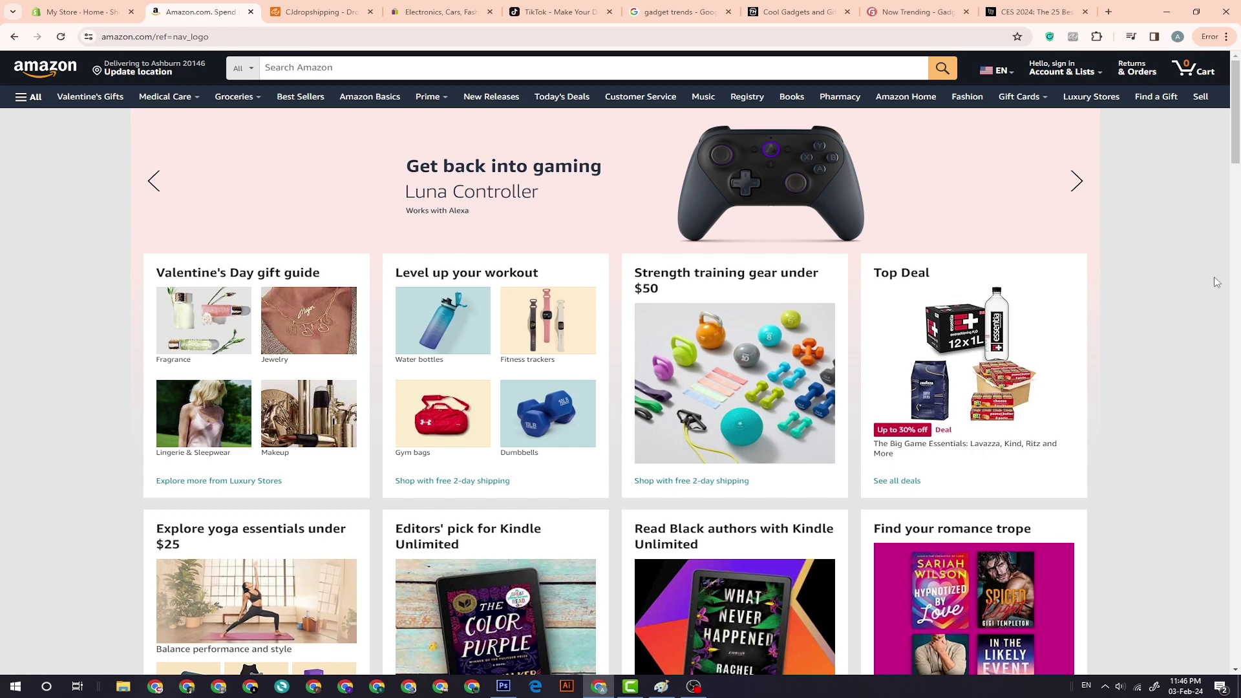
Move the CJdropshipping browser tab so it sits directly between the My Store and Amazon tabs
{"action": "left_click", "coordinate": [111, 9]}
{"action": "left_click_drag", "start_coordinate": [301, 8], "coordinate": [201, 8]}
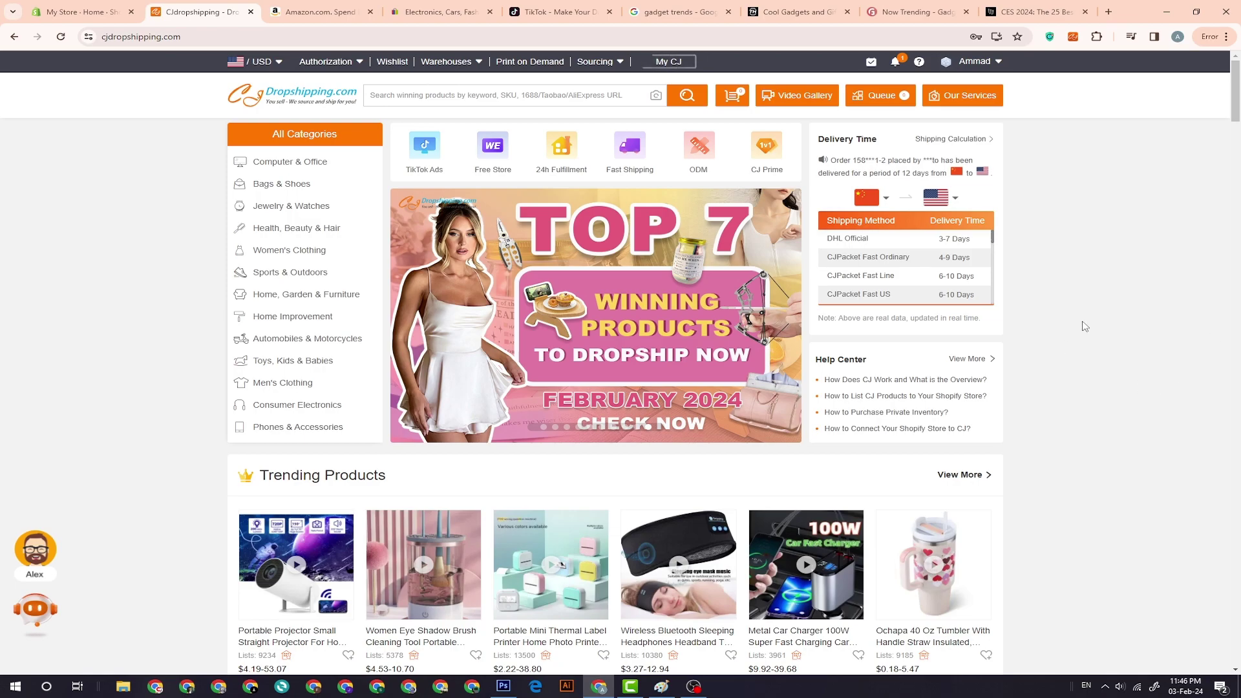
Open the Chrome Web Store from the browser's extension management page, look over its extensions, and close both pages
{"action": "left_click", "coordinate": [1099, 36]}
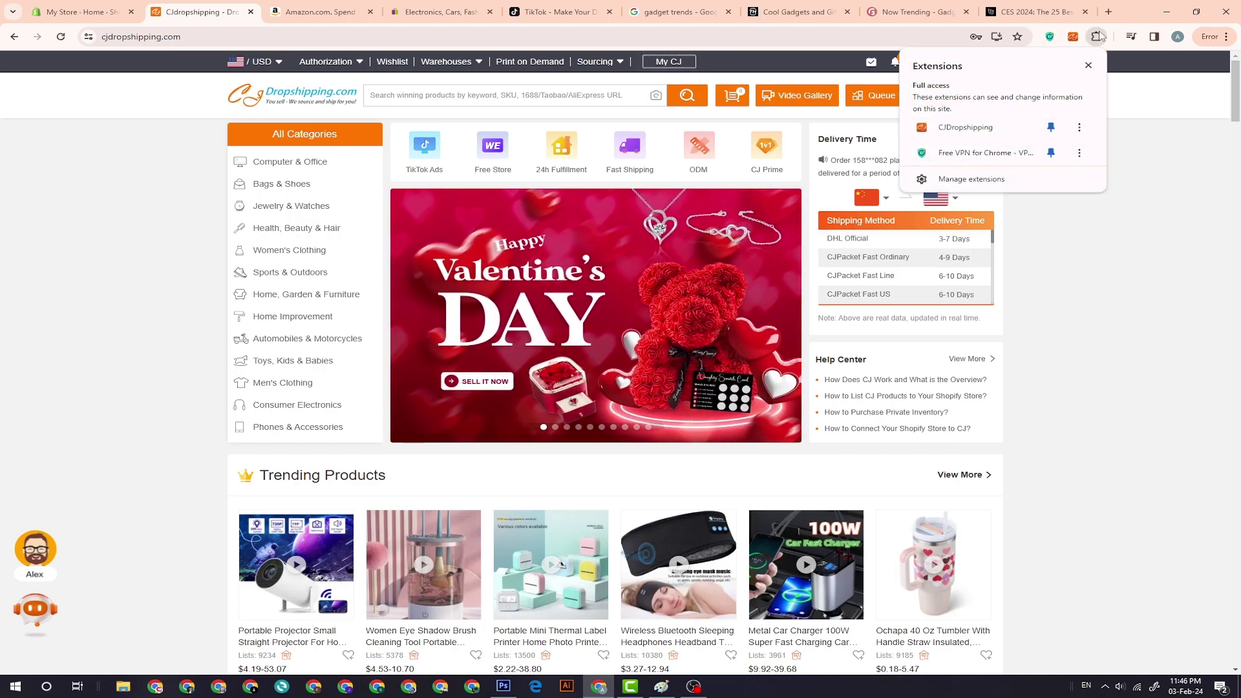
{"action": "left_click", "coordinate": [945, 181]}
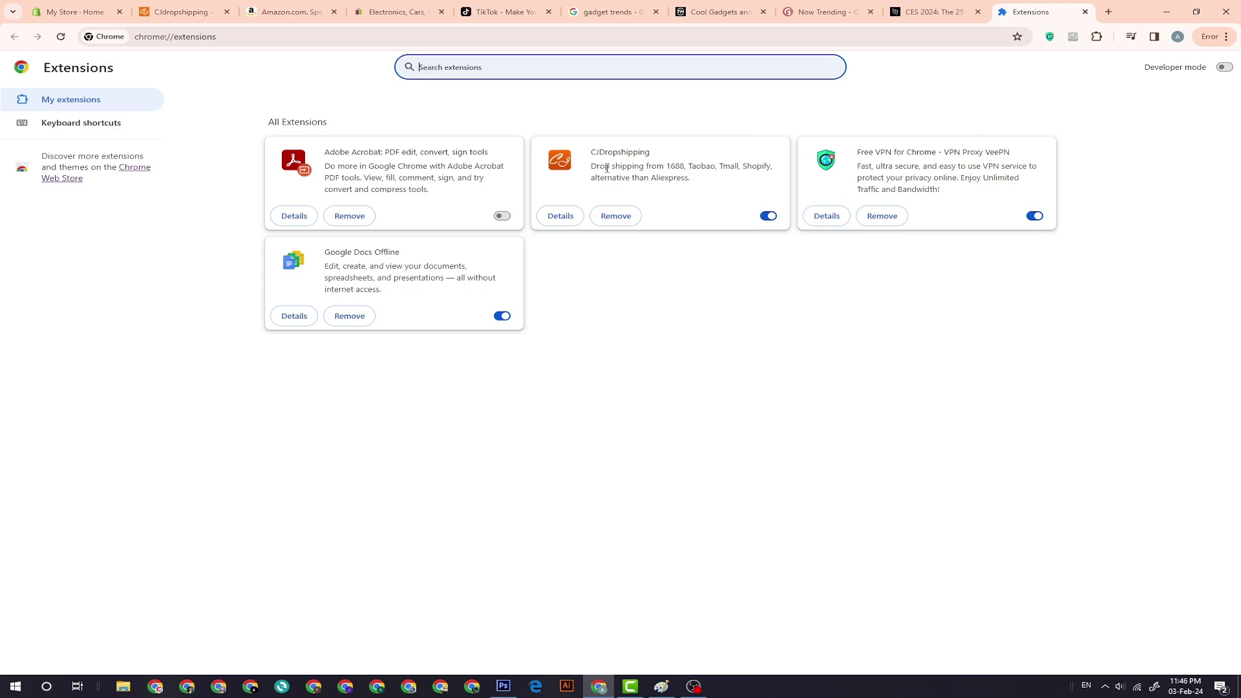
{"action": "left_click", "coordinate": [129, 168]}
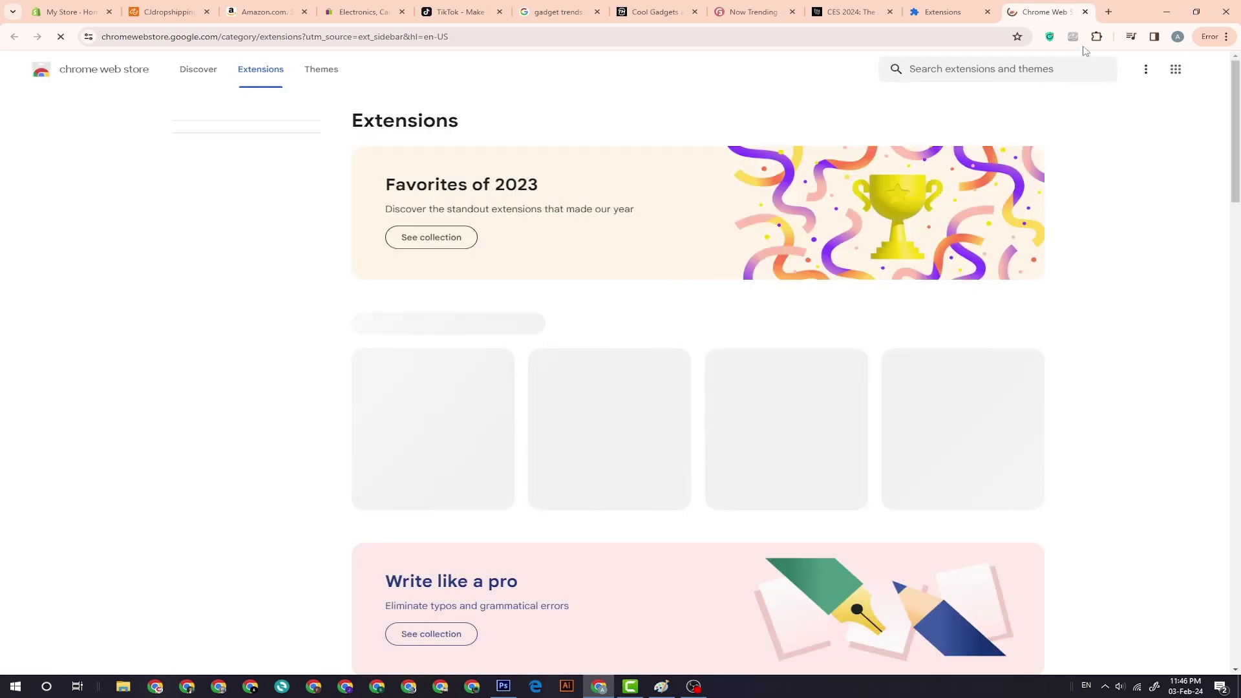
{"action": "left_click", "coordinate": [1098, 37]}
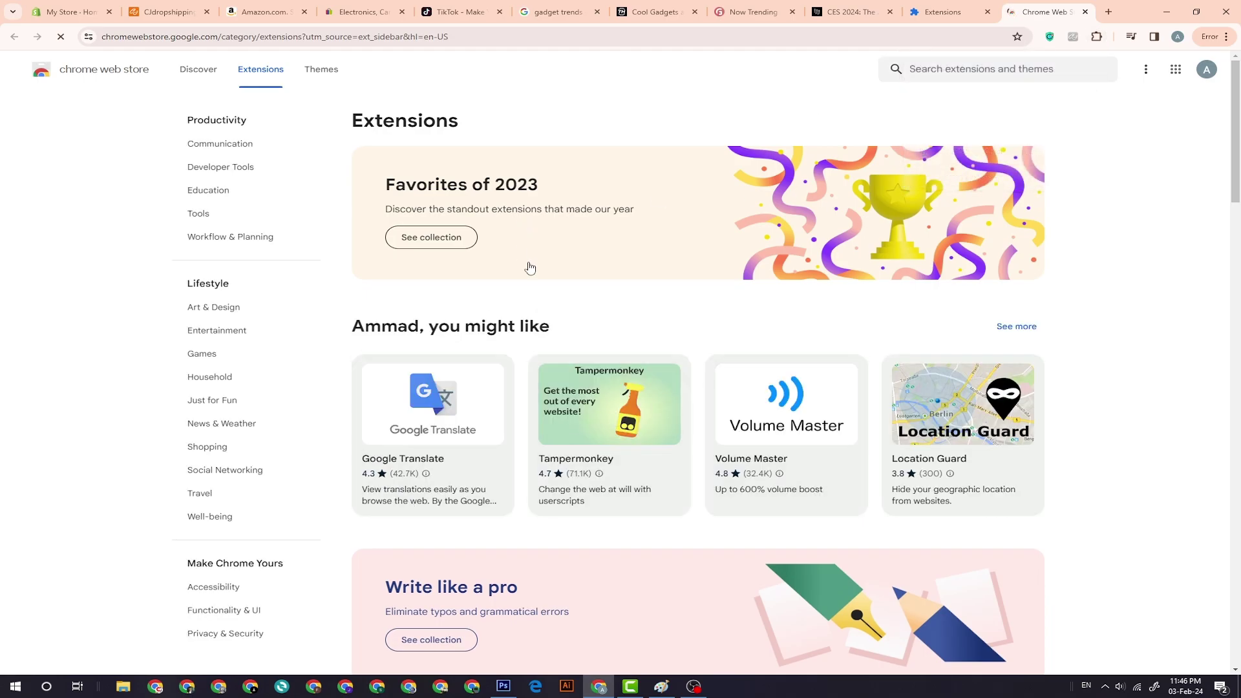
{"action": "scroll", "coordinate": [726, 341], "scroll_direction": "down", "scroll_amount": 5}
{"action": "scroll", "coordinate": [729, 343], "scroll_direction": "up", "scroll_amount": 5}
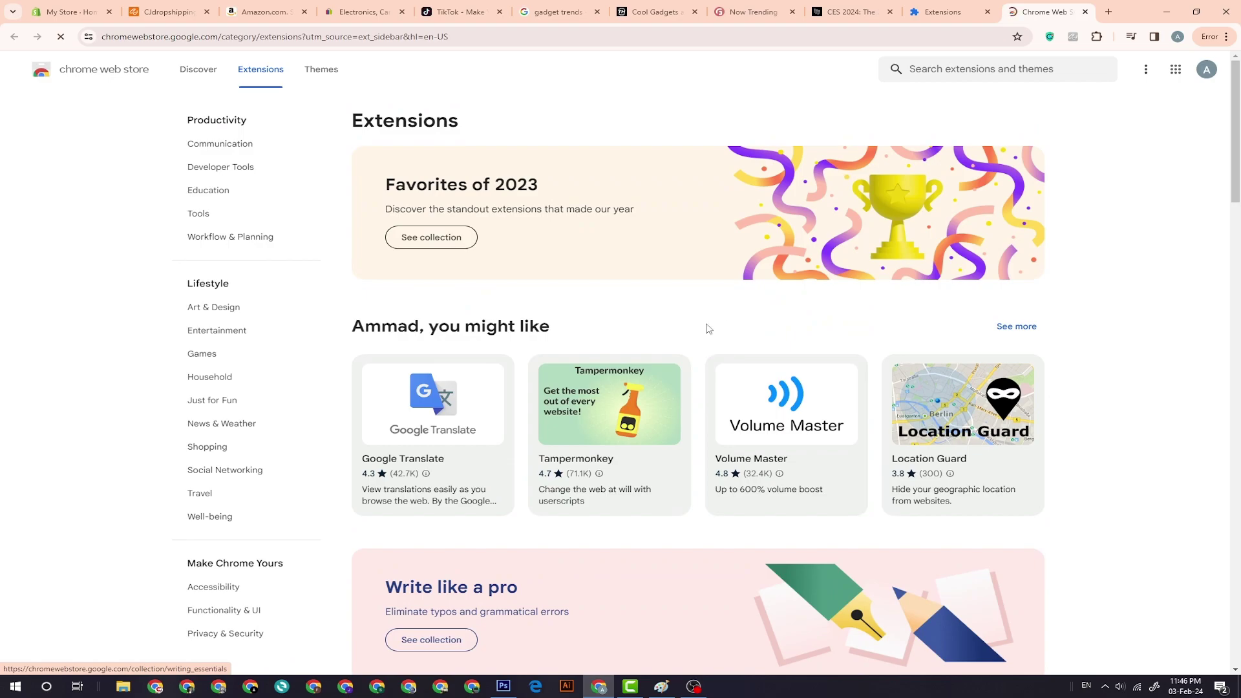
{"action": "left_click", "coordinate": [1085, 12]}
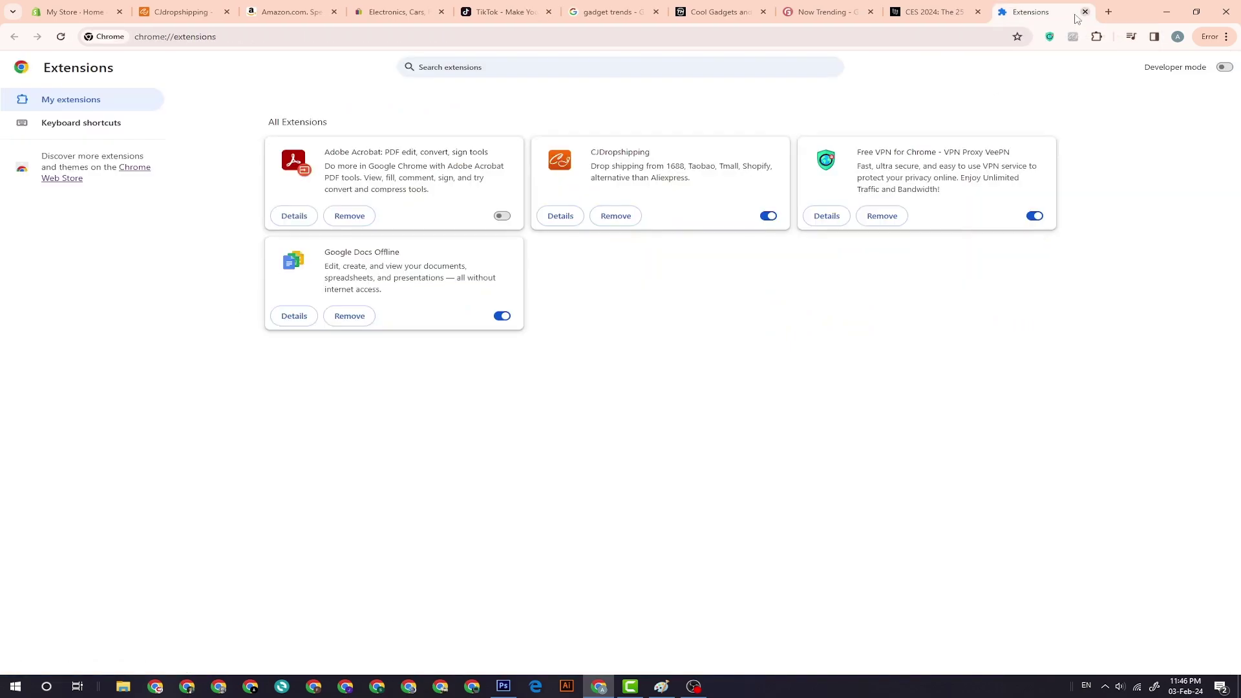
{"action": "left_click", "coordinate": [1086, 13]}
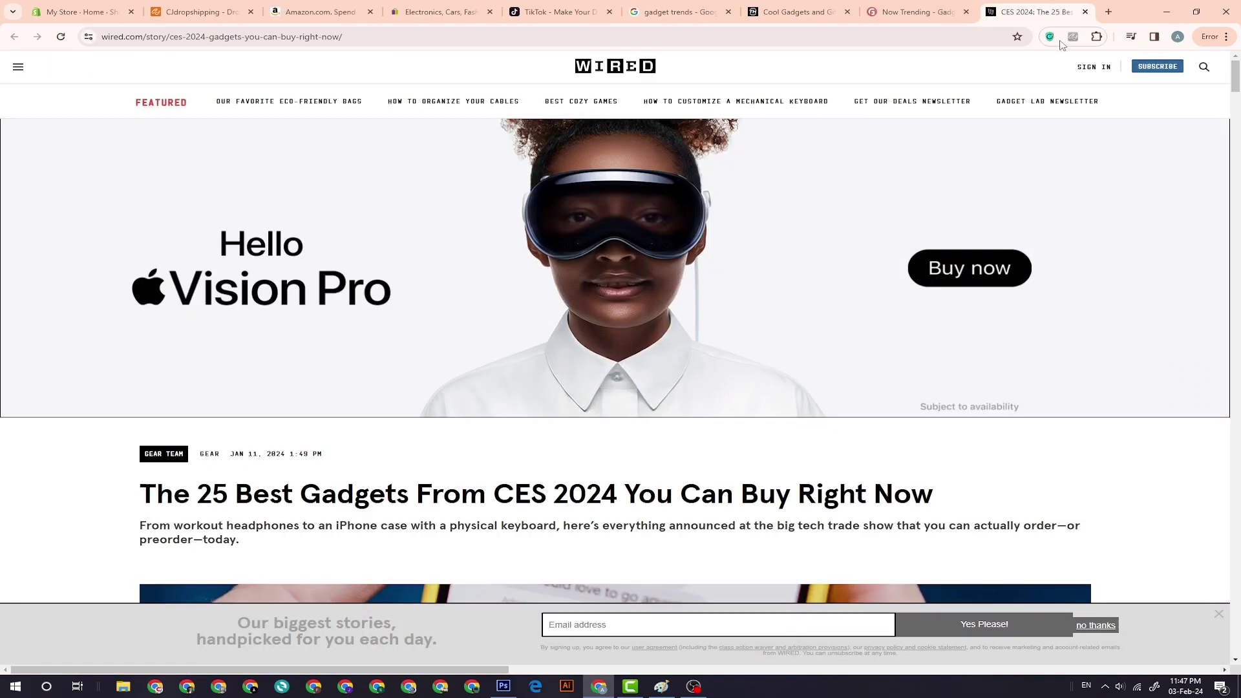
Check the VeePN extension's connection status and server location, dismissing the rating prompt and closing the extension
{"action": "left_click", "coordinate": [1049, 37]}
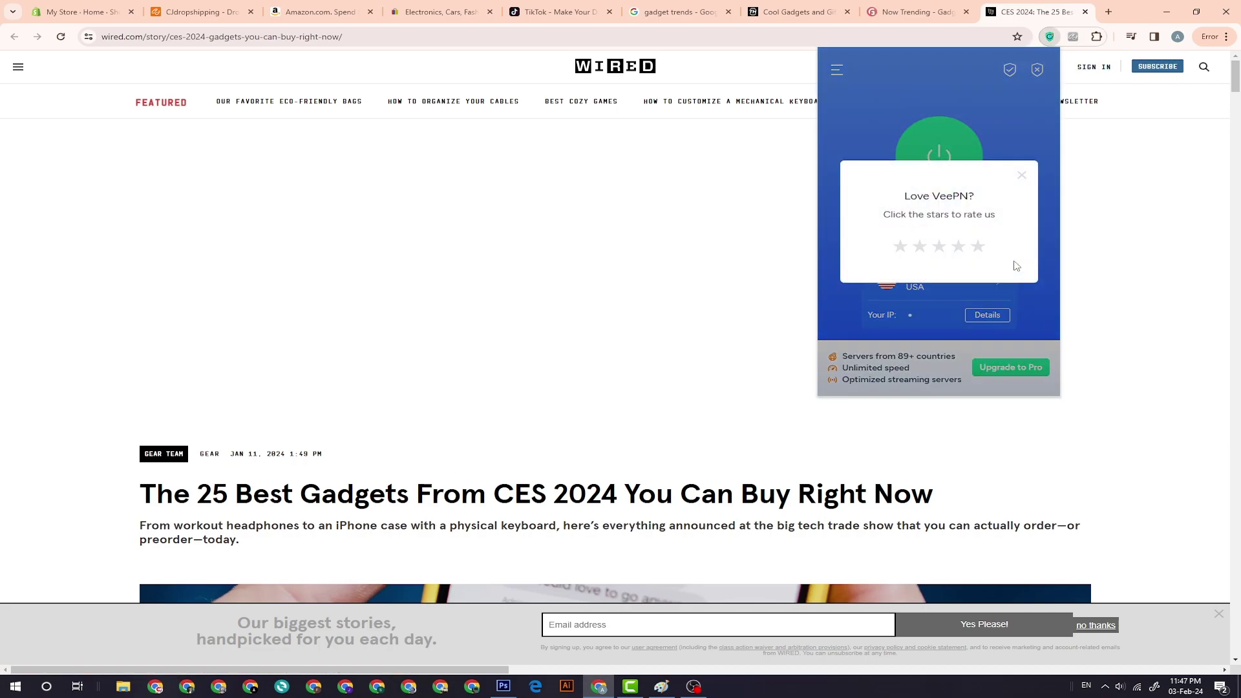
{"action": "left_click", "coordinate": [1022, 176]}
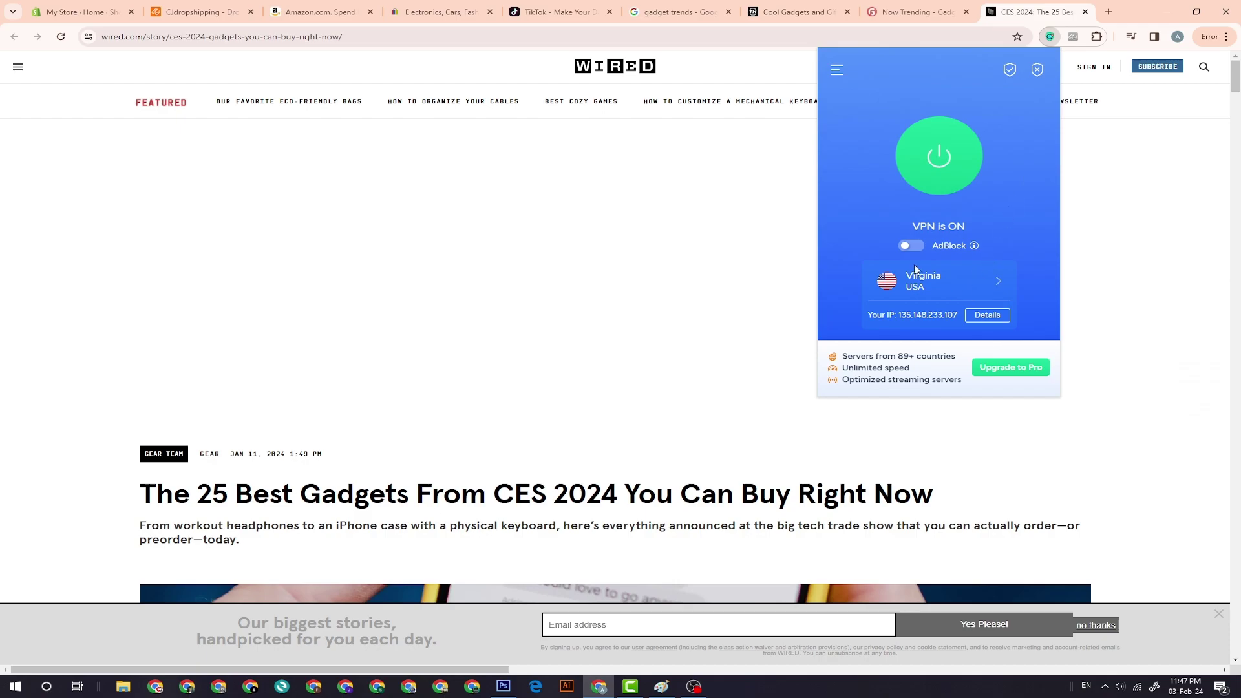
{"action": "left_click", "coordinate": [1046, 37]}
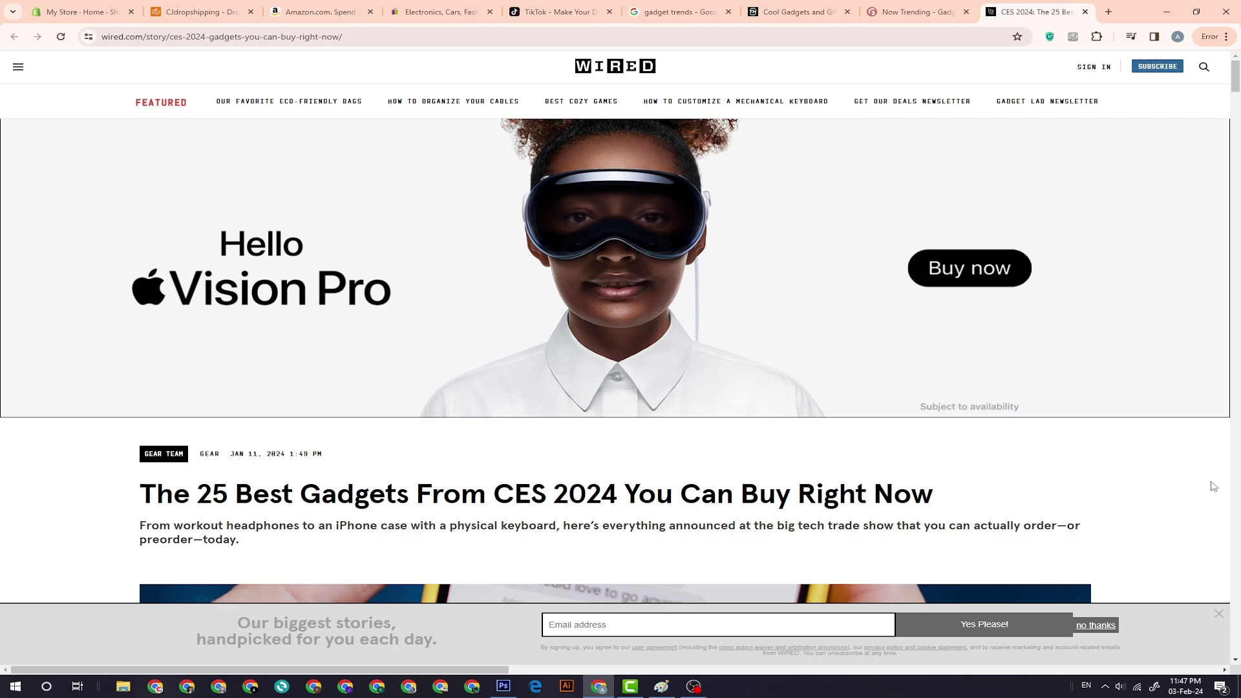
On Amazon, list all shopping departments and open Amazon Renewed from the Electronics department
{"action": "left_click", "coordinate": [342, 13]}
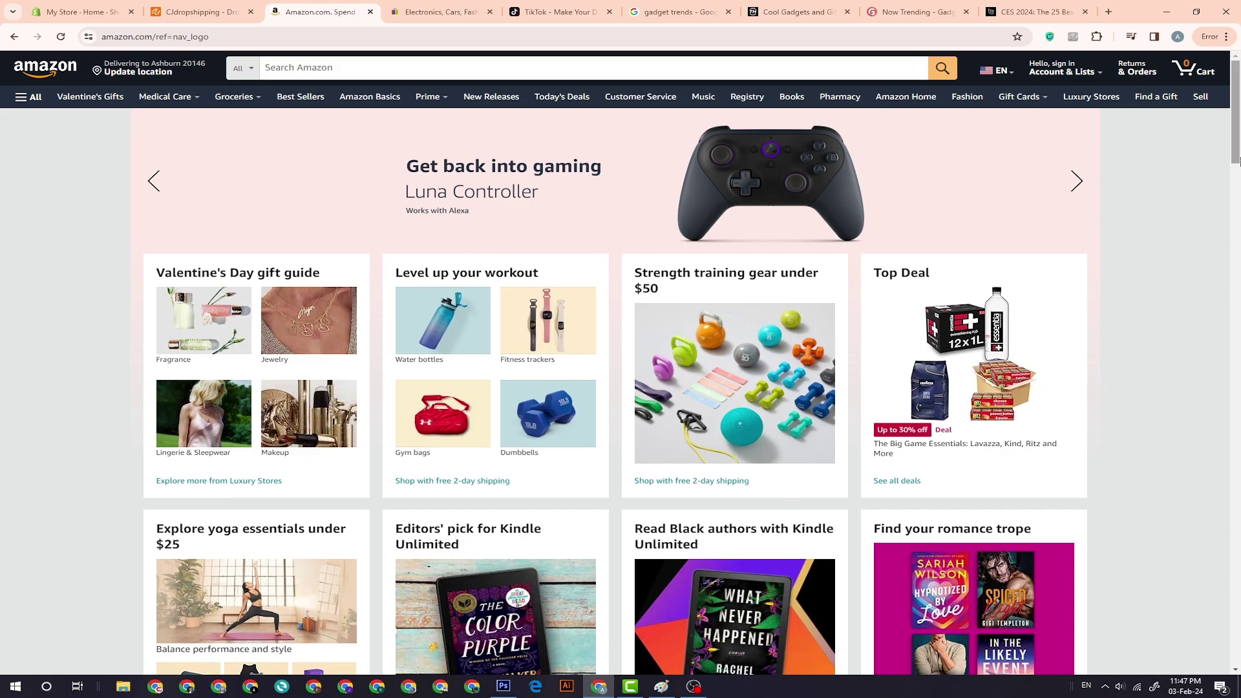
{"action": "mouse_move", "coordinate": [1238, 155]}
{"action": "left_mouse_down"}
{"action": "mouse_move", "coordinate": [1236, 656]}
{"action": "mouse_move", "coordinate": [1236, 147]}
{"action": "left_mouse_up"}
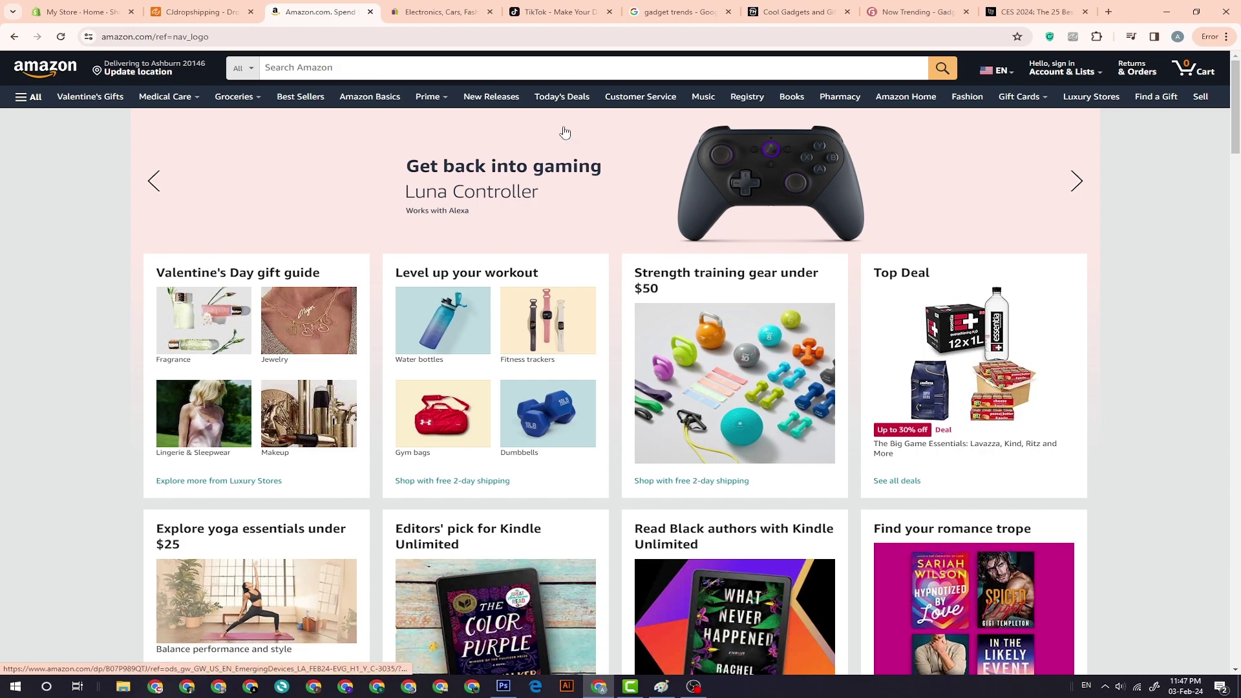
{"action": "left_click", "coordinate": [26, 104]}
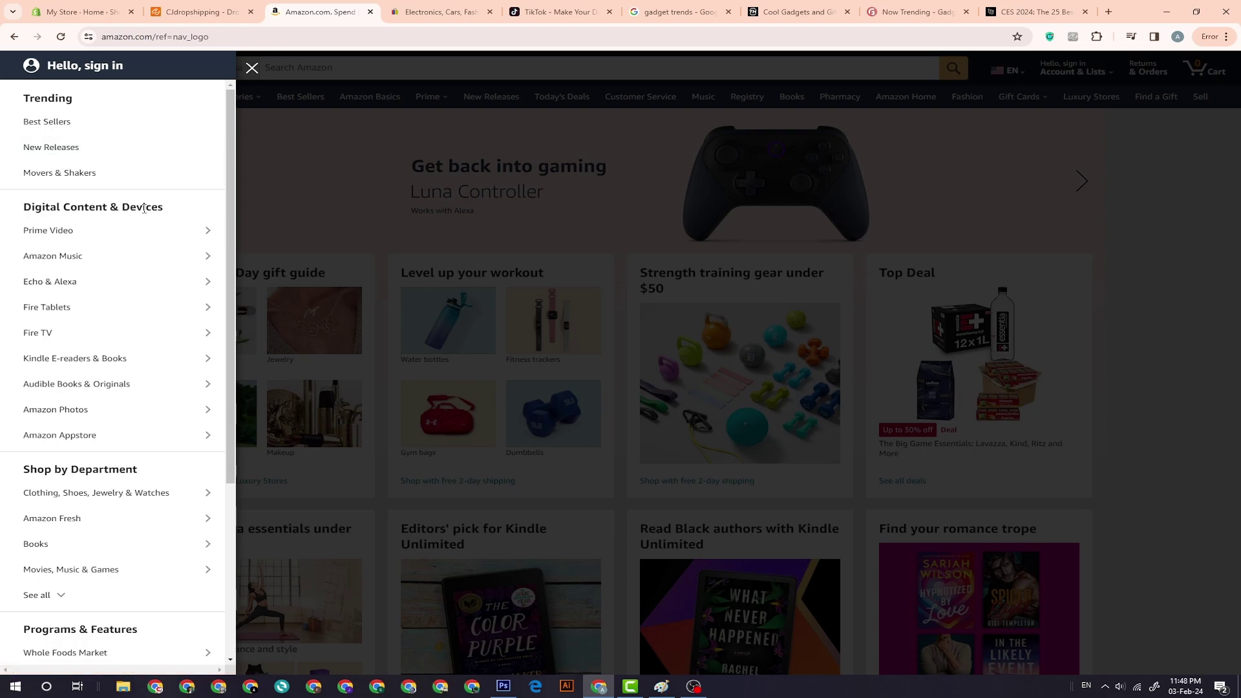
{"action": "scroll", "coordinate": [172, 249], "scroll_direction": "down", "scroll_amount": 3}
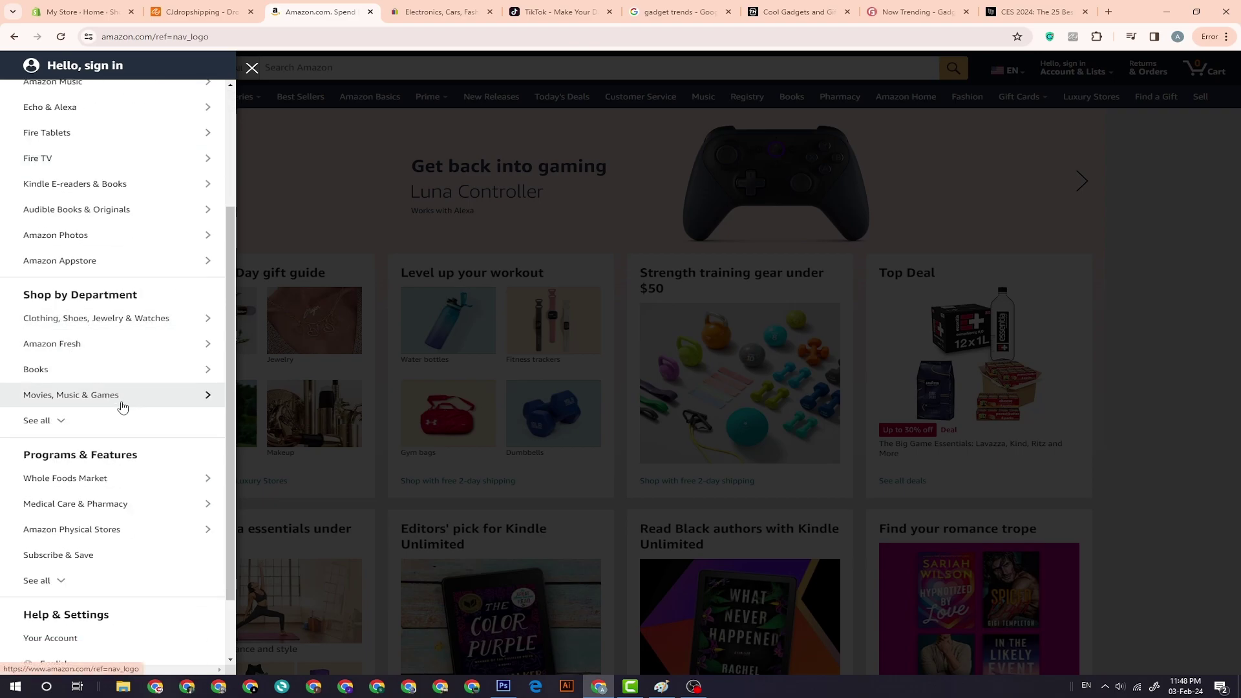
{"action": "scroll", "coordinate": [97, 439], "scroll_direction": "down", "scroll_amount": 2}
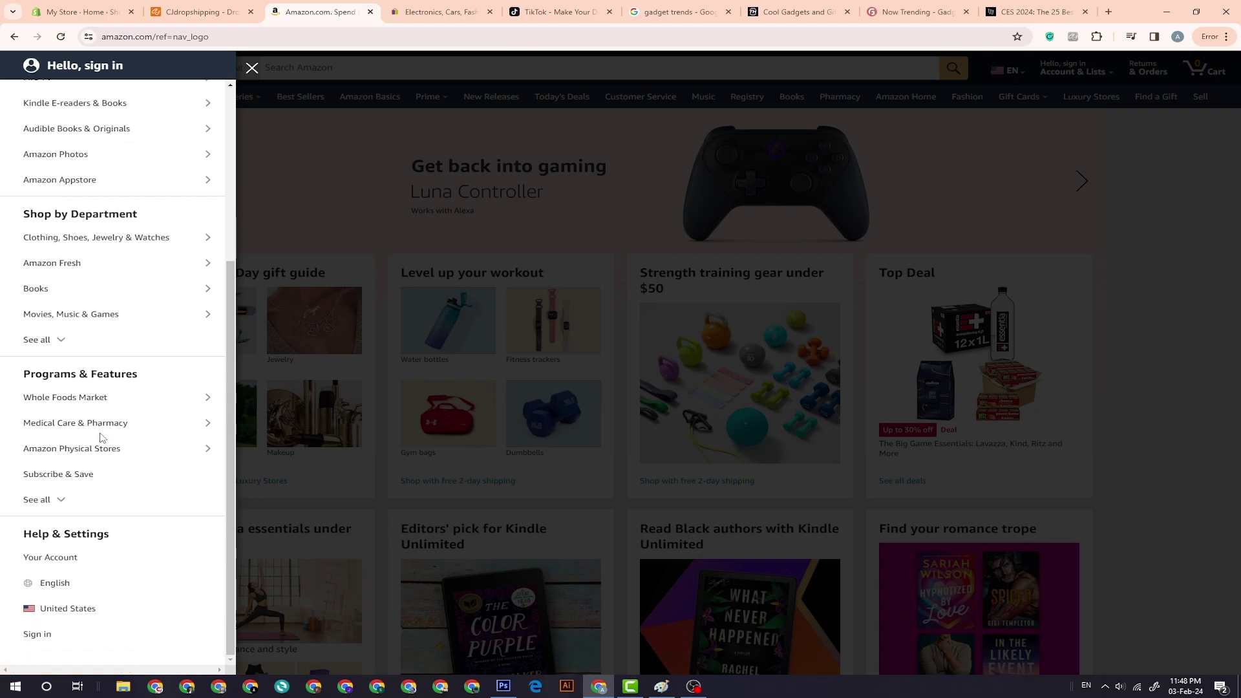
{"action": "left_click", "coordinate": [51, 345]}
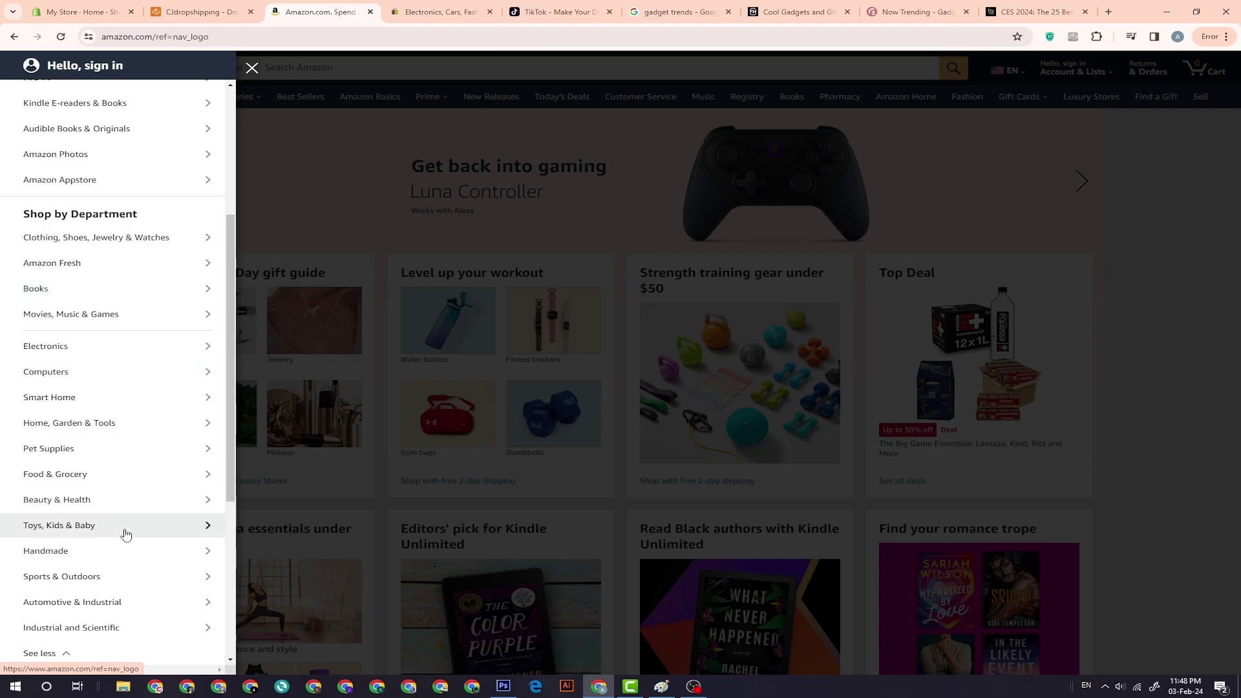
{"action": "left_click", "coordinate": [123, 353]}
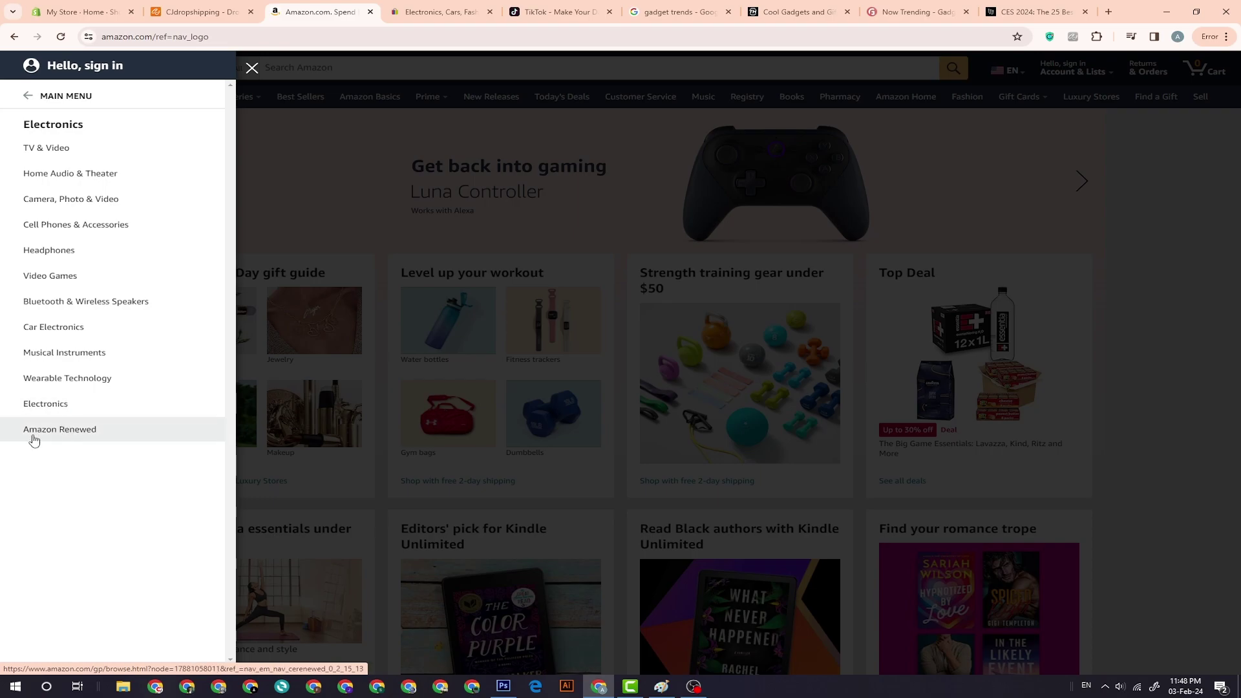
{"action": "left_click", "coordinate": [64, 430]}
Expand the full department list and open the Amazon Smart Home page from the Smart Home department
{"action": "scroll", "coordinate": [159, 424], "scroll_direction": "down", "scroll_amount": 1}
{"action": "scroll", "coordinate": [160, 423], "scroll_direction": "down", "scroll_amount": 2}
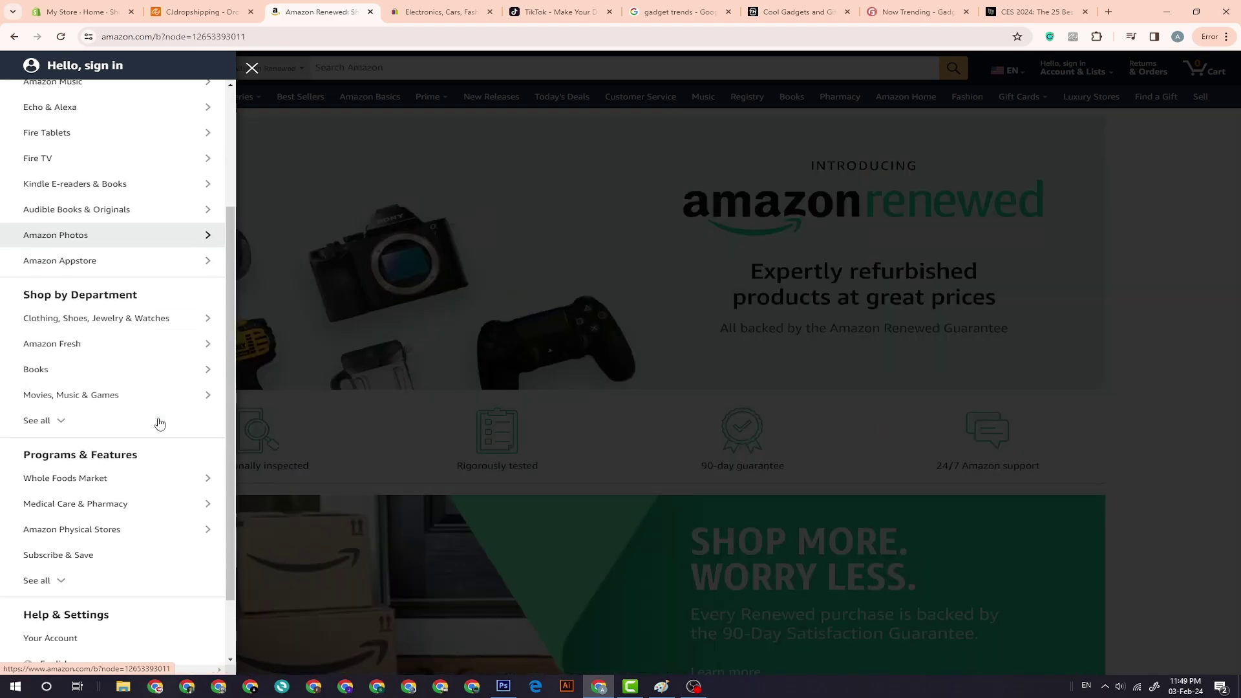
{"action": "scroll", "coordinate": [173, 386], "scroll_direction": "down", "scroll_amount": 1}
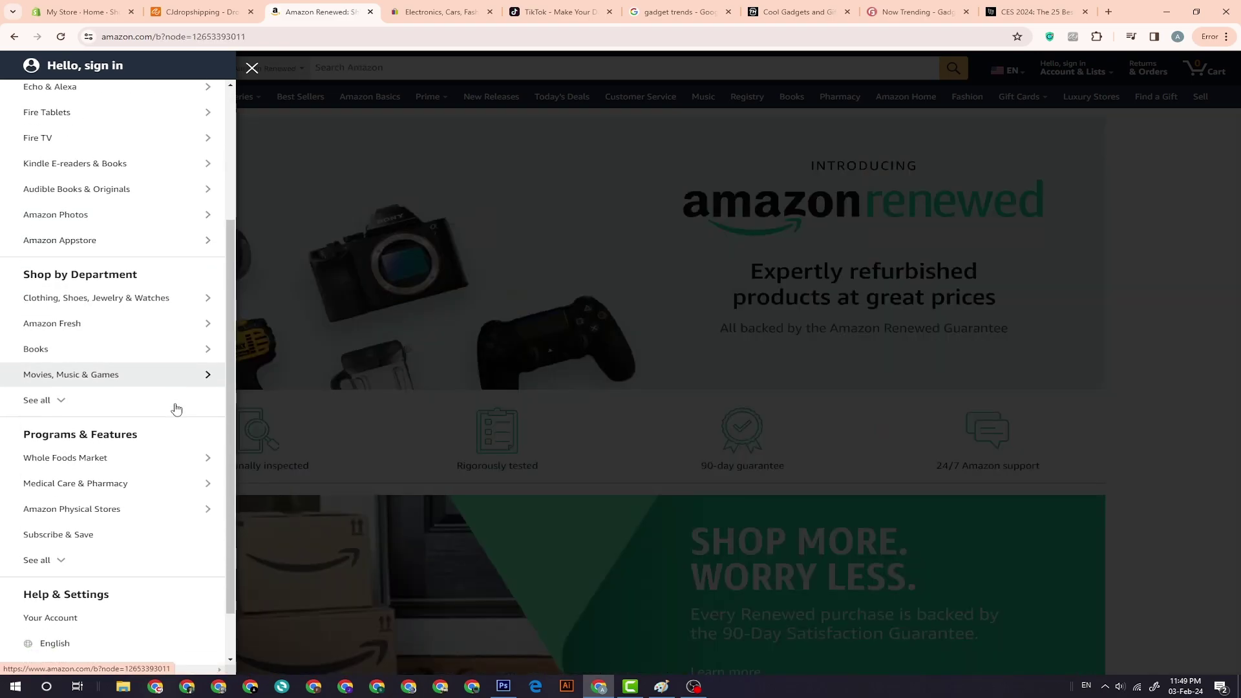
{"action": "left_click", "coordinate": [98, 339]}
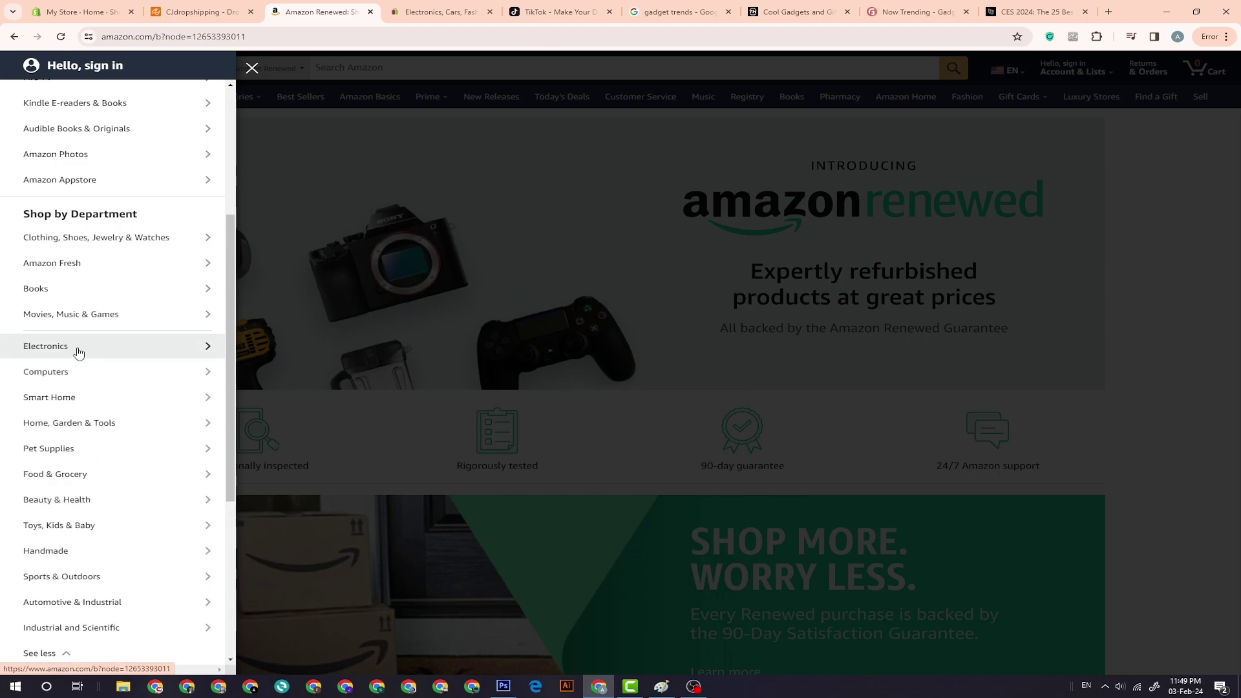
{"action": "left_click", "coordinate": [108, 397]}
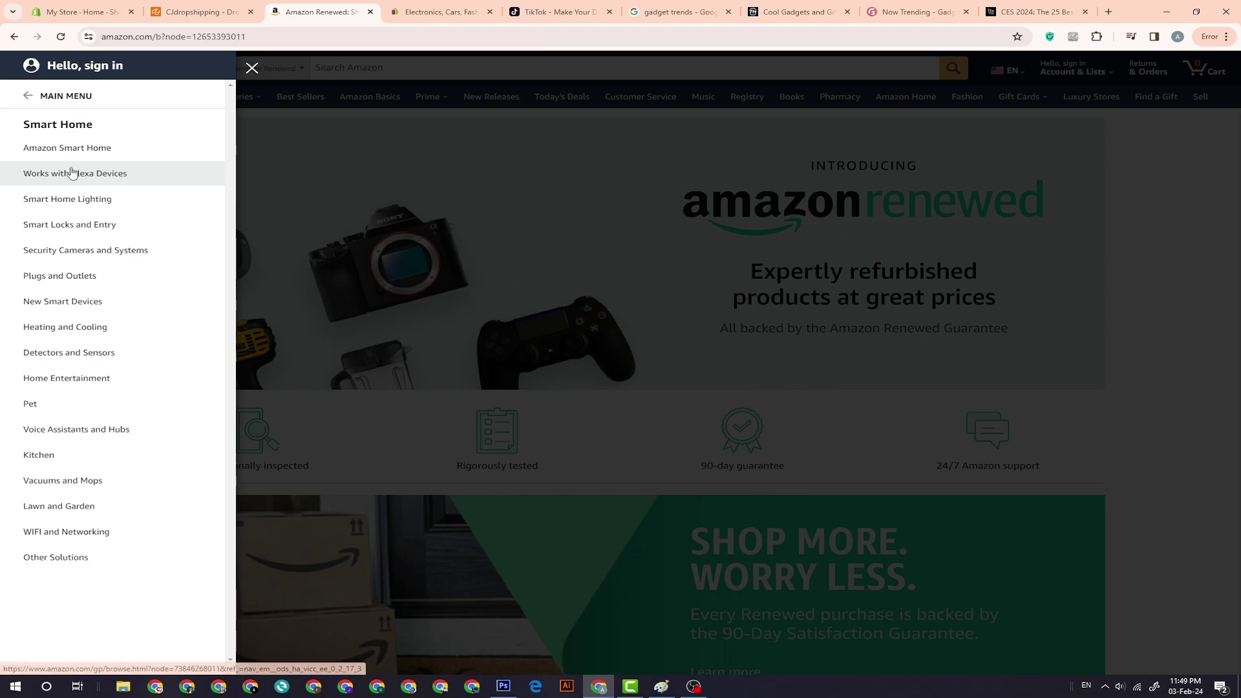
{"action": "left_click", "coordinate": [99, 154]}
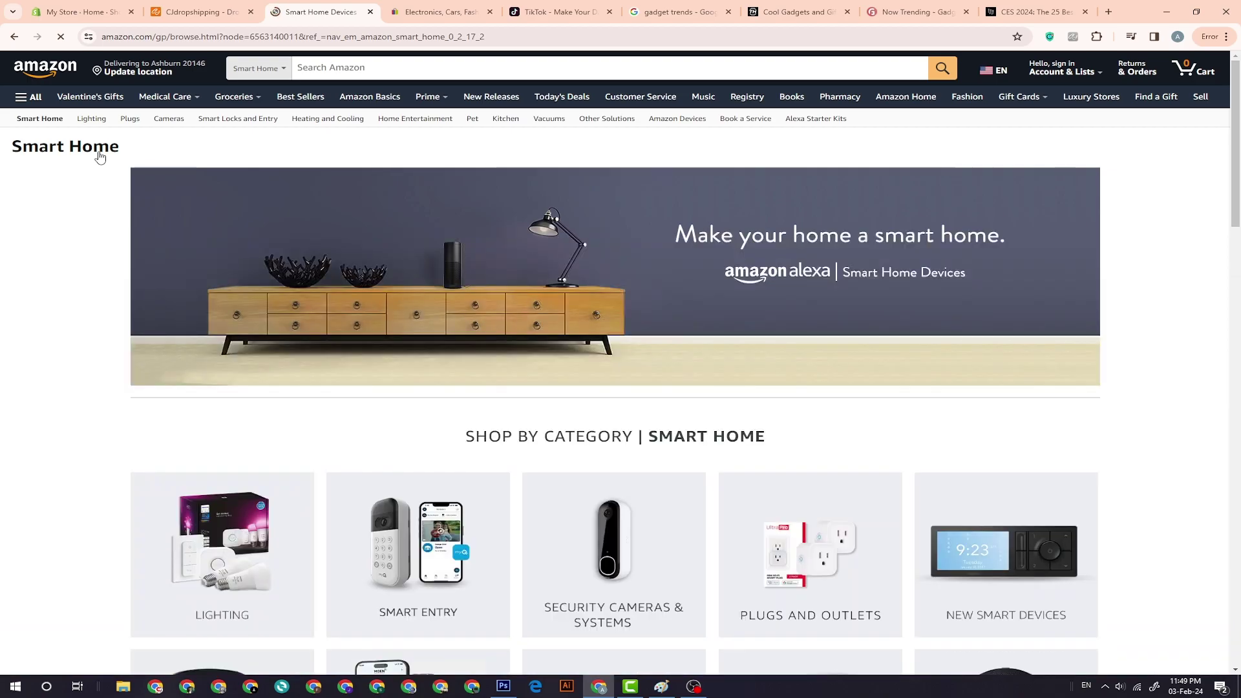
Look through the Smart Home categories and featured products, and open the Climate Control category
{"action": "scroll", "coordinate": [847, 348], "scroll_direction": "down", "scroll_amount": 4}
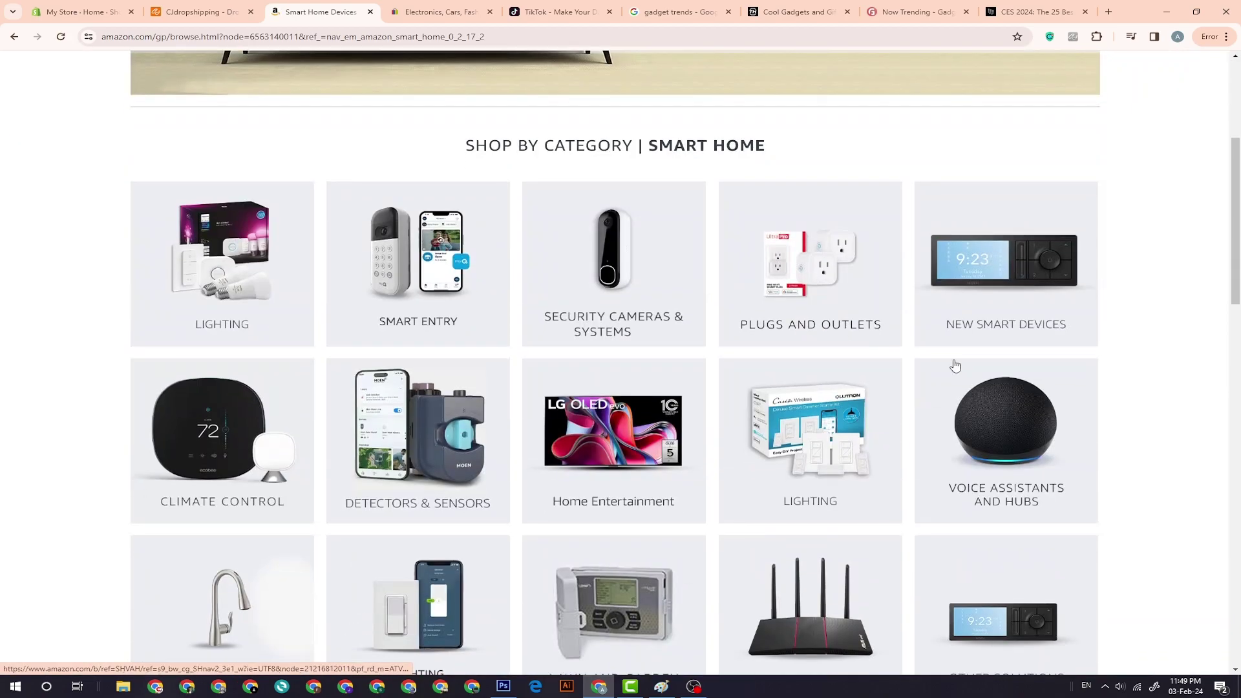
{"action": "scroll", "coordinate": [788, 365], "scroll_direction": "down", "scroll_amount": 6}
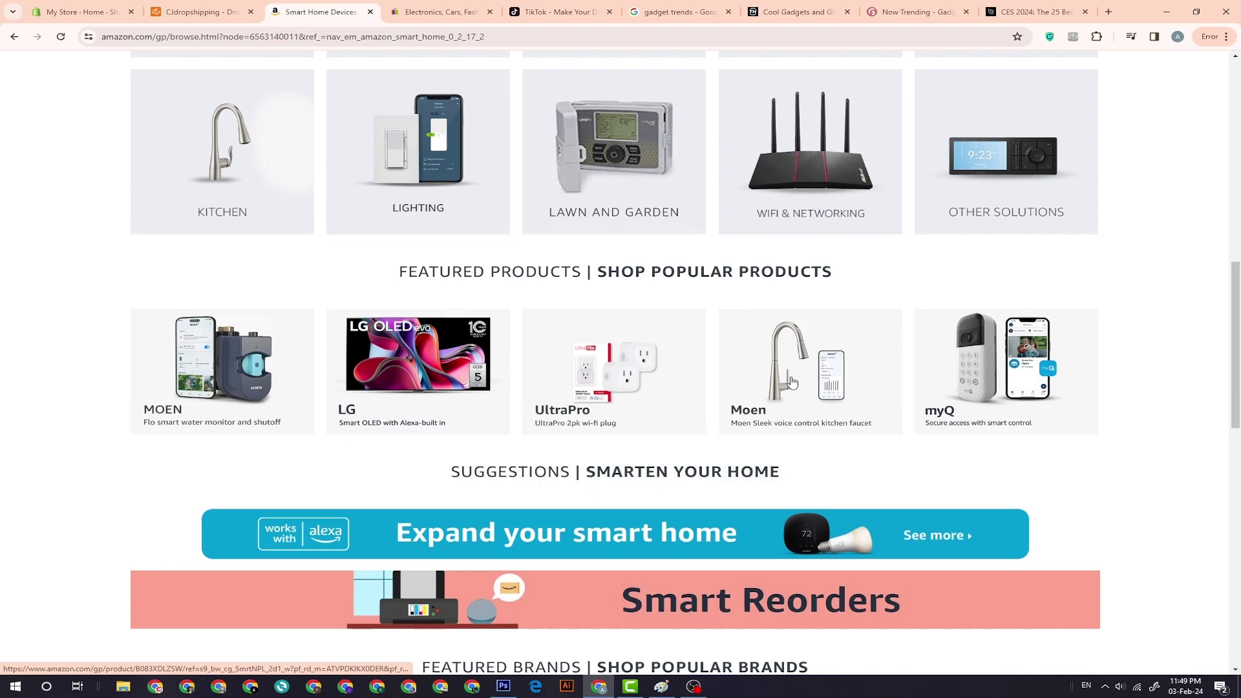
{"action": "scroll", "coordinate": [792, 381], "scroll_direction": "down", "scroll_amount": 5}
{"action": "scroll", "coordinate": [792, 381], "scroll_direction": "up", "scroll_amount": 10}
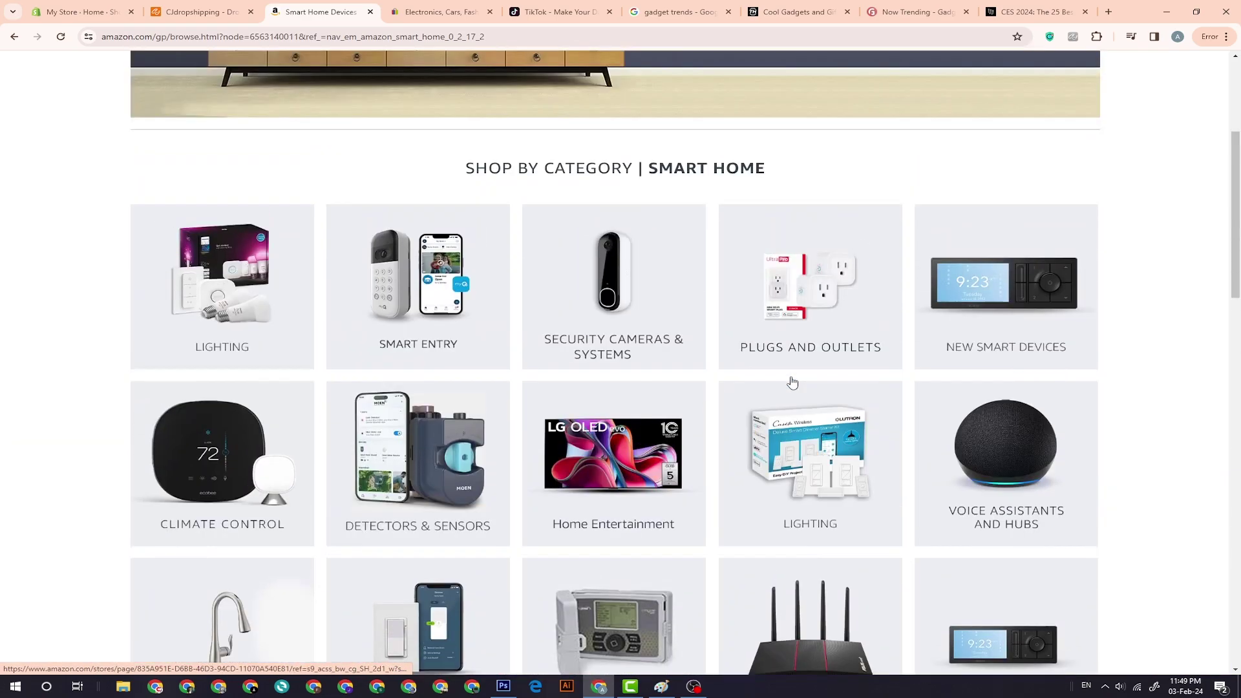
{"action": "scroll", "coordinate": [793, 383], "scroll_direction": "up", "scroll_amount": 3}
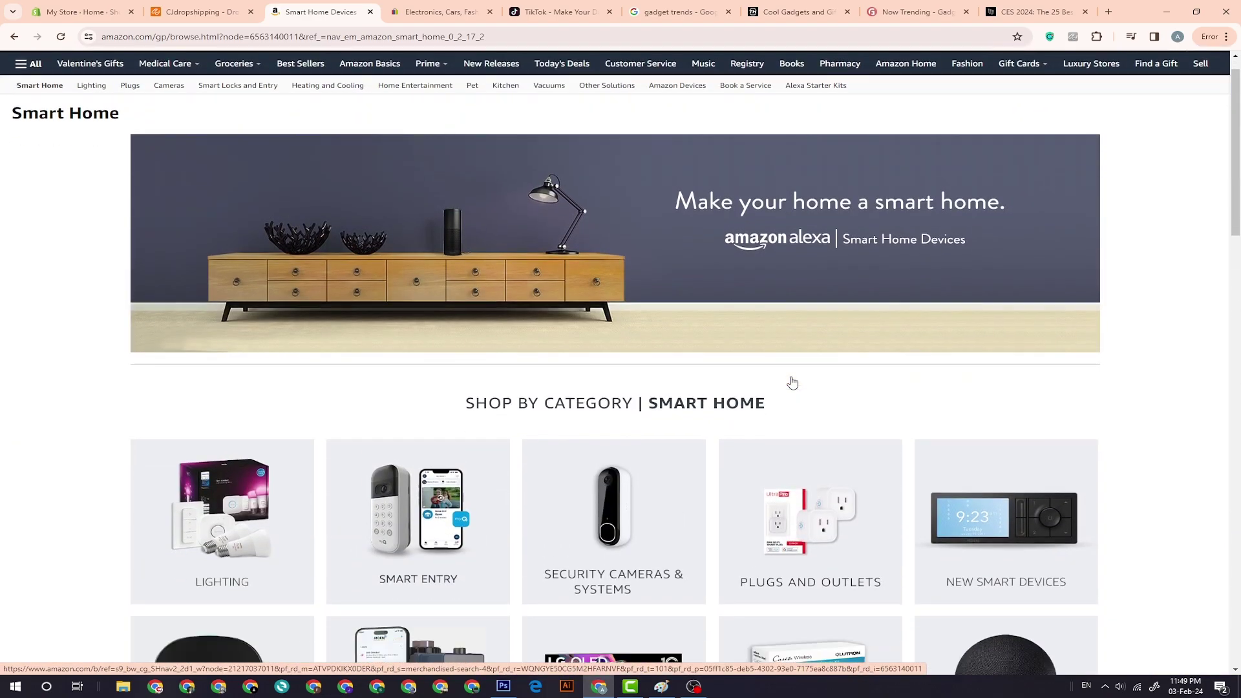
{"action": "scroll", "coordinate": [793, 383], "scroll_direction": "down", "scroll_amount": 4}
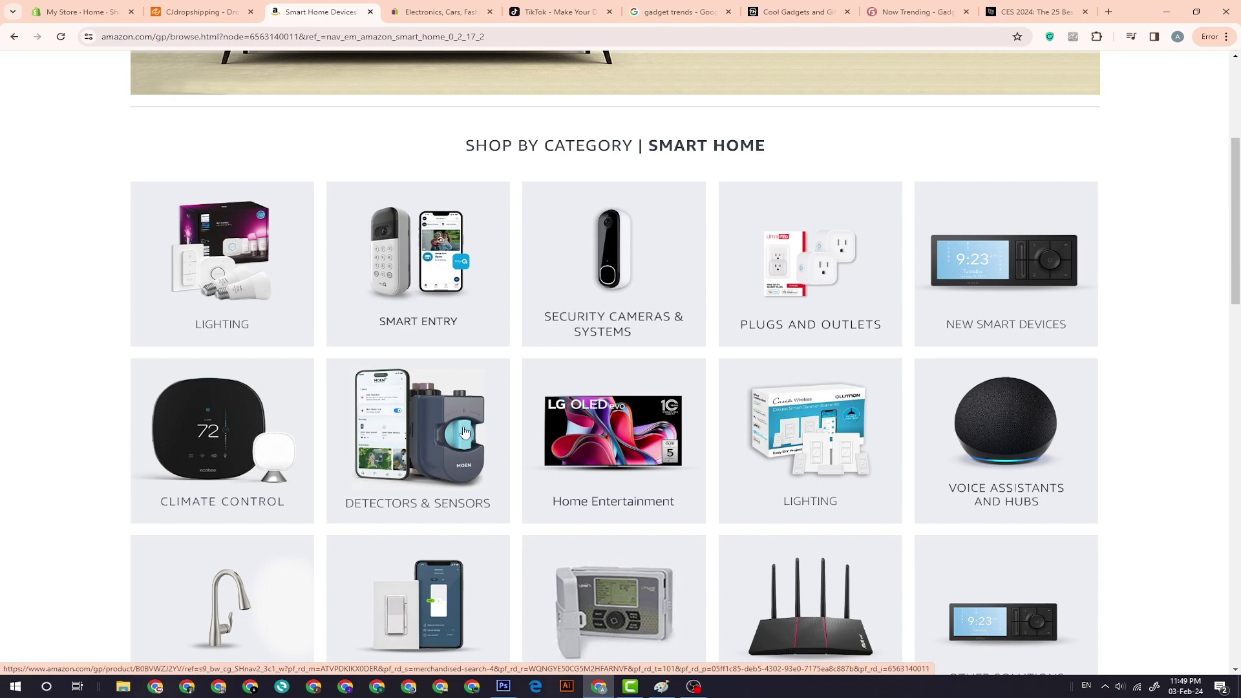
{"action": "left_click", "coordinate": [192, 431]}
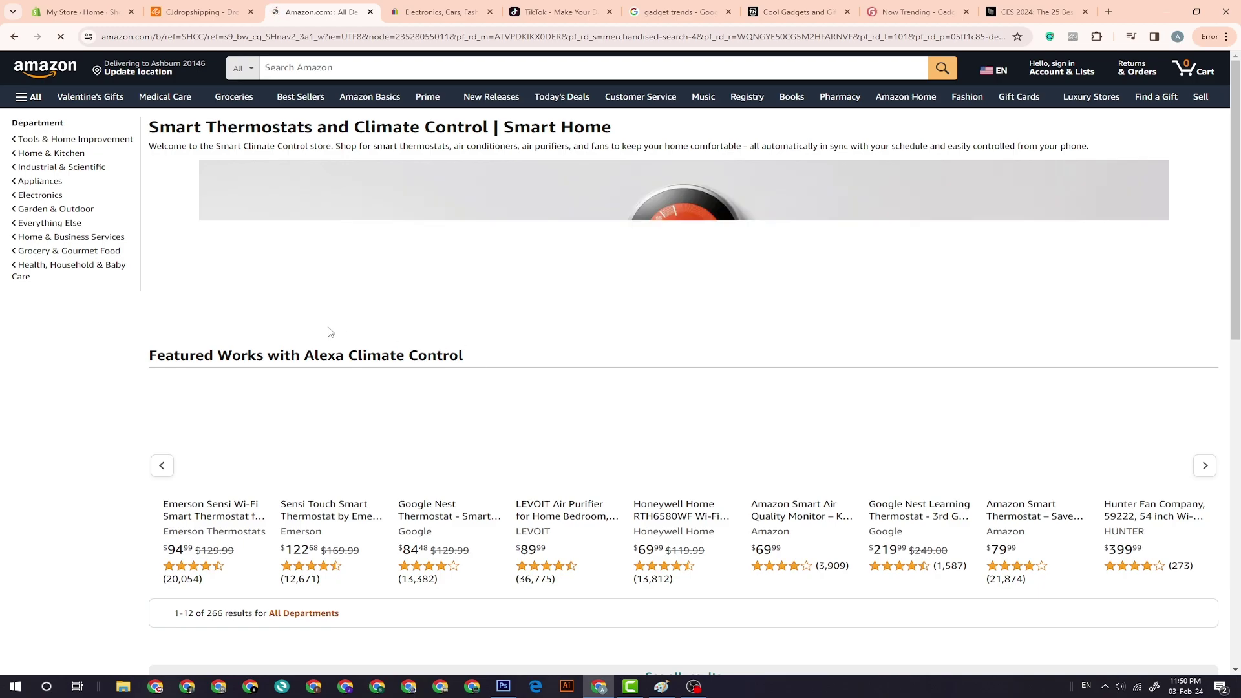
Examine the featured and listed smart thermostats and climate control products, including their prices, ratings and recent sales
{"action": "scroll", "coordinate": [645, 342], "scroll_direction": "down", "scroll_amount": 1}
{"action": "scroll", "coordinate": [644, 343], "scroll_direction": "up", "scroll_amount": 2}
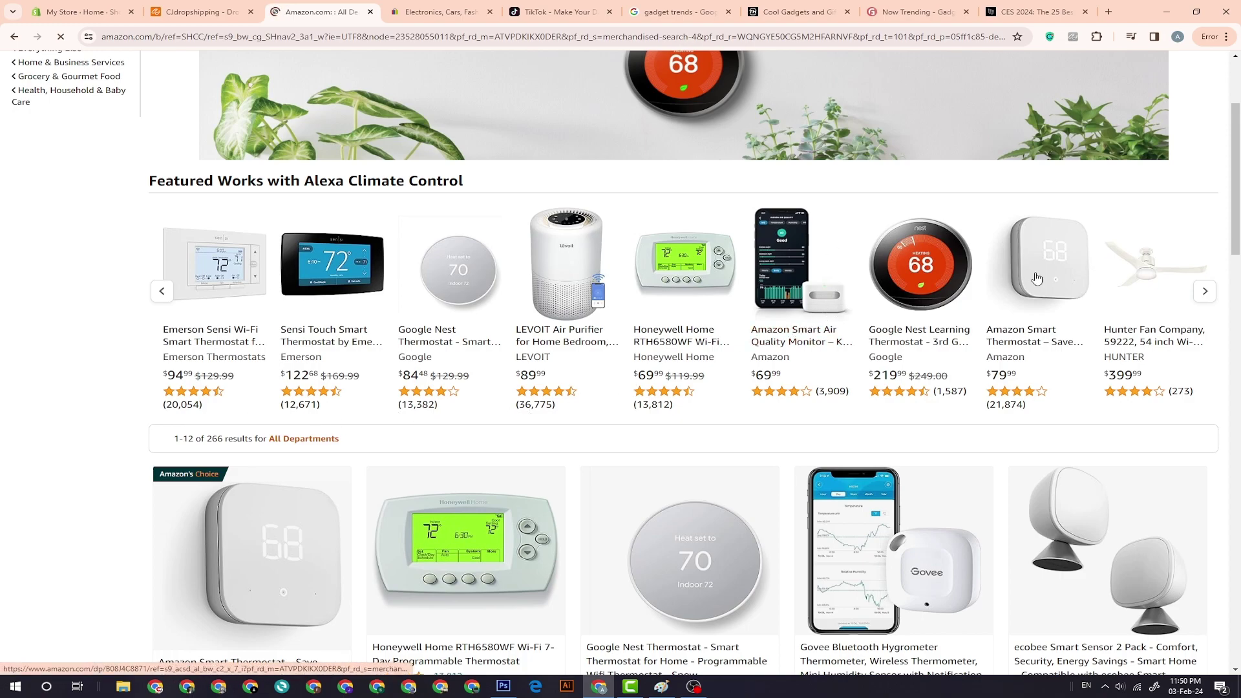
{"action": "scroll", "coordinate": [713, 346], "scroll_direction": "down", "scroll_amount": 5}
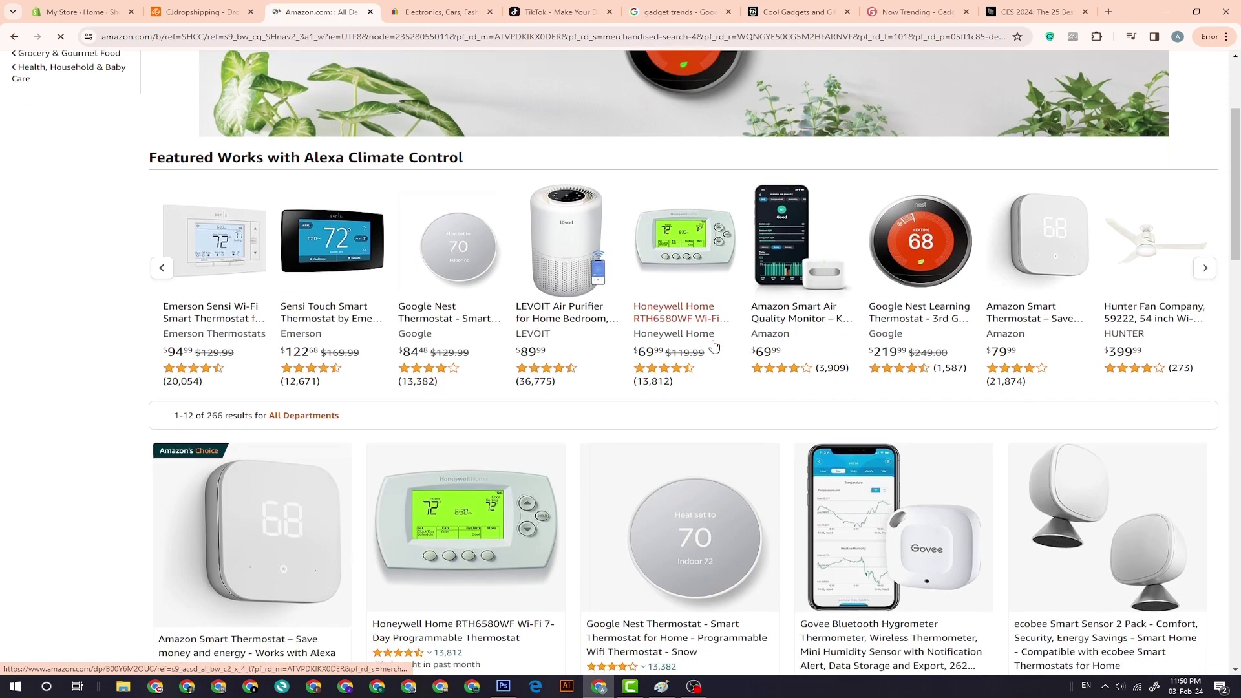
{"action": "scroll", "coordinate": [714, 346], "scroll_direction": "down", "scroll_amount": 5}
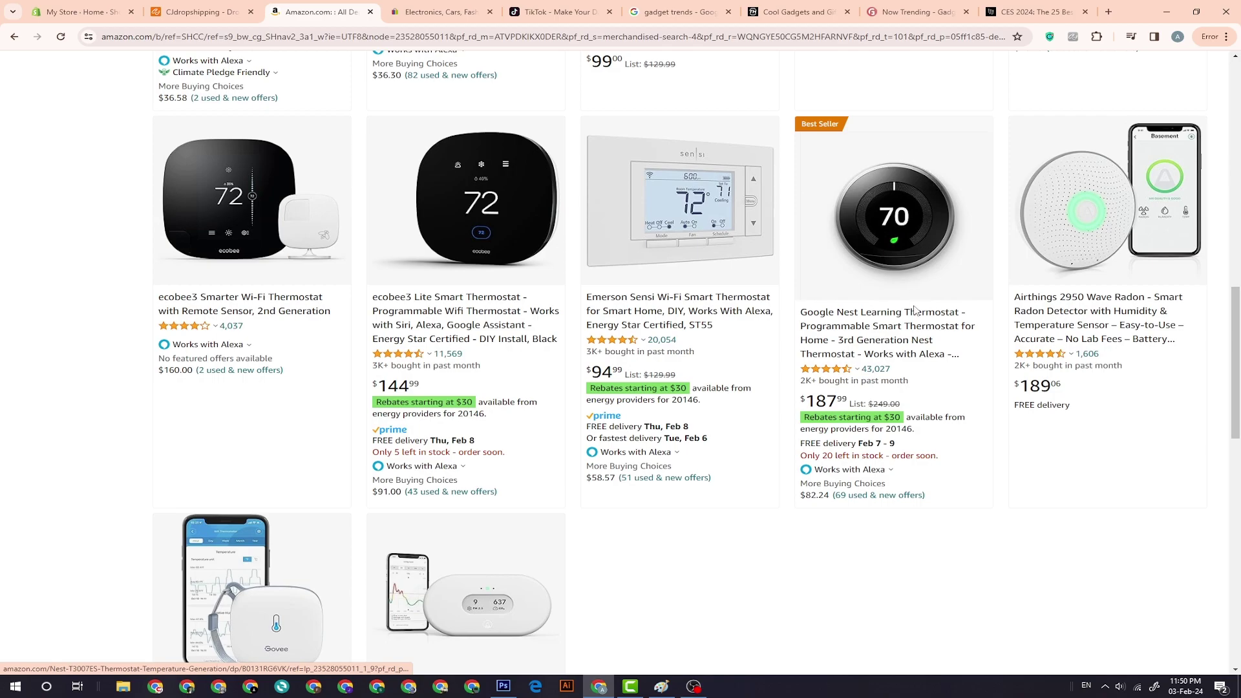
{"action": "scroll", "coordinate": [914, 309], "scroll_direction": "down", "scroll_amount": 5}
{"action": "scroll", "coordinate": [915, 317], "scroll_direction": "up", "scroll_amount": 20}
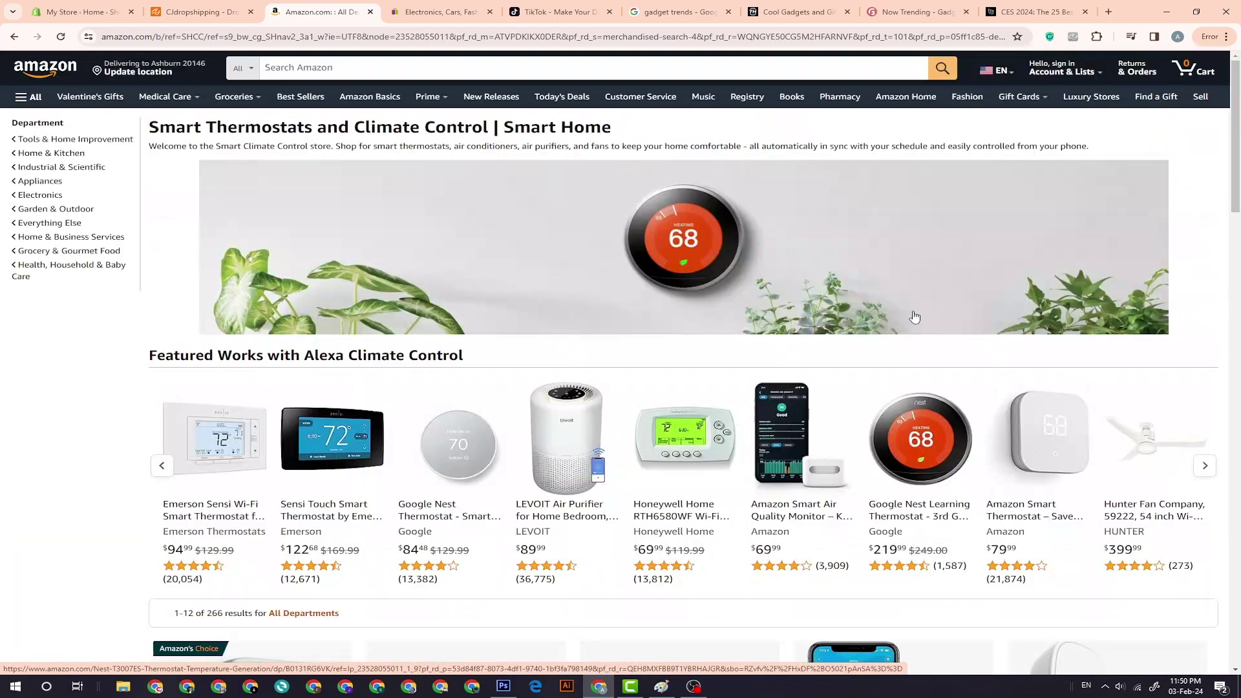
{"action": "scroll", "coordinate": [915, 317], "scroll_direction": "down", "scroll_amount": 5}
{"action": "scroll", "coordinate": [364, 397], "scroll_direction": "up", "scroll_amount": 2}
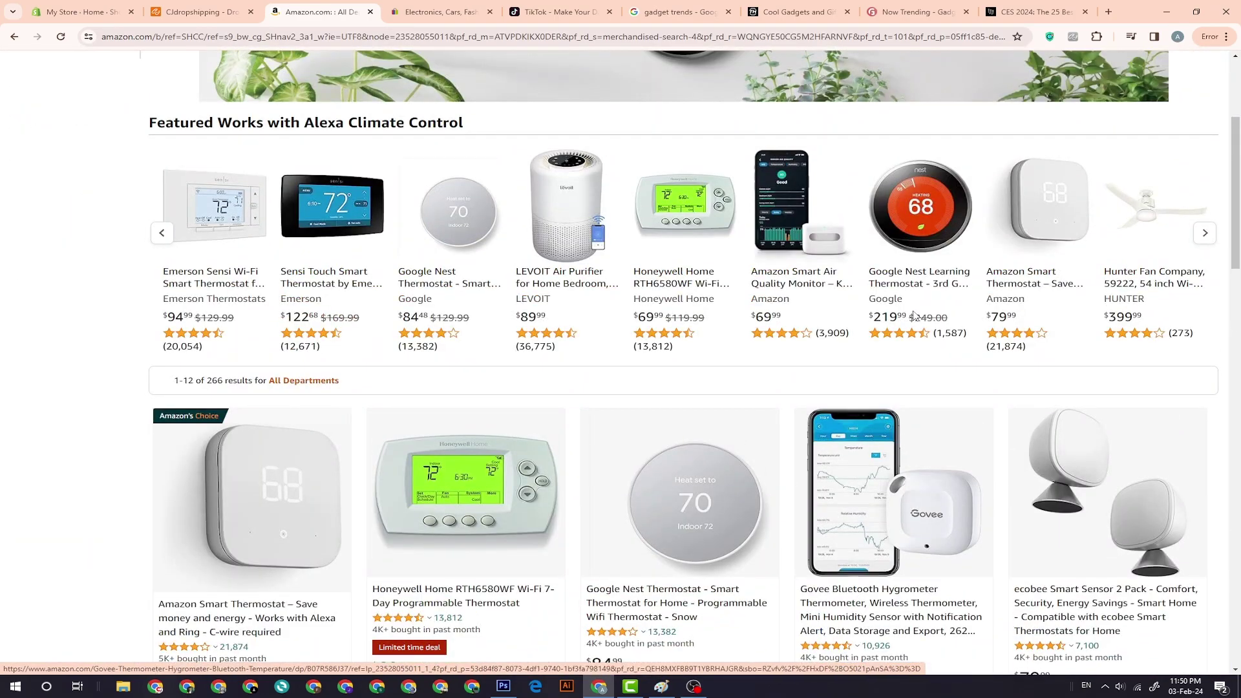
{"action": "scroll", "coordinate": [291, 337], "scroll_direction": "down", "scroll_amount": 3}
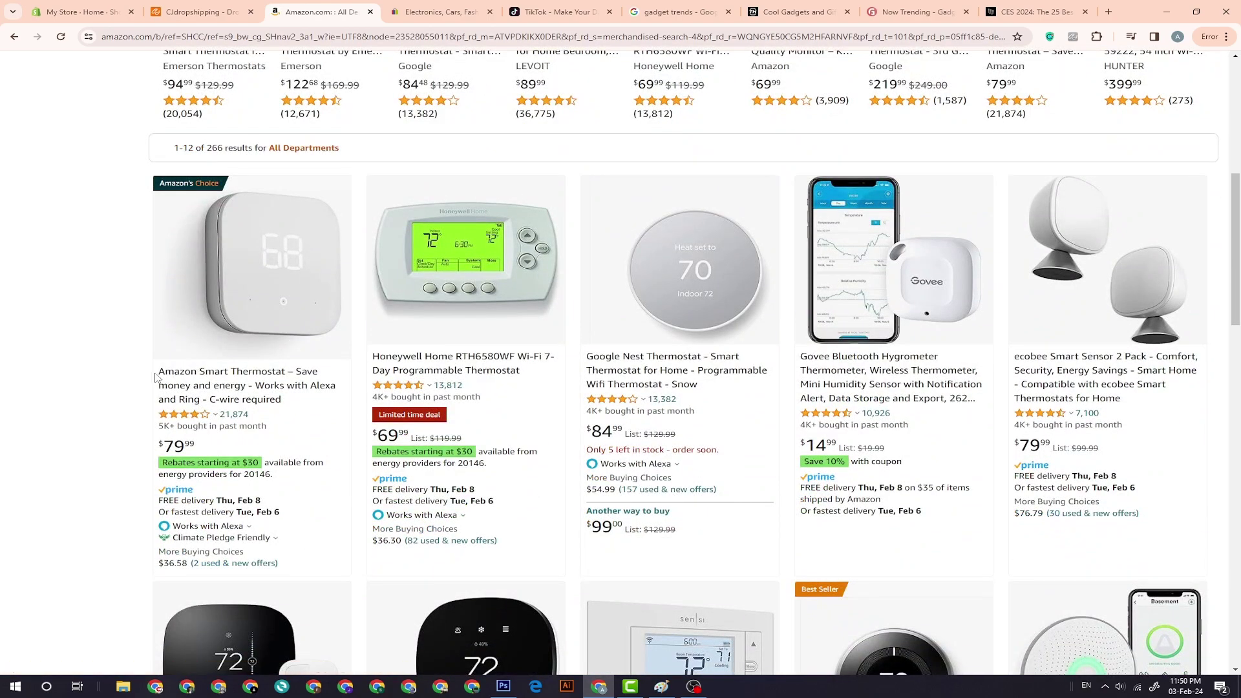
Copy the product name "Amazon Smart Thermostat" from the Amazon listing and search for it on CJdropshipping
{"action": "left_click_drag", "start_coordinate": [210, 373], "coordinate": [278, 374]}
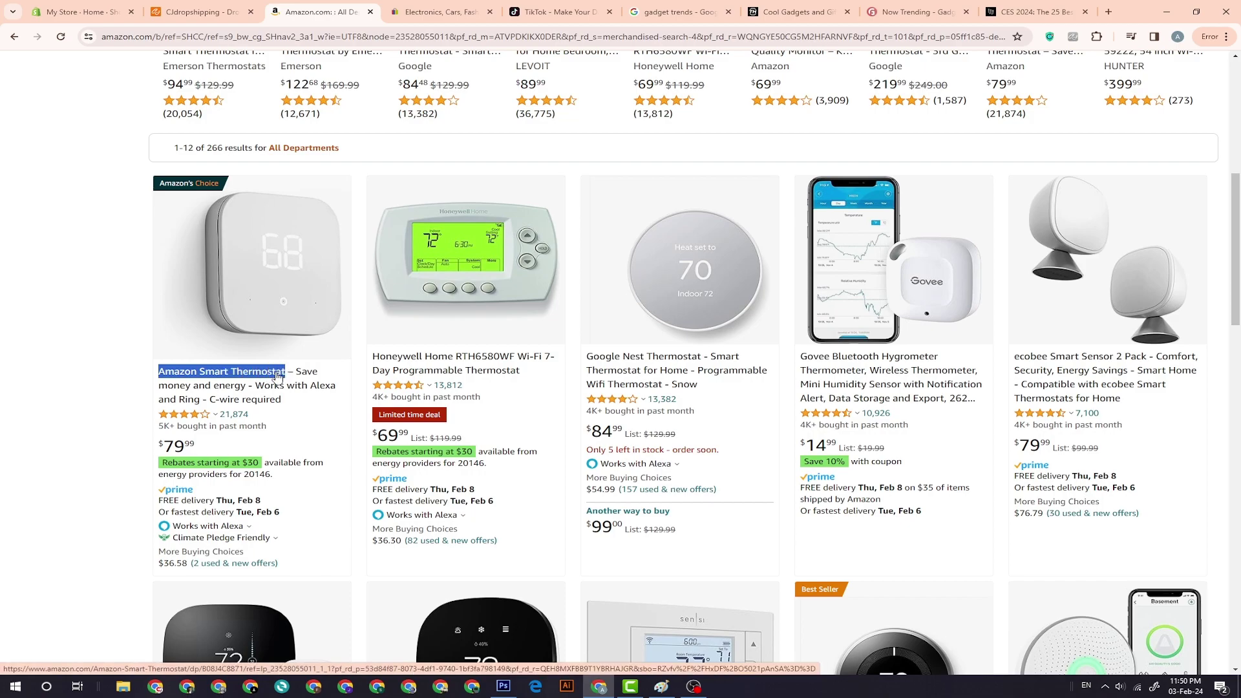
{"action": "right_click", "coordinate": [274, 377]}
{"action": "left_click", "coordinate": [337, 506]}
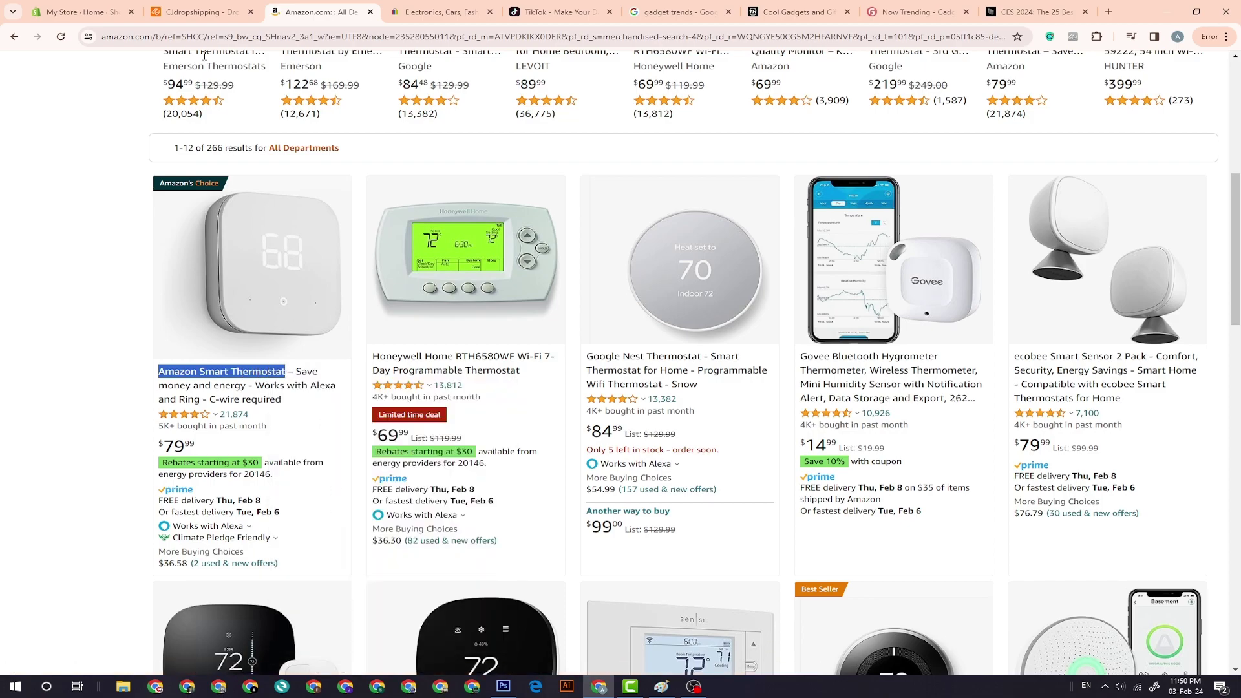
{"action": "left_click", "coordinate": [182, 13]}
{"action": "left_click", "coordinate": [395, 97]}
{"action": "key", "text": "ctrl+v"}
{"action": "left_click", "coordinate": [685, 97]}
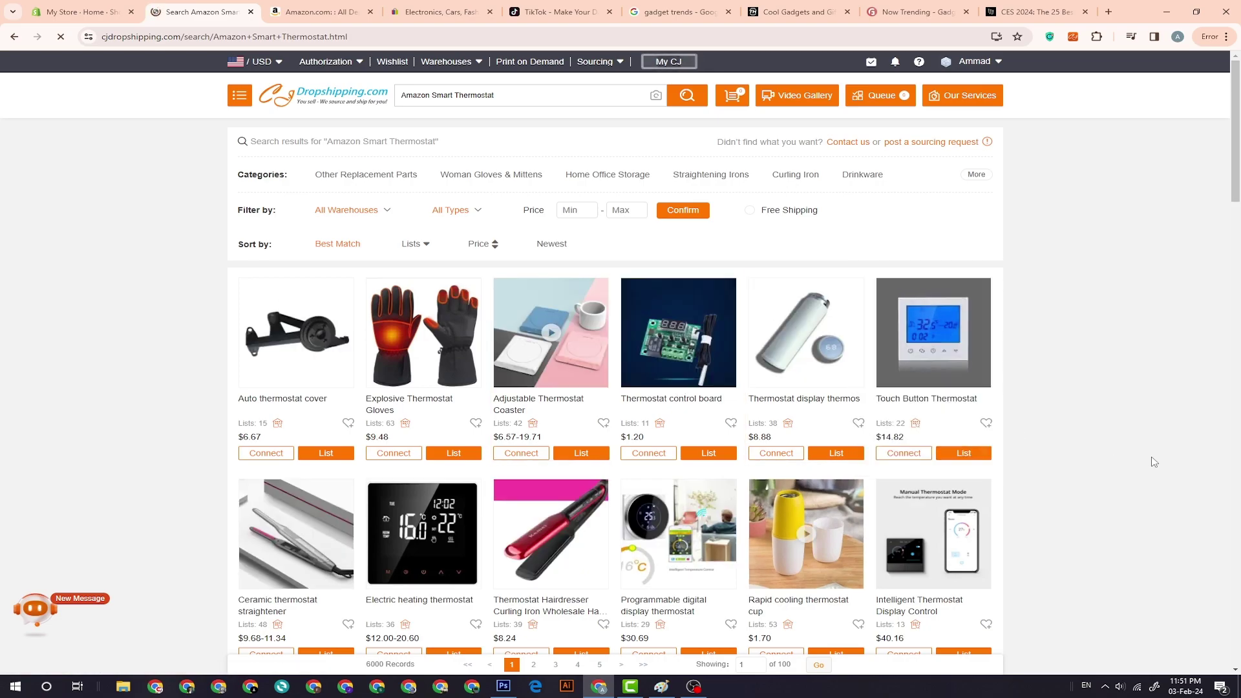
Compare the CJdropshipping thermostat results with the Amazon listing, checking product types, prices and list counts
{"action": "left_click", "coordinate": [329, 9]}
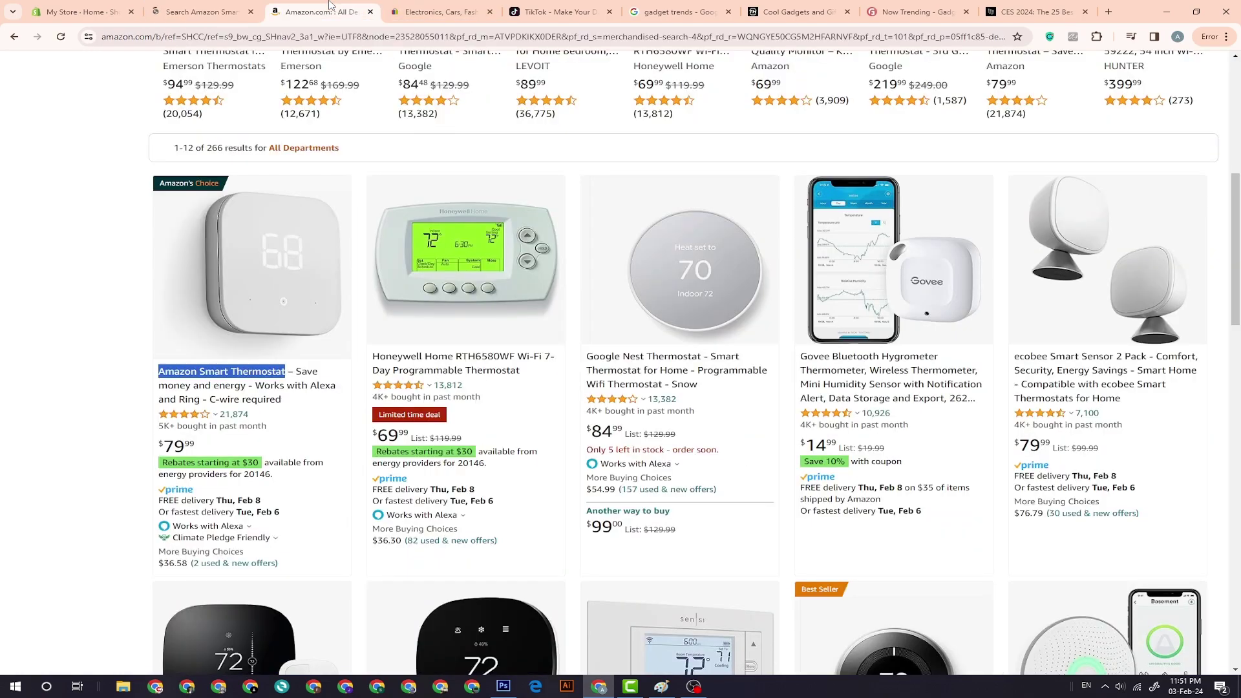
{"action": "left_click", "coordinate": [205, 12]}
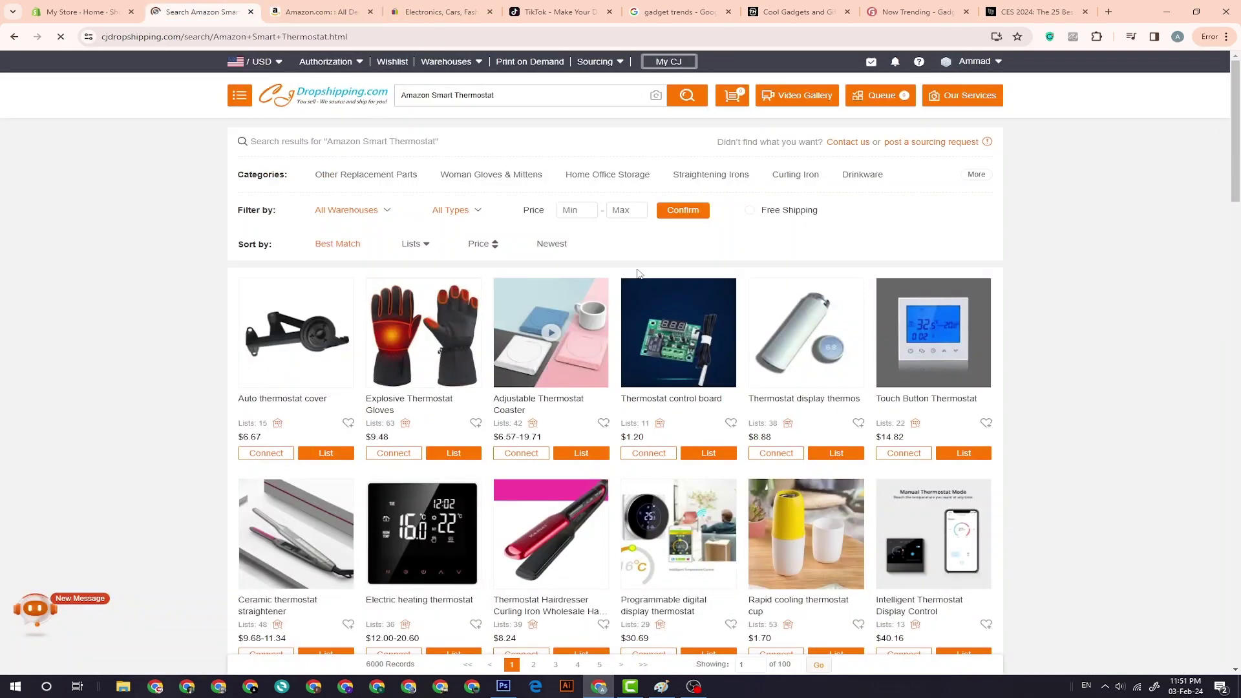
{"action": "scroll", "coordinate": [1060, 579], "scroll_direction": "down", "scroll_amount": 5}
{"action": "scroll", "coordinate": [956, 499], "scroll_direction": "down", "scroll_amount": 3}
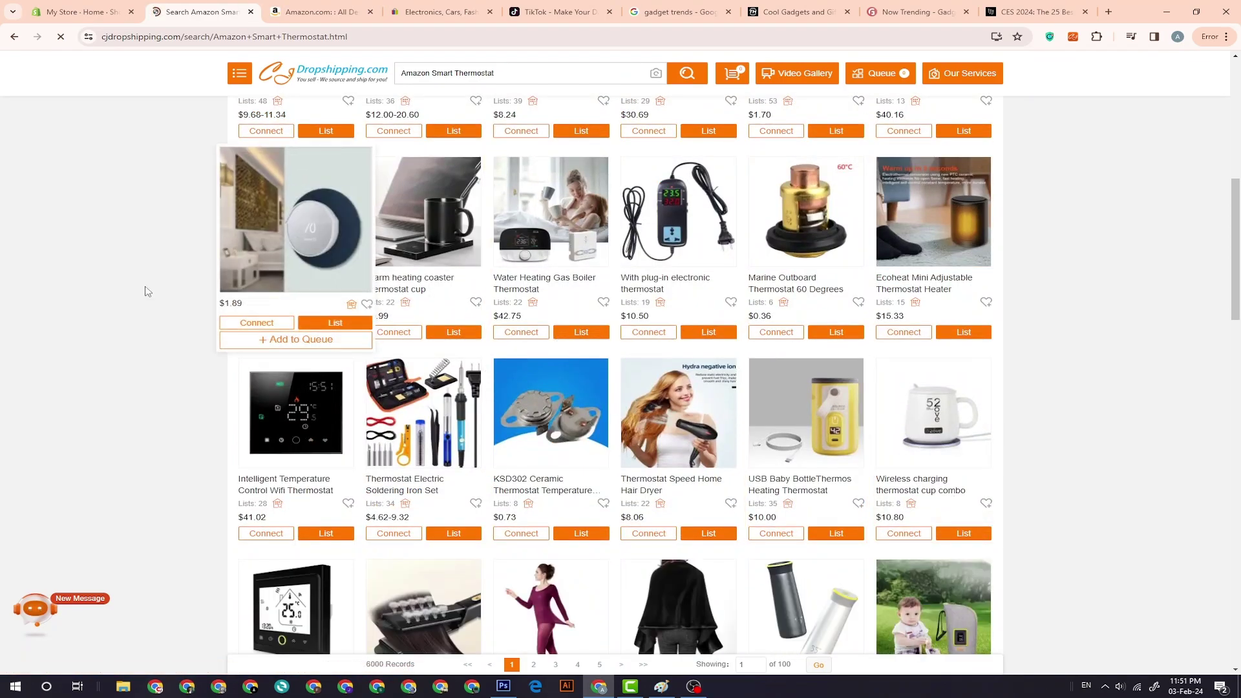
{"action": "scroll", "coordinate": [219, 300], "scroll_direction": "down", "scroll_amount": 3}
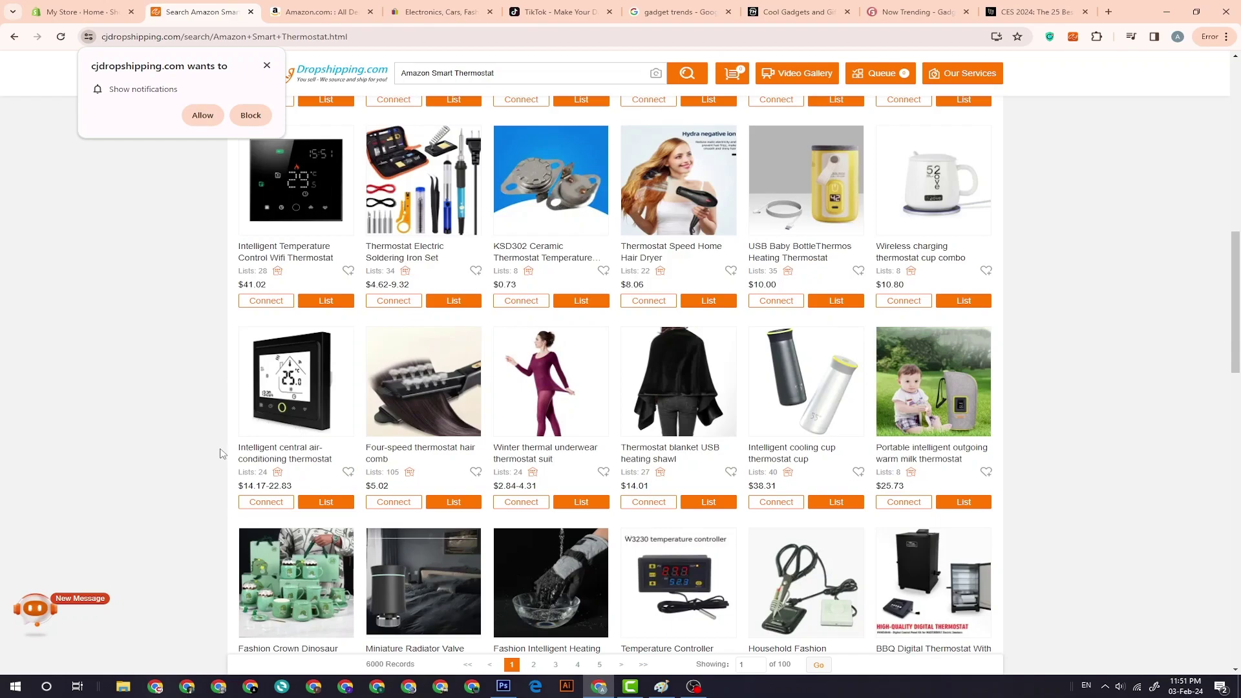
{"action": "scroll", "coordinate": [220, 453], "scroll_direction": "down", "scroll_amount": 6}
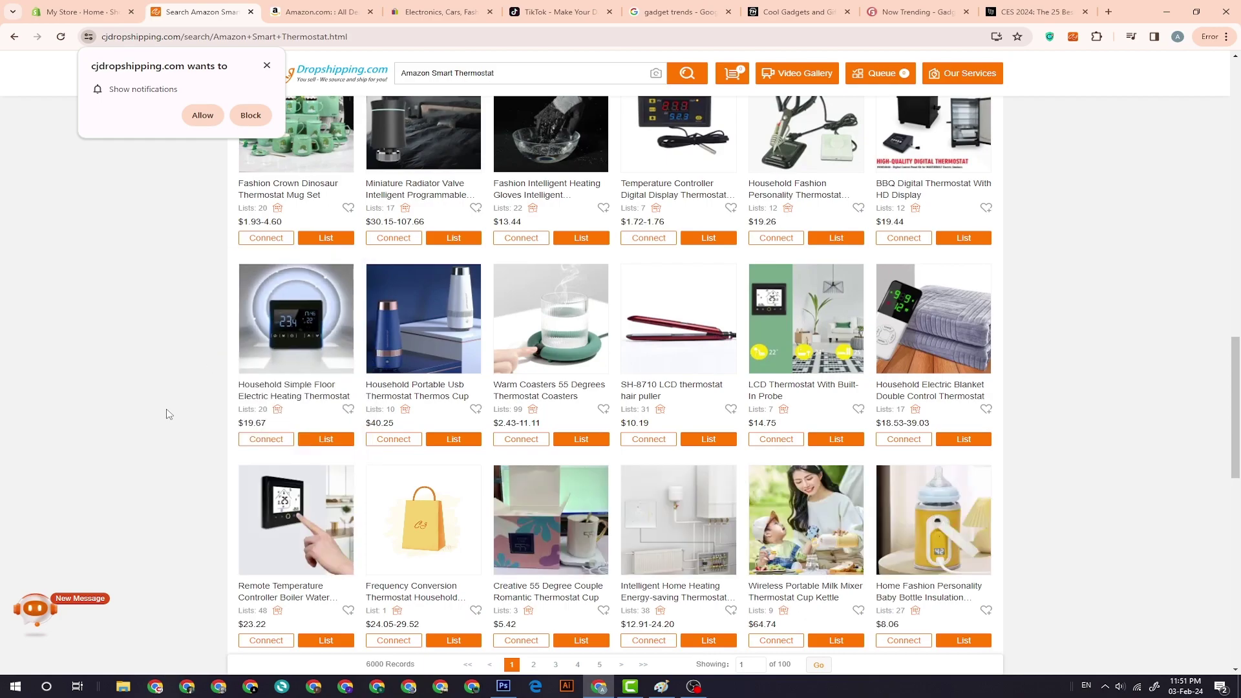
{"action": "scroll", "coordinate": [885, 517], "scroll_direction": "down", "scroll_amount": 3}
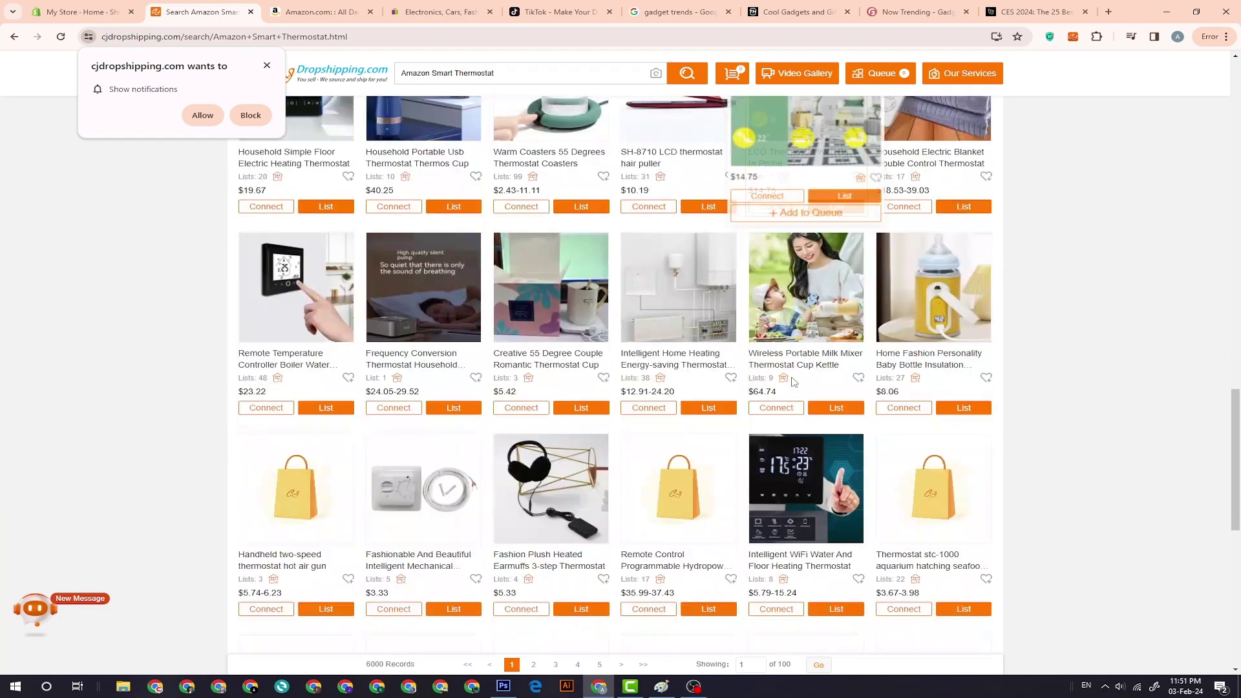
{"action": "scroll", "coordinate": [595, 430], "scroll_direction": "up", "scroll_amount": 5}
Return to Amazon, look over the remaining climate control products, and open the Best Sellers page
{"action": "left_click", "coordinate": [320, 12]}
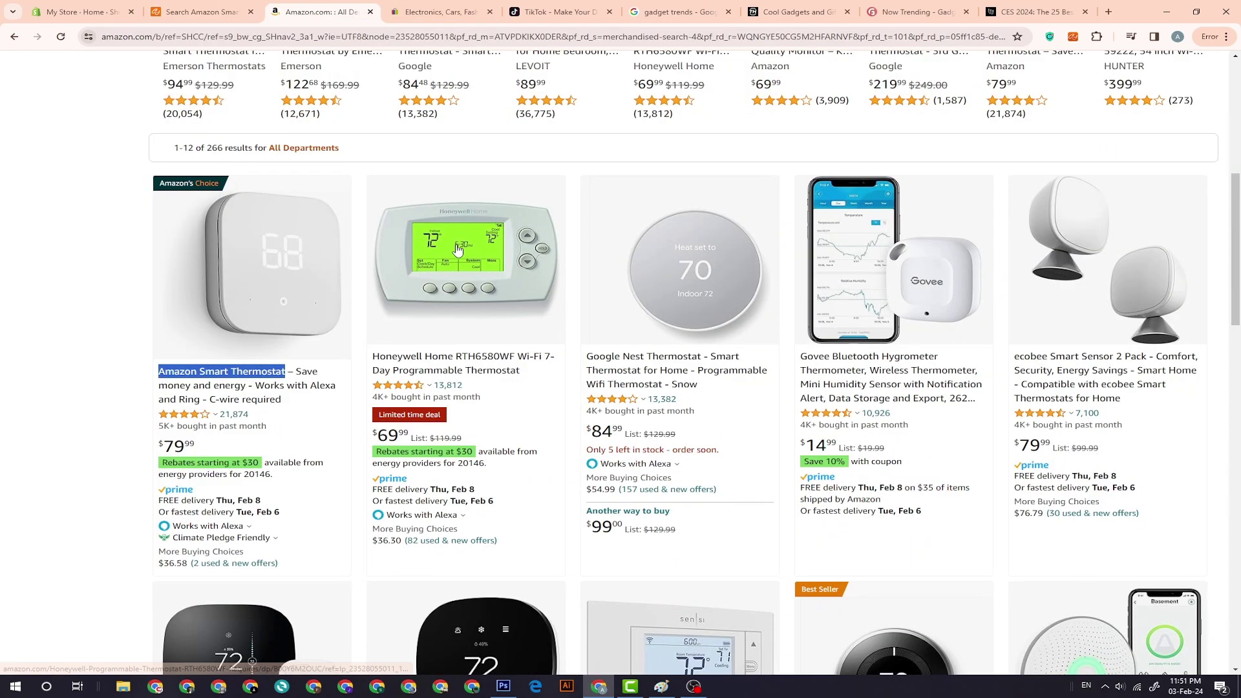
{"action": "scroll", "coordinate": [843, 323], "scroll_direction": "down", "scroll_amount": 10}
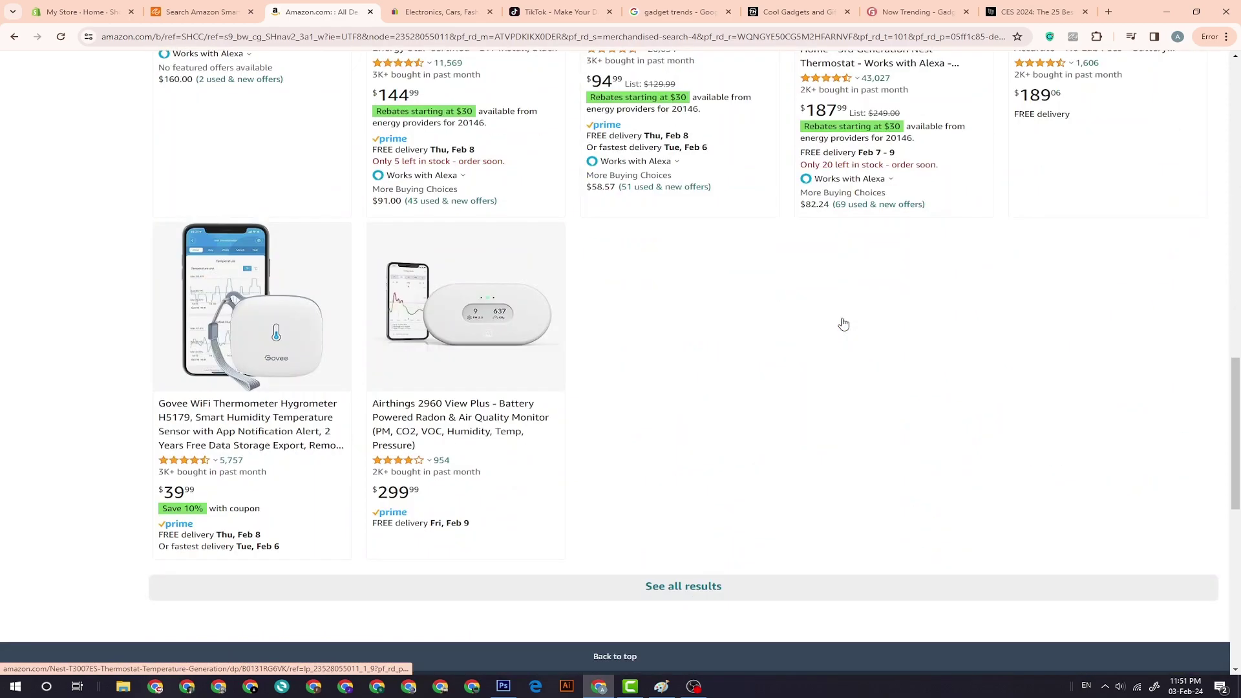
{"action": "scroll", "coordinate": [840, 320], "scroll_direction": "up", "scroll_amount": 15}
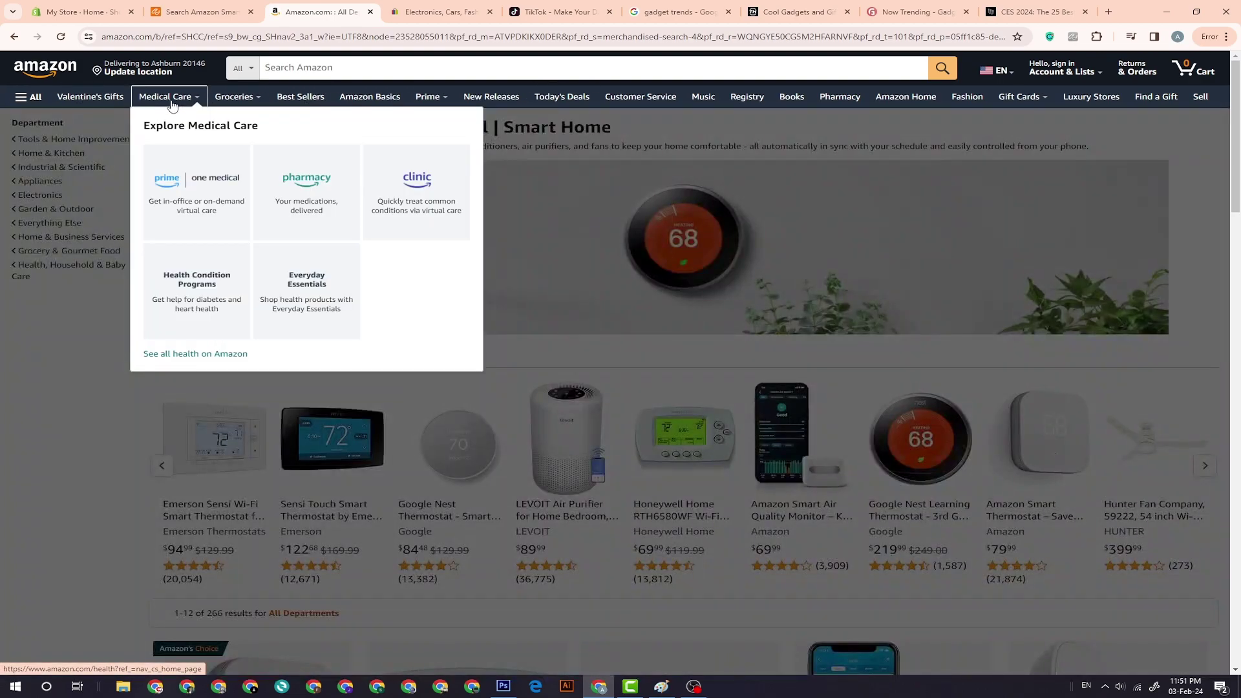
{"action": "mouse_move", "coordinate": [265, 102]}
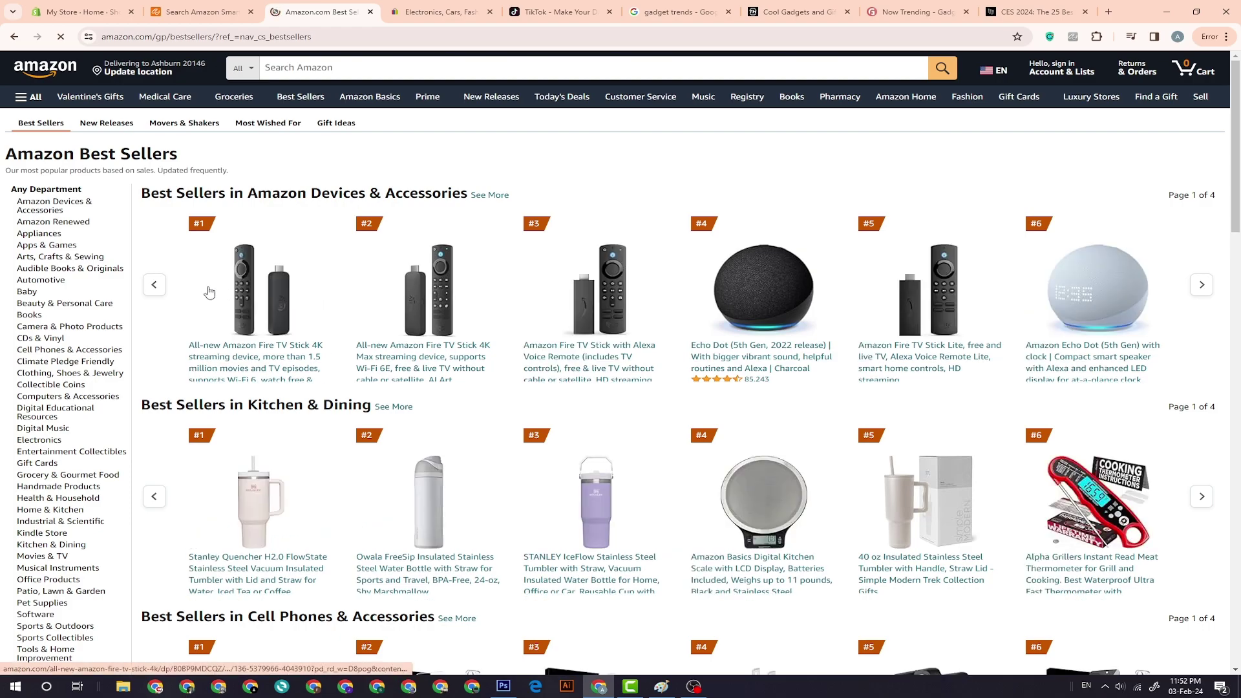
Look through Amazon's best sellers in devices, kitchen, cell phone accessories, grocery and baby products
{"action": "scroll", "coordinate": [1069, 442], "scroll_direction": "down", "scroll_amount": 3}
{"action": "scroll", "coordinate": [1069, 441], "scroll_direction": "down", "scroll_amount": 1}
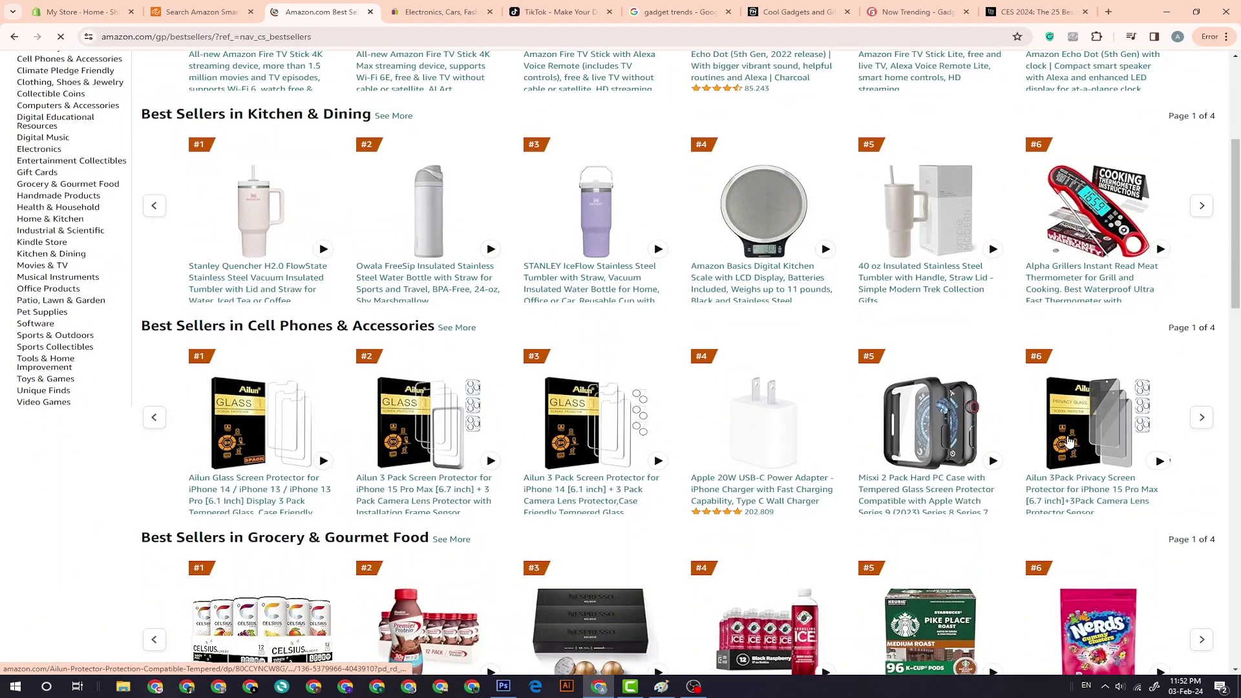
{"action": "scroll", "coordinate": [420, 352], "scroll_direction": "up", "scroll_amount": 4}
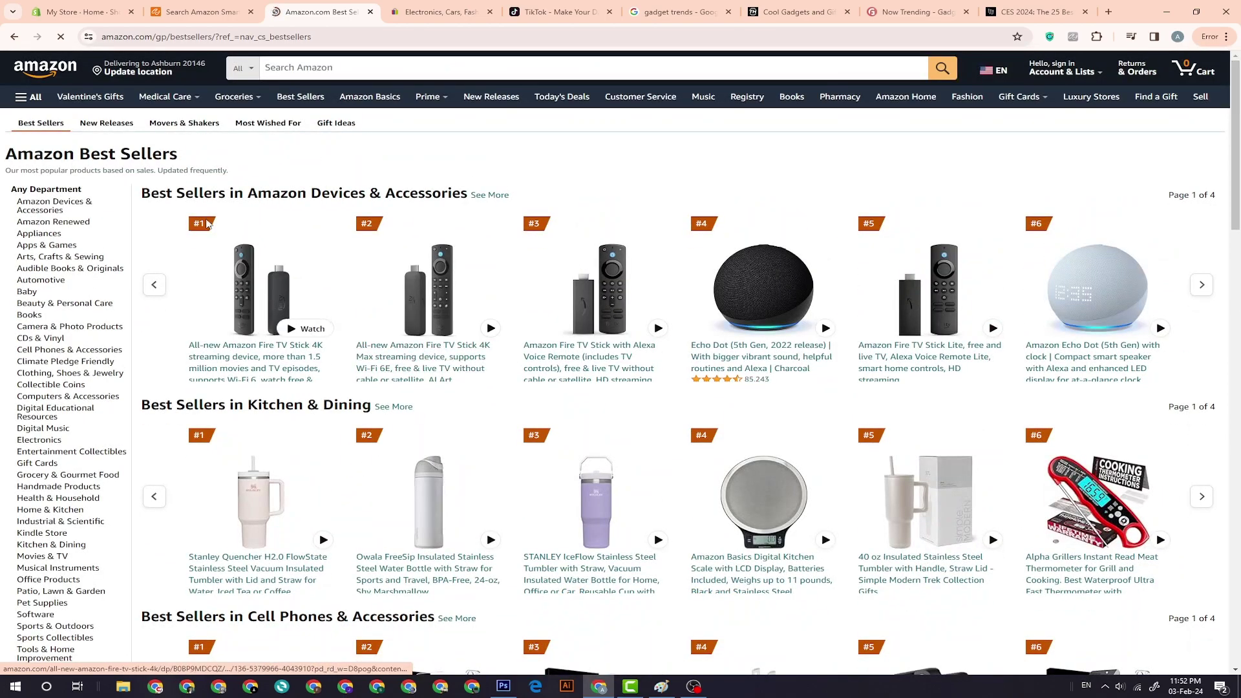
{"action": "scroll", "coordinate": [837, 423], "scroll_direction": "down", "scroll_amount": 1}
{"action": "scroll", "coordinate": [837, 423], "scroll_direction": "down", "scroll_amount": 7}
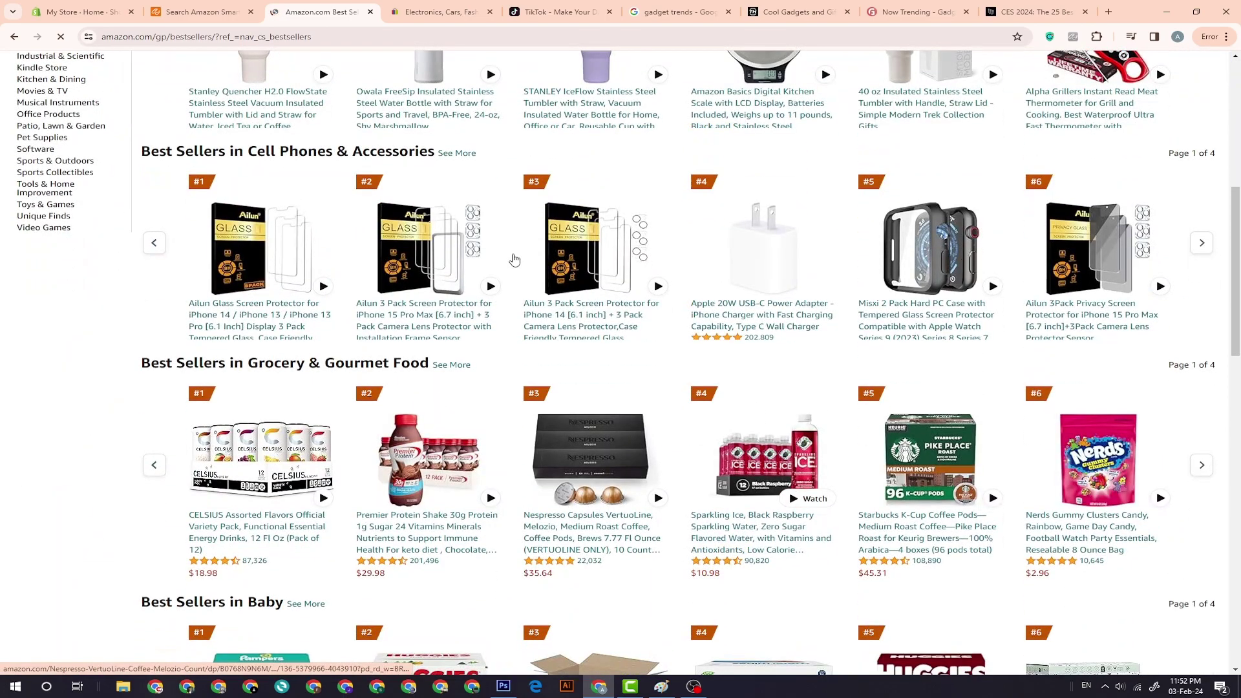
{"action": "scroll", "coordinate": [904, 339], "scroll_direction": "down", "scroll_amount": 4}
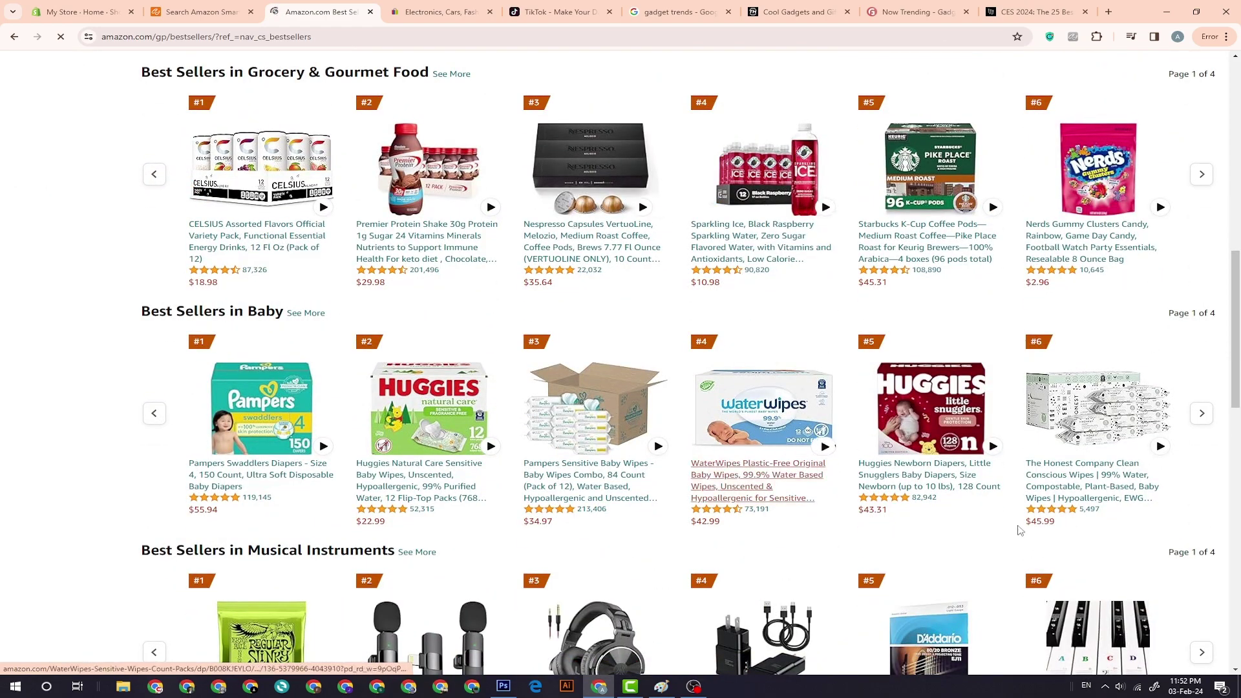
{"action": "scroll", "coordinate": [804, 291], "scroll_direction": "up", "scroll_amount": 10}
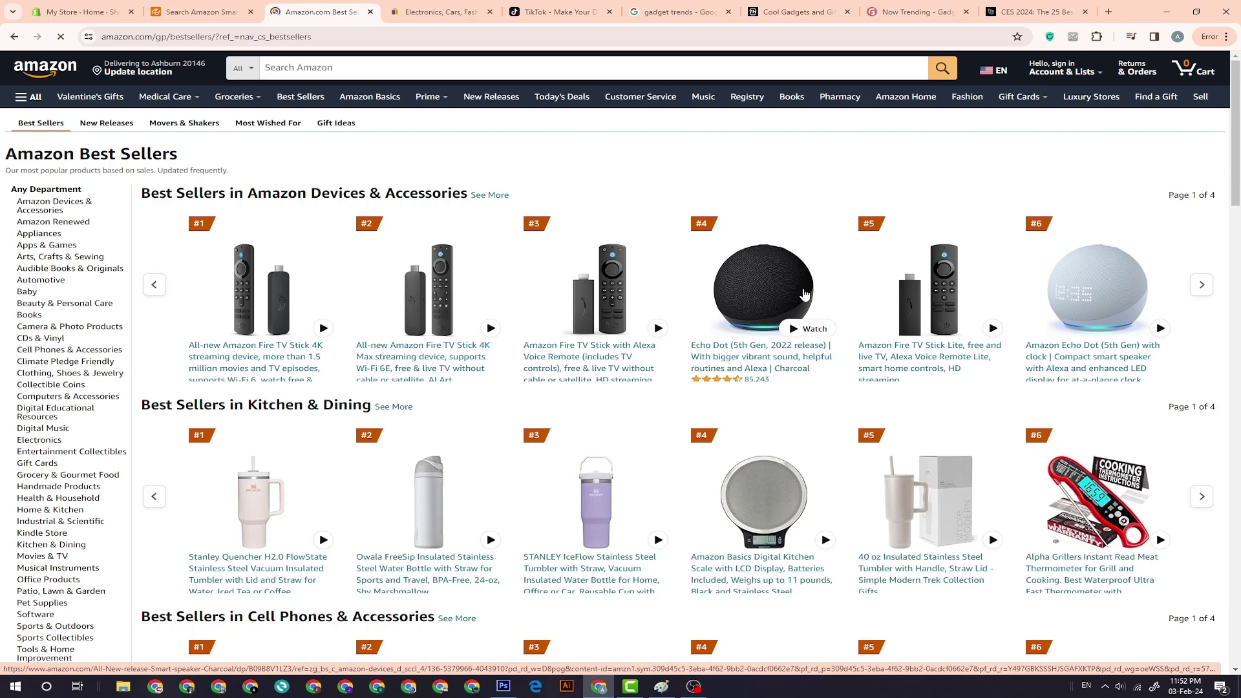
Revisit the CJdropshipping thermostat results, and review the Amazon Best Sellers lists down to Musical Instruments
{"action": "key", "text": "ctrl+shift+Tab"}
{"action": "scroll", "coordinate": [679, 323], "scroll_direction": "down", "scroll_amount": 6}
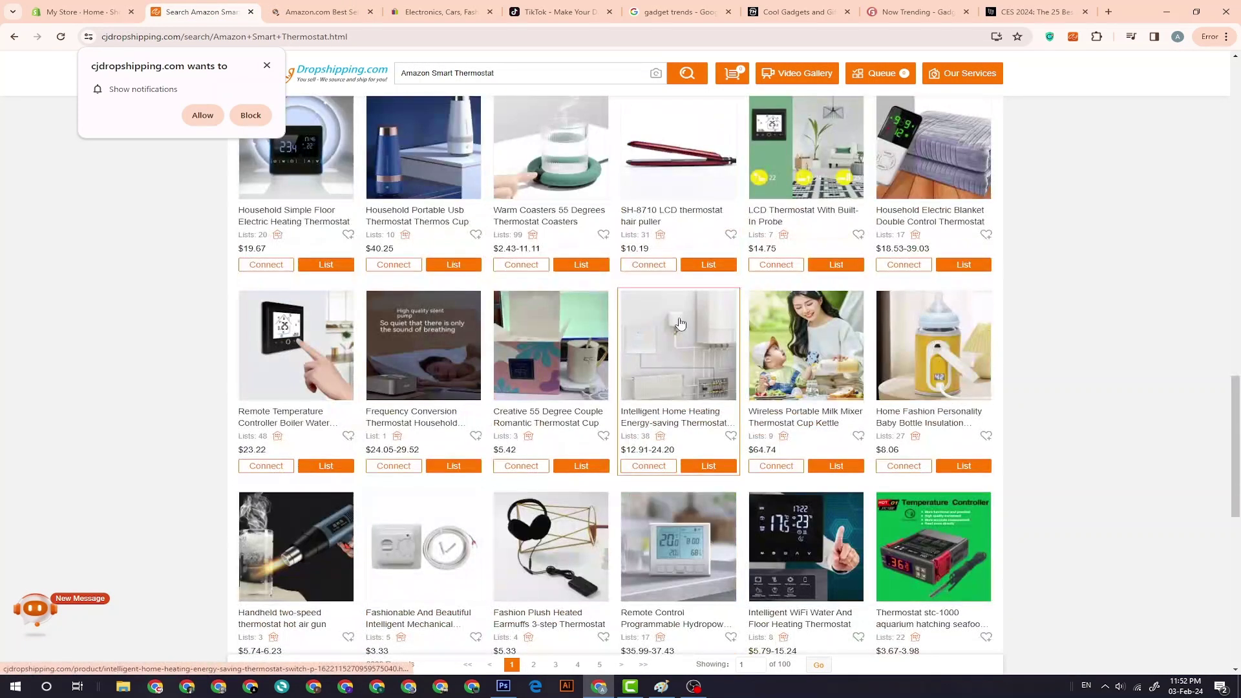
{"action": "scroll", "coordinate": [679, 324], "scroll_direction": "up", "scroll_amount": 7}
{"action": "left_click", "coordinate": [304, 12]}
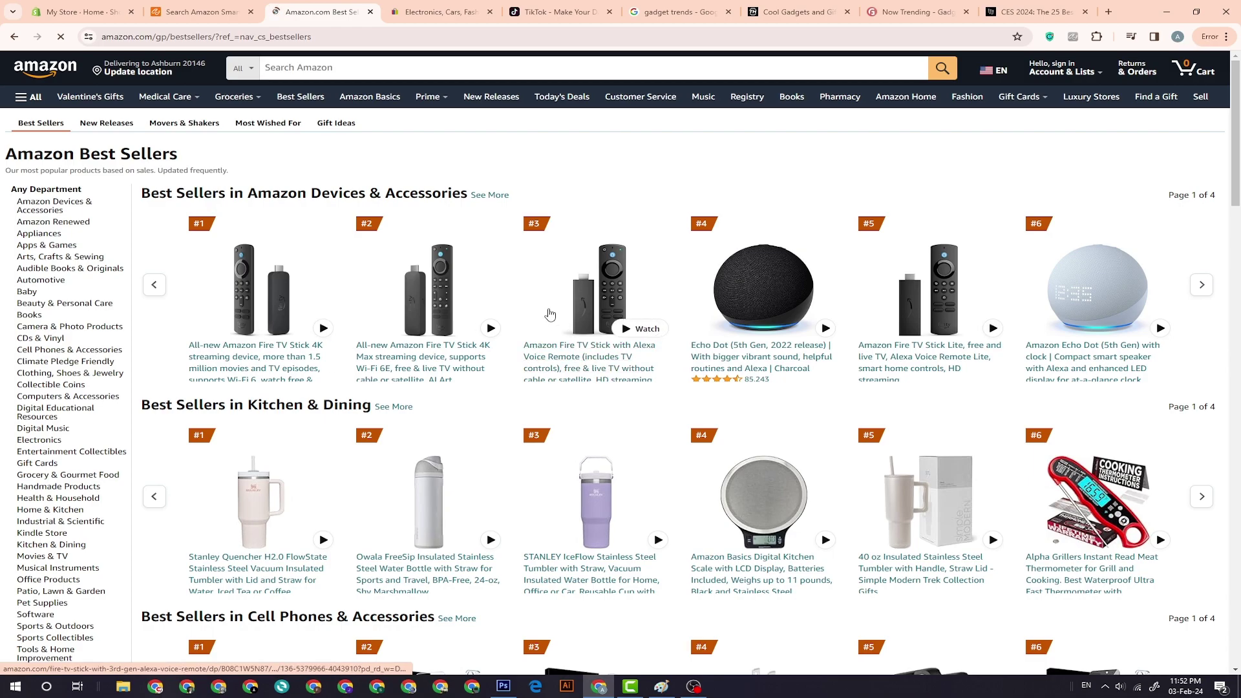
{"action": "scroll", "coordinate": [674, 398], "scroll_direction": "down", "scroll_amount": 5}
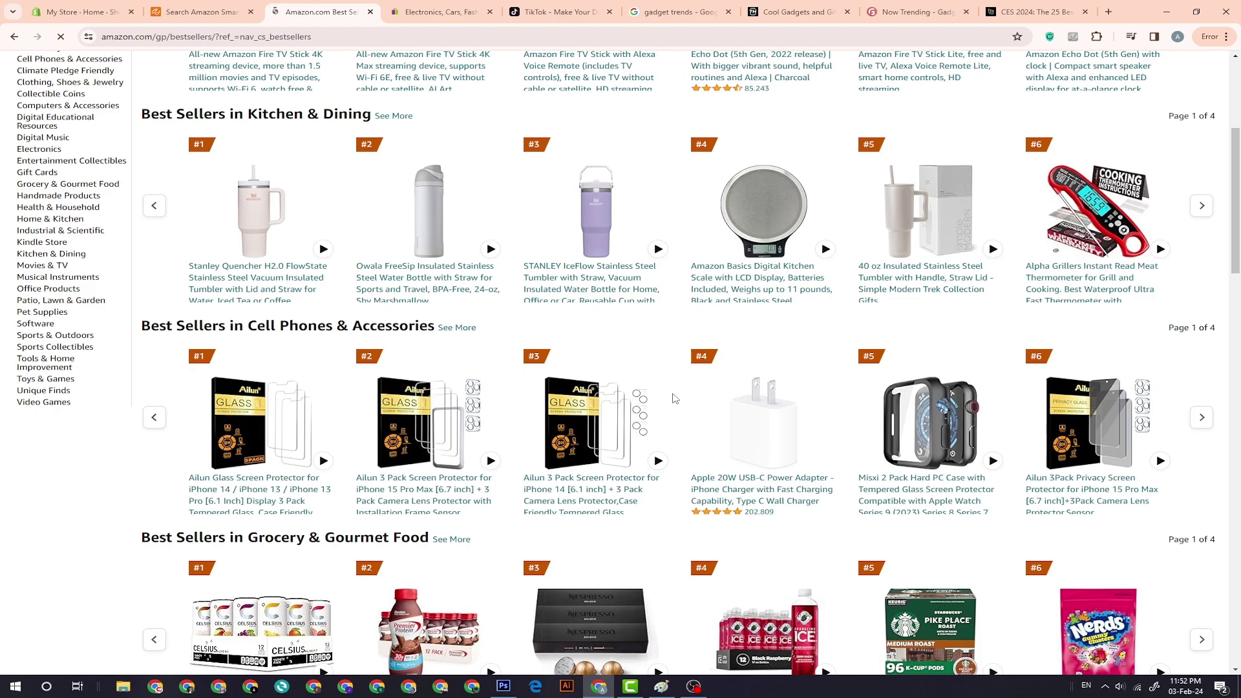
{"action": "scroll", "coordinate": [674, 398], "scroll_direction": "down", "scroll_amount": 6}
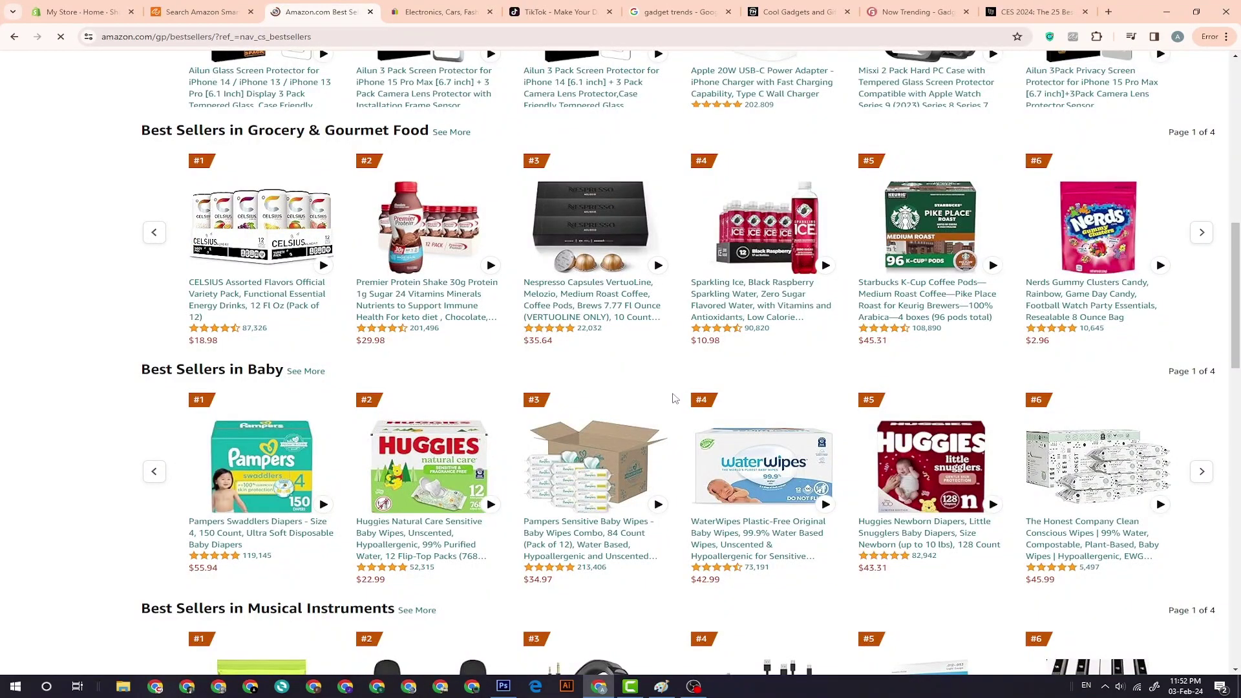
{"action": "scroll", "coordinate": [675, 398], "scroll_direction": "up", "scroll_amount": 10}
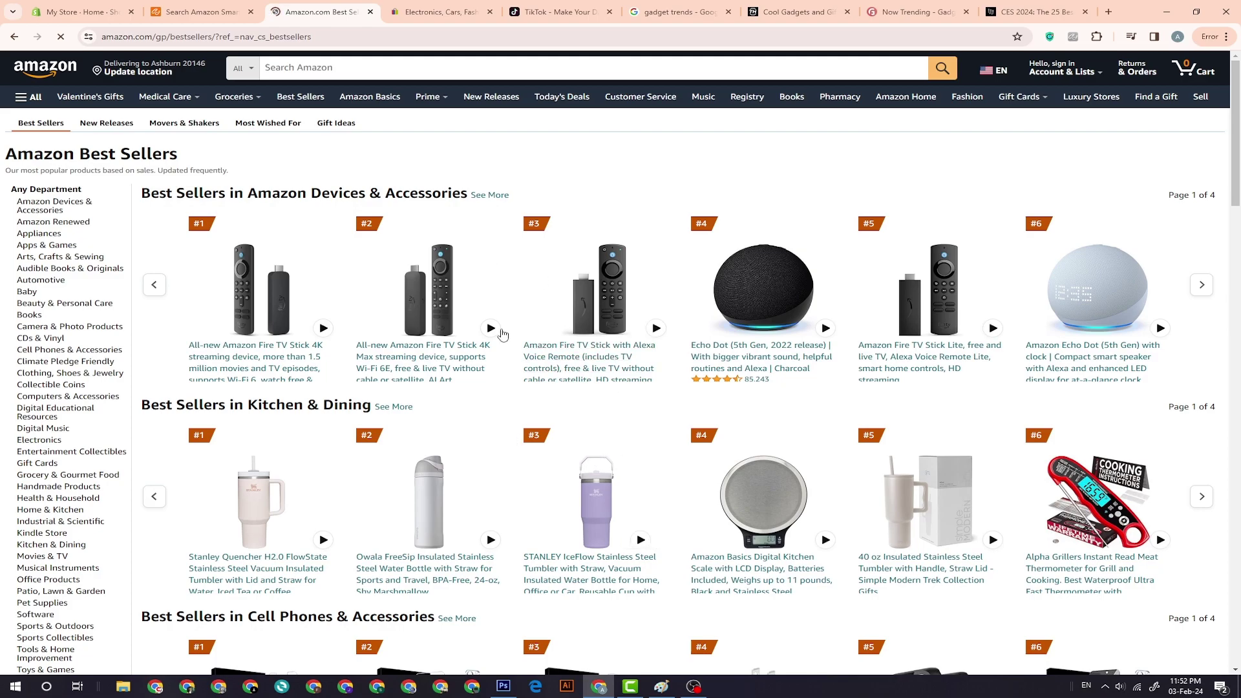
{"action": "scroll", "coordinate": [637, 381], "scroll_direction": "down", "scroll_amount": 6}
{"action": "scroll", "coordinate": [637, 381], "scroll_direction": "down", "scroll_amount": 7}
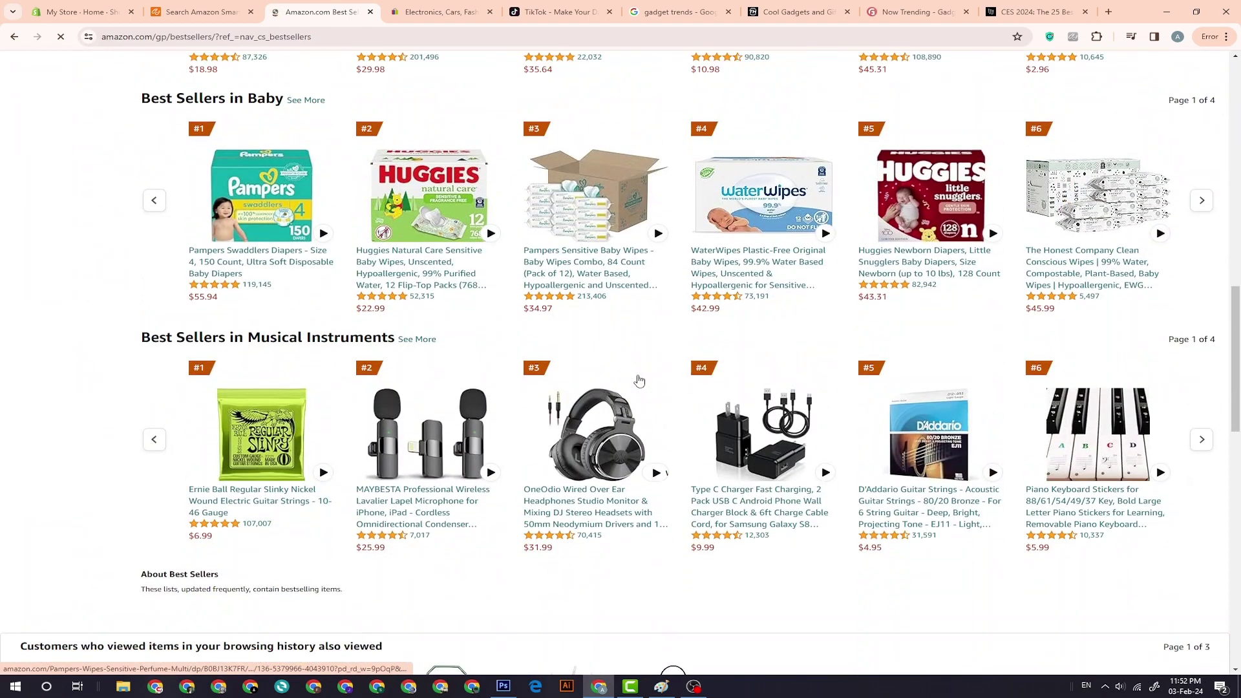
{"action": "scroll", "coordinate": [638, 382], "scroll_direction": "up", "scroll_amount": 15}
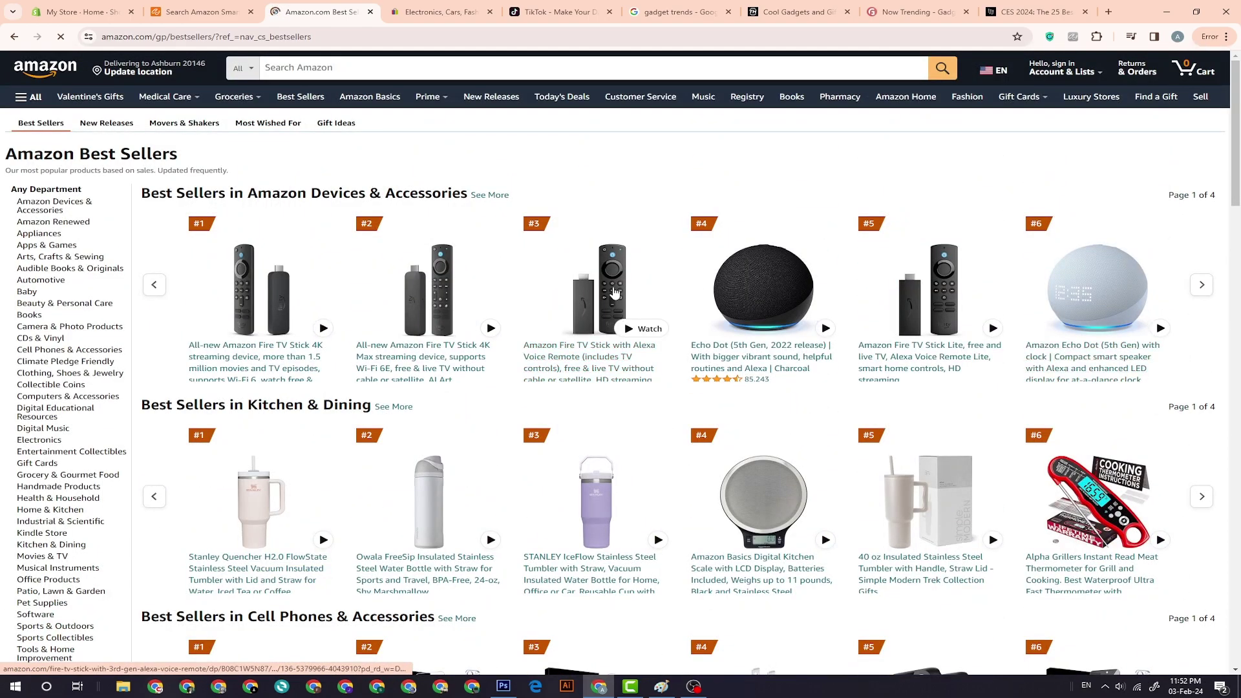
On CJdropshipping, look through the thermostat results down to the sourcing request section and dismiss the site's notification request
{"action": "left_click", "coordinate": [201, 8]}
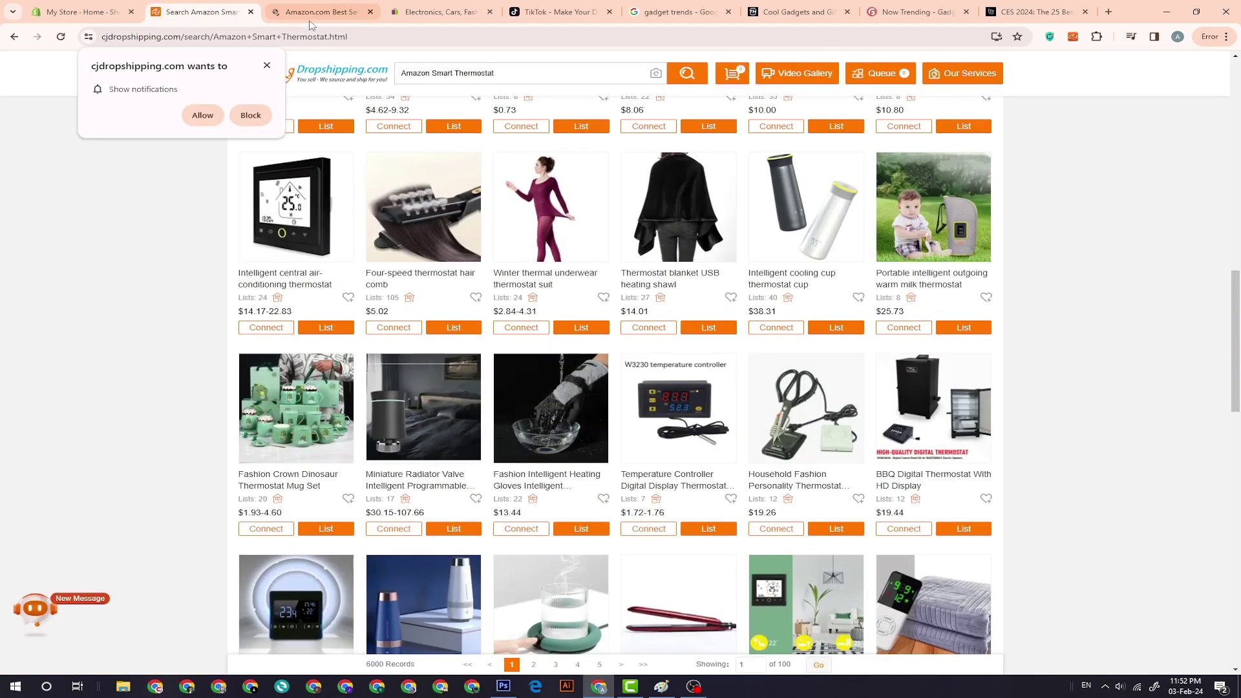
{"action": "scroll", "coordinate": [786, 422], "scroll_direction": "down", "scroll_amount": 5}
{"action": "scroll", "coordinate": [786, 421], "scroll_direction": "up", "scroll_amount": 5}
{"action": "scroll", "coordinate": [787, 422], "scroll_direction": "down", "scroll_amount": 15}
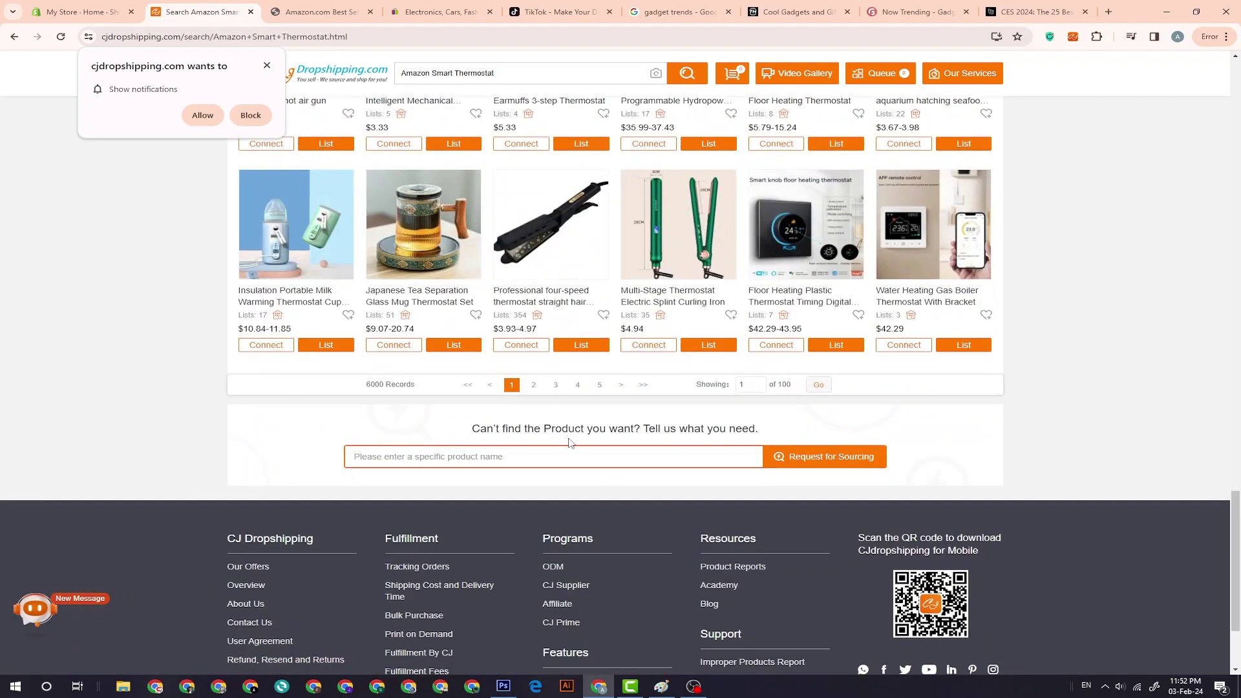
{"action": "scroll", "coordinate": [786, 421], "scroll_direction": "up", "scroll_amount": 8}
{"action": "scroll", "coordinate": [570, 444], "scroll_direction": "down", "scroll_amount": 6}
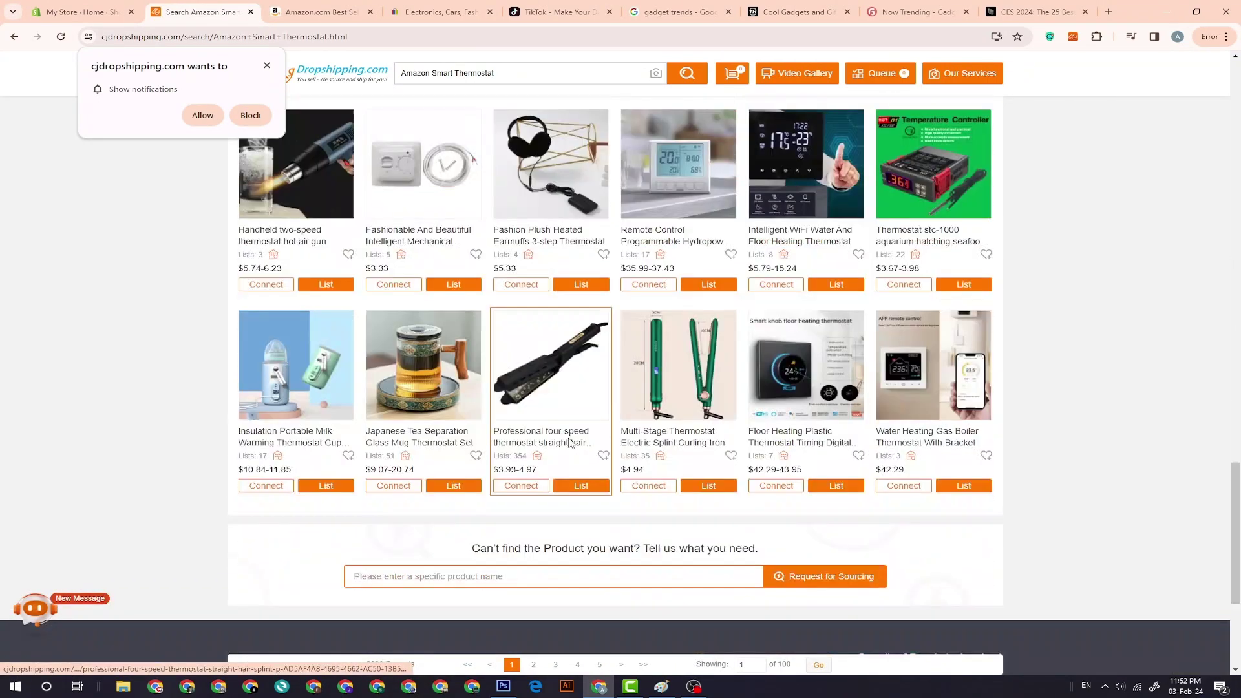
{"action": "scroll", "coordinate": [570, 443], "scroll_direction": "down", "scroll_amount": 1}
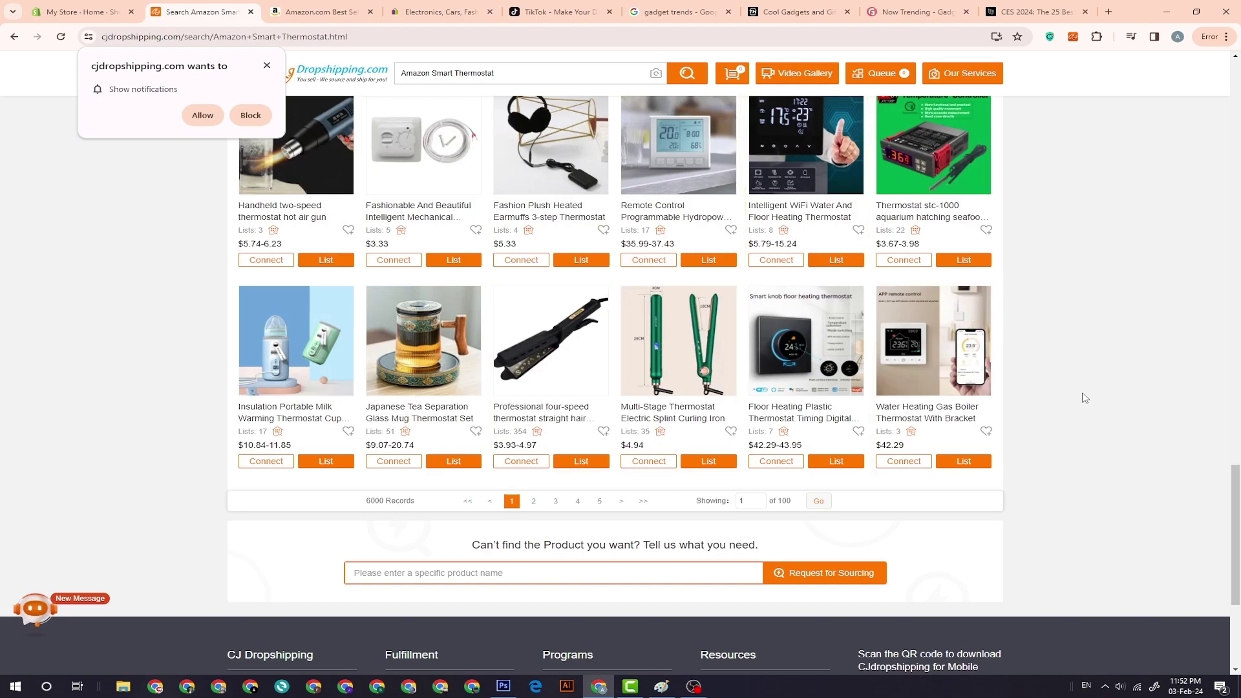
{"action": "left_click", "coordinate": [267, 66]}
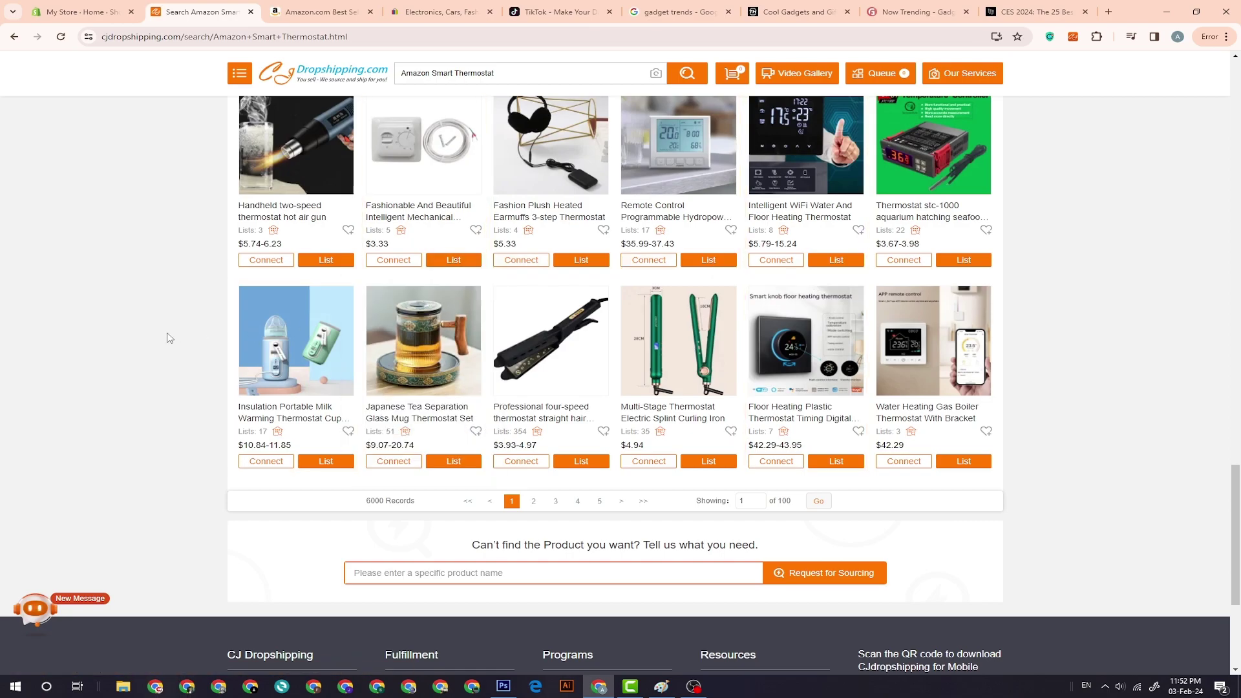
Return to Amazon Best Sellers, open the top-ranked Fire TV Stick 4K product page and copy its web address
{"action": "left_click", "coordinate": [270, 16]}
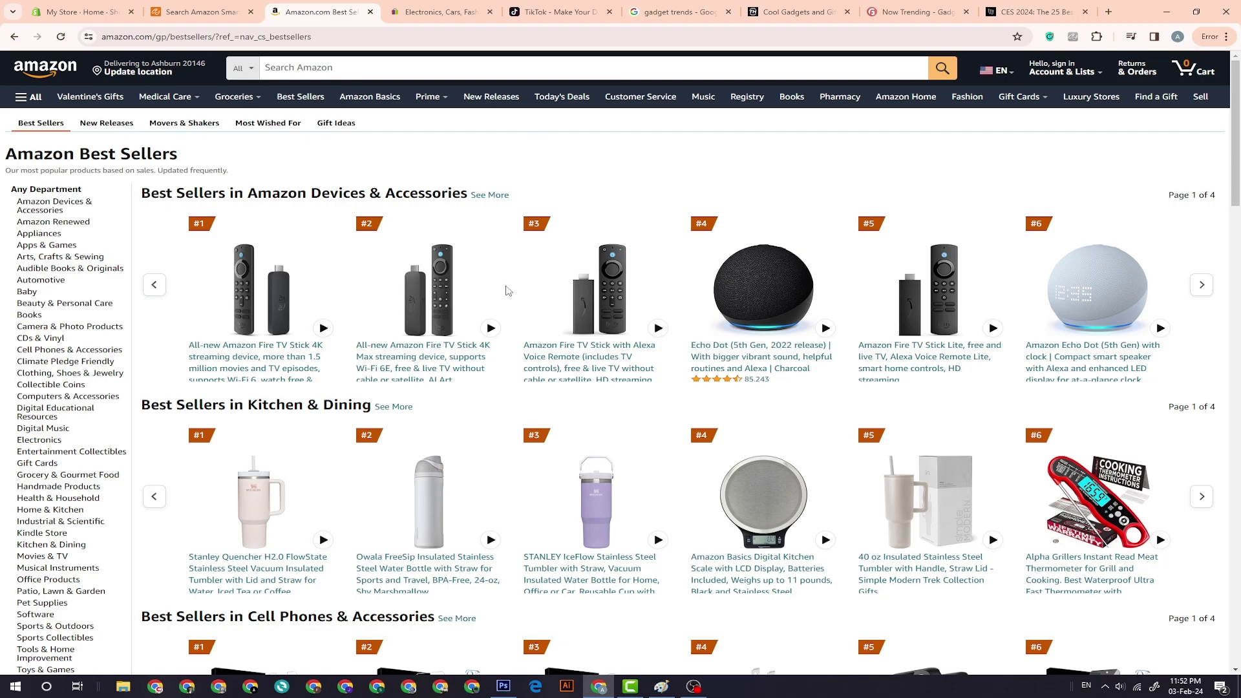
{"action": "scroll", "coordinate": [504, 294], "scroll_direction": "down", "scroll_amount": 3}
{"action": "scroll", "coordinate": [501, 294], "scroll_direction": "up", "scroll_amount": 3}
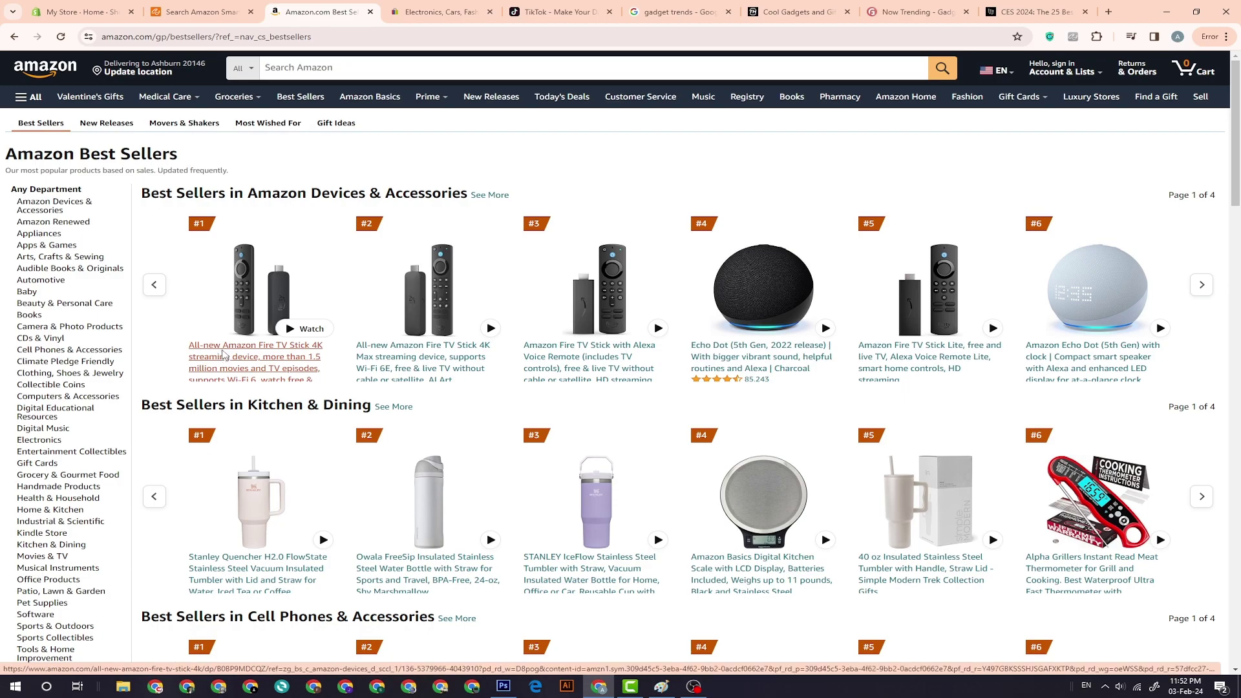
{"action": "left_click", "coordinate": [225, 356]}
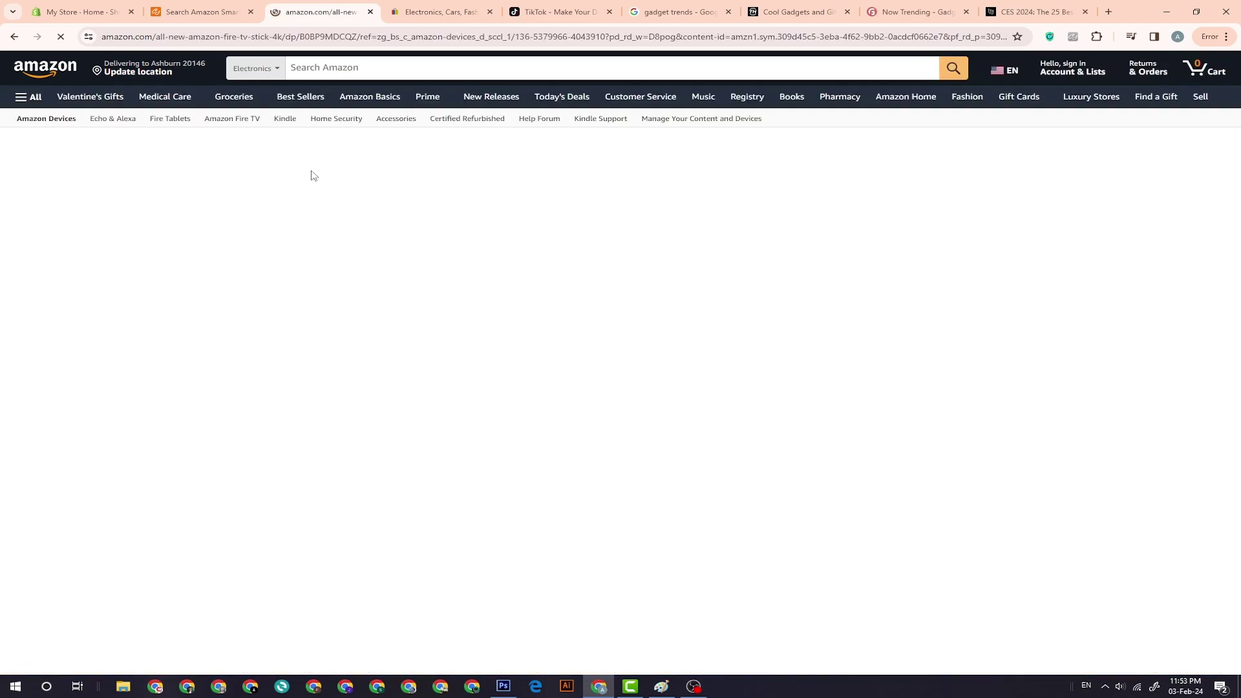
{"action": "left_click", "coordinate": [289, 37]}
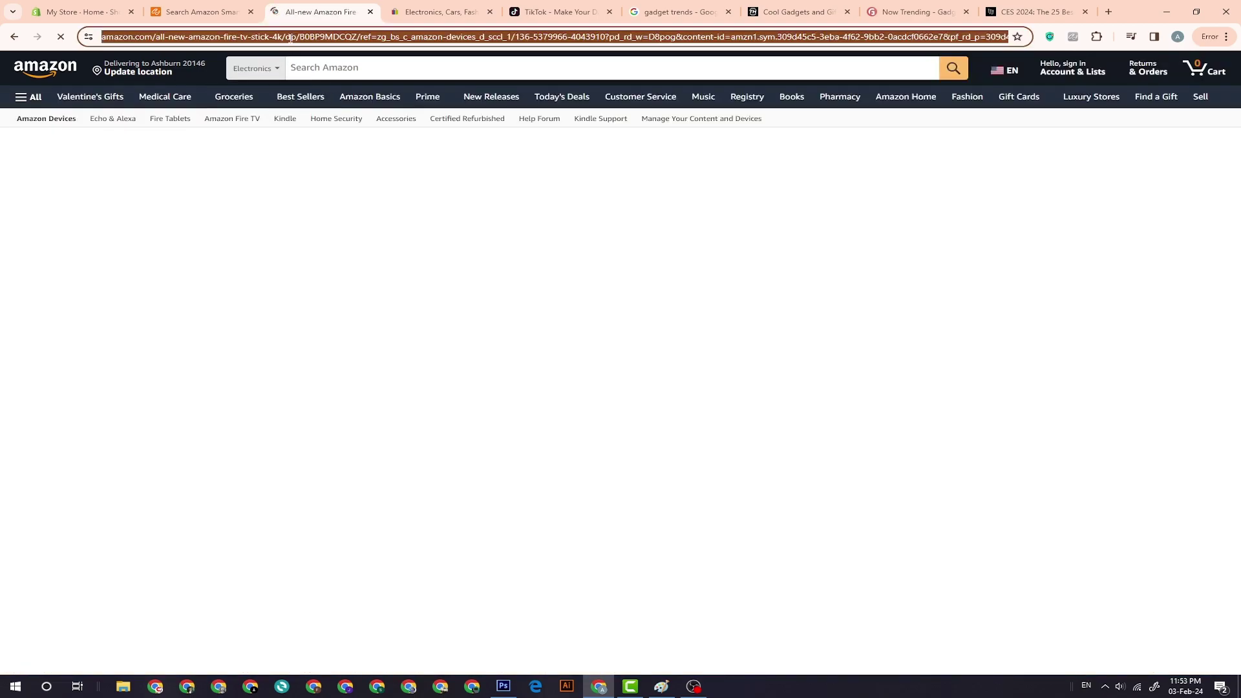
{"action": "right_click", "coordinate": [289, 37]}
{"action": "left_click", "coordinate": [349, 146]}
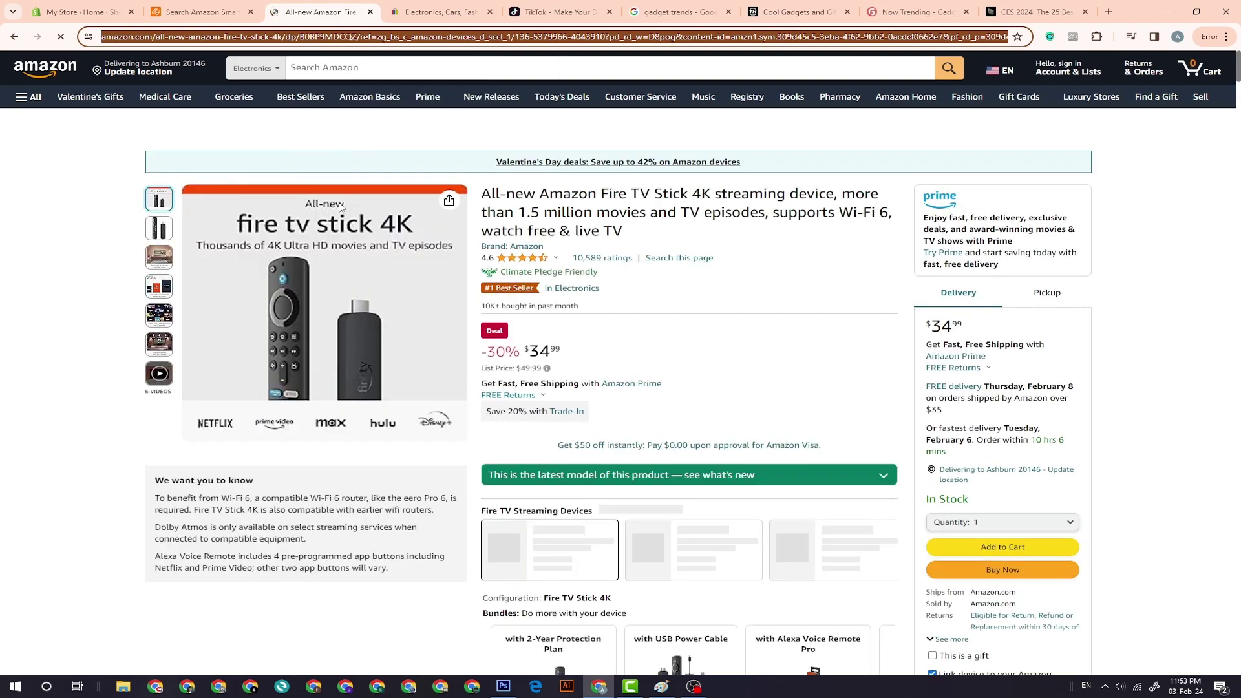
On CJdropshipping, start a sourcing request using the copied Amazon web address of the Fire TV Stick 4K as the product name
{"action": "left_click", "coordinate": [204, 12]}
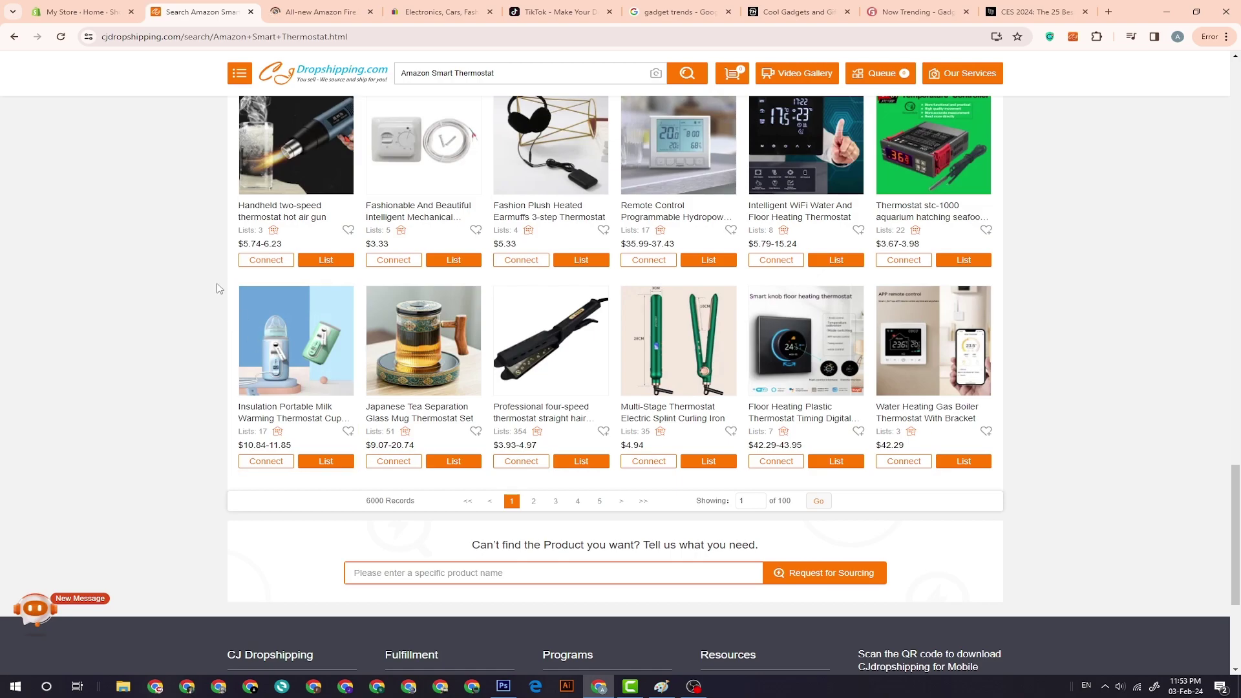
{"action": "scroll", "coordinate": [439, 335], "scroll_direction": "down", "scroll_amount": 4}
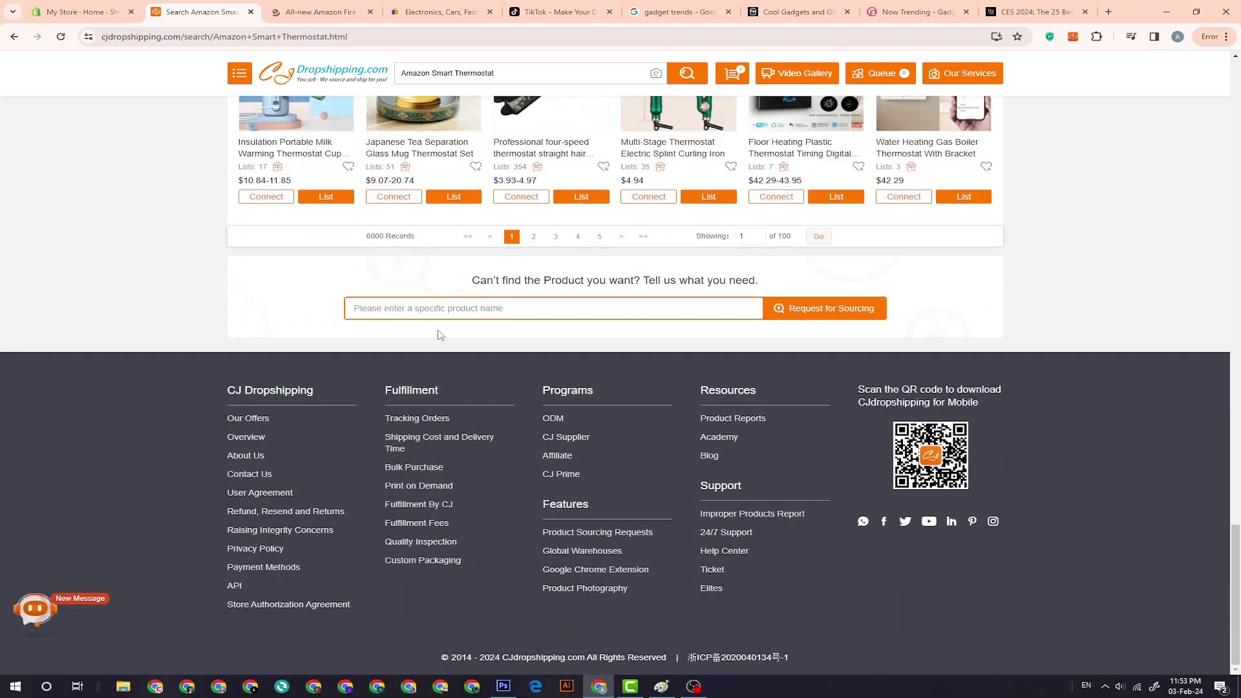
{"action": "right_click", "coordinate": [546, 310]}
{"action": "left_click", "coordinate": [607, 422]}
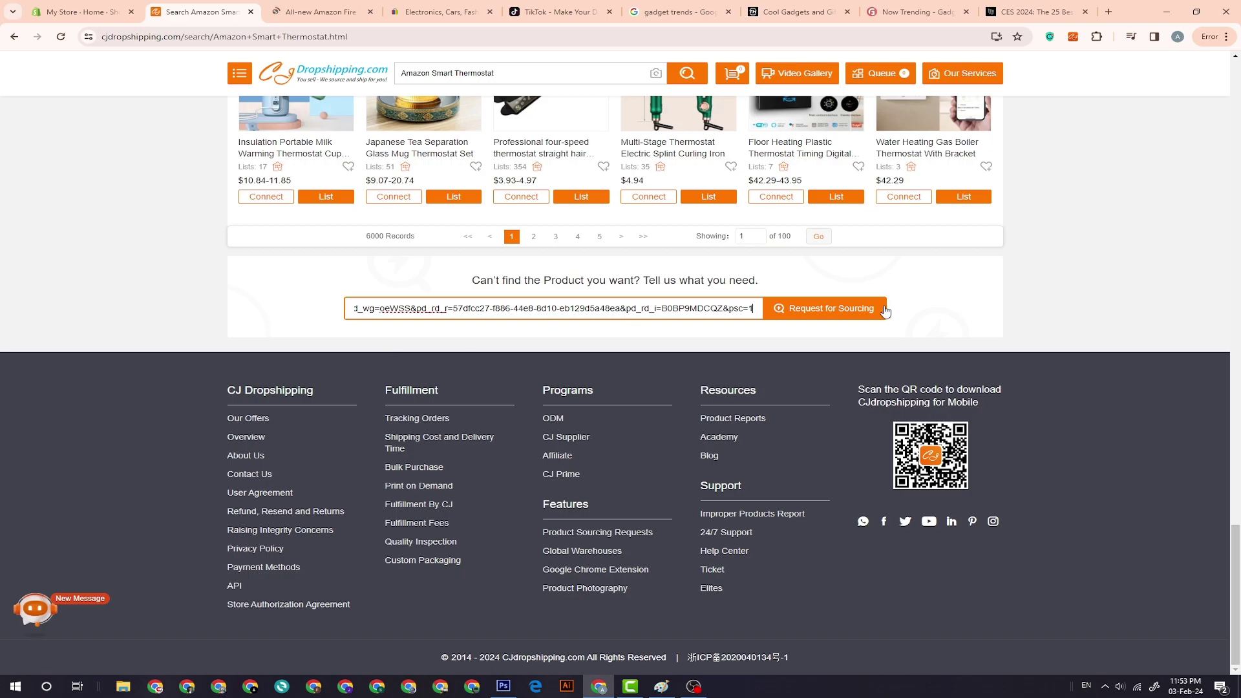
{"action": "left_click", "coordinate": [857, 310]}
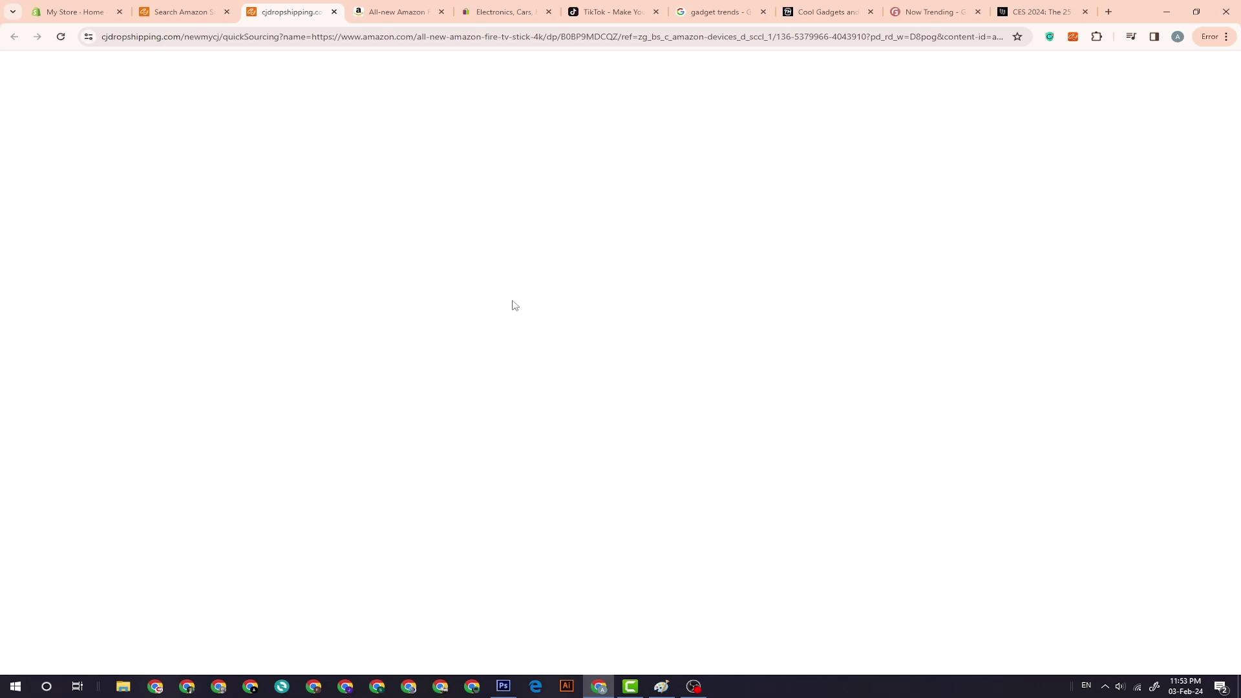
Revisit the CJdropshipping thermostat results, and return to the blank sourcing request page and reload it
{"action": "left_click", "coordinate": [176, 11]}
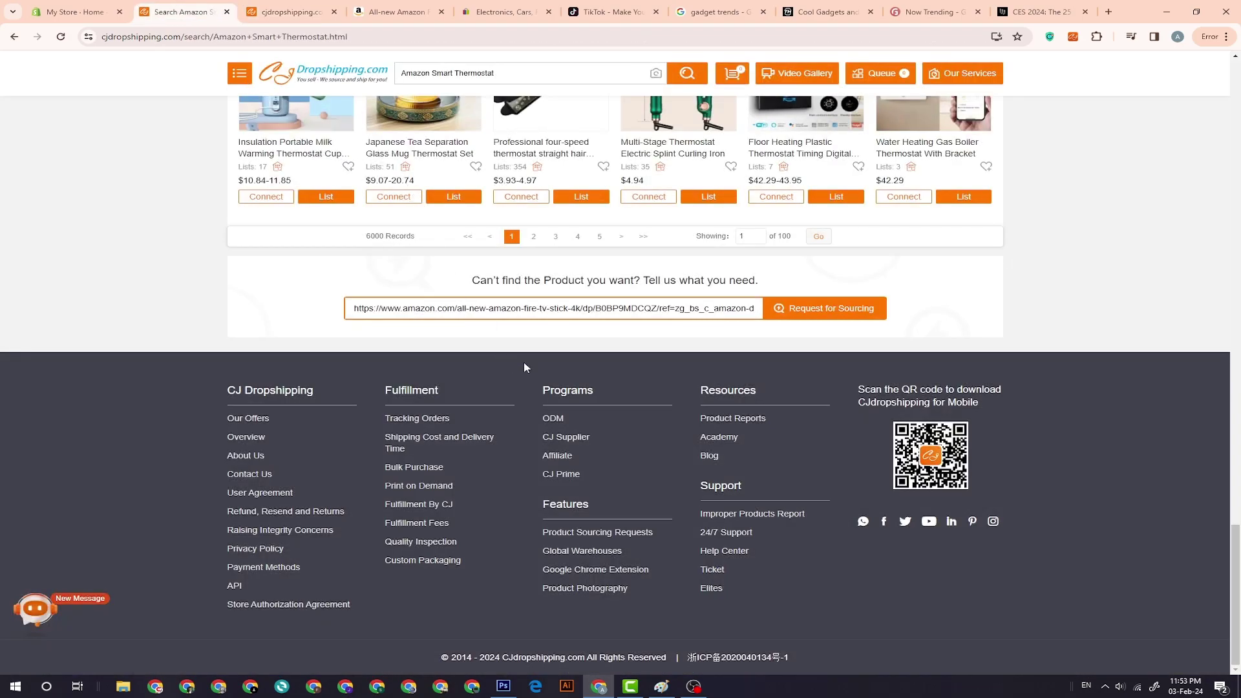
{"action": "scroll", "coordinate": [524, 364], "scroll_direction": "up", "scroll_amount": 15}
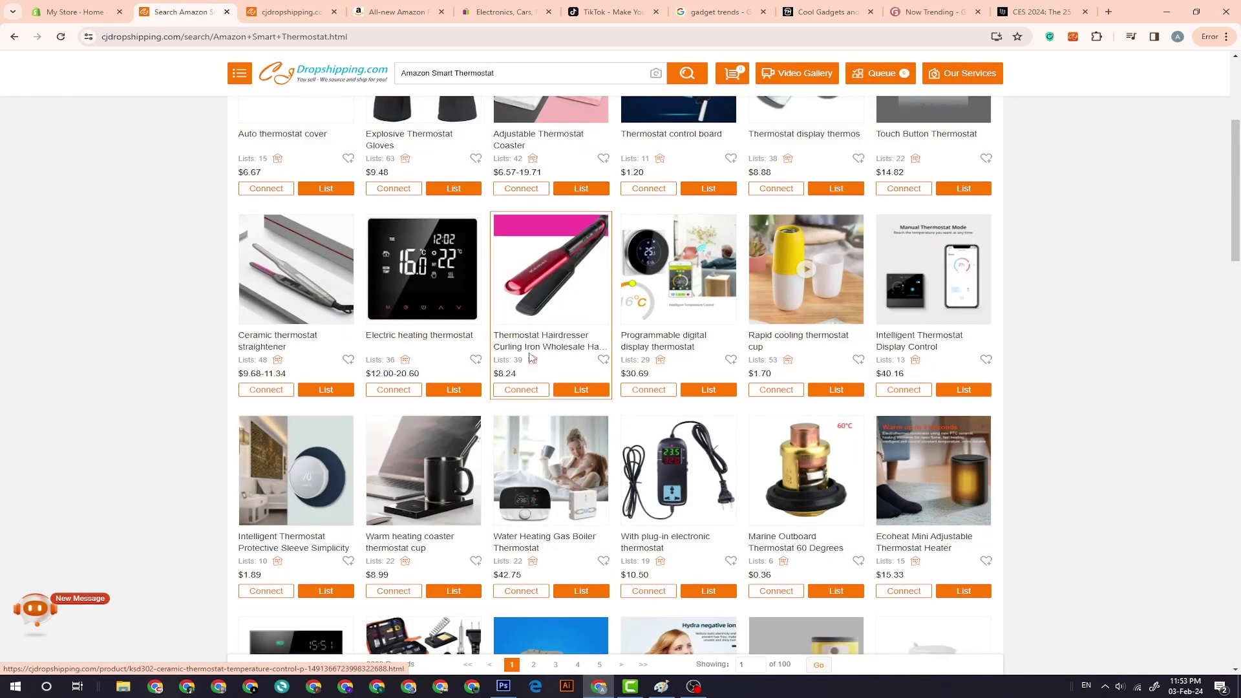
{"action": "scroll", "coordinate": [529, 357], "scroll_direction": "up", "scroll_amount": 4}
{"action": "left_click", "coordinate": [290, 12]}
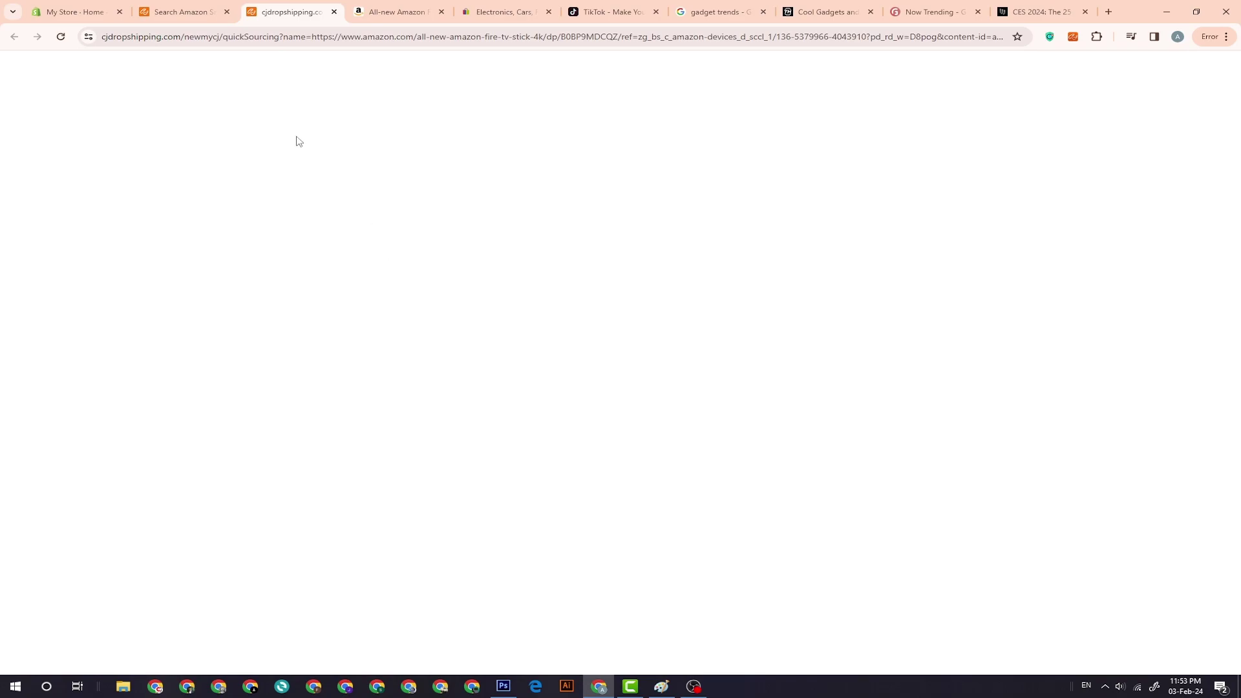
{"action": "left_click", "coordinate": [61, 37]}
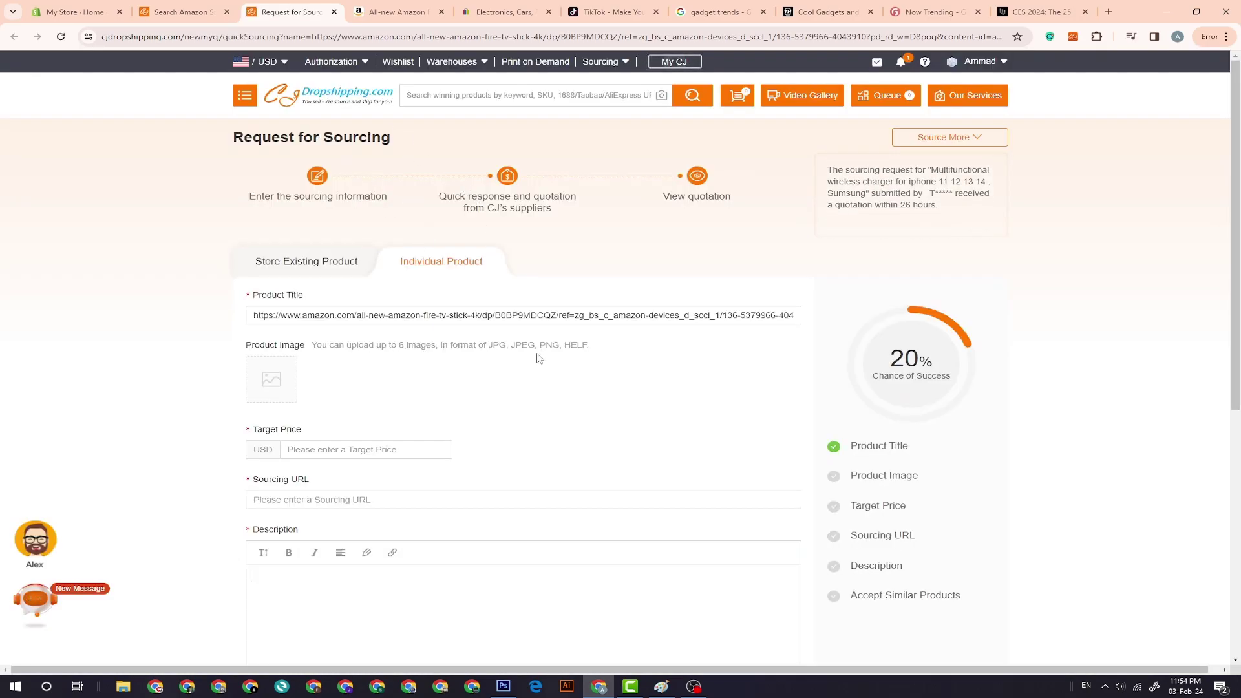
Review the Request for Sourcing form's image, target price, sourcing URL and description fields, and close the page without submitting
{"action": "scroll", "coordinate": [516, 356], "scroll_direction": "down", "scroll_amount": 1}
{"action": "scroll", "coordinate": [269, 288], "scroll_direction": "down", "scroll_amount": 1}
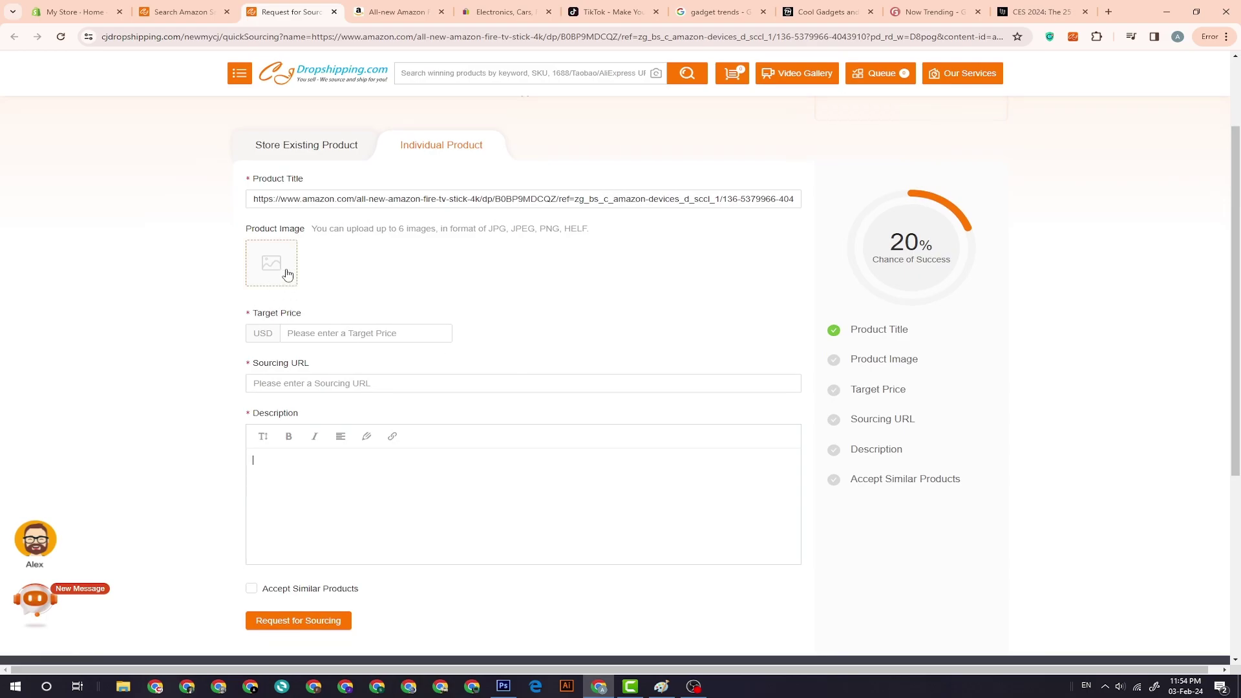
{"action": "scroll", "coordinate": [283, 275], "scroll_direction": "down", "scroll_amount": 2}
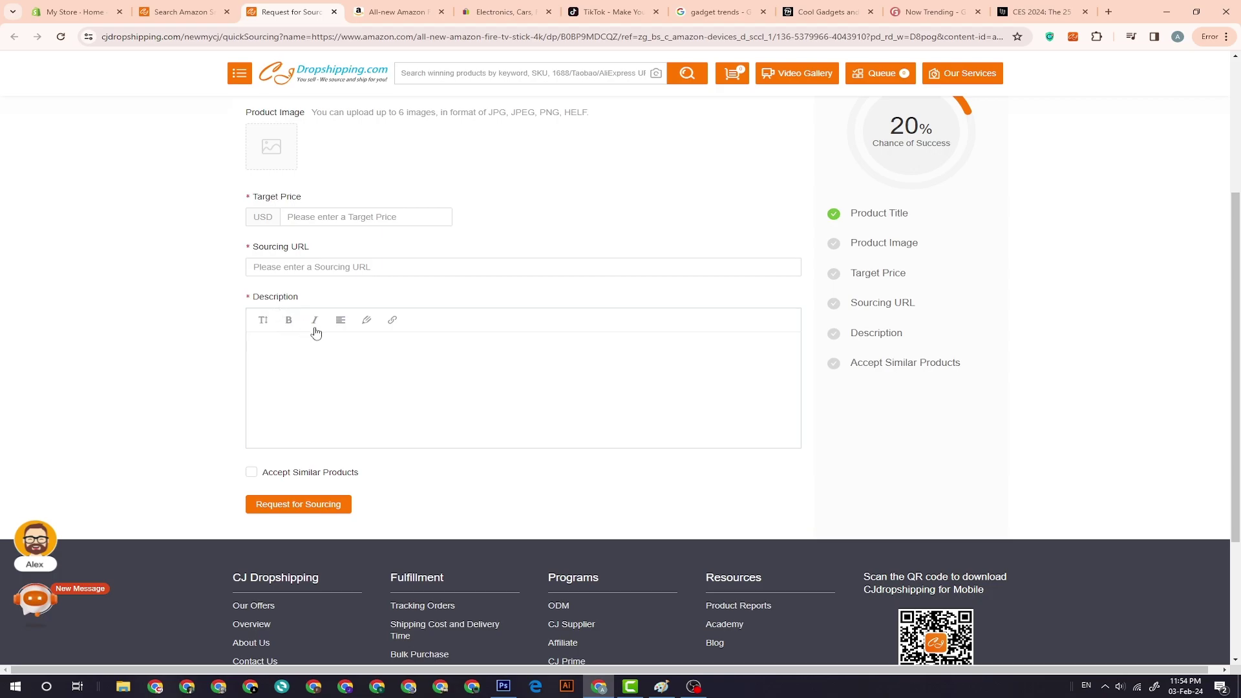
{"action": "scroll", "coordinate": [361, 375], "scroll_direction": "down", "scroll_amount": 2}
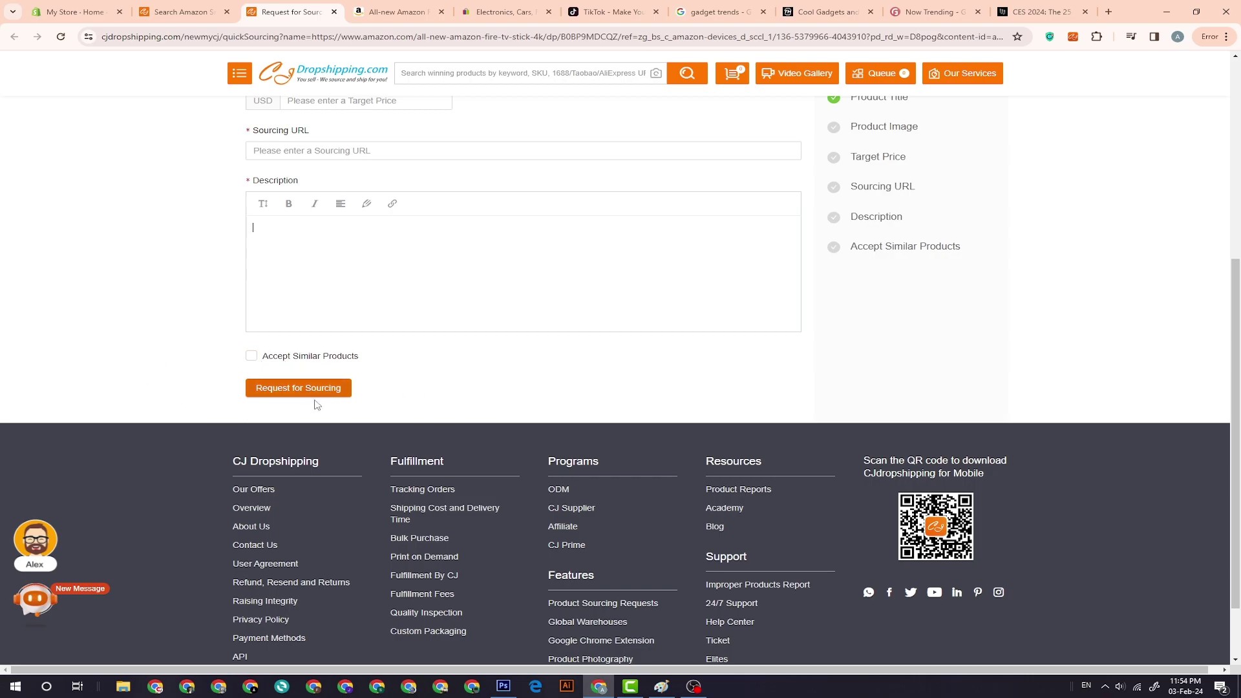
{"action": "scroll", "coordinate": [347, 419], "scroll_direction": "down", "scroll_amount": 2}
{"action": "scroll", "coordinate": [339, 388], "scroll_direction": "up", "scroll_amount": 8}
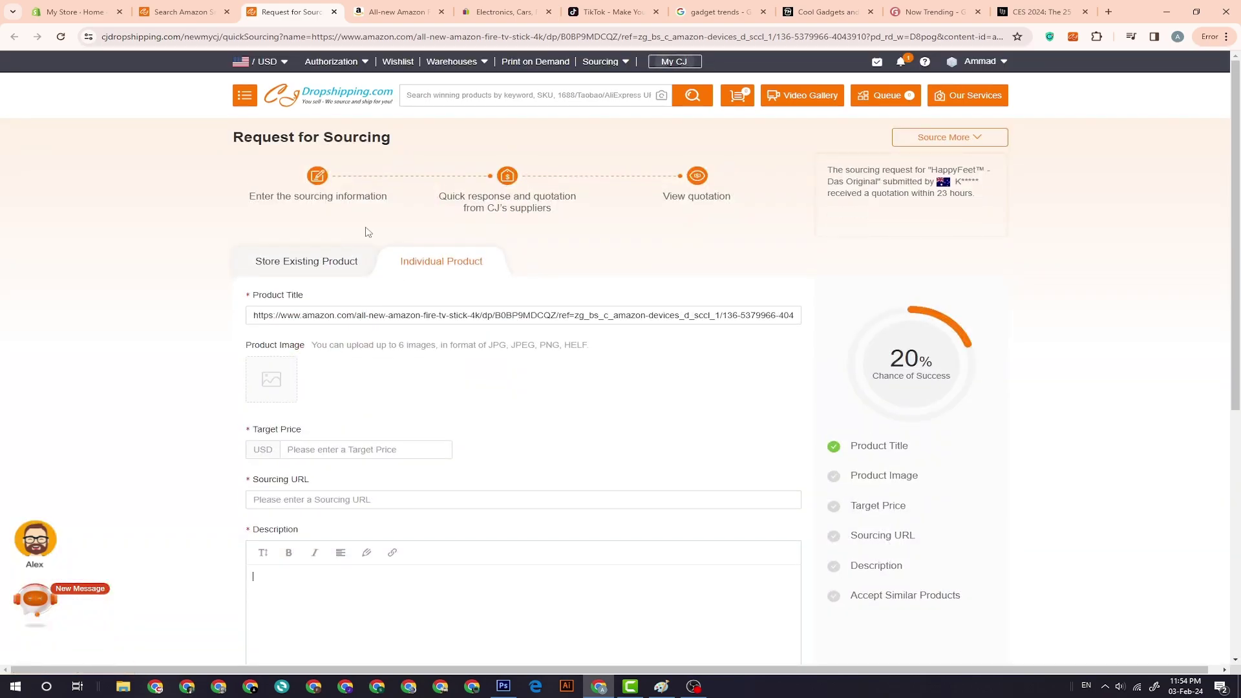
{"action": "left_click", "coordinate": [334, 12]}
Look over the Fire TV Stick 4K product page on Amazon
{"action": "left_click", "coordinate": [298, 11]}
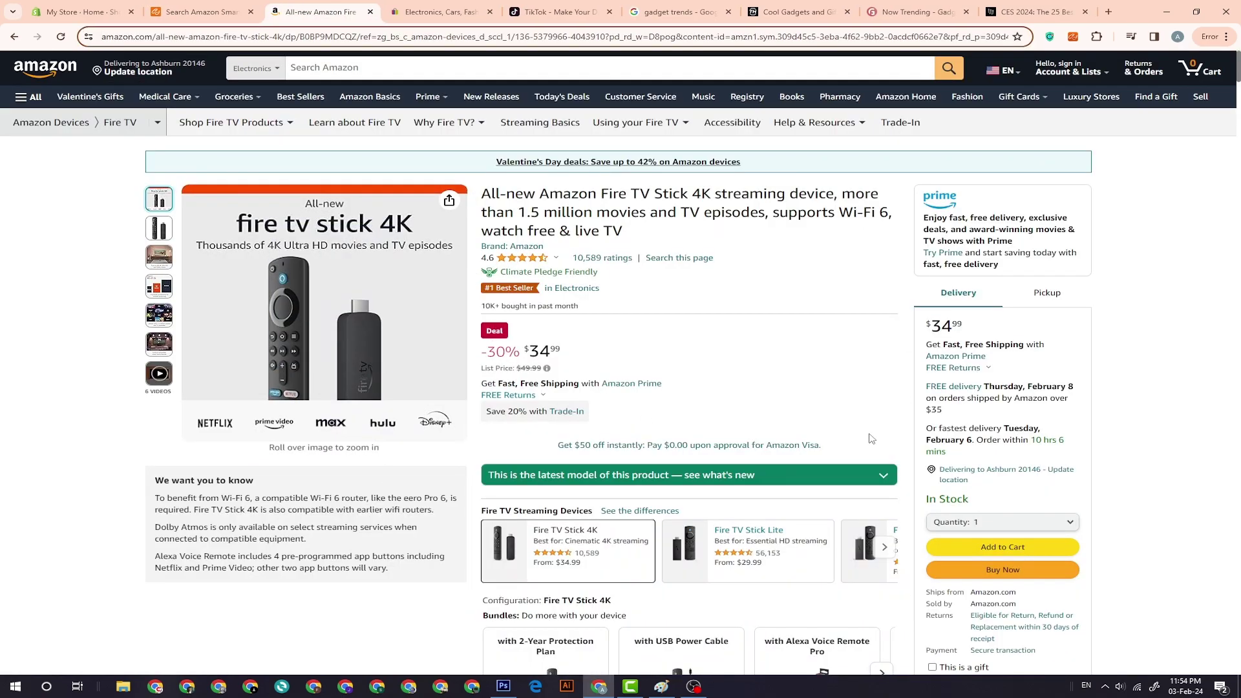
{"action": "scroll", "coordinate": [647, 413], "scroll_direction": "down", "scroll_amount": 6}
{"action": "scroll", "coordinate": [647, 413], "scroll_direction": "up", "scroll_amount": 6}
Switch to eBay, dismiss the Google sign-in prompt and look through the homepage's trending items and deals
{"action": "left_click", "coordinate": [429, 8]}
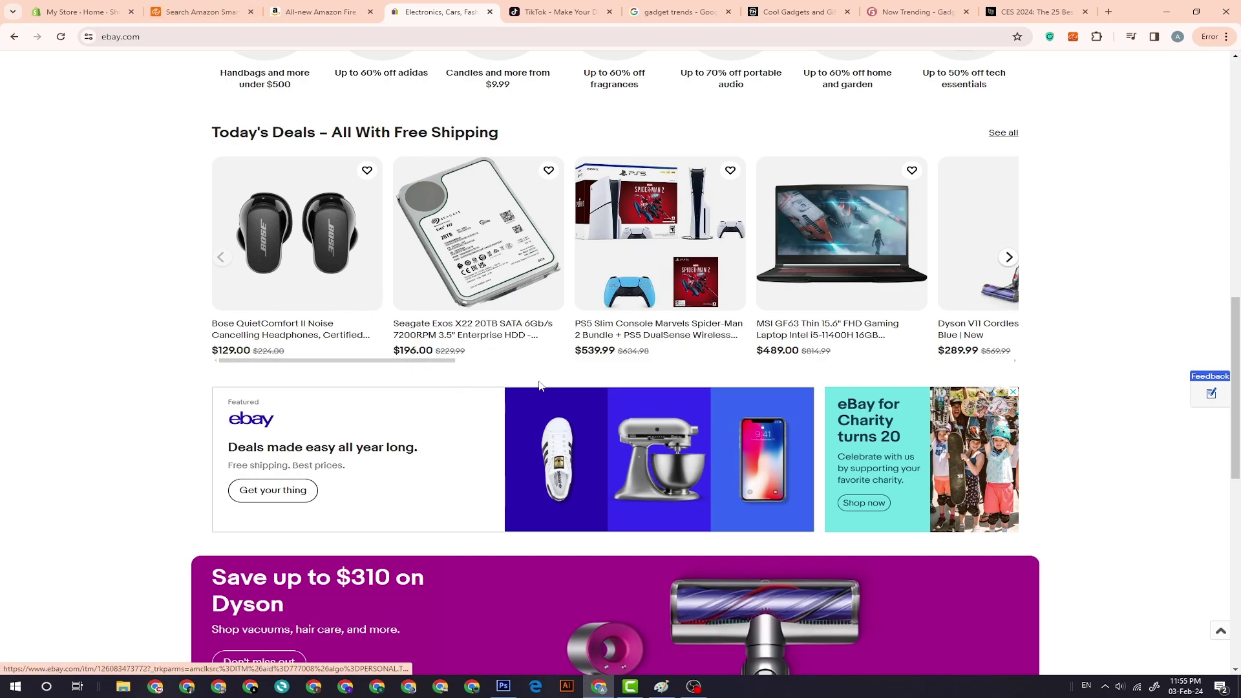
{"action": "scroll", "coordinate": [525, 437], "scroll_direction": "up", "scroll_amount": 12}
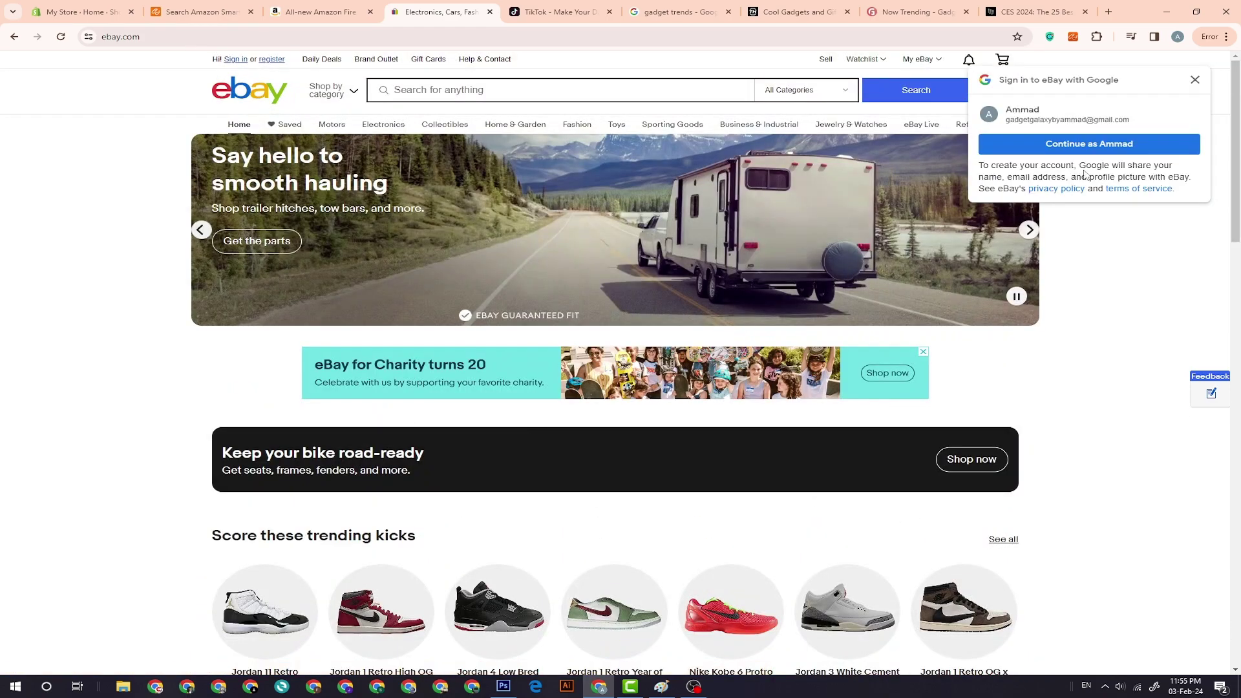
{"action": "left_click", "coordinate": [1196, 80]}
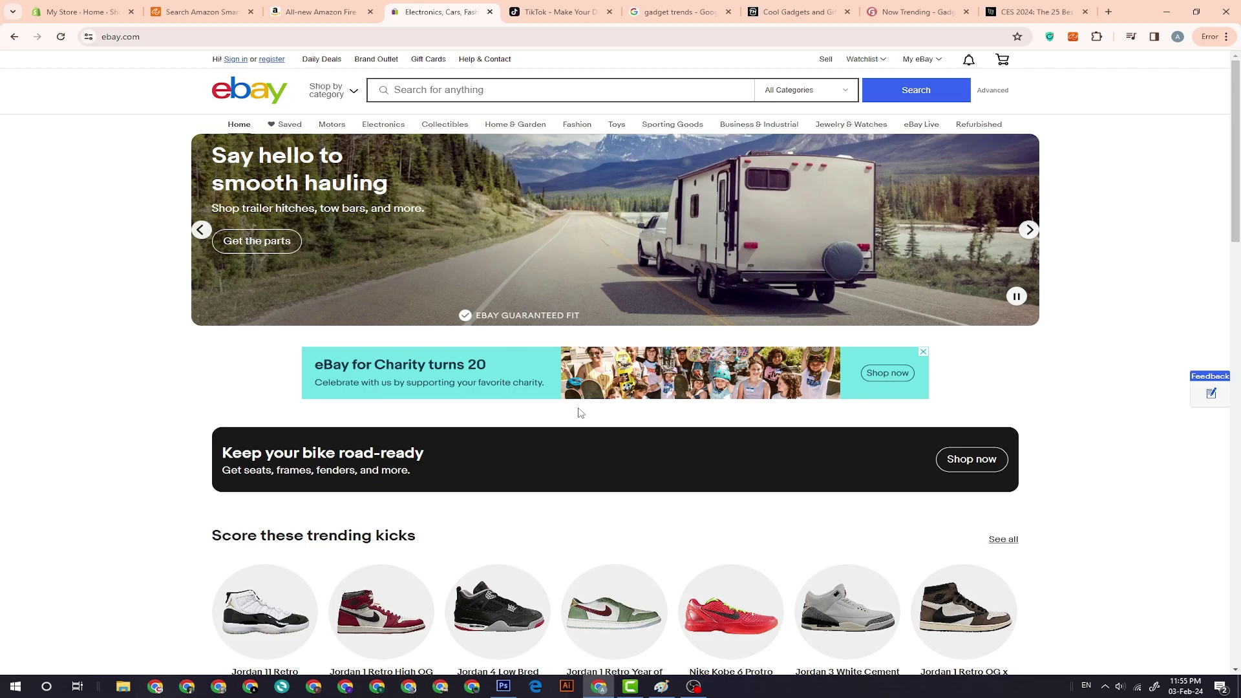
{"action": "scroll", "coordinate": [596, 433], "scroll_direction": "down", "scroll_amount": 6}
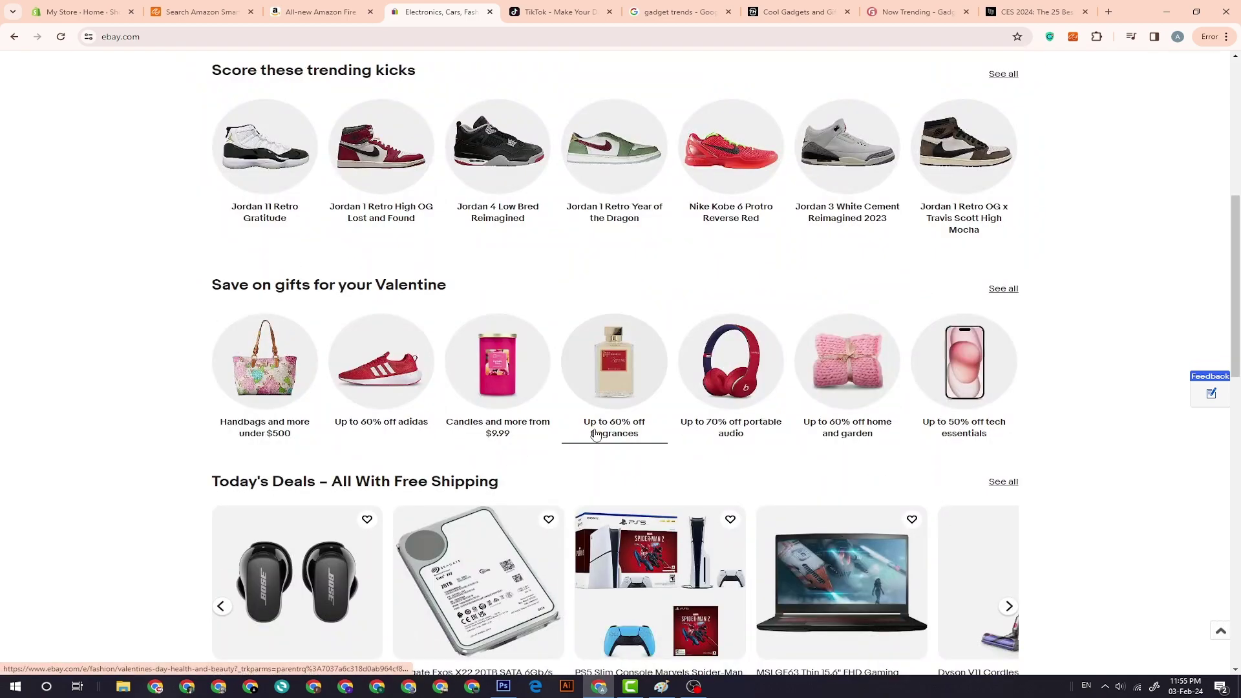
{"action": "scroll", "coordinate": [596, 434], "scroll_direction": "up", "scroll_amount": 6}
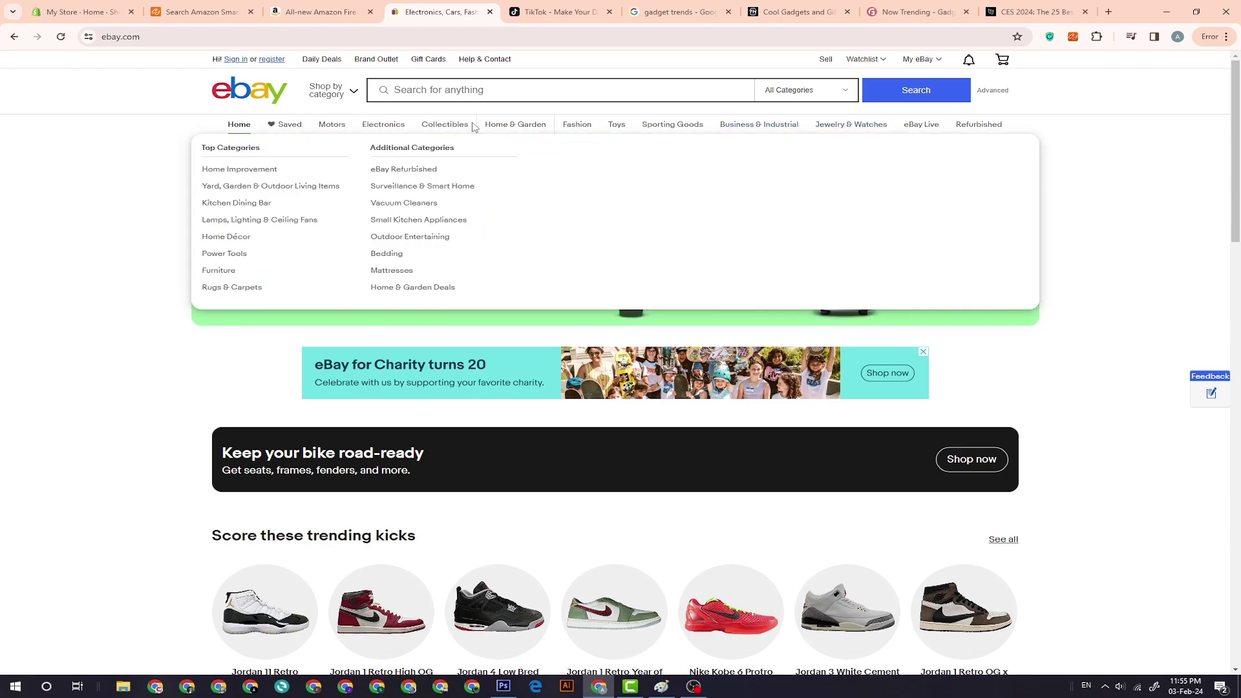
Open eBay's Cameras & Photo category from Electronics, checking the Amazon product page while it loads
{"action": "mouse_move", "coordinate": [421, 124]}
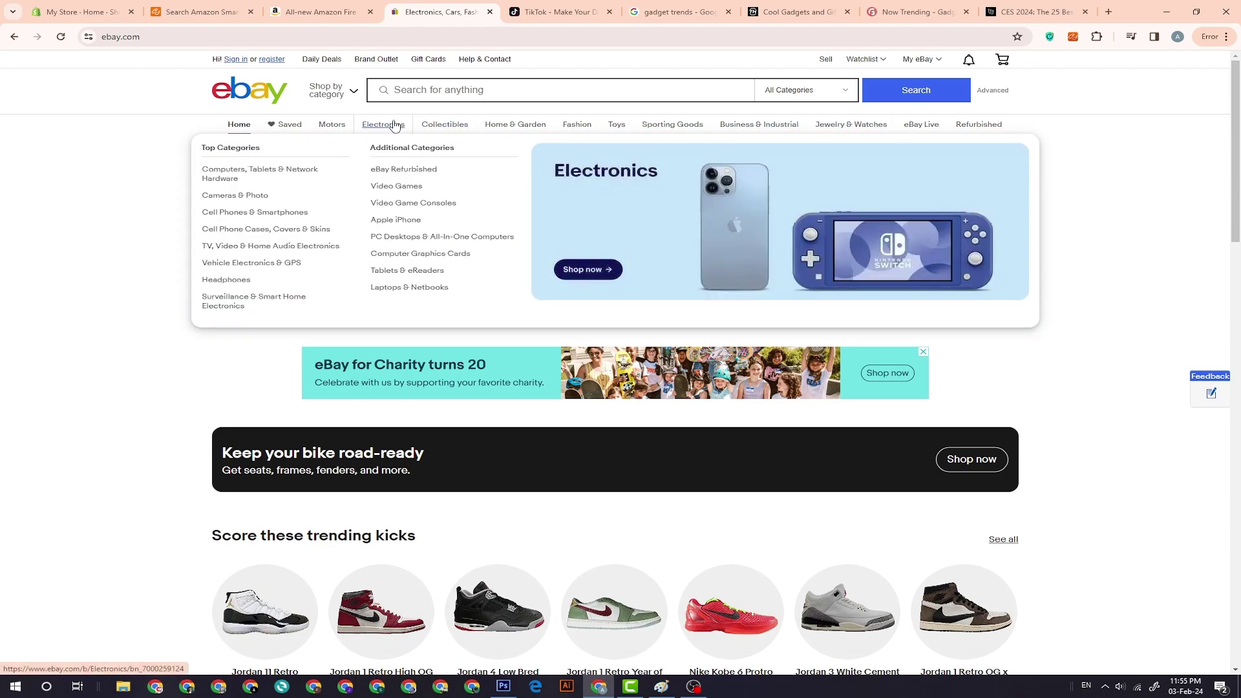
{"action": "left_click", "coordinate": [250, 199]}
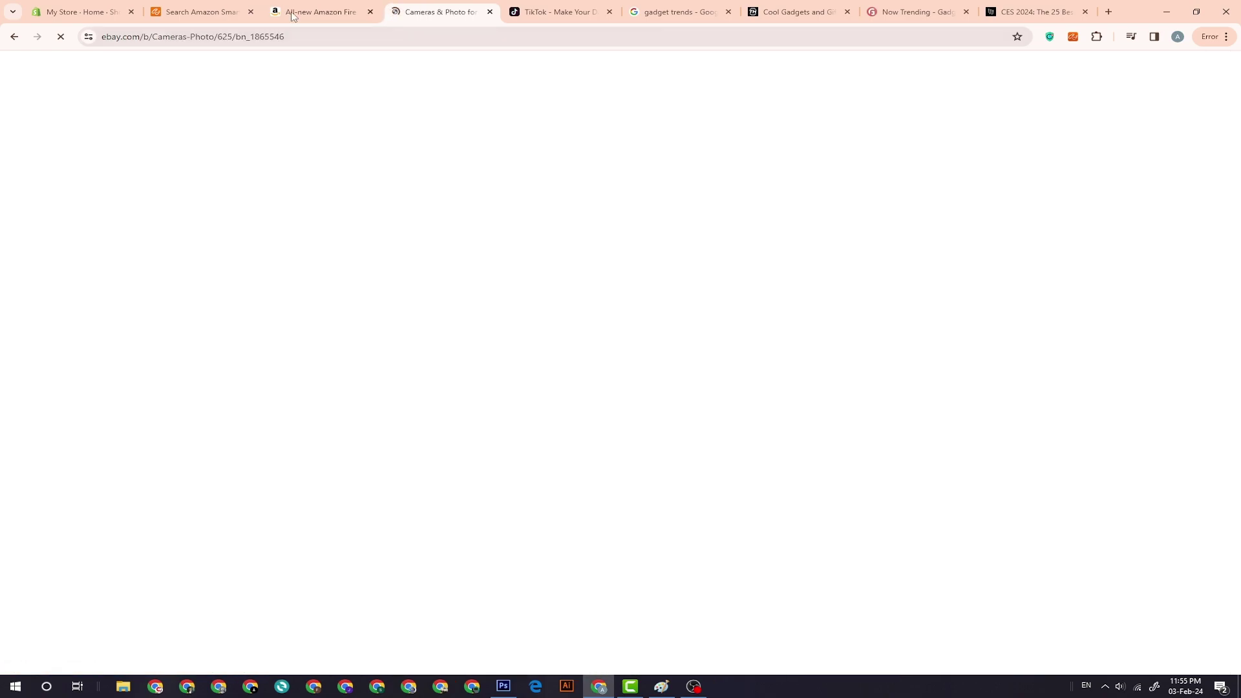
{"action": "left_click", "coordinate": [293, 13]}
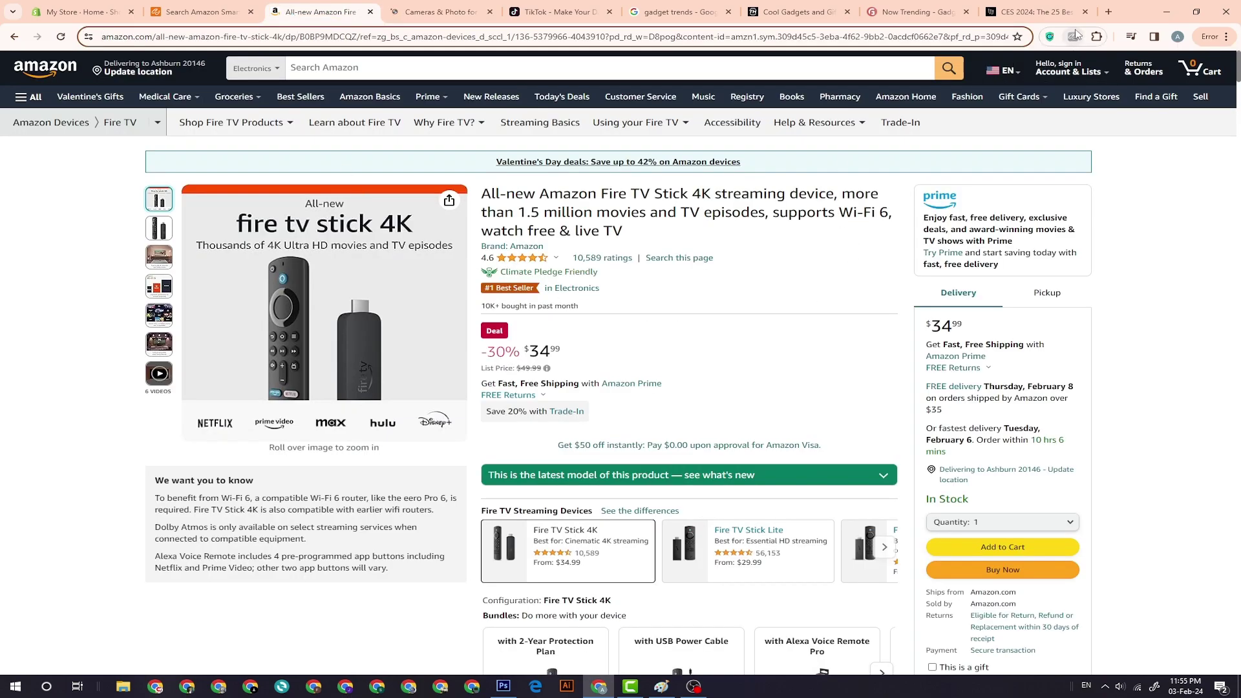
{"action": "left_click", "coordinate": [440, 12]}
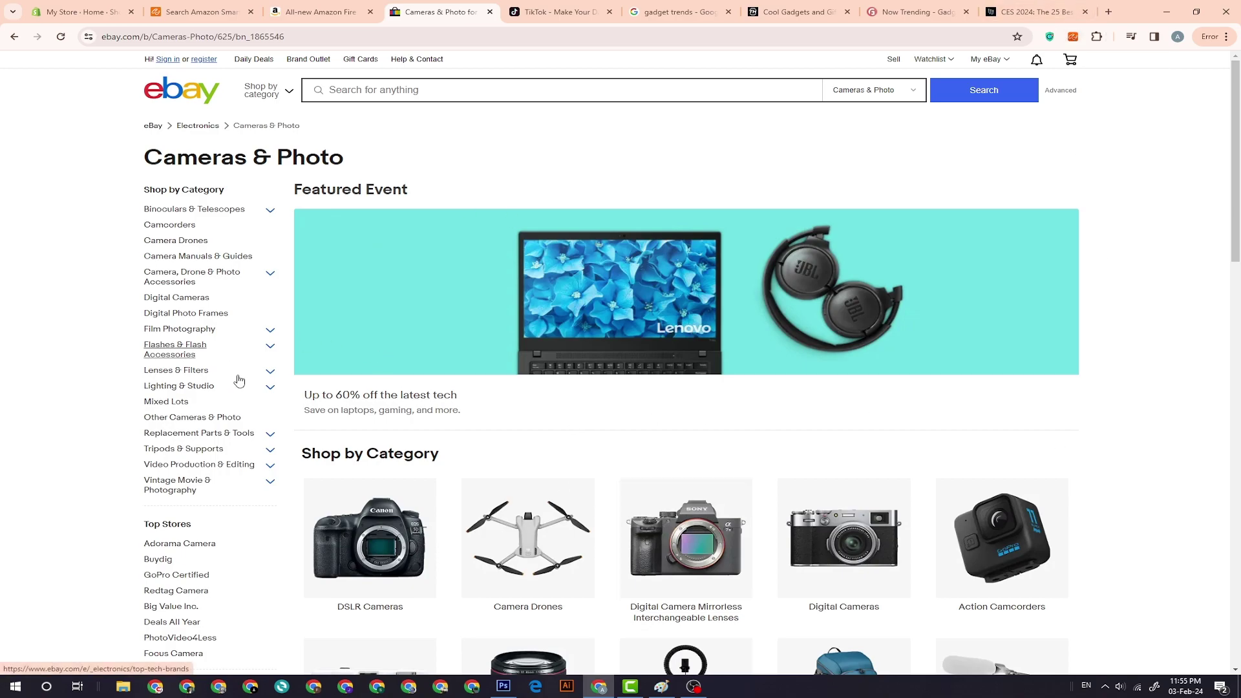
Narrow eBay's Cameras & Photo category to Camera Drones, the DJI brand and the DJI Mini 2 model
{"action": "scroll", "coordinate": [224, 367], "scroll_direction": "down", "scroll_amount": 5}
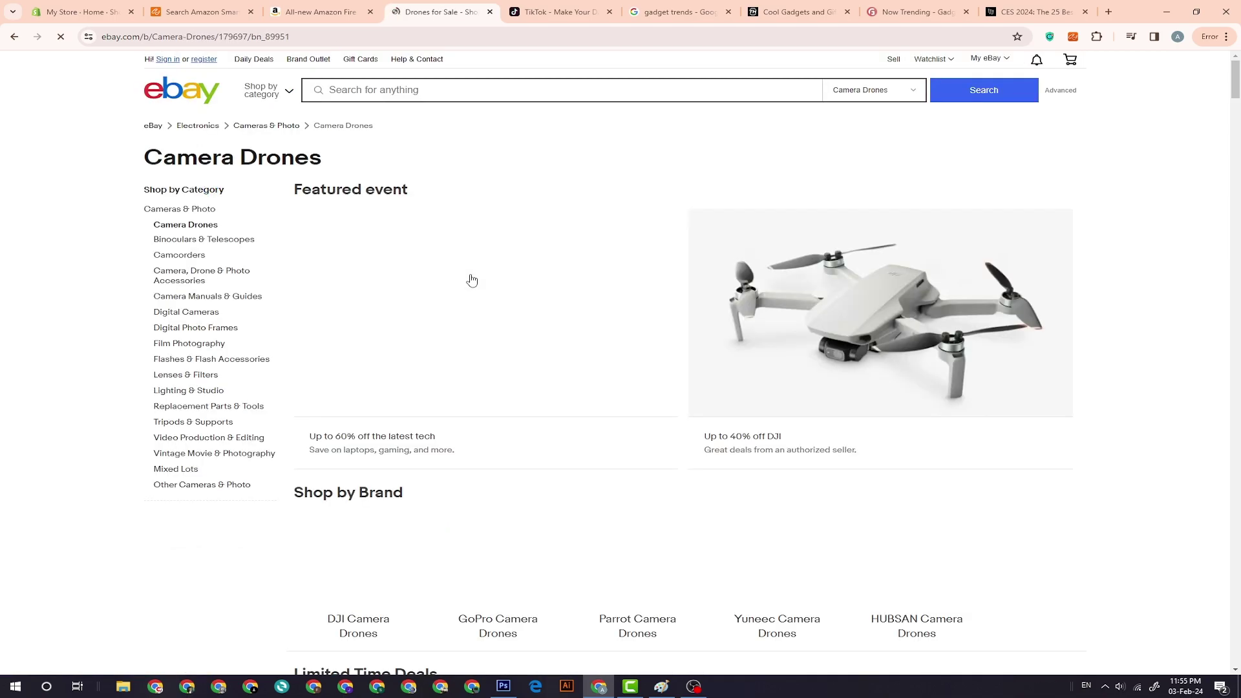
{"action": "scroll", "coordinate": [472, 280], "scroll_direction": "down", "scroll_amount": 4}
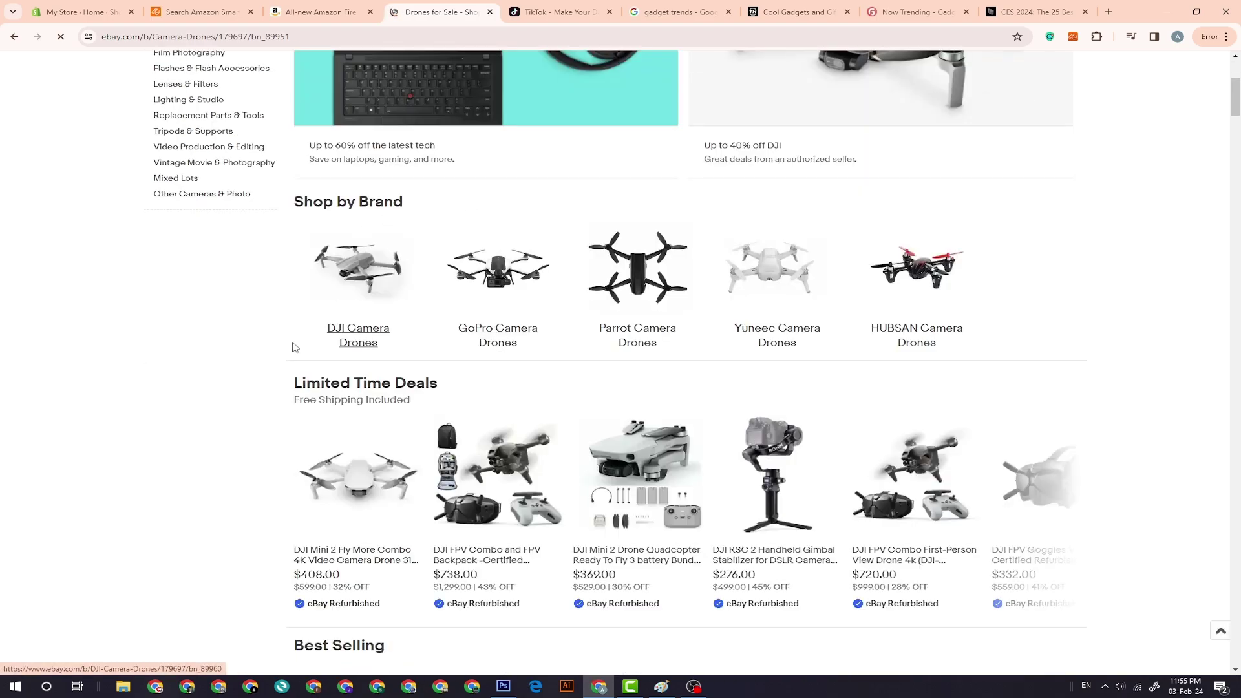
{"action": "left_click", "coordinate": [367, 333]}
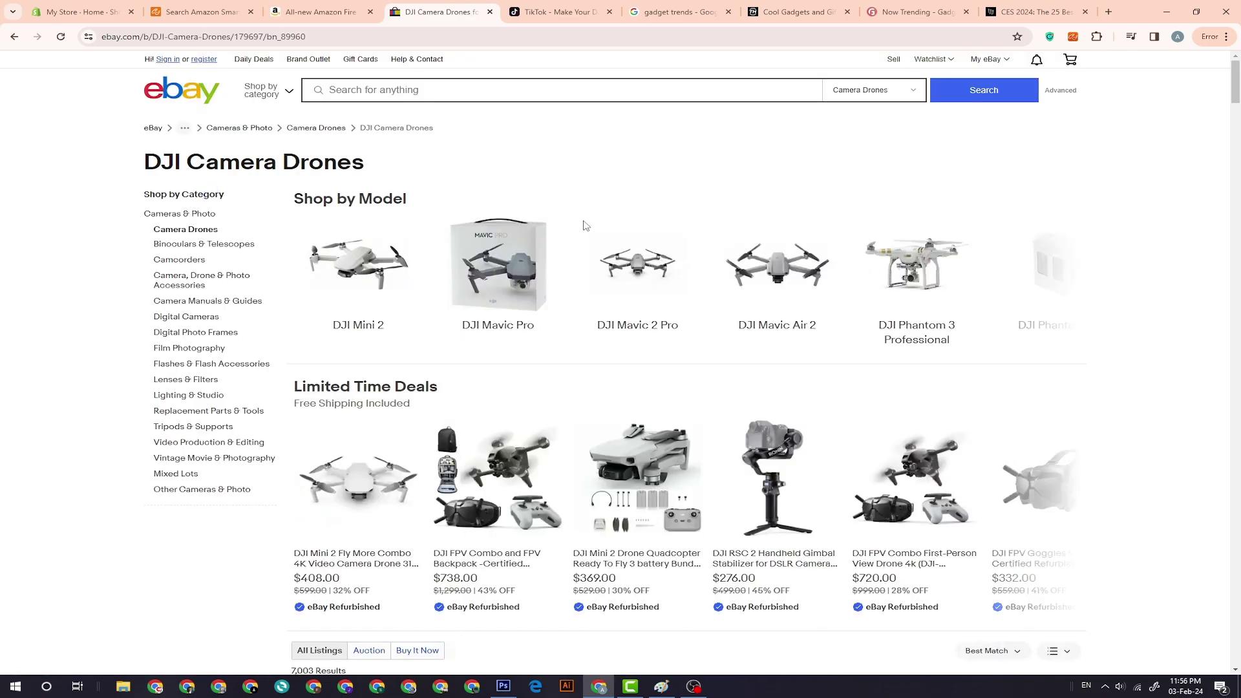
{"action": "left_click", "coordinate": [355, 330]}
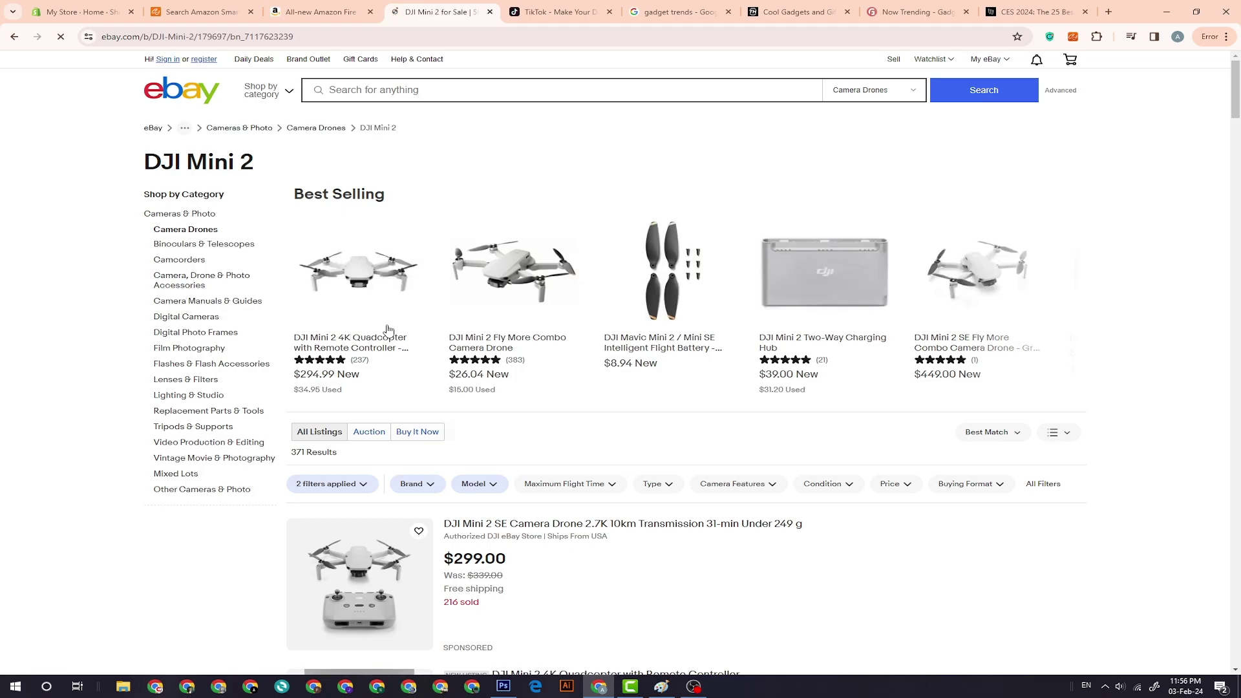
Review the DJI Mini 2 listings on eBay, including the price tags beside each listing
{"action": "scroll", "coordinate": [465, 410], "scroll_direction": "down", "scroll_amount": 4}
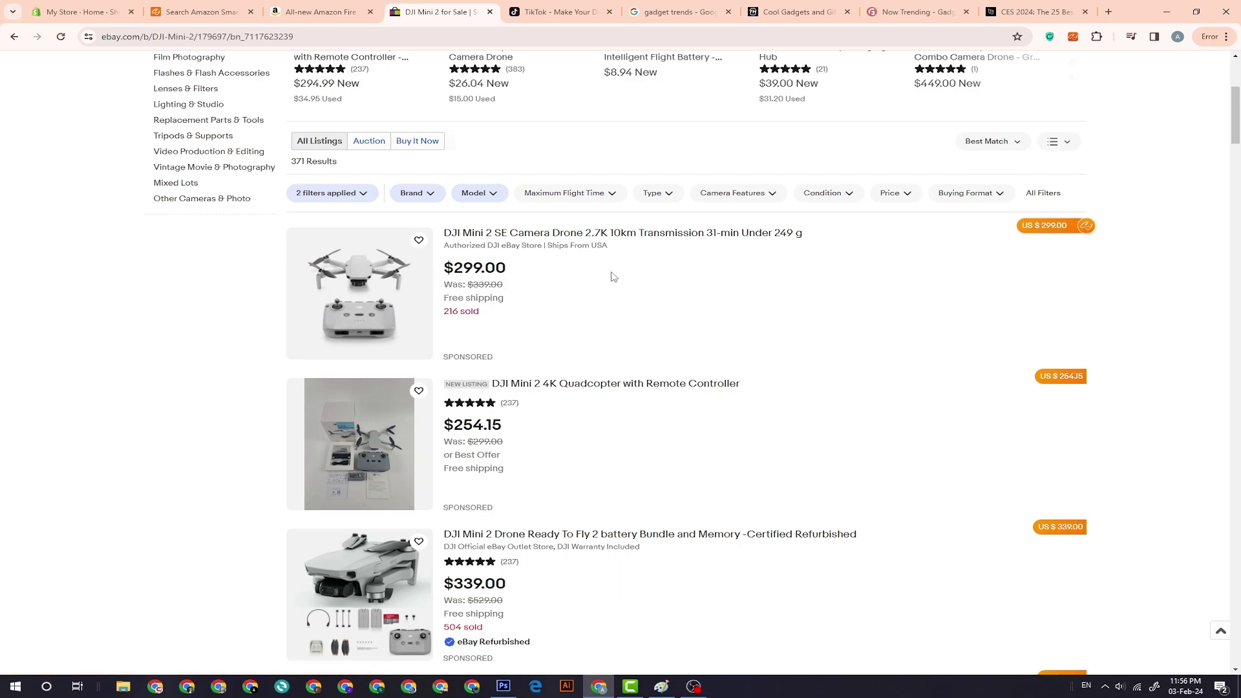
{"action": "mouse_move", "coordinate": [1060, 236]}
{"action": "scroll", "coordinate": [1076, 228], "scroll_direction": "down", "scroll_amount": 3}
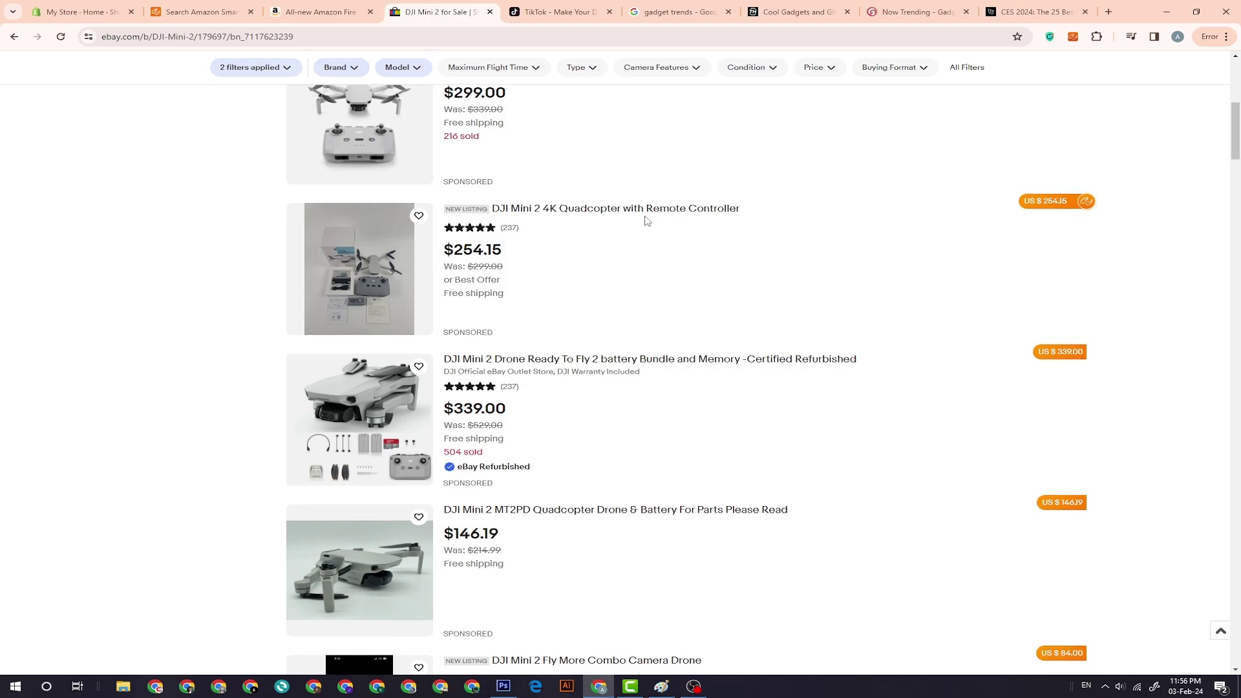
{"action": "scroll", "coordinate": [1015, 487], "scroll_direction": "down", "scroll_amount": 15}
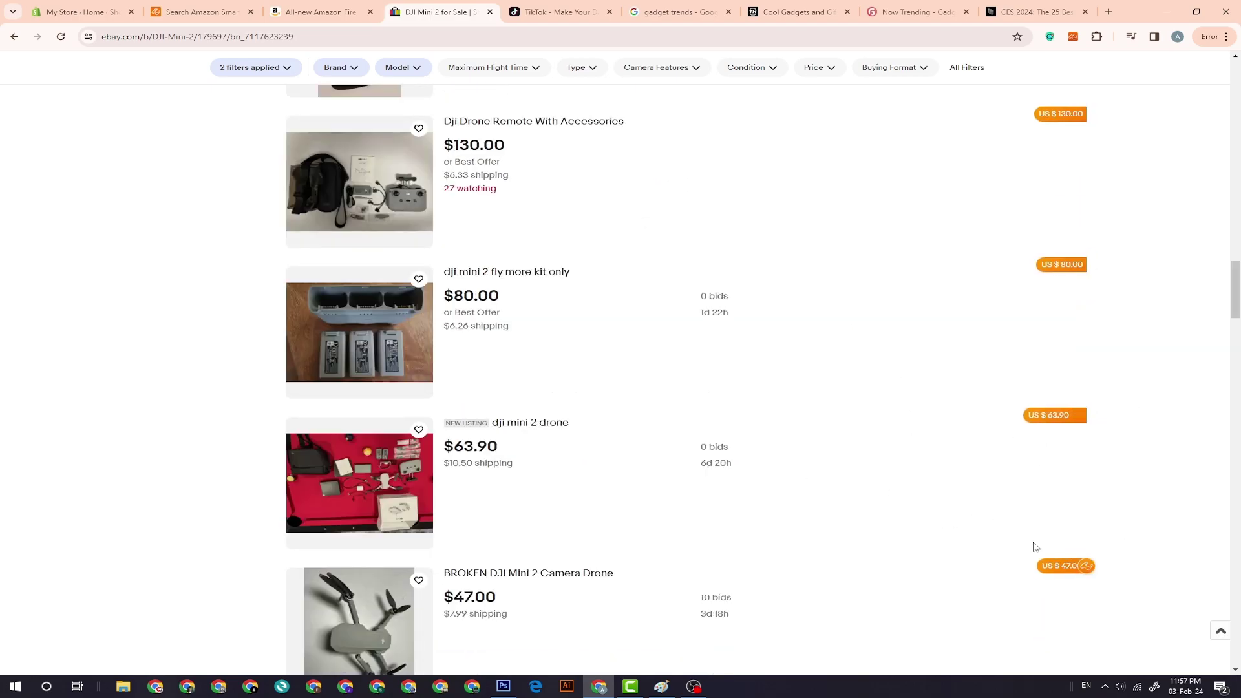
{"action": "scroll", "coordinate": [807, 550], "scroll_direction": "up", "scroll_amount": 15}
{"action": "scroll", "coordinate": [807, 550], "scroll_direction": "up", "scroll_amount": 15}
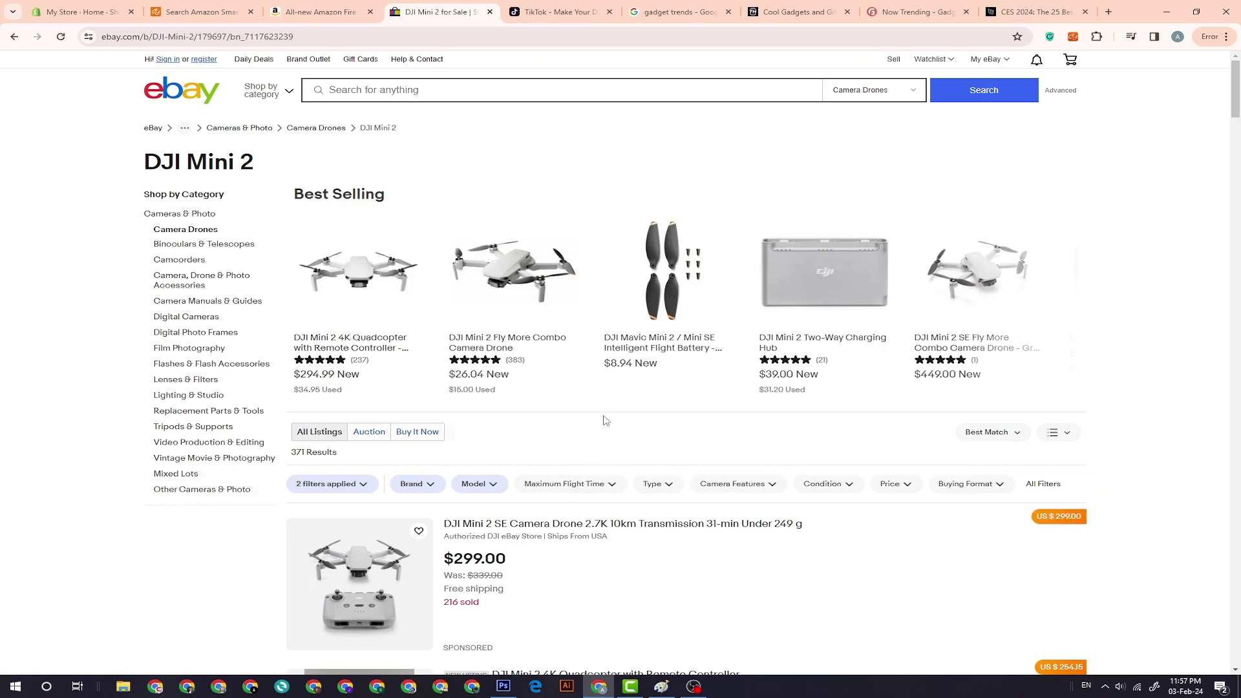
{"action": "scroll", "coordinate": [461, 410], "scroll_direction": "down", "scroll_amount": 5}
{"action": "scroll", "coordinate": [461, 411], "scroll_direction": "up", "scroll_amount": 5}
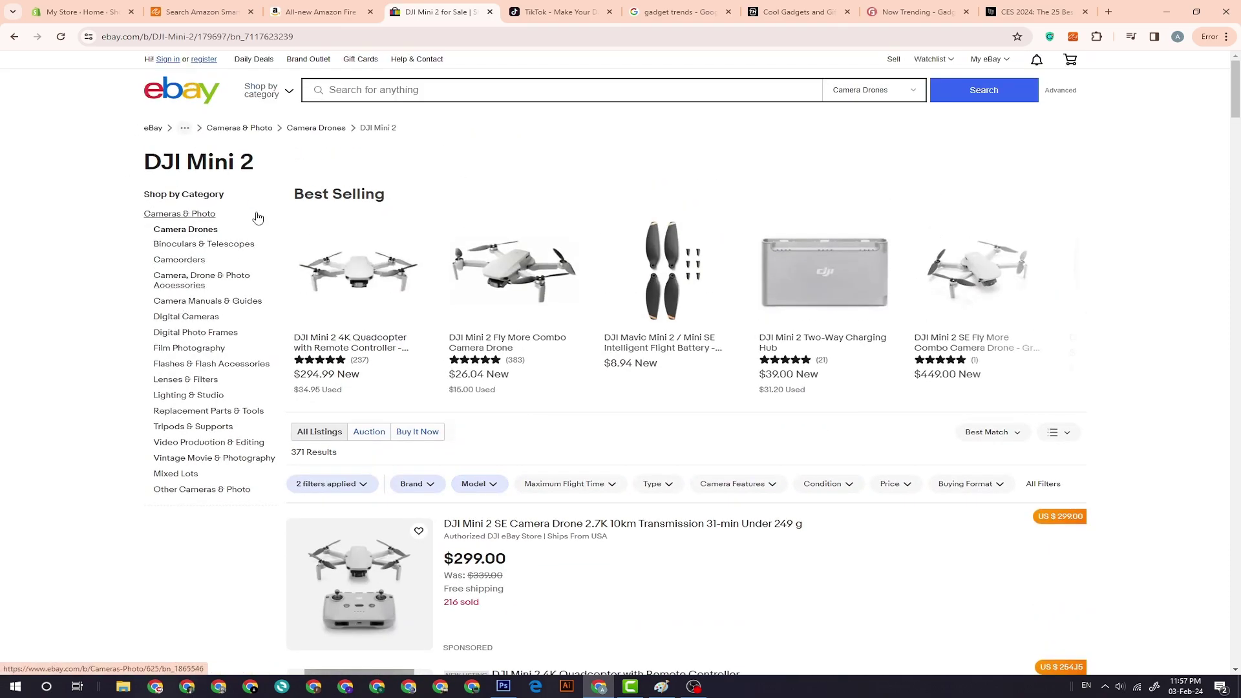
Copy the words "DJI Mini 2" from the title of the MT2PD Quadcopter Drone listing
{"action": "scroll", "coordinate": [385, 263], "scroll_direction": "down", "scroll_amount": 4}
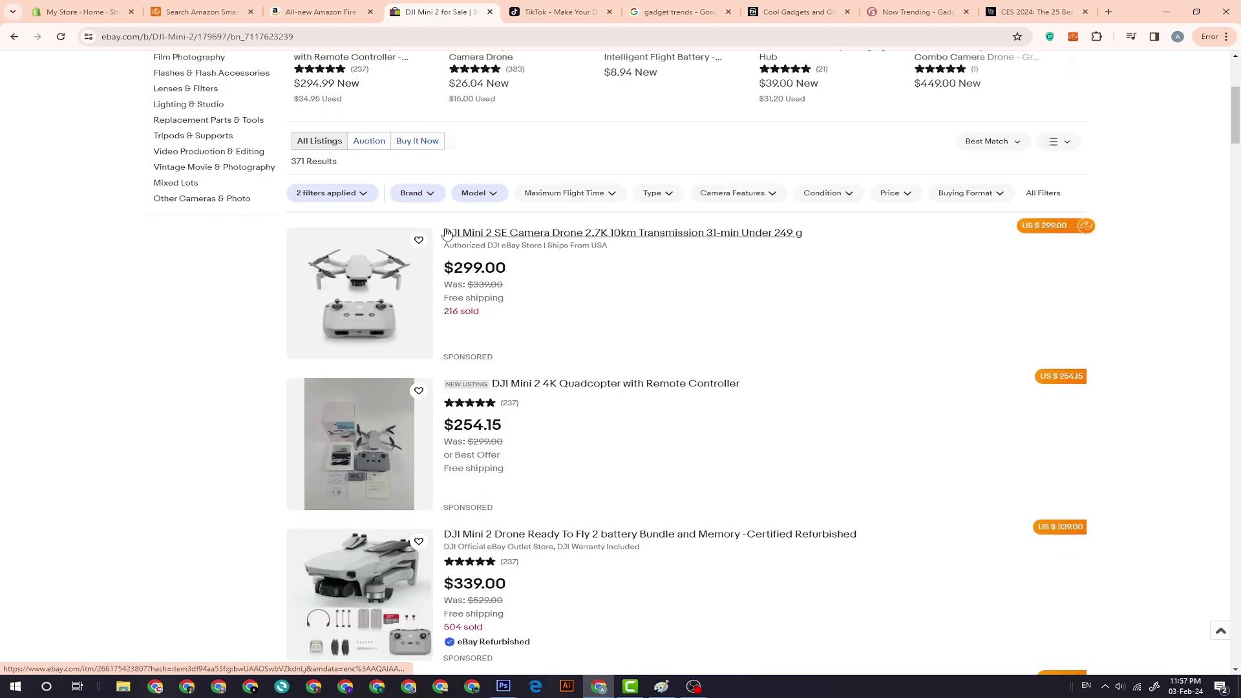
{"action": "scroll", "coordinate": [446, 233], "scroll_direction": "down", "scroll_amount": 4}
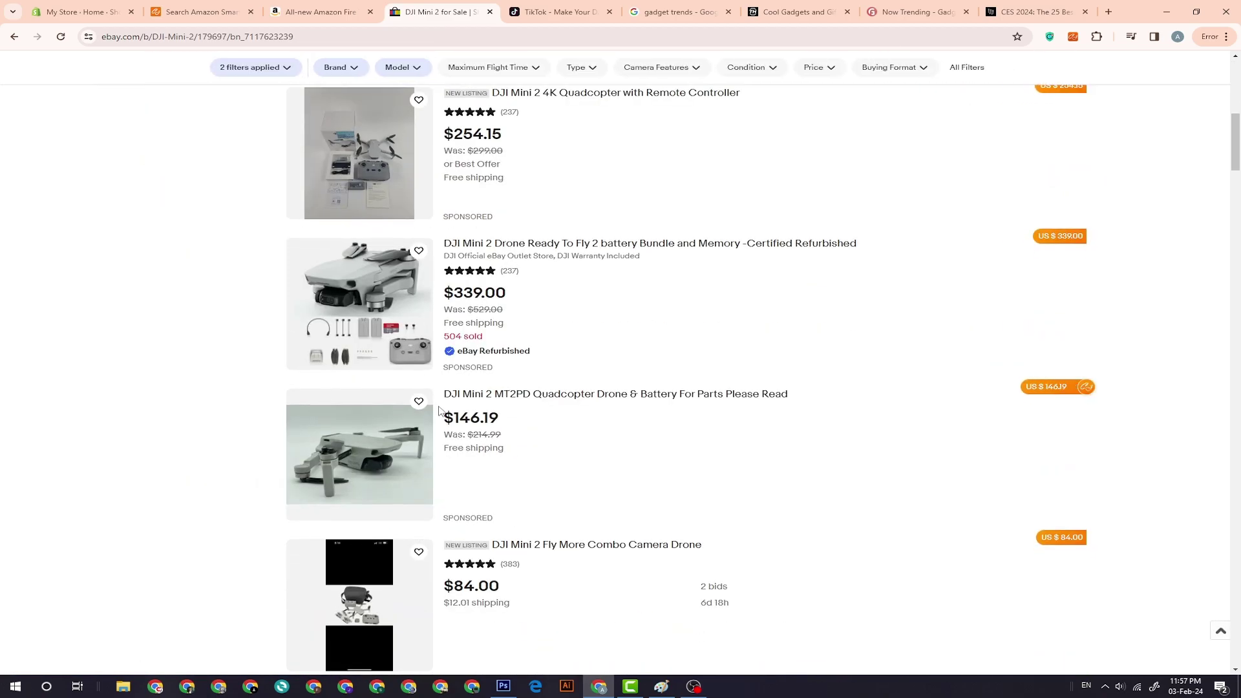
{"action": "left_click_drag", "start_coordinate": [441, 398], "coordinate": [490, 398]}
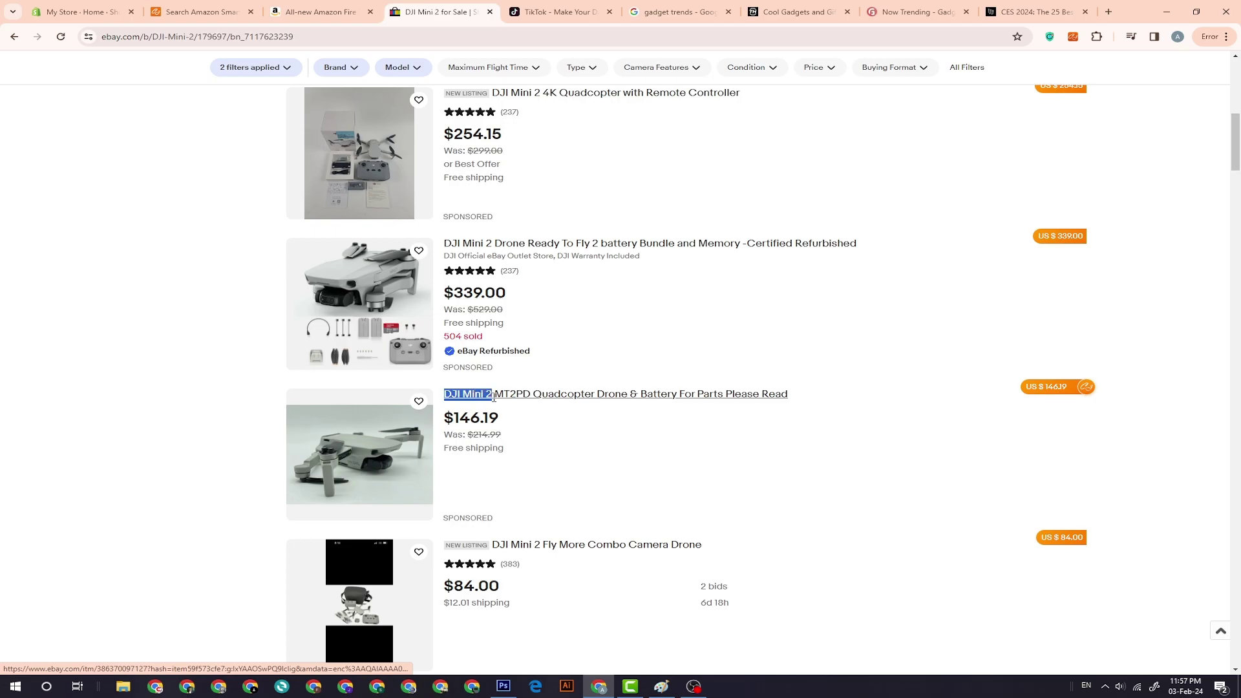
{"action": "right_click", "coordinate": [486, 398]}
{"action": "left_click", "coordinate": [511, 246]}
On CJdropshipping, replace the previous search term with the copied "DJI Mini 2" and run the search
{"action": "left_click", "coordinate": [176, 7]}
{"action": "left_click_drag", "start_coordinate": [582, 97], "coordinate": [399, 97]}
{"action": "key", "text": "BackSpace"}
{"action": "key", "text": "BackSpace"}
{"action": "key", "text": "BackSpace"}
{"action": "key", "text": "ctrl+v"}
{"action": "key", "text": "ctrl+v"}
{"action": "left_click", "coordinate": [690, 97]}
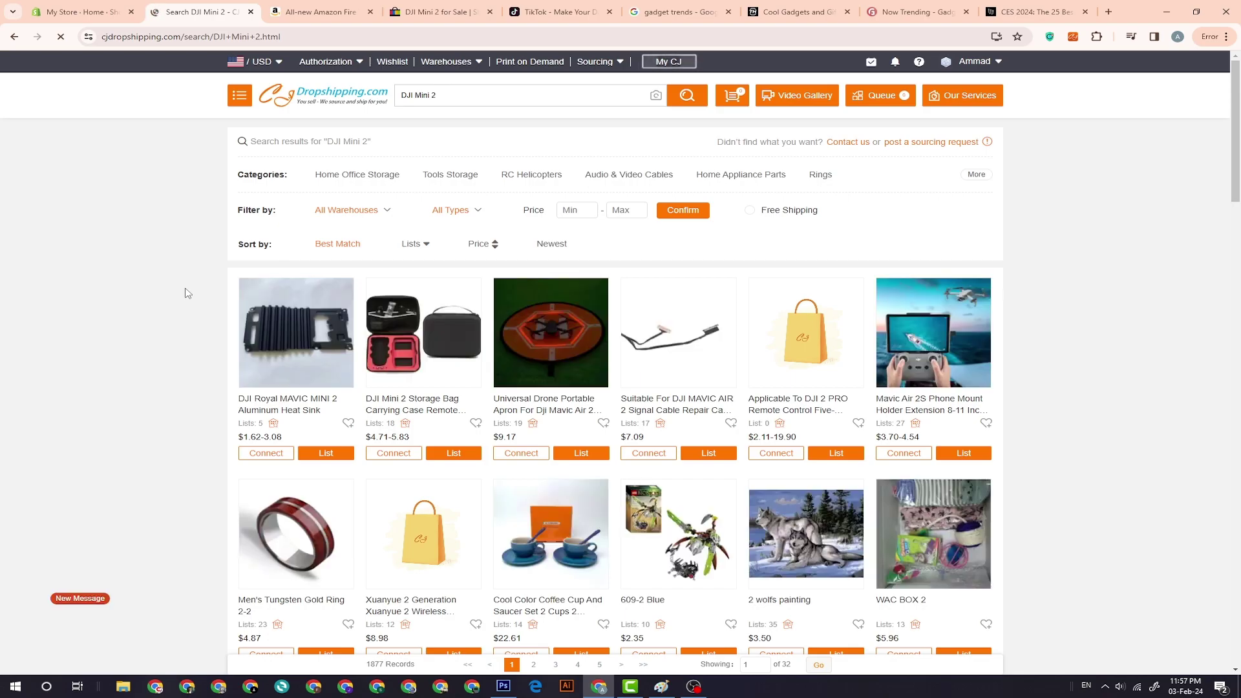
Review the CJdropshipping results for "DJI Mini 2" for a matching drone, dismissing the site's notification request
{"action": "scroll", "coordinate": [187, 294], "scroll_direction": "down", "scroll_amount": 4}
{"action": "scroll", "coordinate": [187, 293], "scroll_direction": "down", "scroll_amount": 3}
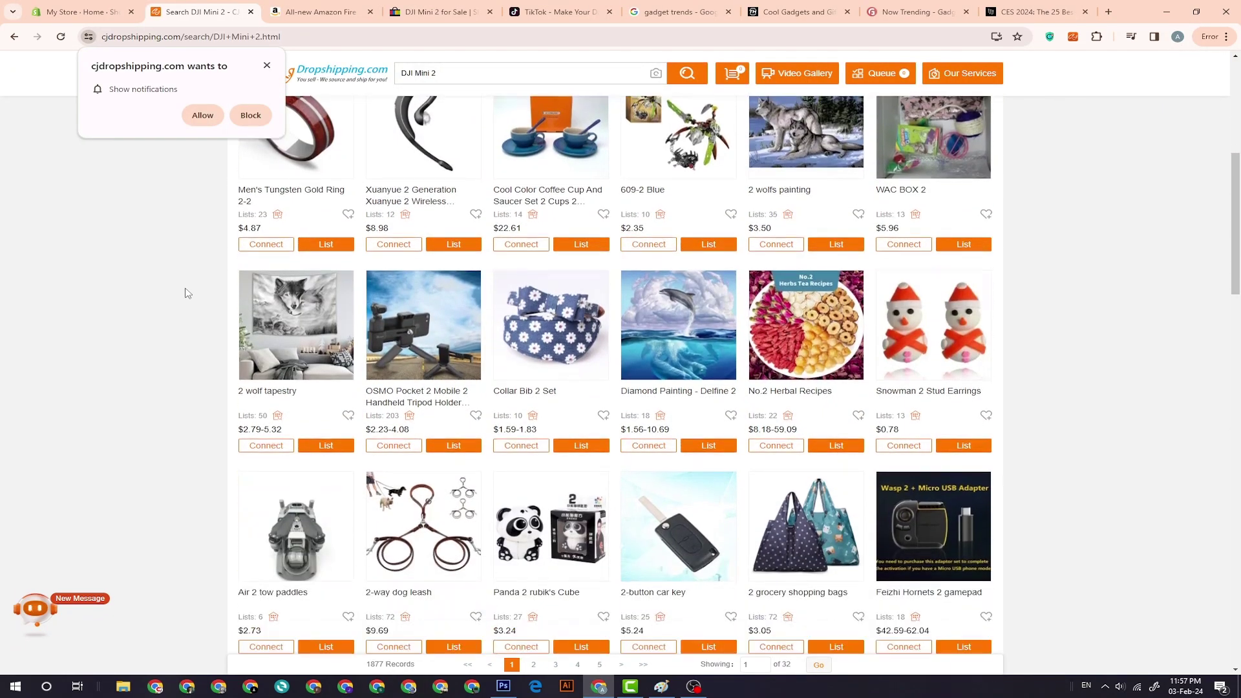
{"action": "scroll", "coordinate": [188, 294], "scroll_direction": "down", "scroll_amount": 3}
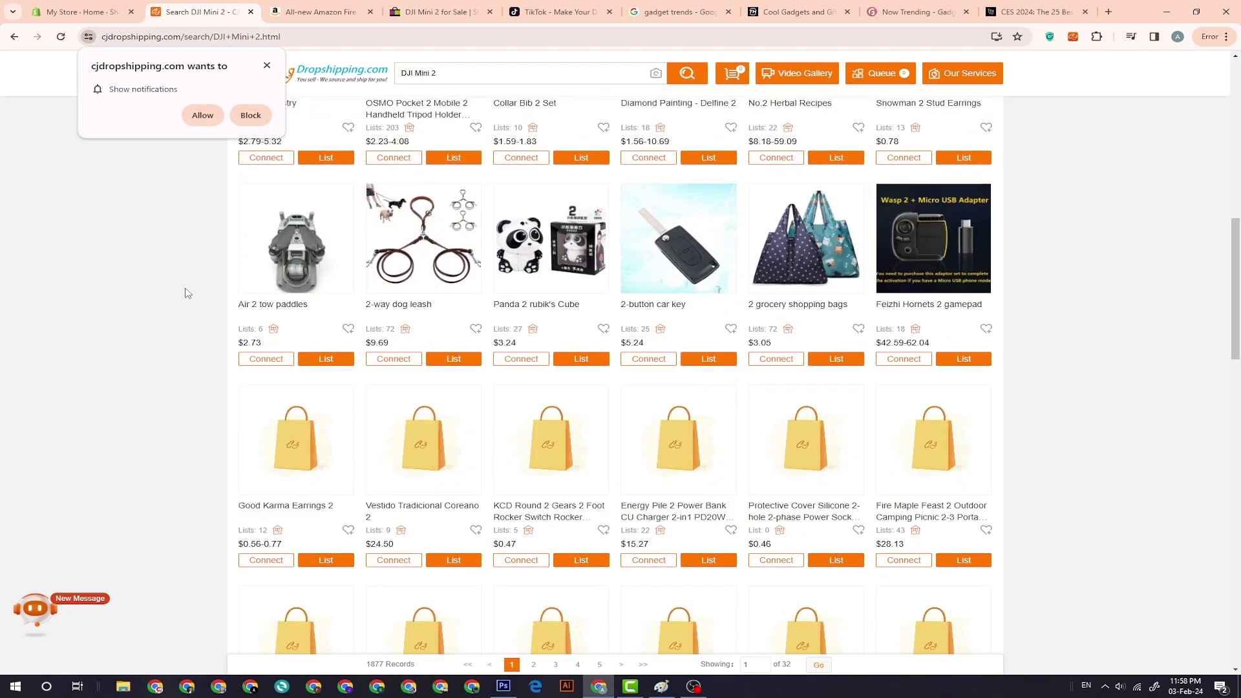
{"action": "left_click", "coordinate": [267, 65]}
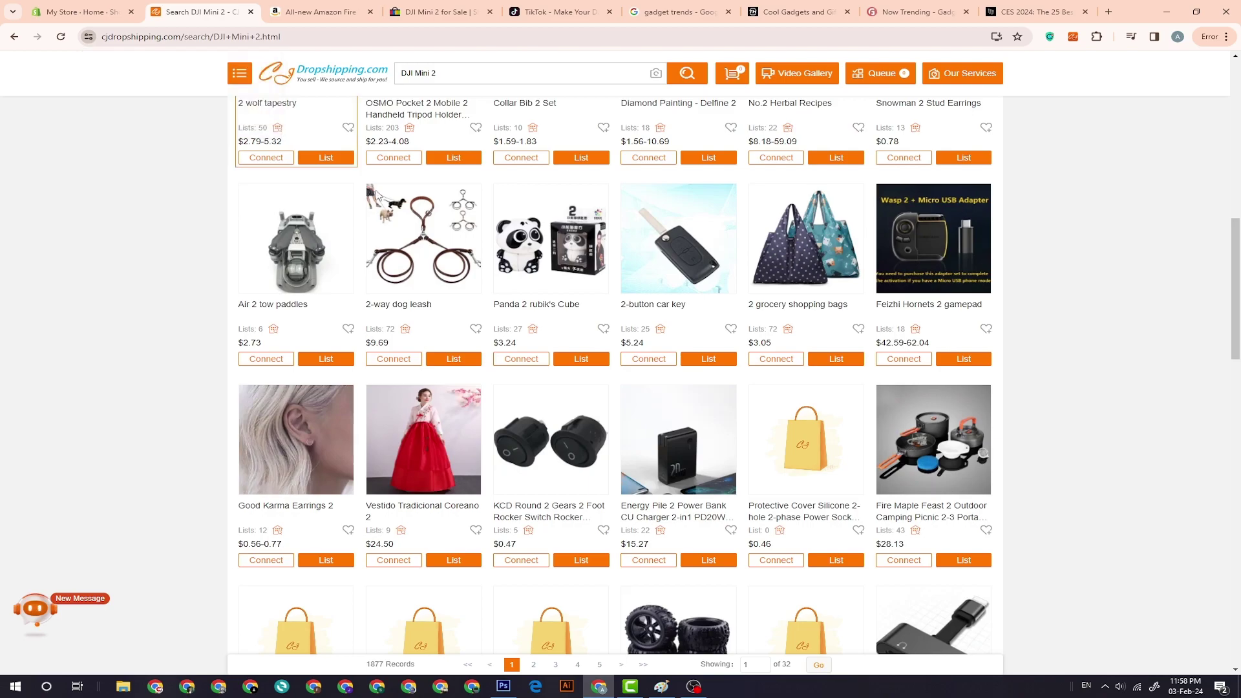
{"action": "scroll", "coordinate": [388, 241], "scroll_direction": "down", "scroll_amount": 5}
{"action": "scroll", "coordinate": [390, 241], "scroll_direction": "down", "scroll_amount": 3}
{"action": "scroll", "coordinate": [392, 239], "scroll_direction": "up", "scroll_amount": 8}
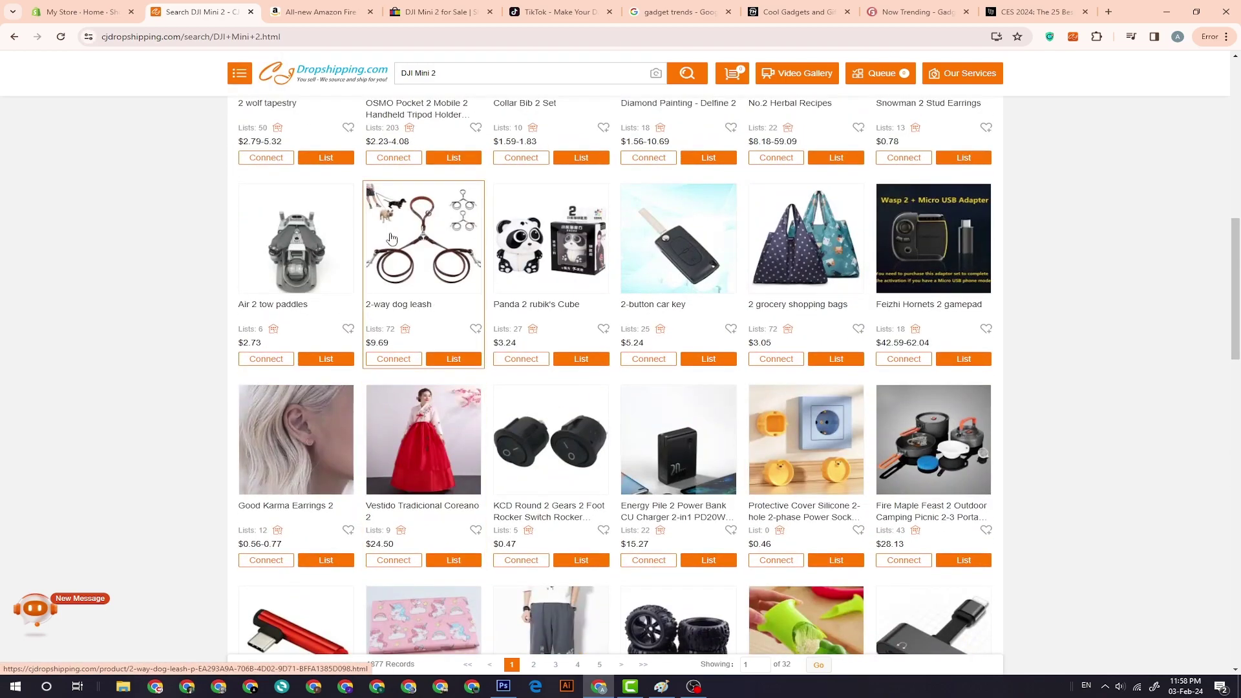
{"action": "scroll", "coordinate": [391, 239], "scroll_direction": "up", "scroll_amount": 6}
On eBay, copy the words "DJI Mini 2 Drone" from the title of the certified refurbished two-battery bundle listing
{"action": "left_click", "coordinate": [320, 11]}
{"action": "left_click", "coordinate": [408, 18]}
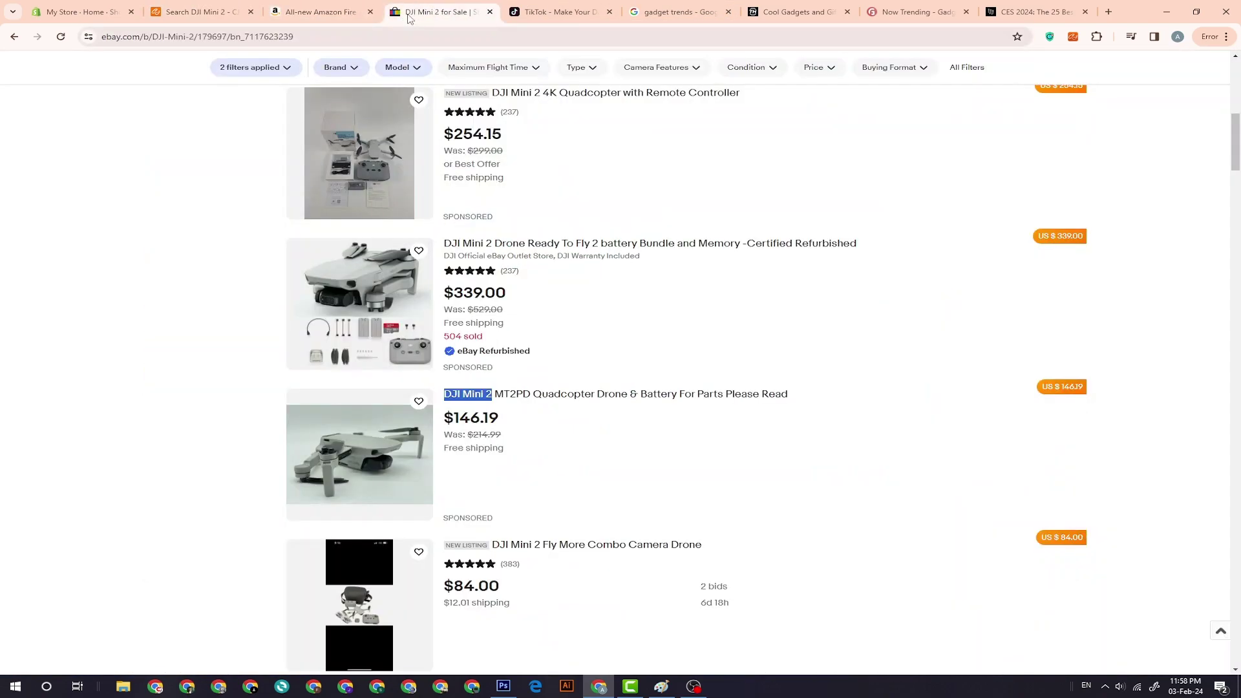
{"action": "left_click_drag", "start_coordinate": [445, 243], "coordinate": [527, 246]}
{"action": "right_click", "coordinate": [521, 250]}
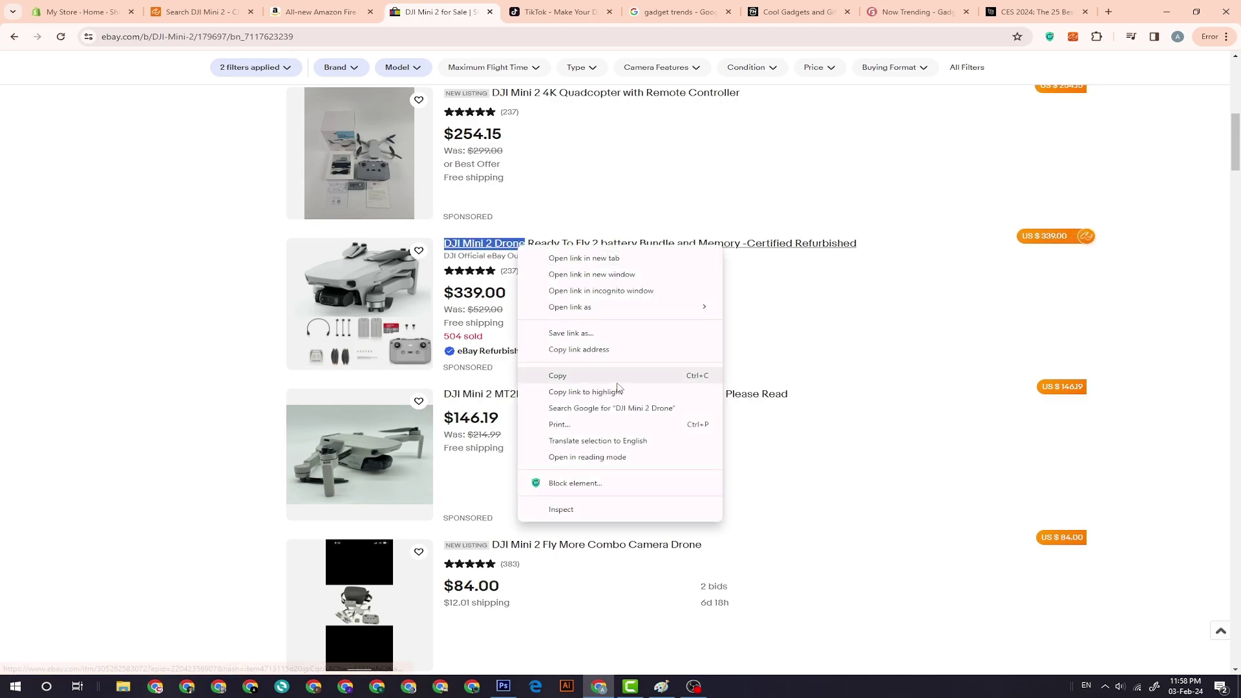
{"action": "left_click", "coordinate": [572, 375]}
On CJdropshipping, replace the search term with the copied "DJI Mini 2 Drone" and run the search
{"action": "left_click", "coordinate": [228, 6]}
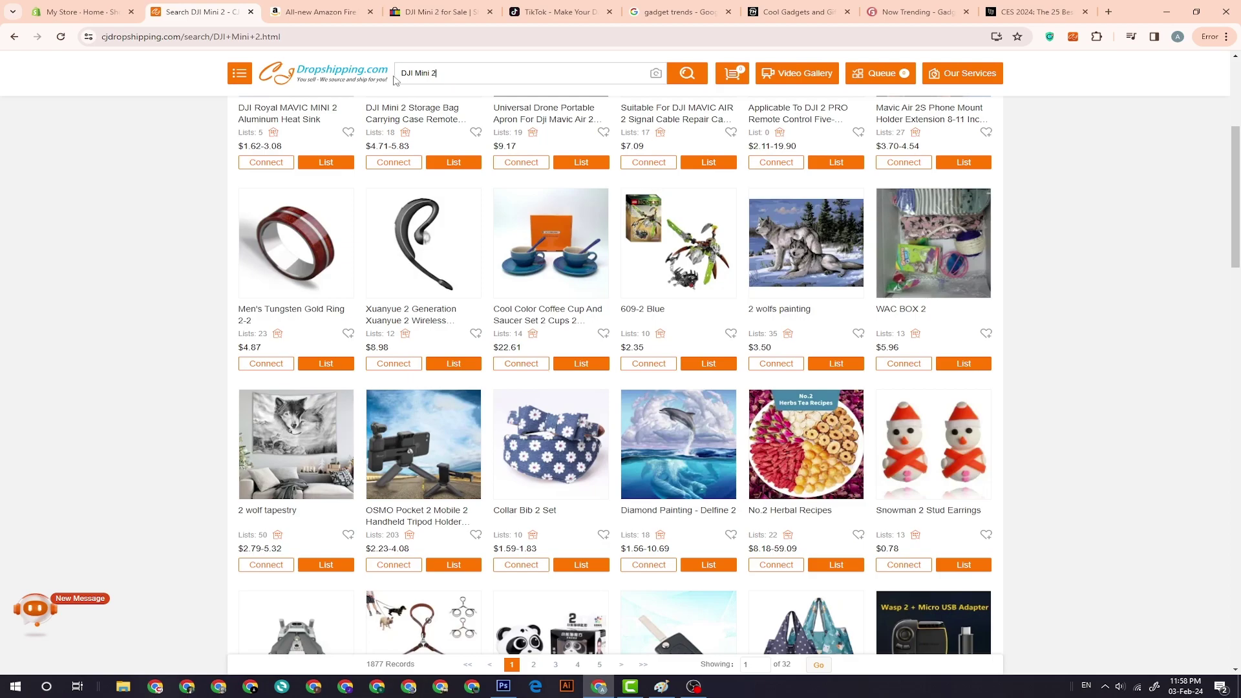
{"action": "right_click", "coordinate": [411, 75]}
{"action": "left_click", "coordinate": [472, 144]}
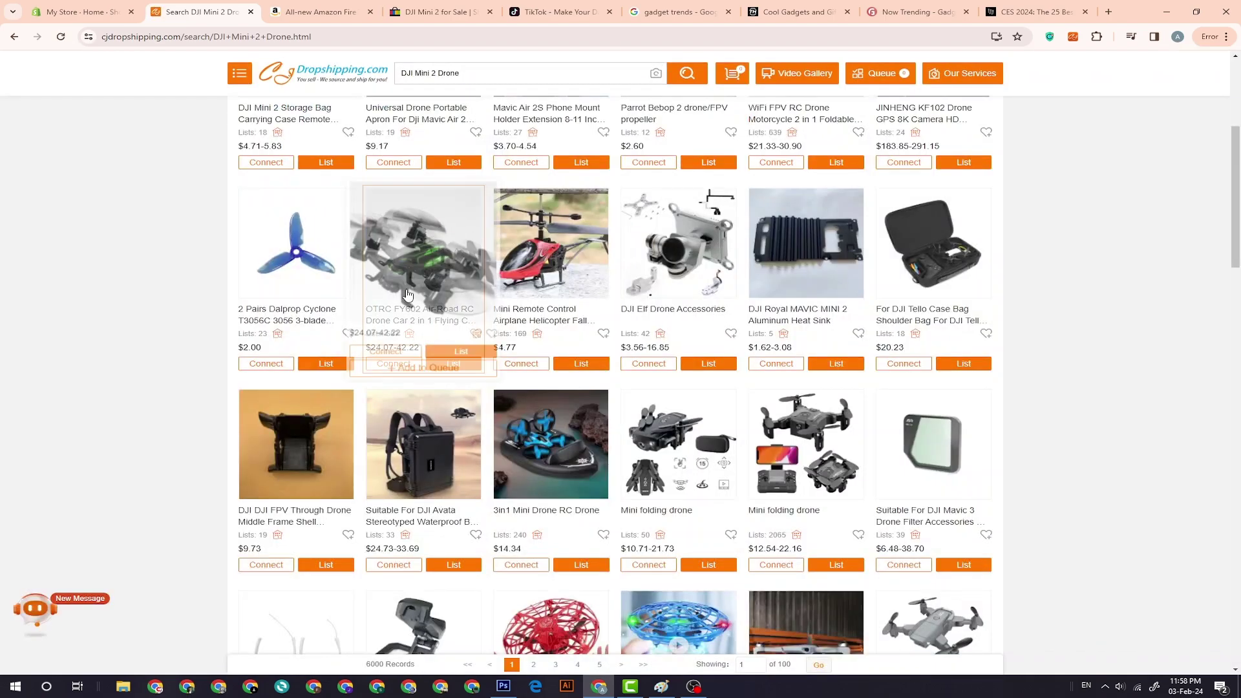
Examine the CJdropshipping drone results down to the sourcing request section for products resembling the DJI Mini 2
{"action": "mouse_move", "coordinate": [424, 265]}
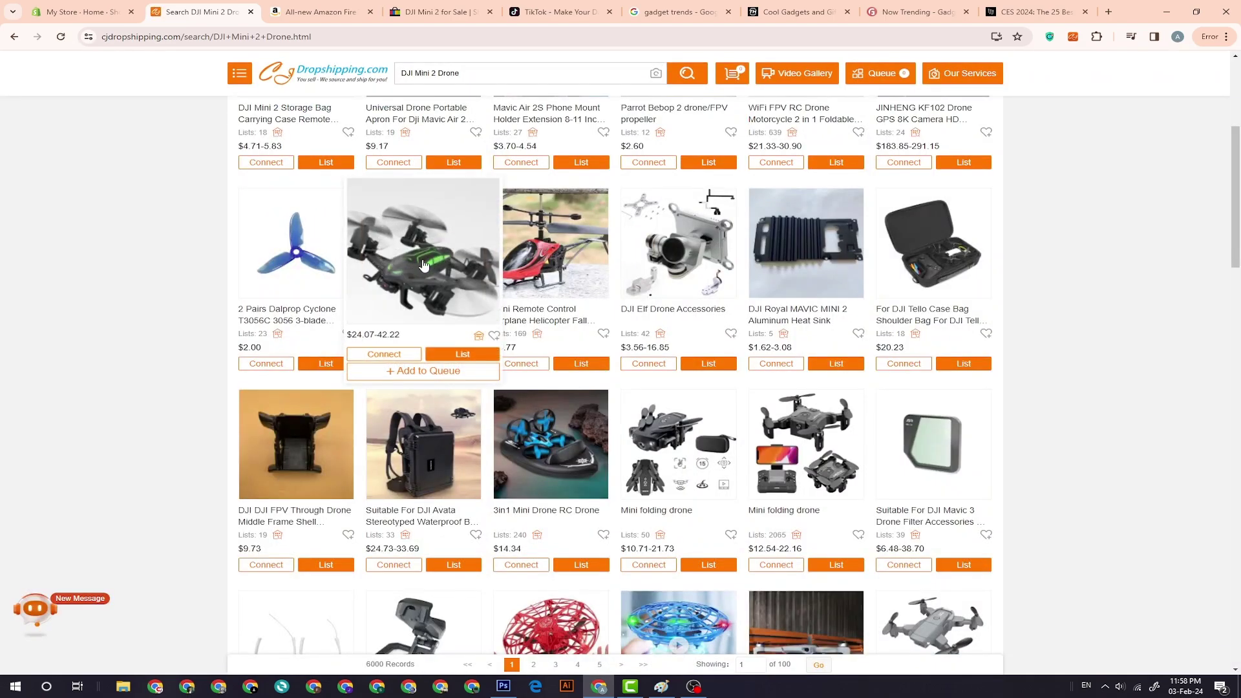
{"action": "scroll", "coordinate": [691, 455], "scroll_direction": "down", "scroll_amount": 3}
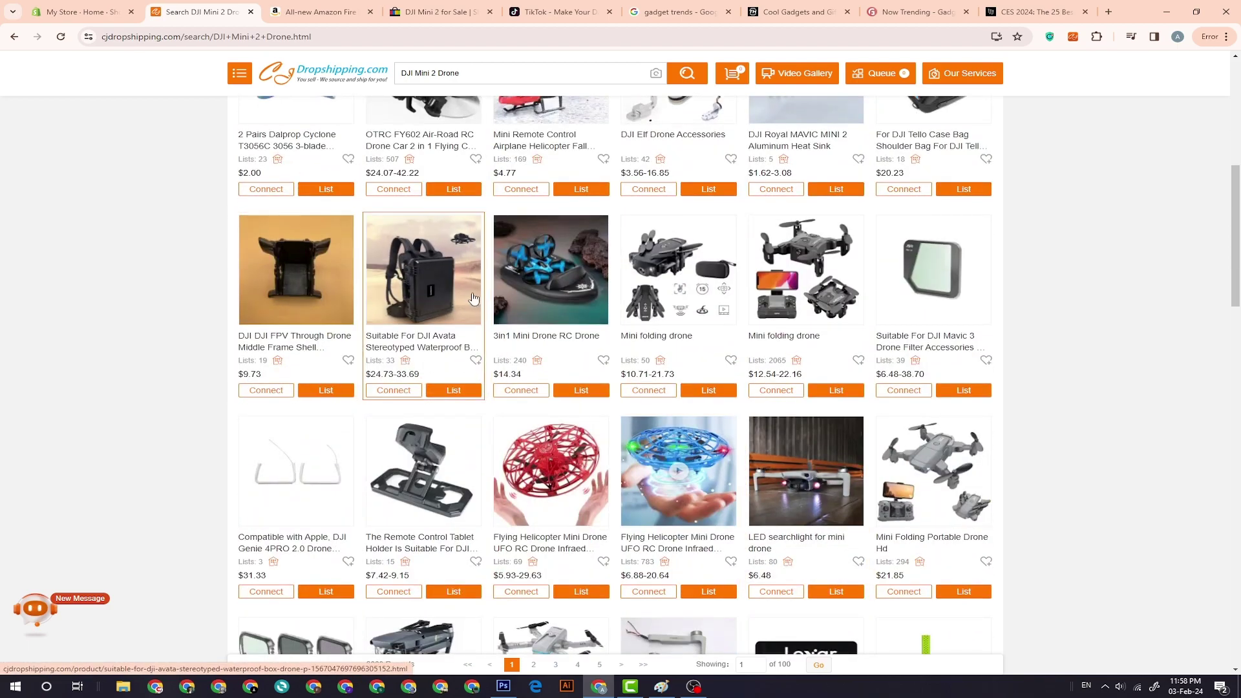
{"action": "scroll", "coordinate": [471, 298], "scroll_direction": "down", "scroll_amount": 5}
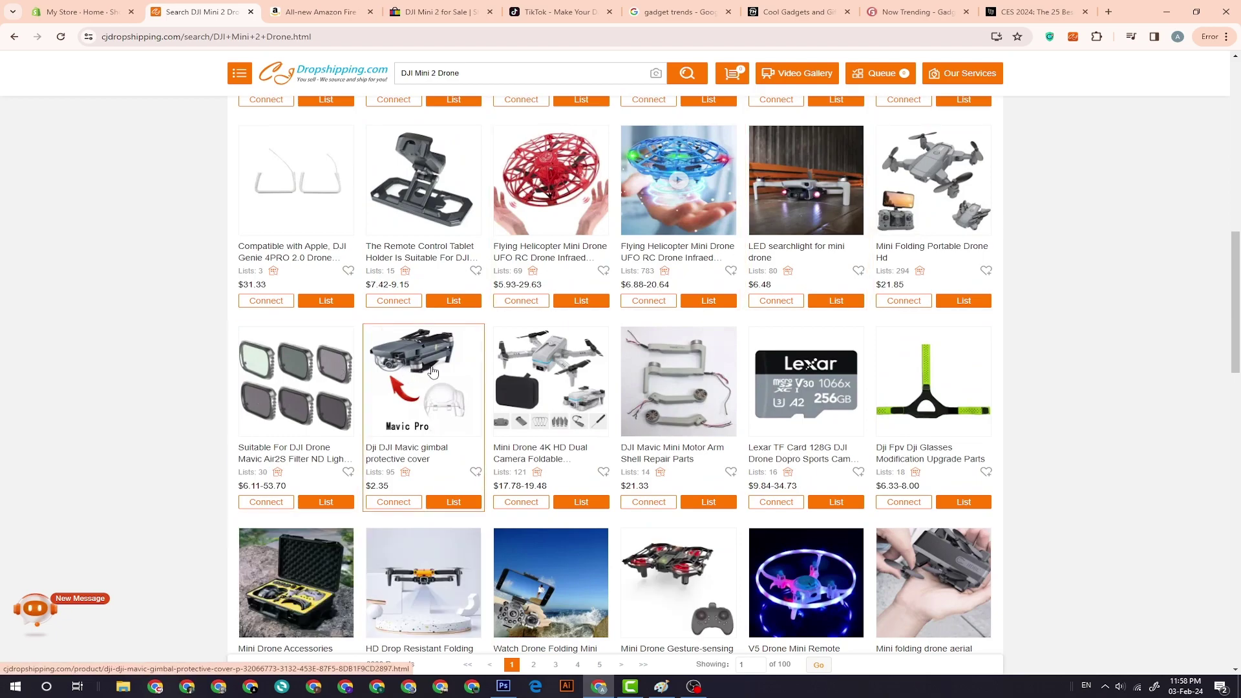
{"action": "scroll", "coordinate": [465, 337], "scroll_direction": "down", "scroll_amount": 5}
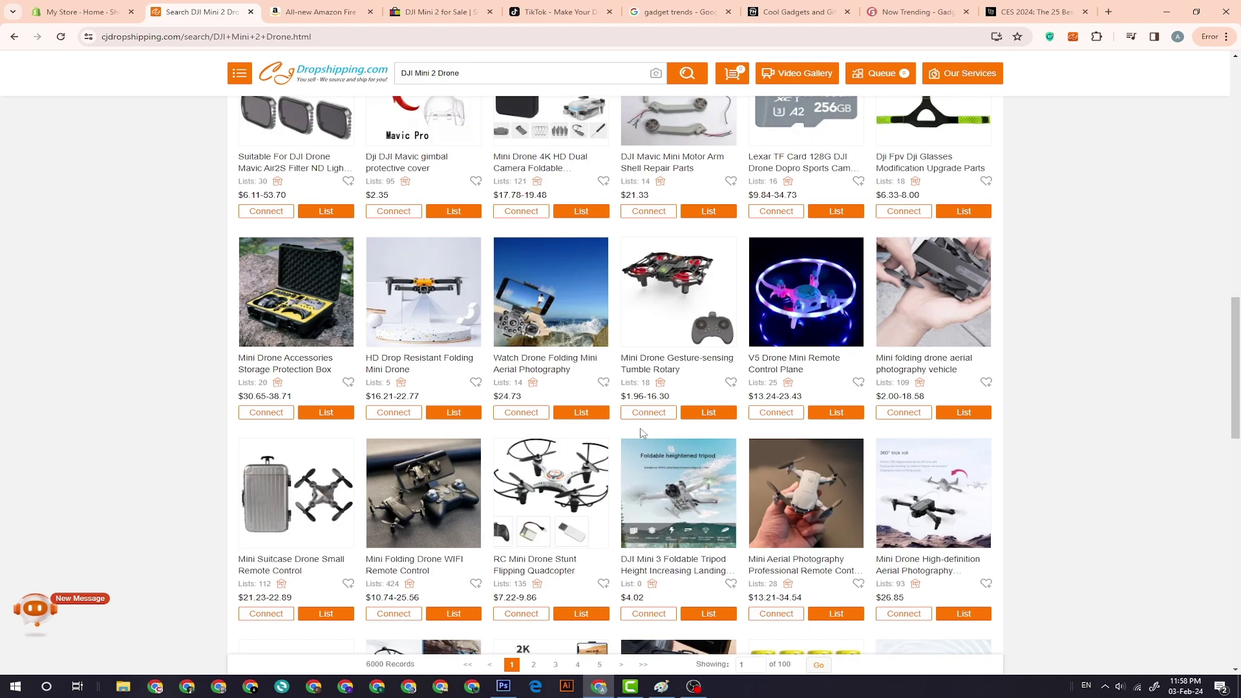
{"action": "scroll", "coordinate": [569, 423], "scroll_direction": "down", "scroll_amount": 6}
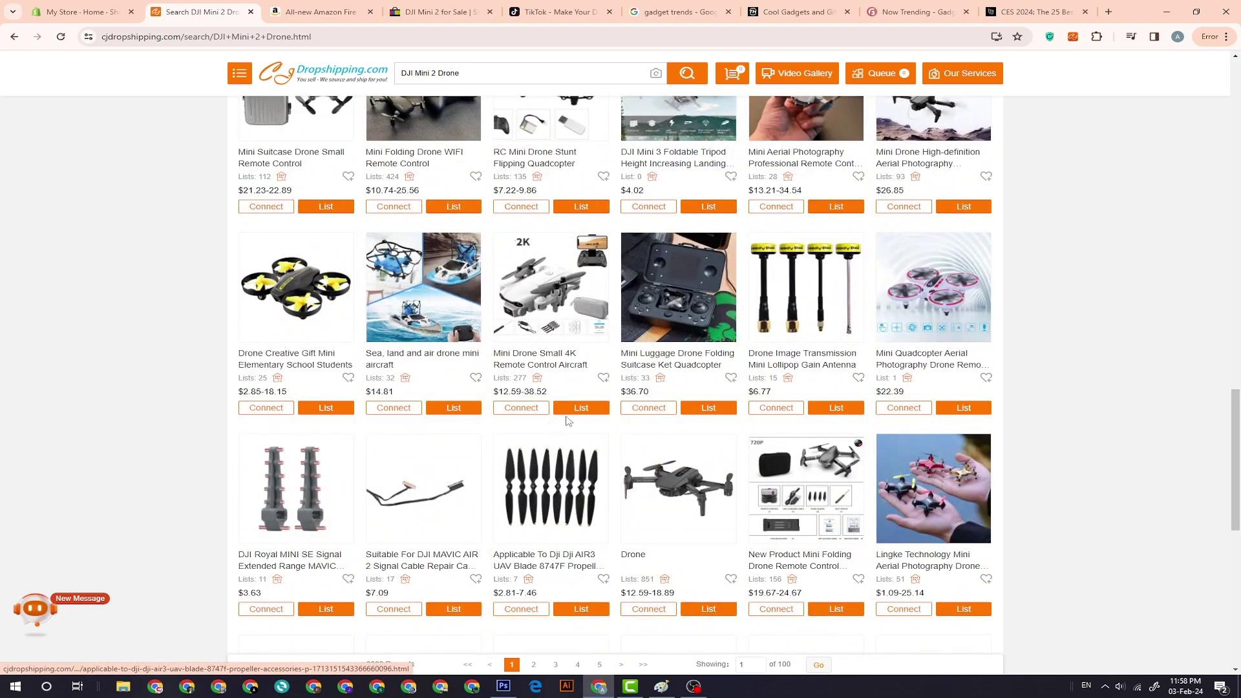
{"action": "scroll", "coordinate": [651, 384], "scroll_direction": "down", "scroll_amount": 5}
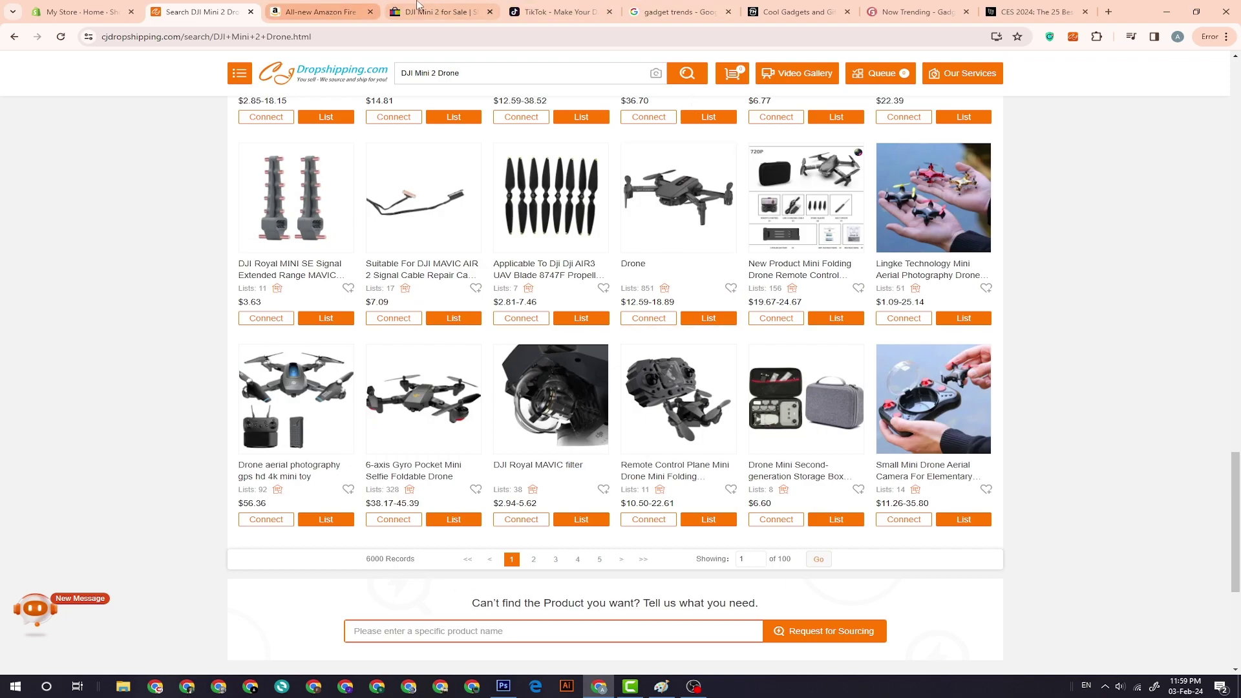
Compare eBay's DJI Mini 2 listings and prices with the drones offered on CJdropshipping
{"action": "left_click", "coordinate": [417, 8]}
{"action": "scroll", "coordinate": [571, 435], "scroll_direction": "down", "scroll_amount": 3}
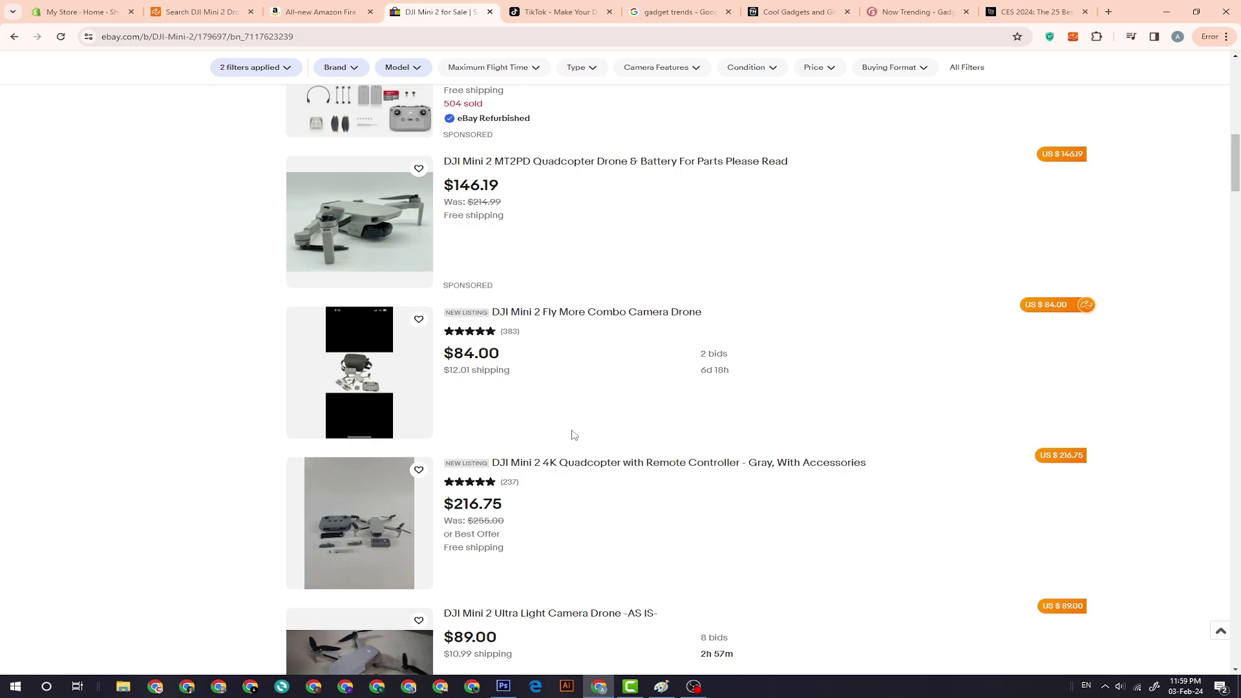
{"action": "scroll", "coordinate": [573, 434], "scroll_direction": "down", "scroll_amount": 2}
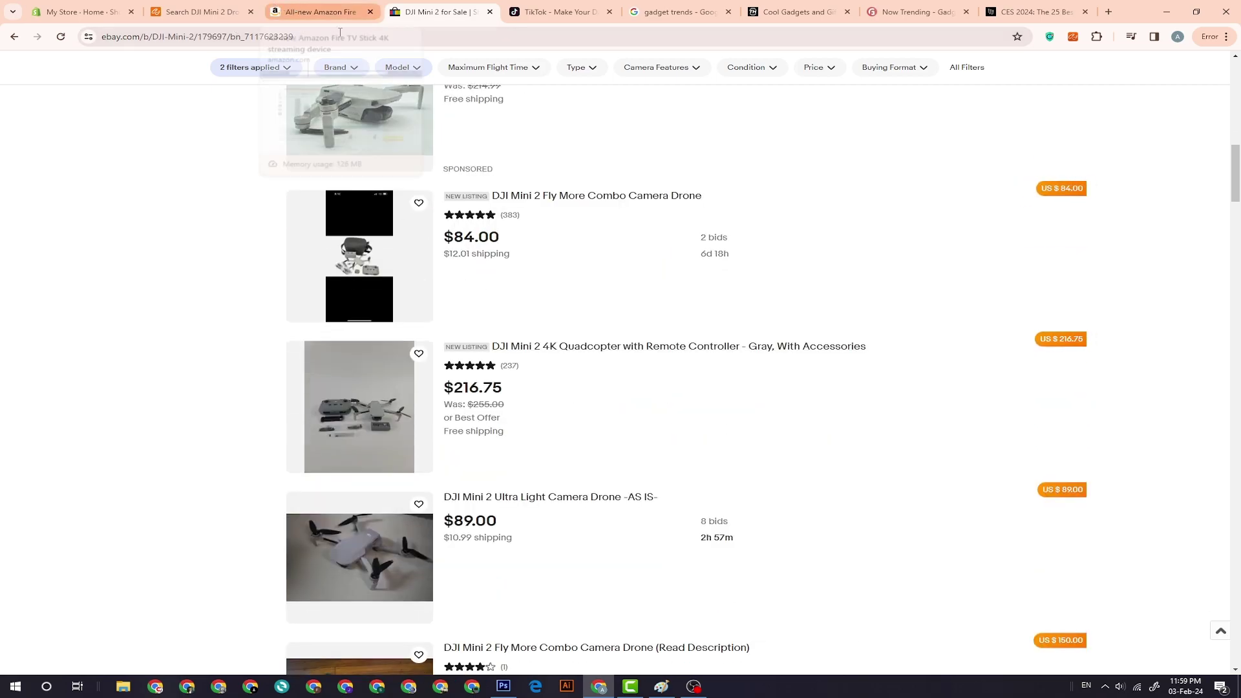
{"action": "left_click", "coordinate": [275, 7]}
{"action": "left_click", "coordinate": [207, 11]}
{"action": "scroll", "coordinate": [527, 296], "scroll_direction": "down", "scroll_amount": 5}
{"action": "scroll", "coordinate": [527, 296], "scroll_direction": "up", "scroll_amount": 2}
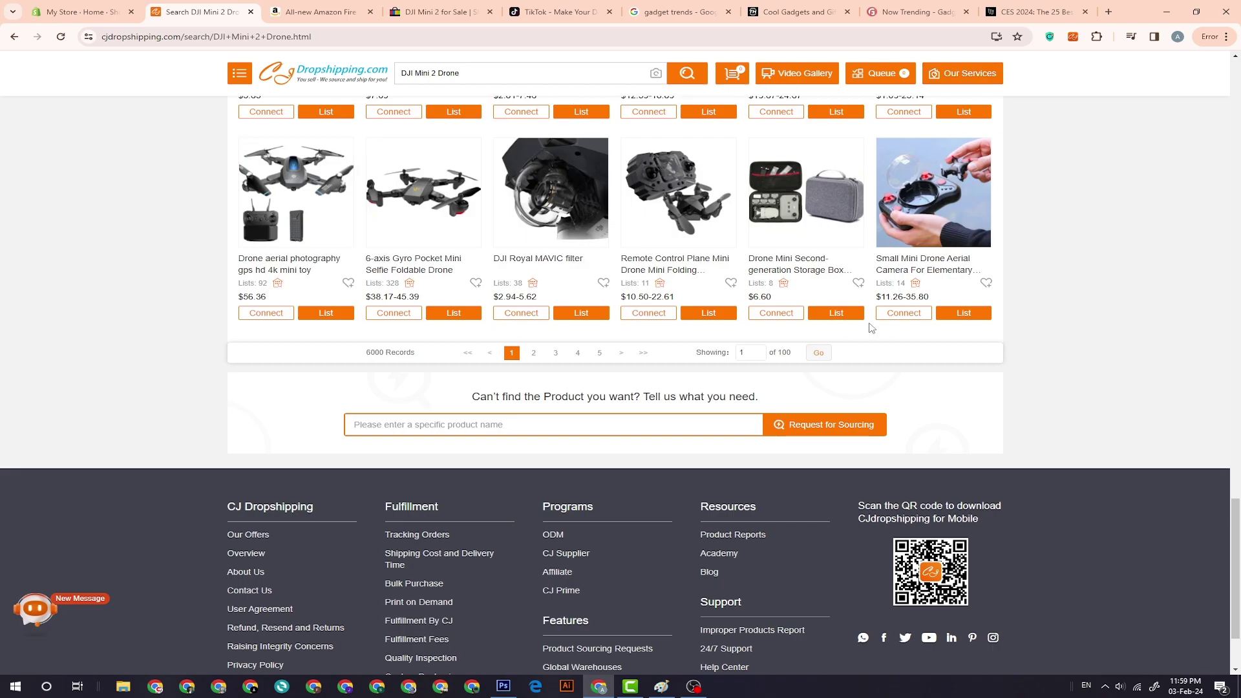
{"action": "scroll", "coordinate": [870, 329], "scroll_direction": "up", "scroll_amount": 5}
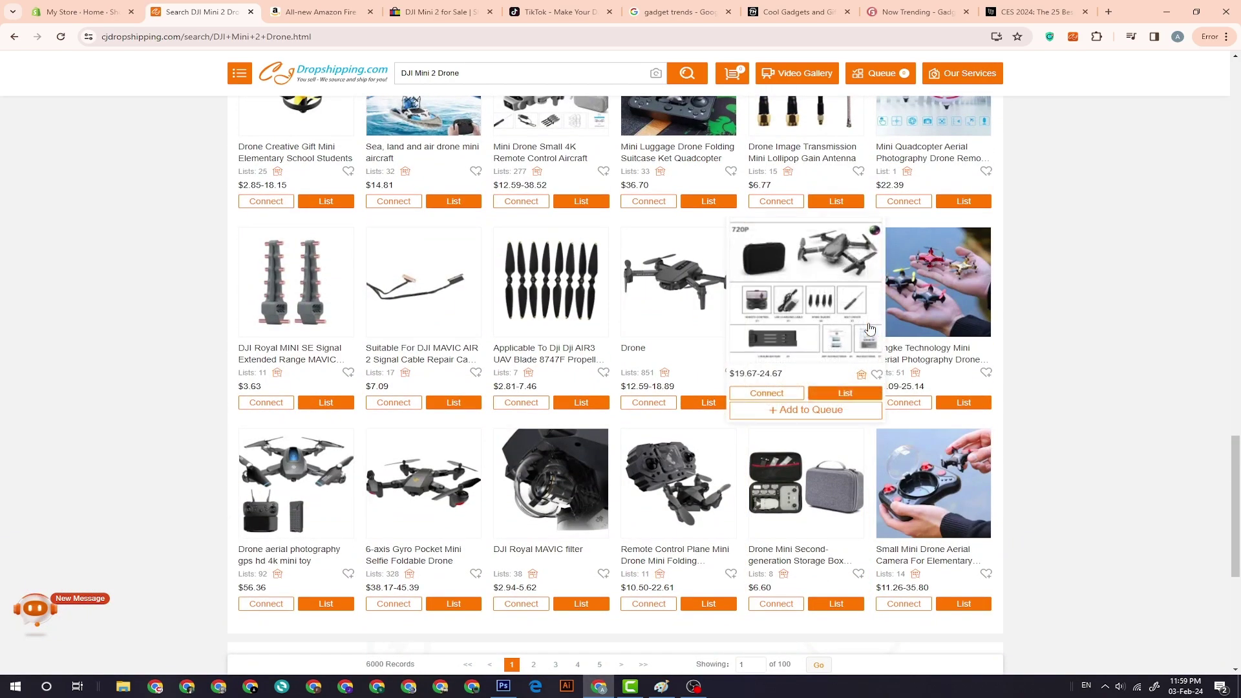
On eBay, view the CJ sourcing request for the Dji Mini 2 Combo ultralight foldable drone and close it without sending
{"action": "left_click", "coordinate": [462, 6]}
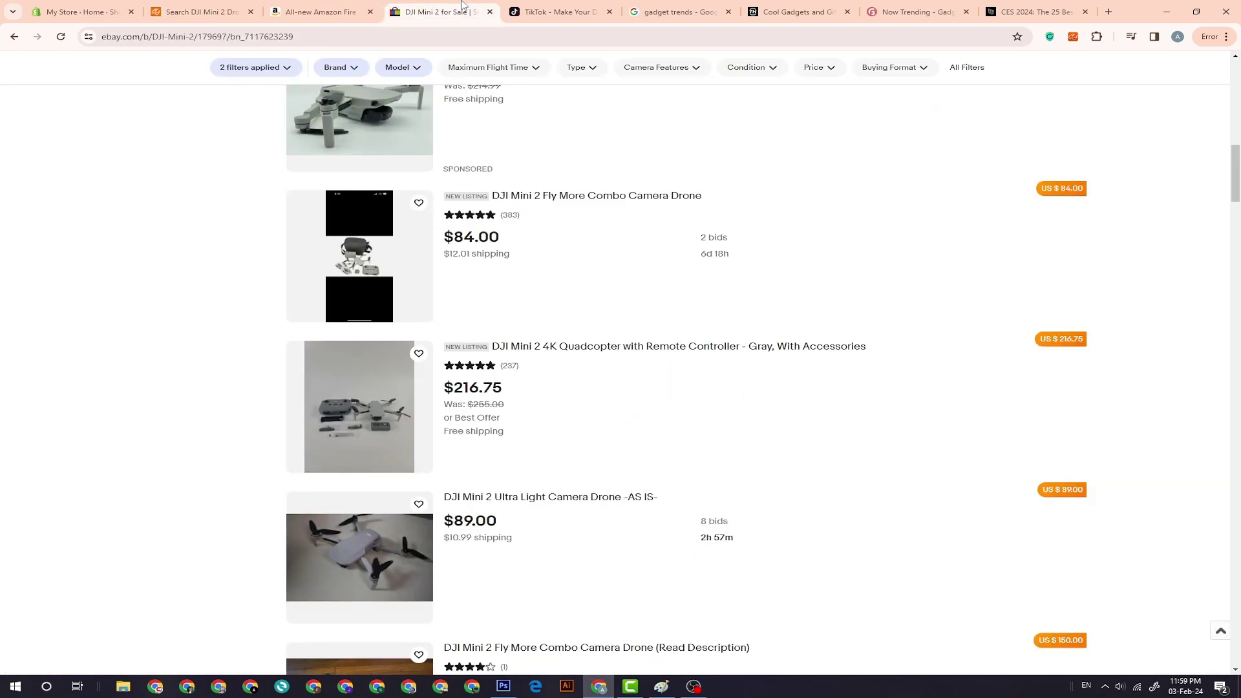
{"action": "left_click", "coordinate": [320, 12]}
{"action": "left_click", "coordinate": [439, 12]}
{"action": "scroll", "coordinate": [1017, 349], "scroll_direction": "down", "scroll_amount": 10}
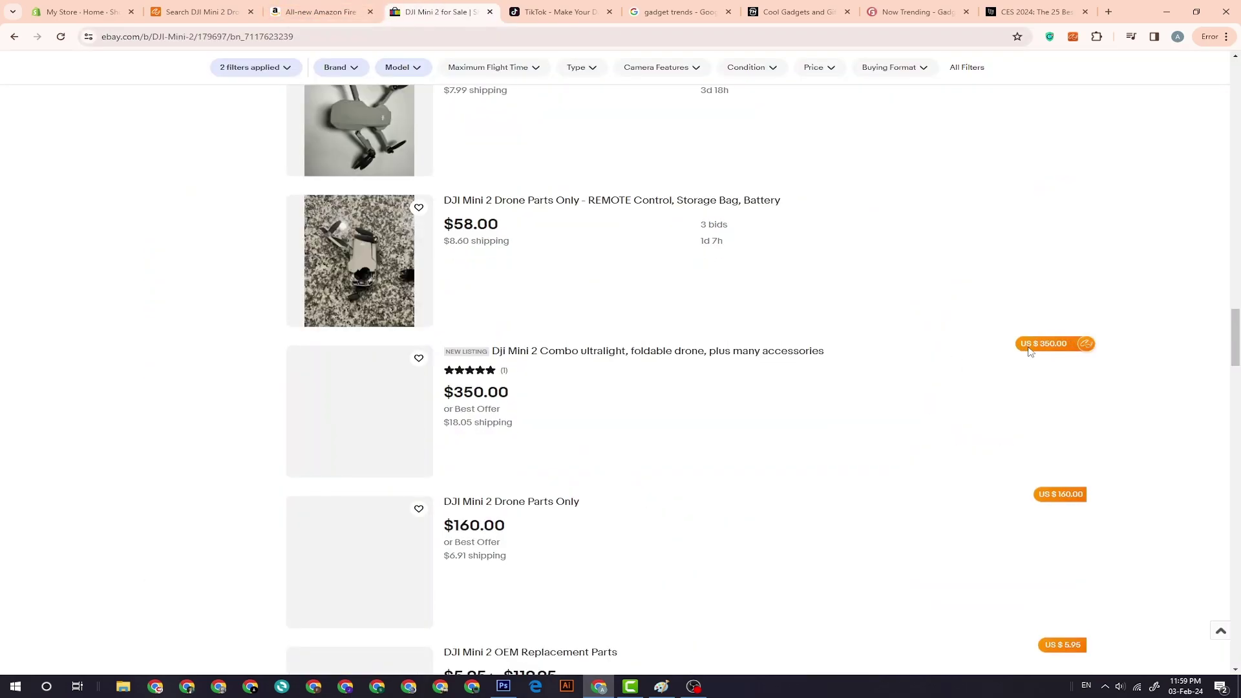
{"action": "left_click", "coordinate": [1001, 348]}
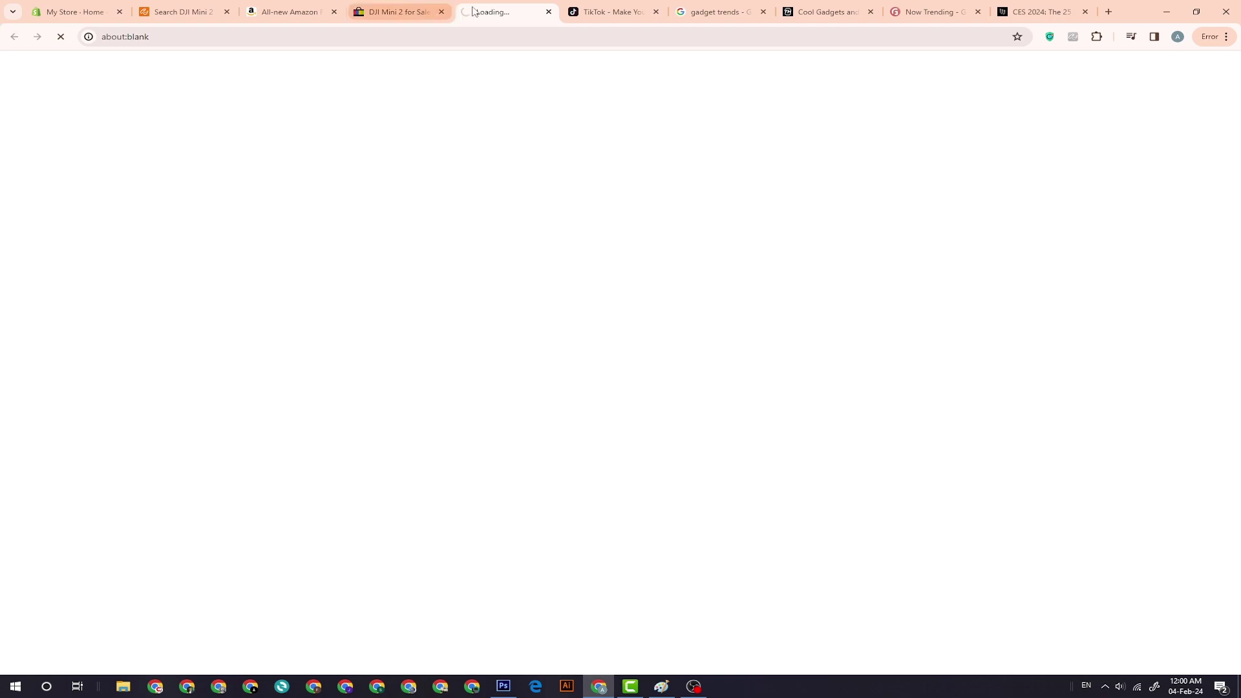
{"action": "left_click", "coordinate": [549, 12]}
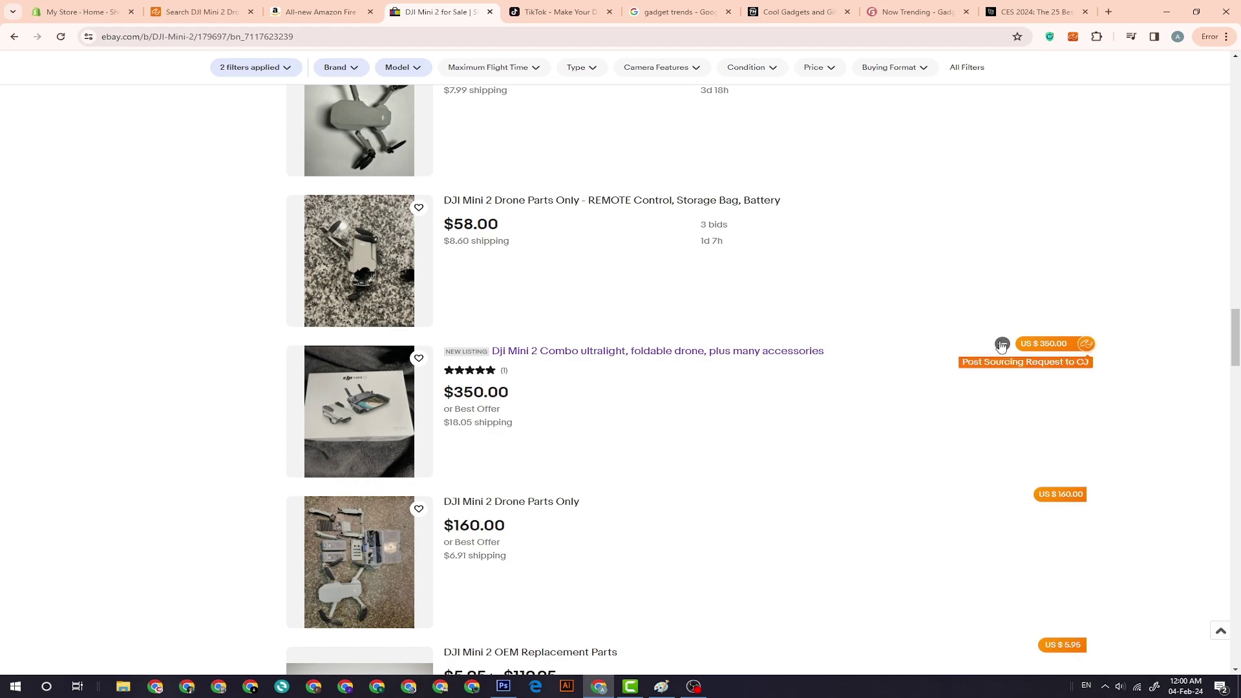
{"action": "left_click", "coordinate": [1002, 346]}
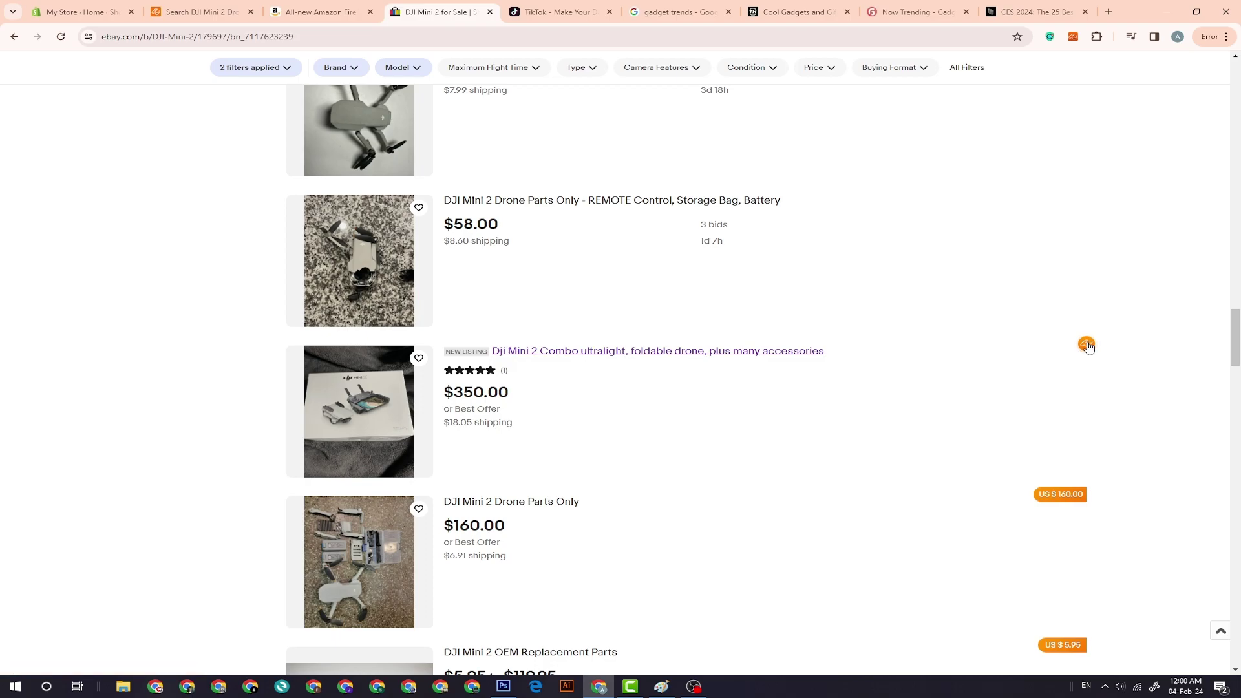
{"action": "mouse_move", "coordinate": [1089, 347]}
{"action": "left_click", "coordinate": [1030, 363]}
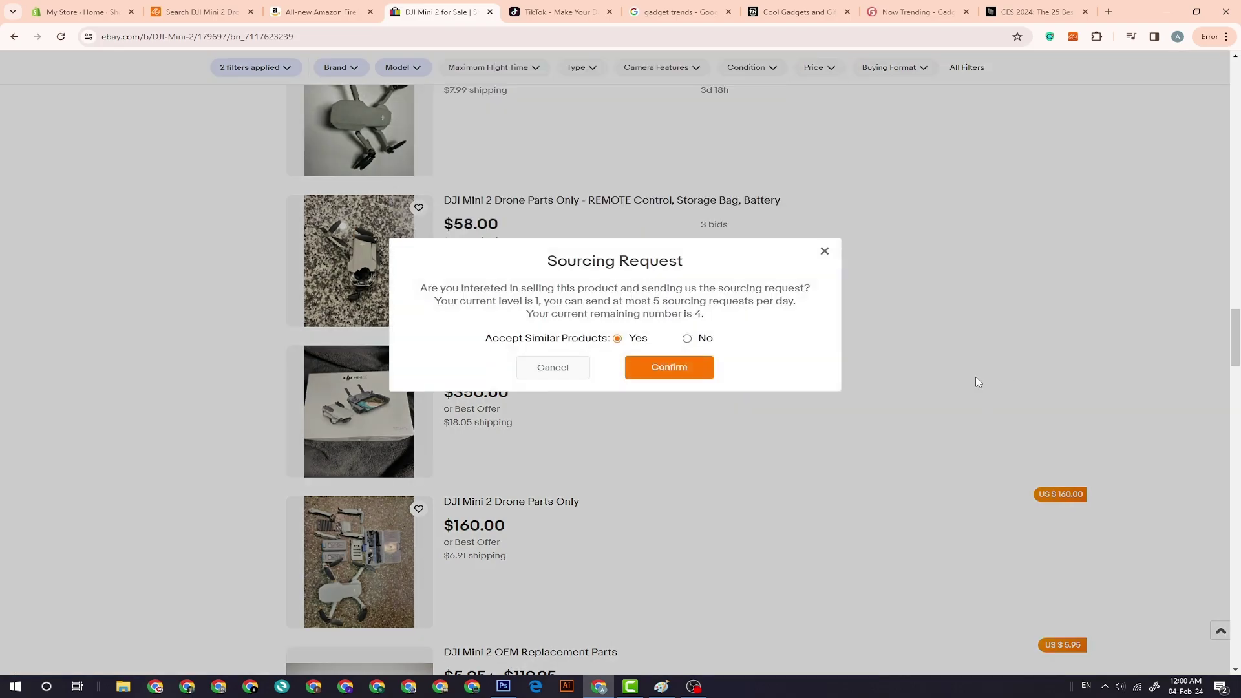
{"action": "left_click", "coordinate": [824, 256]}
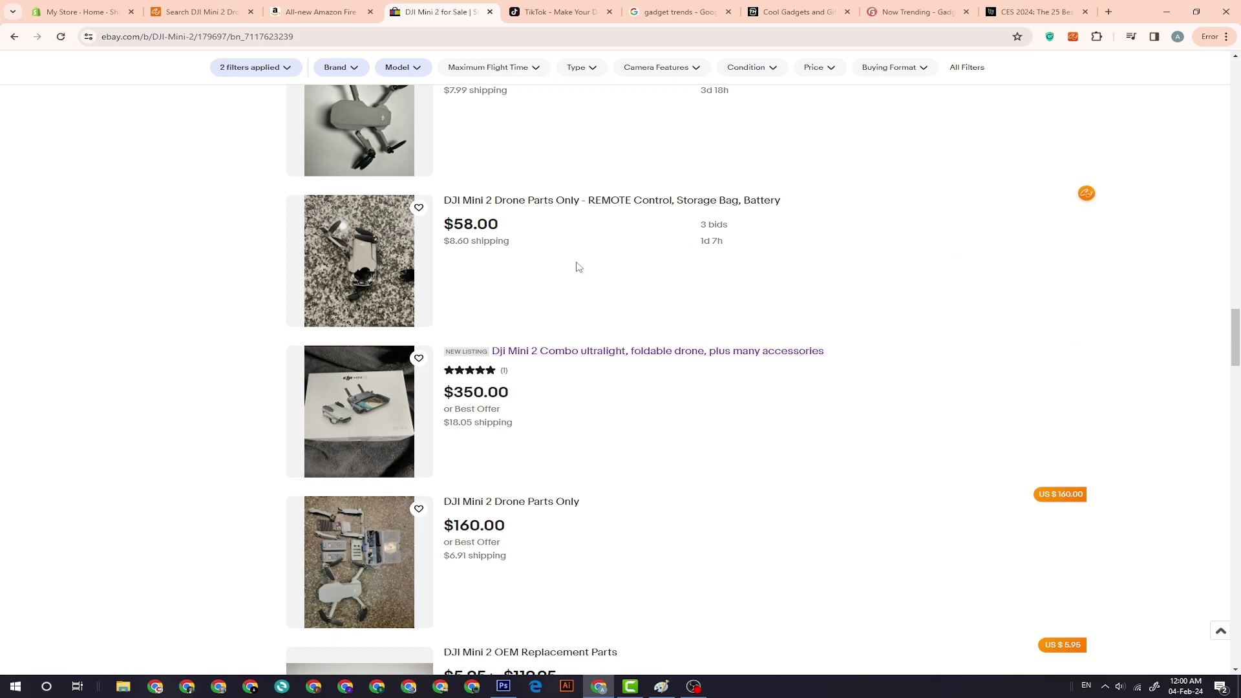
Switch to TikTok, reload the For You feed, dismiss the login dialog and skim the feed's videos
{"action": "left_click", "coordinate": [377, 12]}
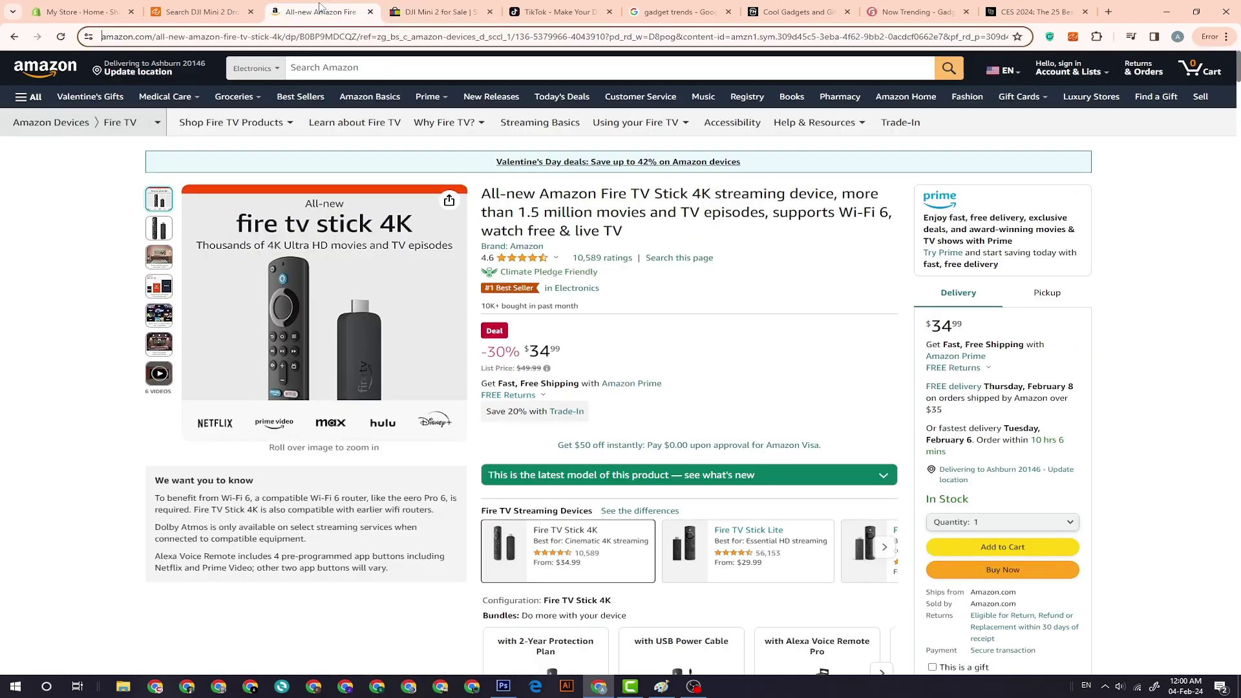
{"action": "left_click", "coordinate": [420, 14]}
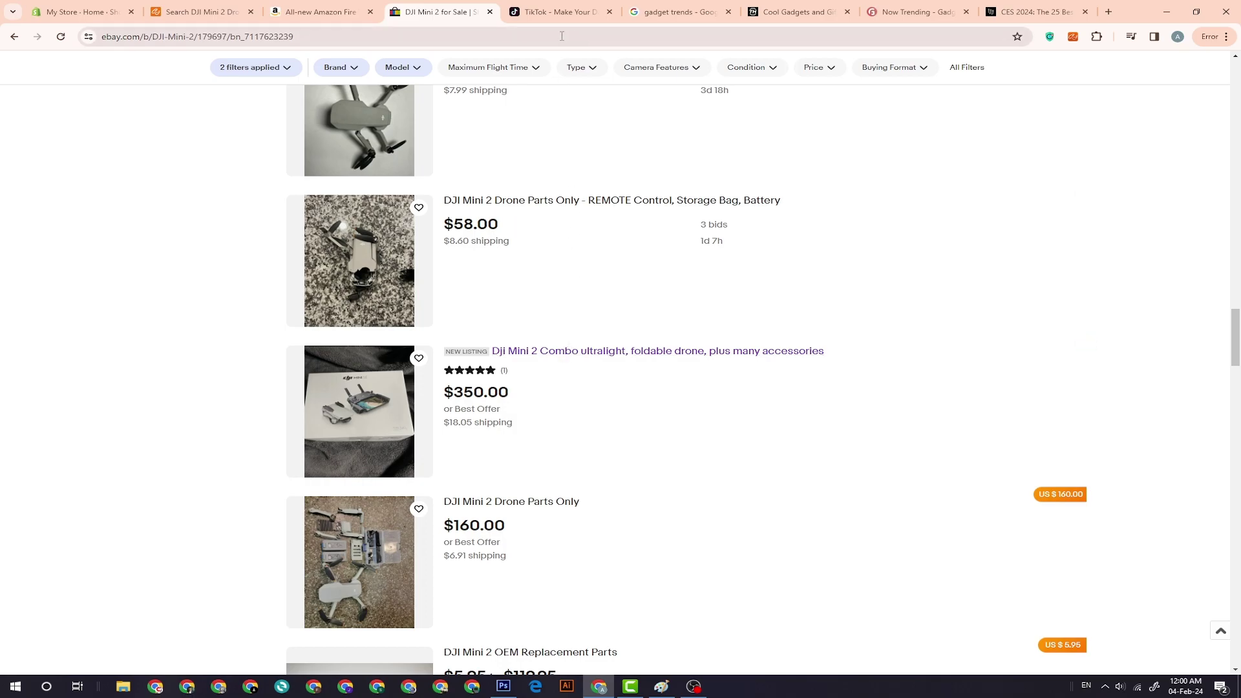
{"action": "left_click", "coordinate": [560, 12]}
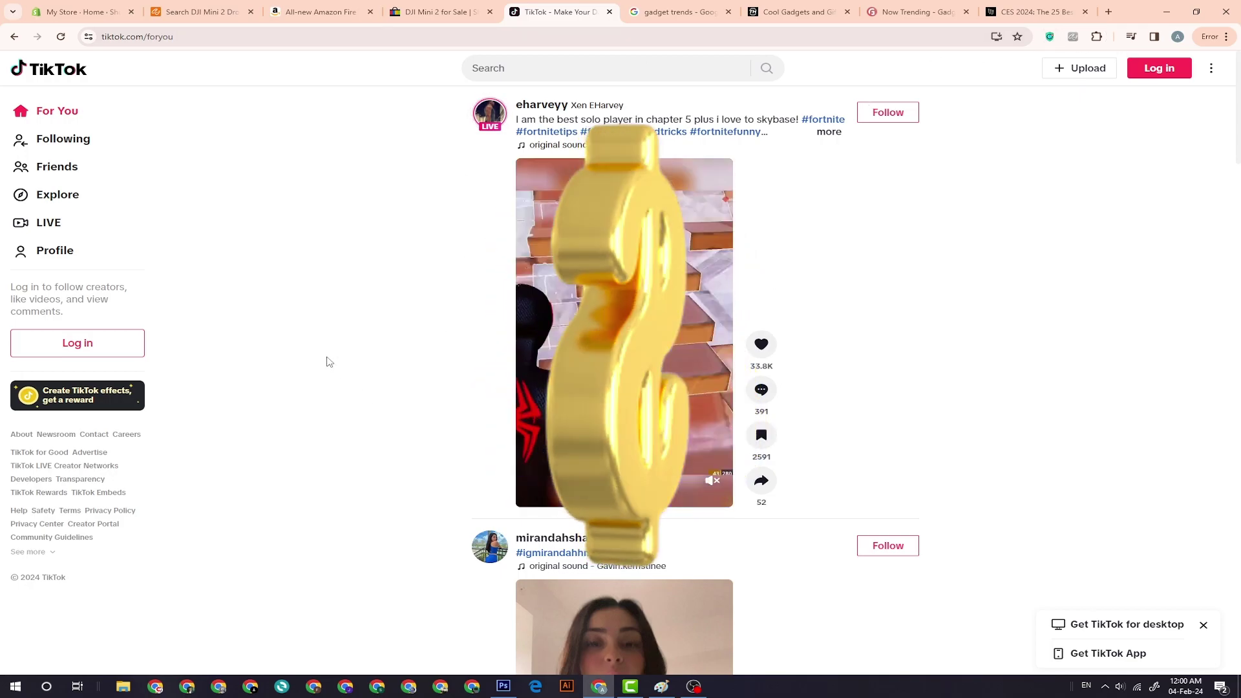
{"action": "left_click", "coordinate": [57, 110]}
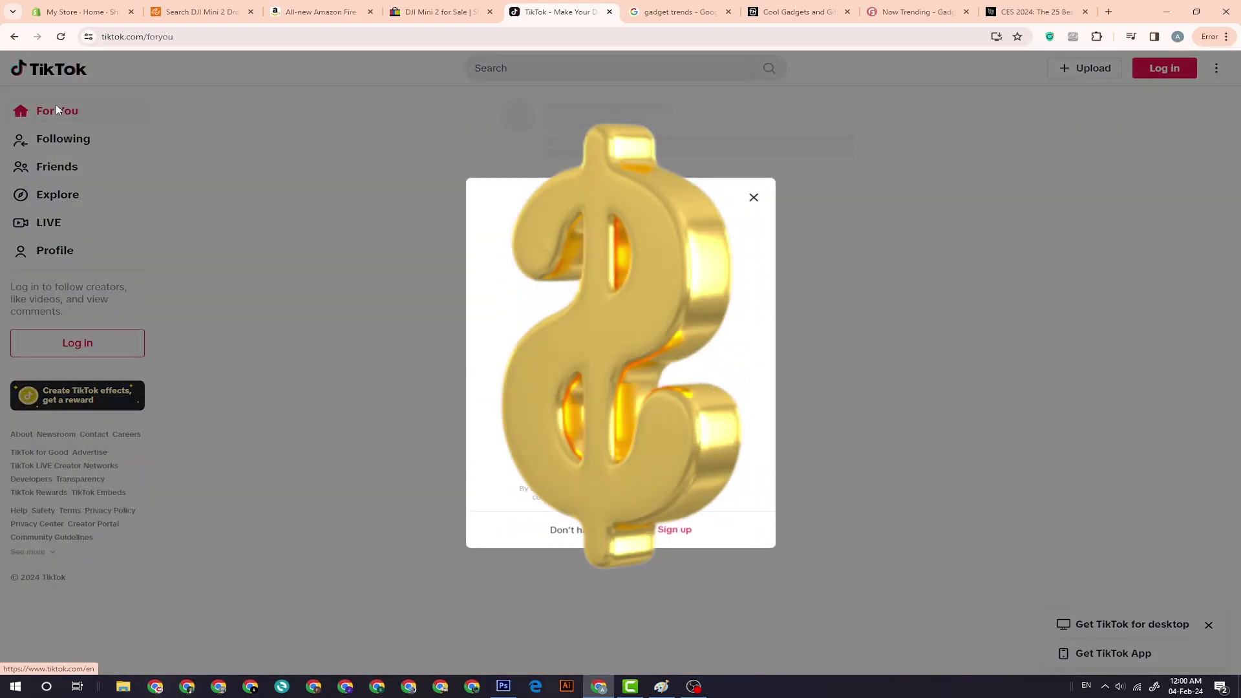
{"action": "left_click", "coordinate": [755, 197]}
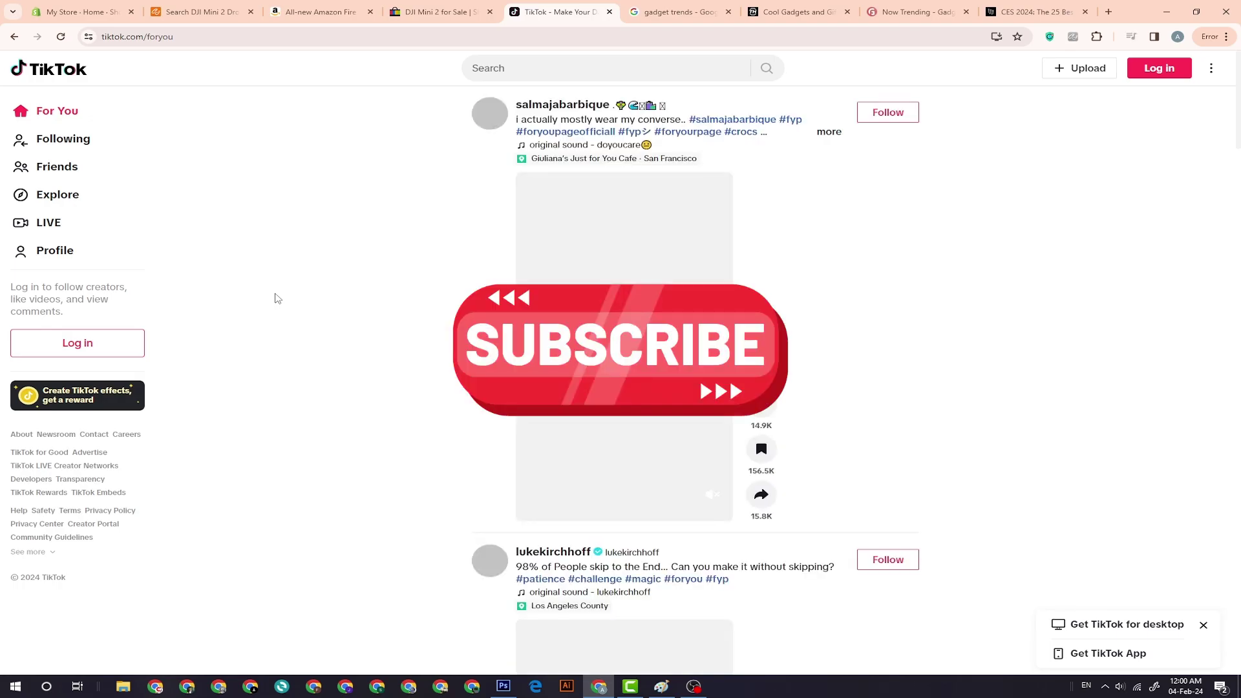
{"action": "scroll", "coordinate": [402, 327], "scroll_direction": "down", "scroll_amount": 3}
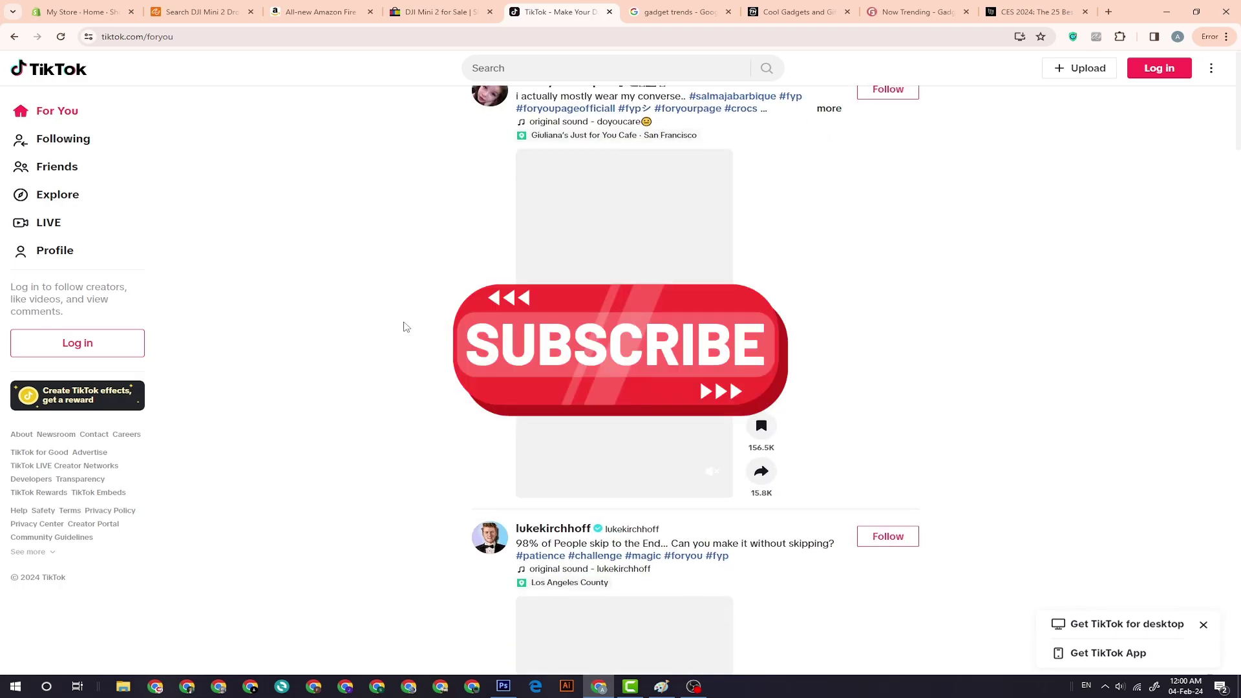
{"action": "scroll", "coordinate": [406, 326], "scroll_direction": "up", "scroll_amount": 3}
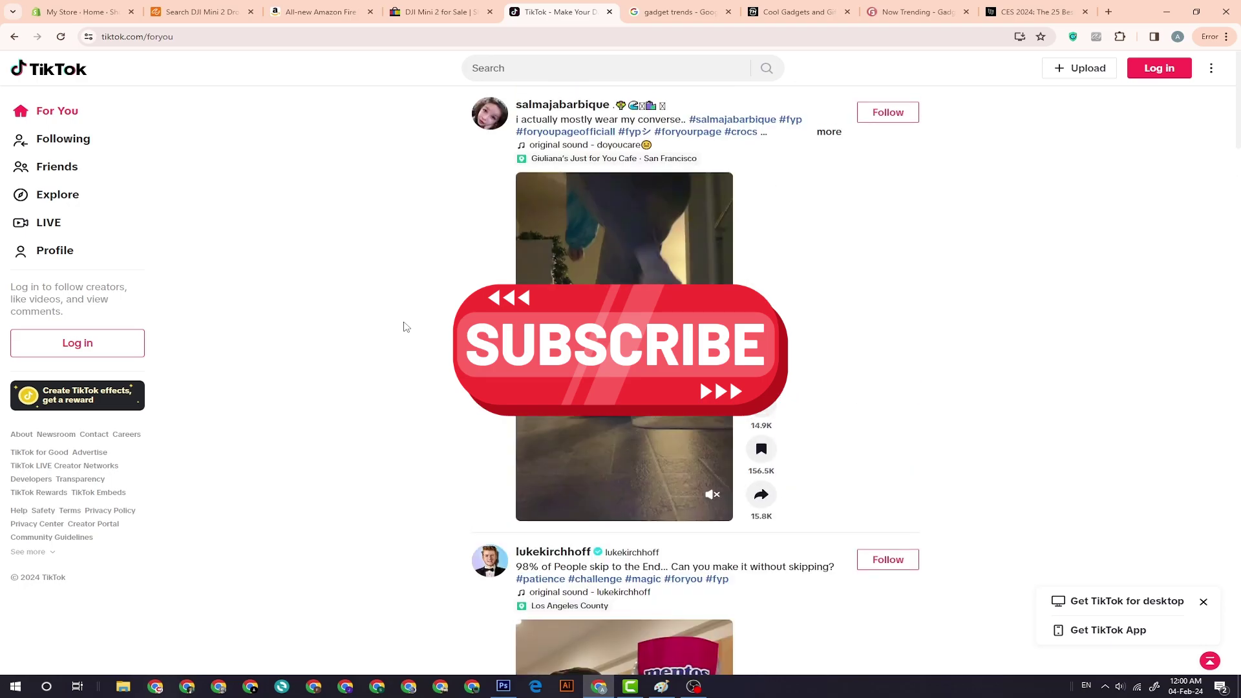
{"action": "scroll", "coordinate": [406, 326], "scroll_direction": "down", "scroll_amount": 3}
{"action": "scroll", "coordinate": [406, 326], "scroll_direction": "down", "scroll_amount": 3}
{"action": "scroll", "coordinate": [406, 327], "scroll_direction": "up", "scroll_amount": 6}
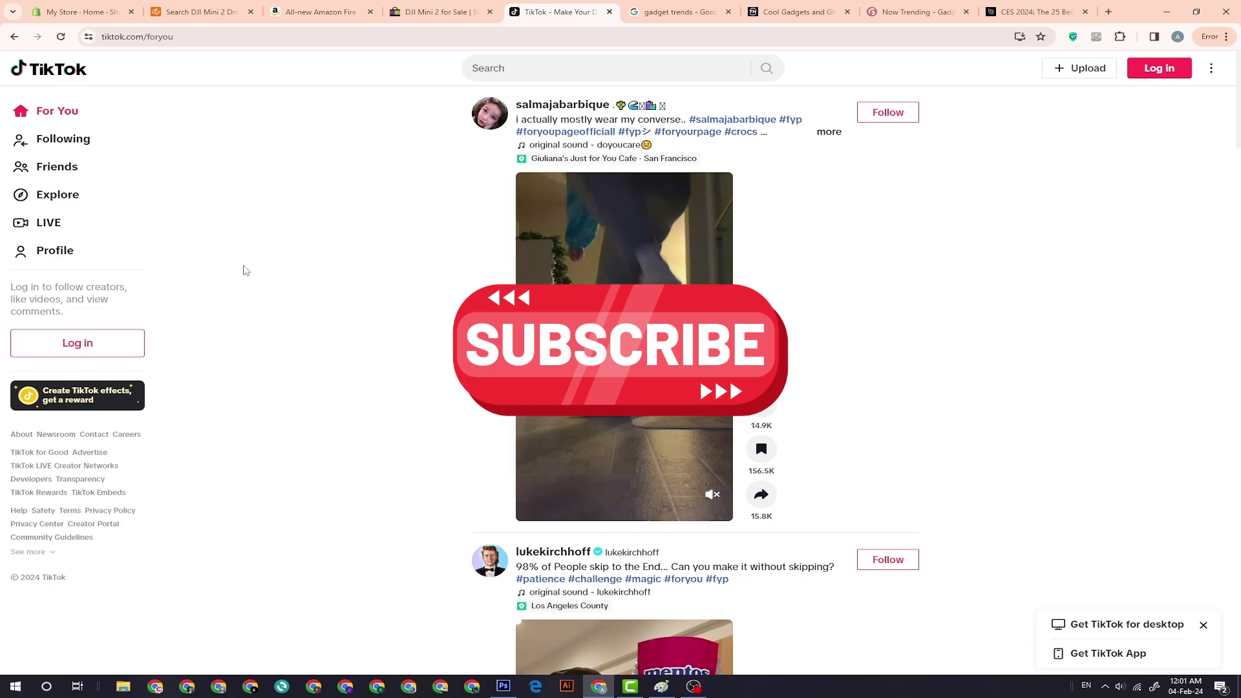
Search TikTok for "amazon finds" and open the profile of the Amazon finds creator with 2.3M followers in a new tab
{"action": "left_click", "coordinate": [519, 70]}
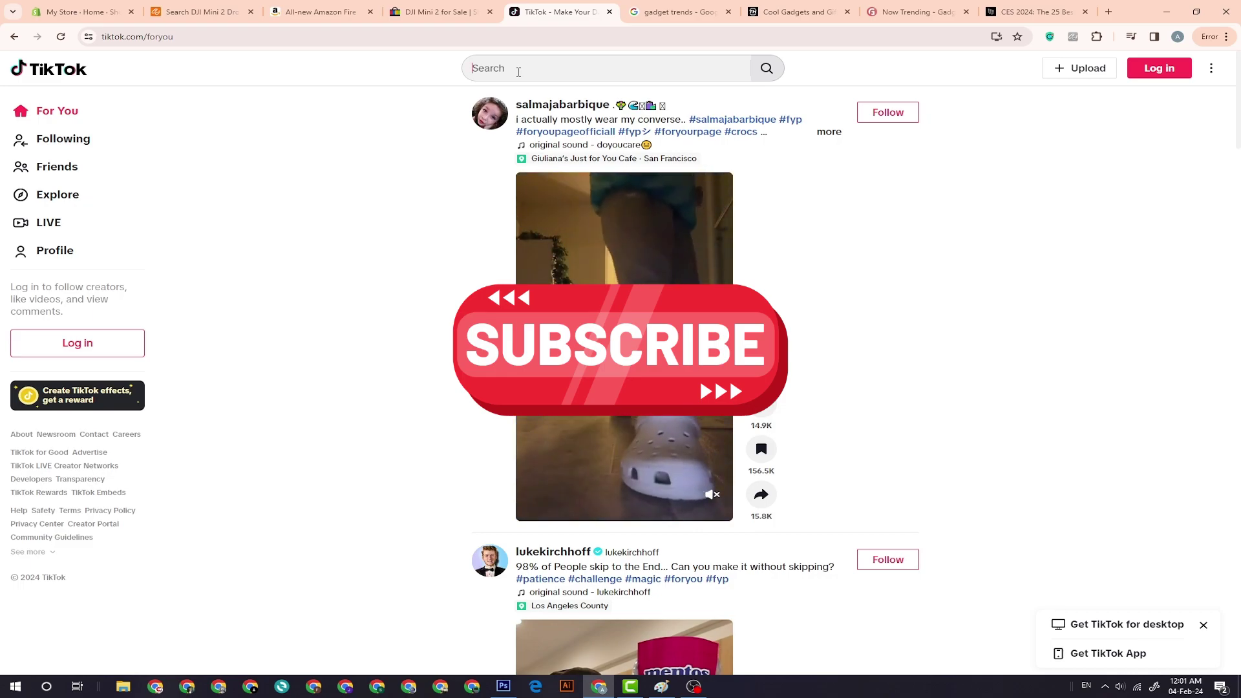
{"action": "type", "text": "ama"}
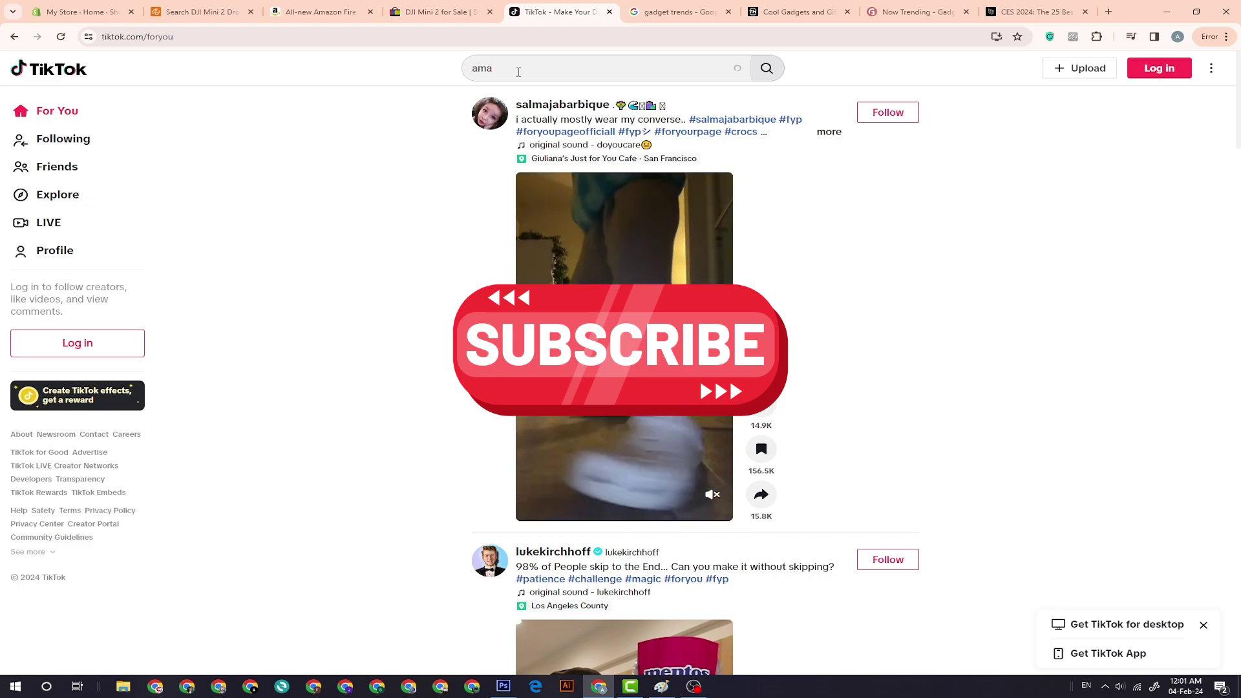
{"action": "type", "text": "zon finds"}
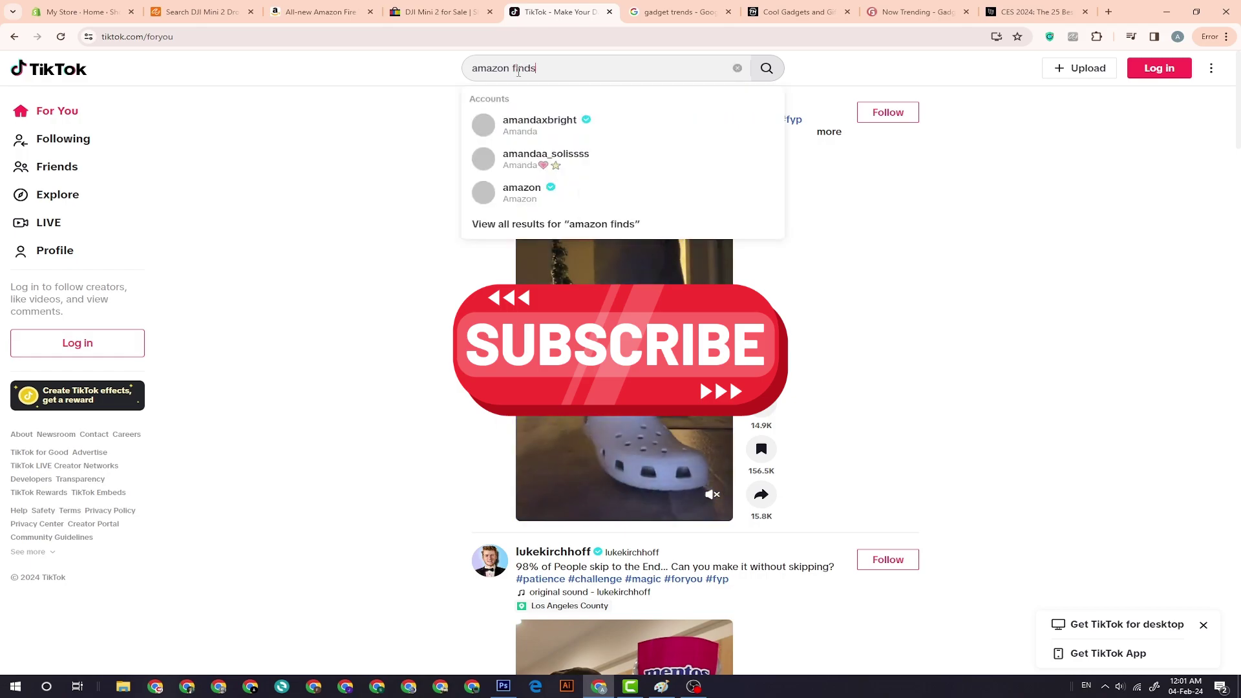
{"action": "key", "text": "Return"}
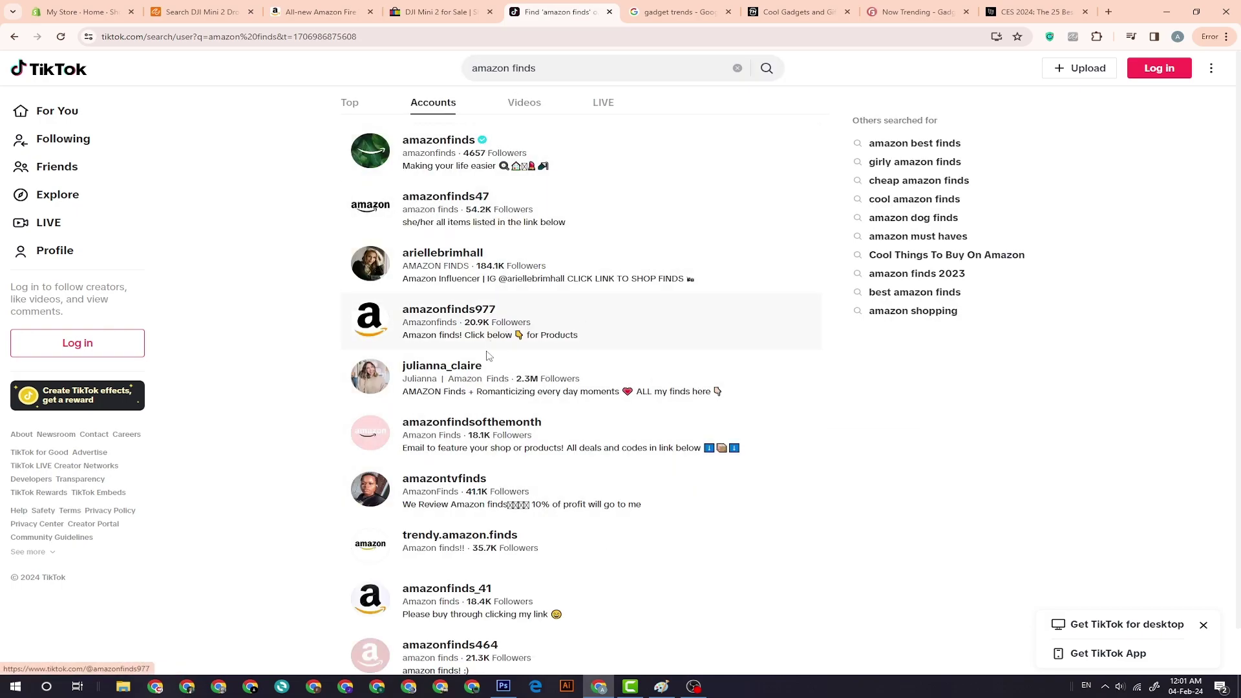
{"action": "right_click", "coordinate": [460, 372]}
{"action": "left_click", "coordinate": [504, 385]}
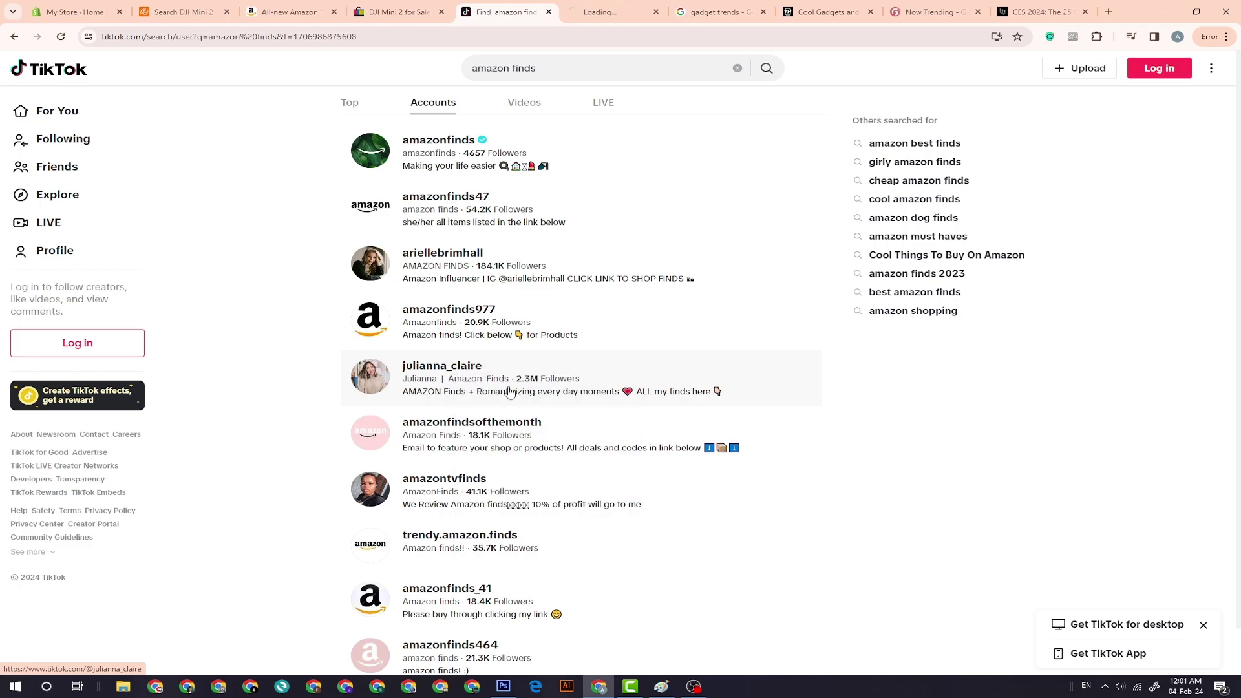
Examine the remaining accounts found for "amazon finds", checking follower counts and bios for popular product-finds creators
{"action": "scroll", "coordinate": [594, 407], "scroll_direction": "down", "scroll_amount": 3}
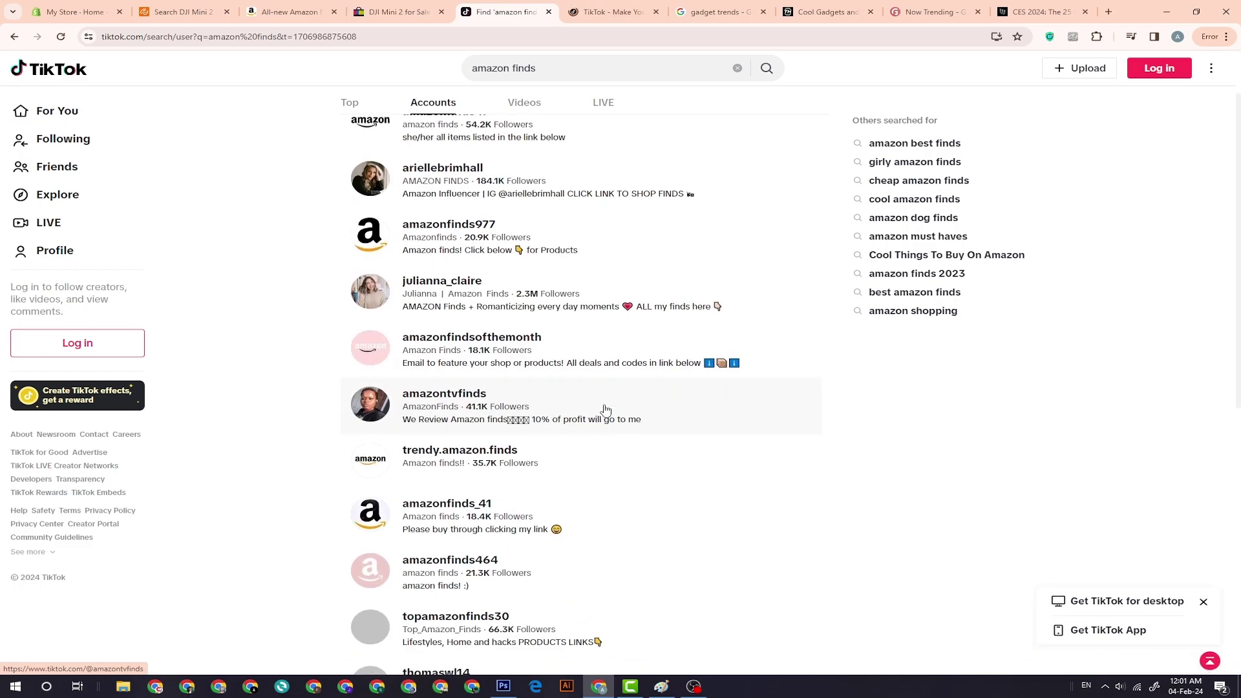
{"action": "scroll", "coordinate": [606, 409], "scroll_direction": "down", "scroll_amount": 2}
{"action": "scroll", "coordinate": [606, 410], "scroll_direction": "down", "scroll_amount": 2}
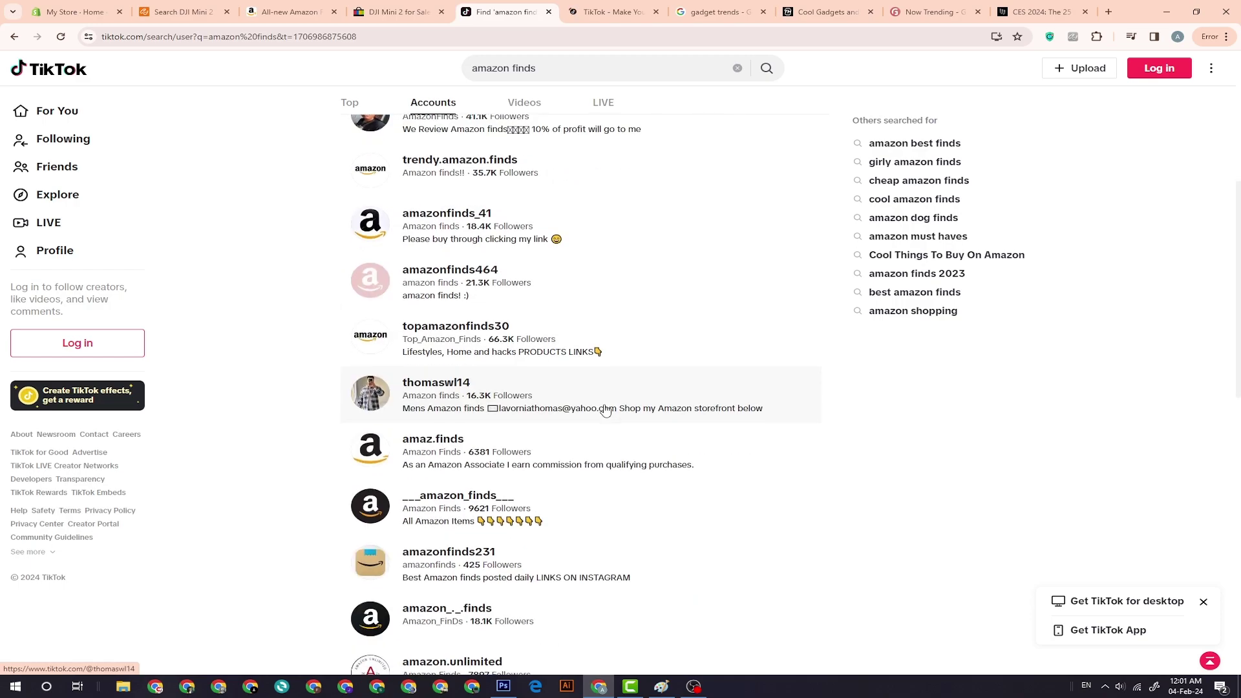
{"action": "scroll", "coordinate": [606, 410], "scroll_direction": "down", "scroll_amount": 2}
{"action": "scroll", "coordinate": [606, 410], "scroll_direction": "down", "scroll_amount": 1}
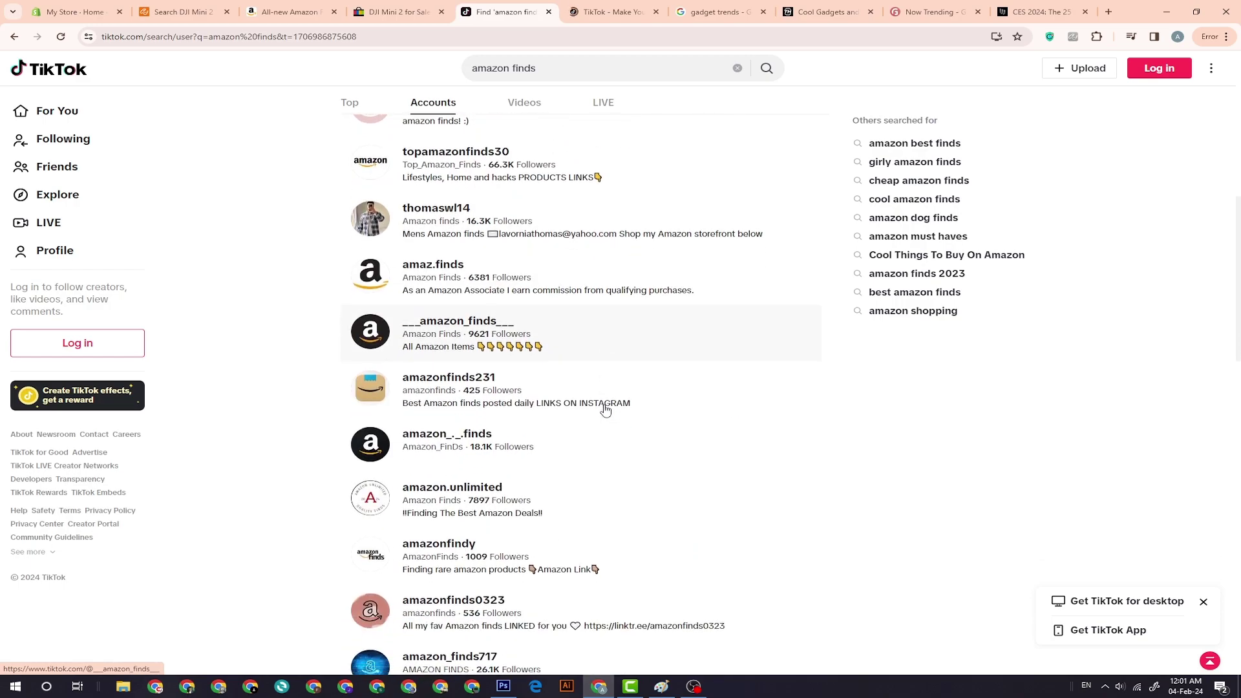
{"action": "scroll", "coordinate": [607, 410], "scroll_direction": "down", "scroll_amount": 2}
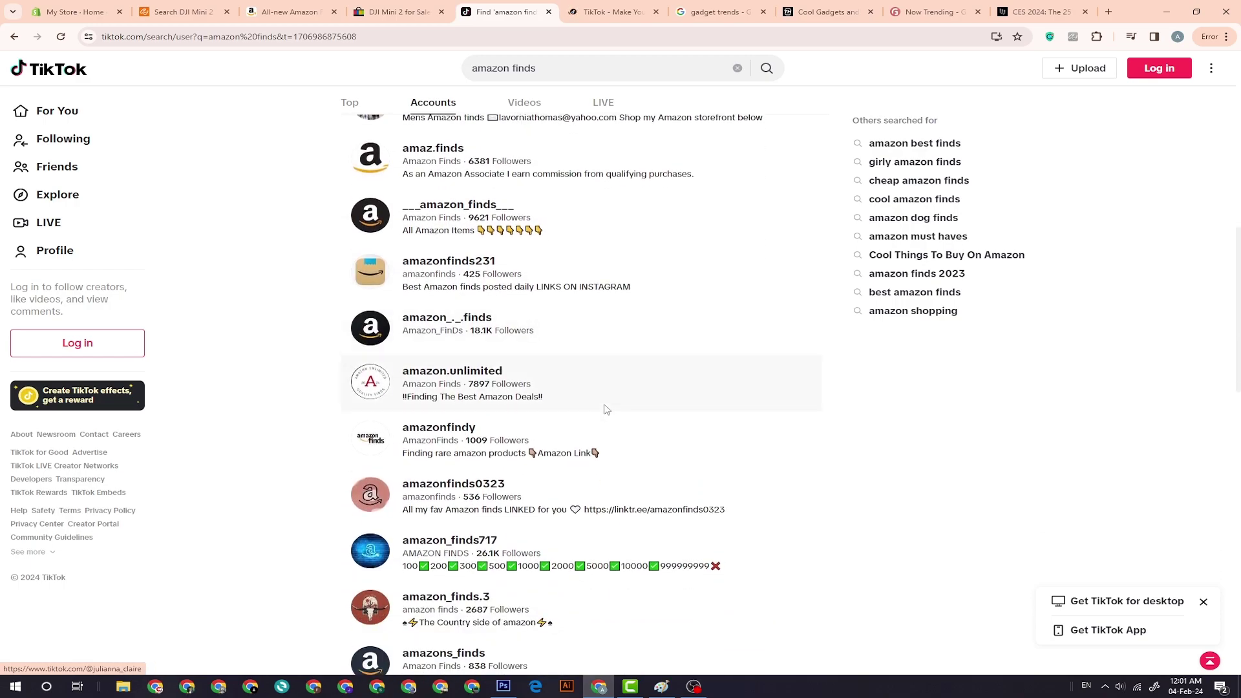
{"action": "scroll", "coordinate": [606, 410], "scroll_direction": "down", "scroll_amount": 3}
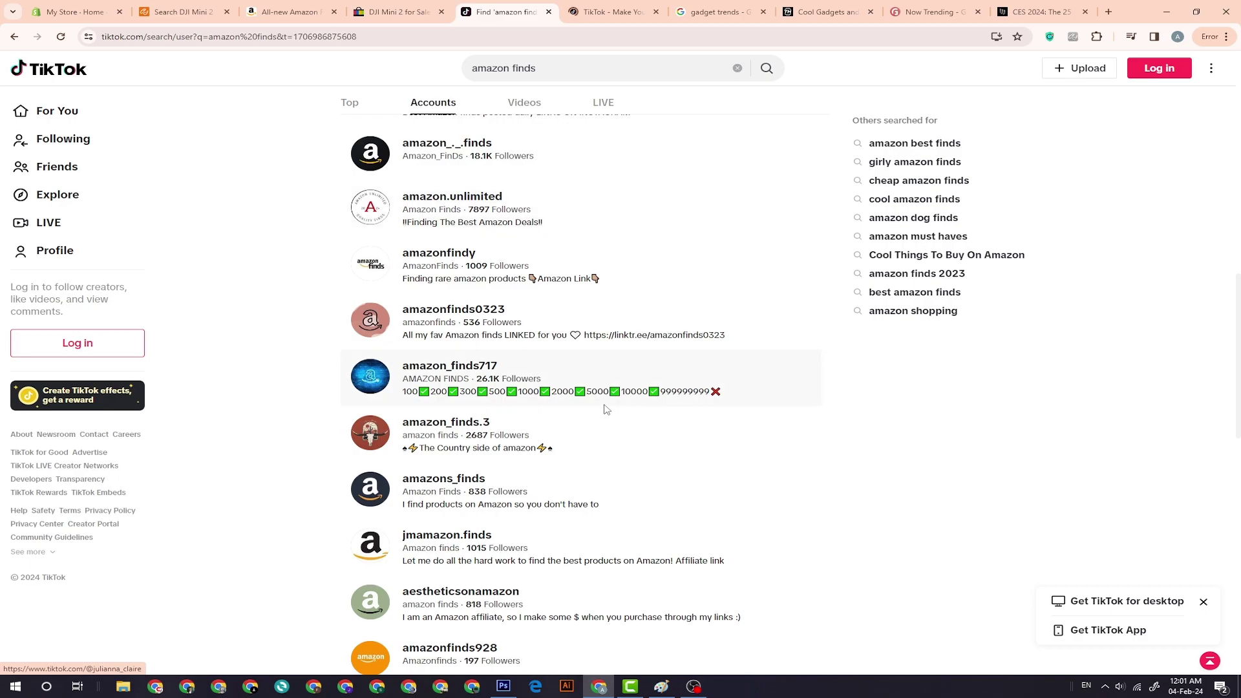
{"action": "scroll", "coordinate": [607, 410], "scroll_direction": "down", "scroll_amount": 4}
{"action": "scroll", "coordinate": [606, 410], "scroll_direction": "down", "scroll_amount": 3}
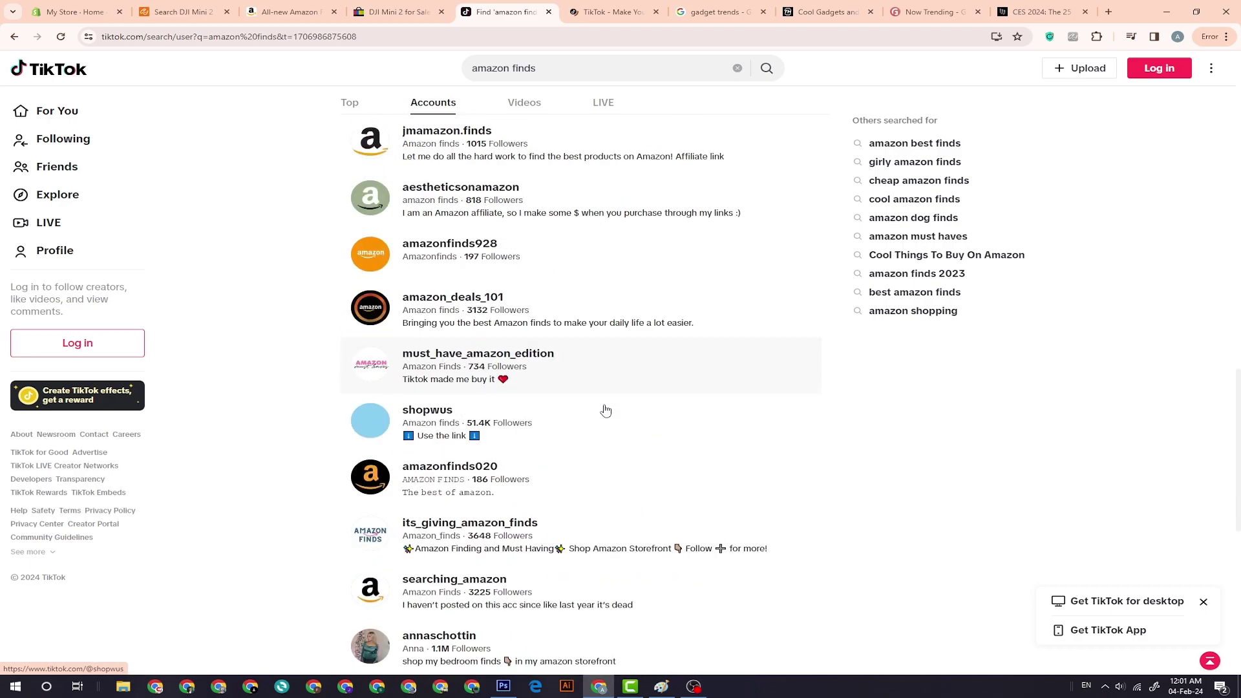
{"action": "scroll", "coordinate": [428, 426], "scroll_direction": "down", "scroll_amount": 3}
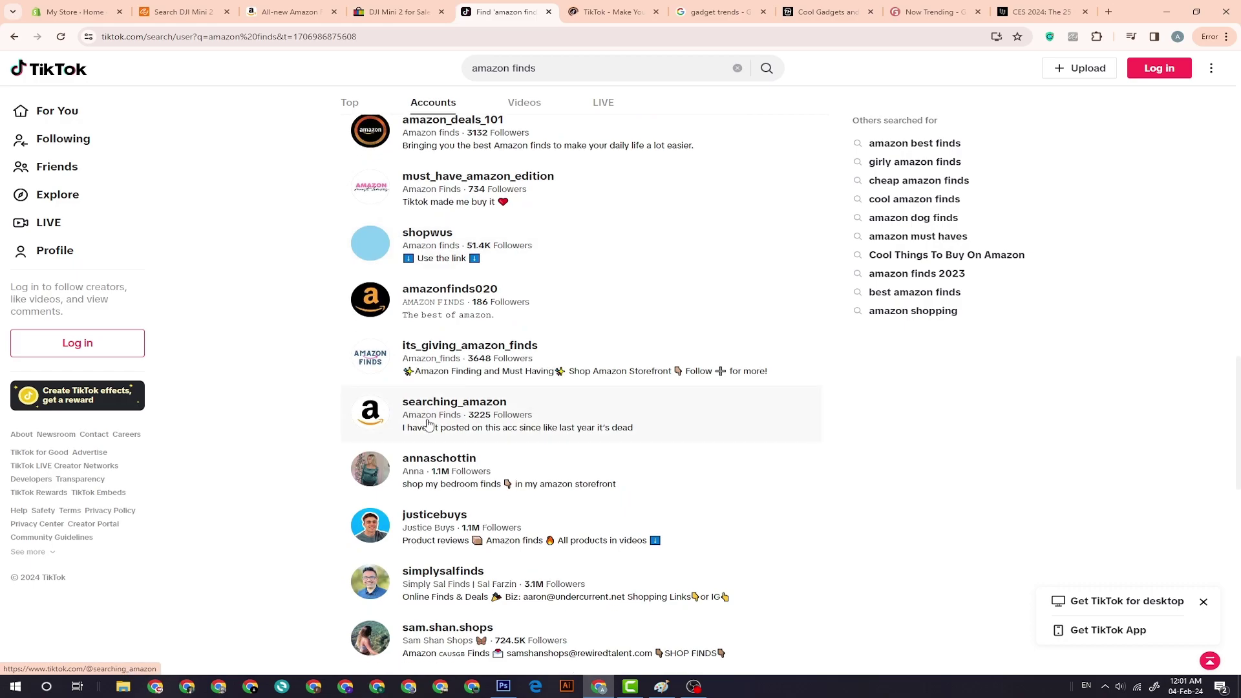
{"action": "scroll", "coordinate": [577, 447], "scroll_direction": "down", "scroll_amount": 4}
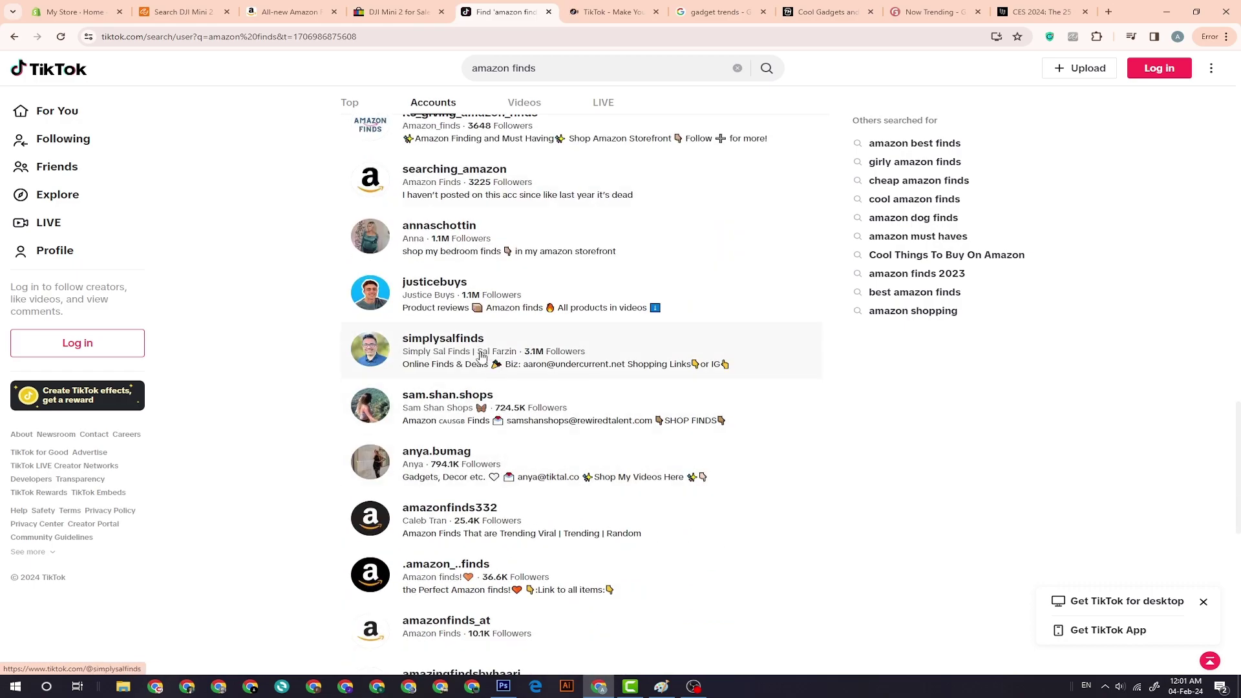
Open the simplysalfinds and sam.shan.shops profiles in new tabs
{"action": "right_click", "coordinate": [455, 340]}
{"action": "left_click", "coordinate": [497, 353]}
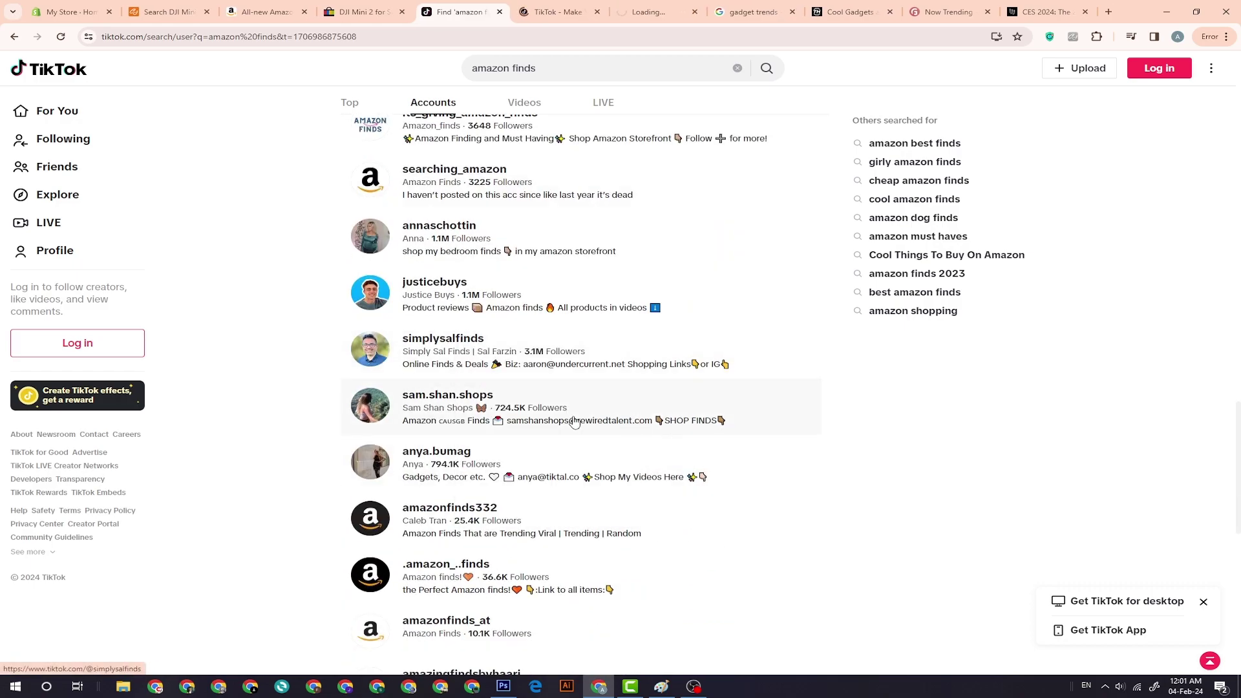
{"action": "right_click", "coordinate": [446, 395]}
{"action": "left_click", "coordinate": [478, 406]}
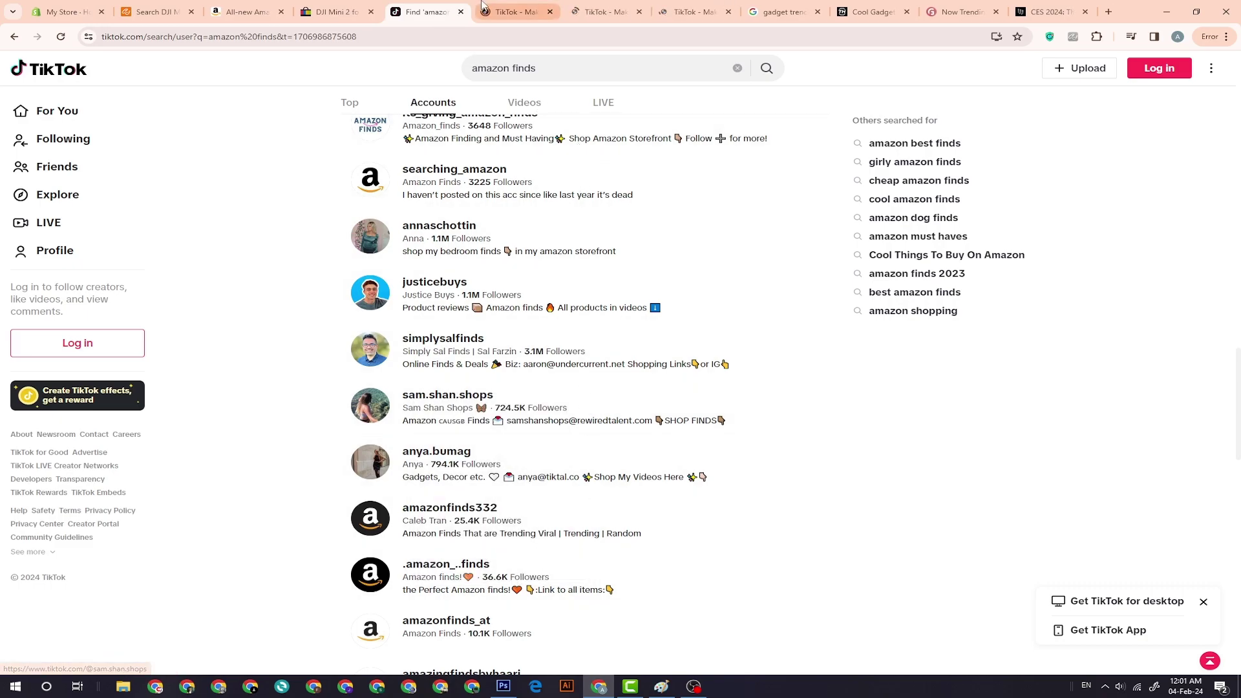
Switch to the profile of the creator with 2.3M followers and examine its Amazon finds videos and their view counts
{"action": "key", "text": "ctrl+Tab"}
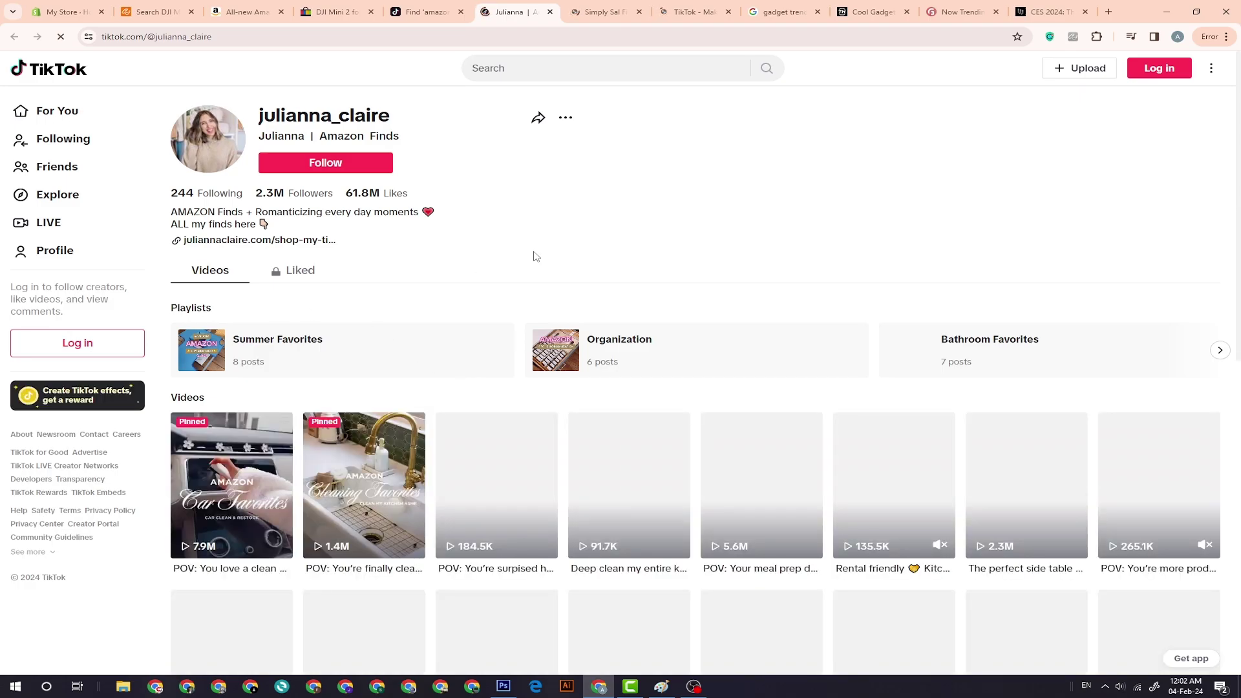
{"action": "scroll", "coordinate": [565, 280], "scroll_direction": "down", "scroll_amount": 1}
{"action": "scroll", "coordinate": [564, 279], "scroll_direction": "down", "scroll_amount": 2}
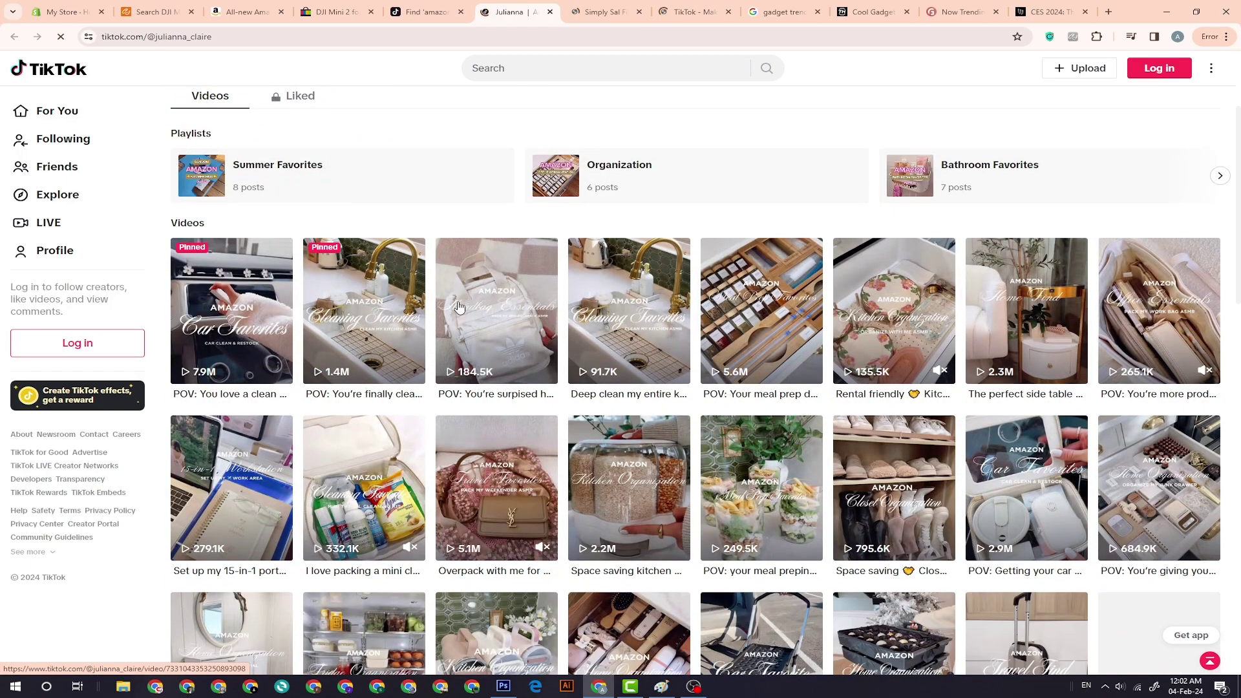
{"action": "scroll", "coordinate": [748, 458], "scroll_direction": "down", "scroll_amount": 3}
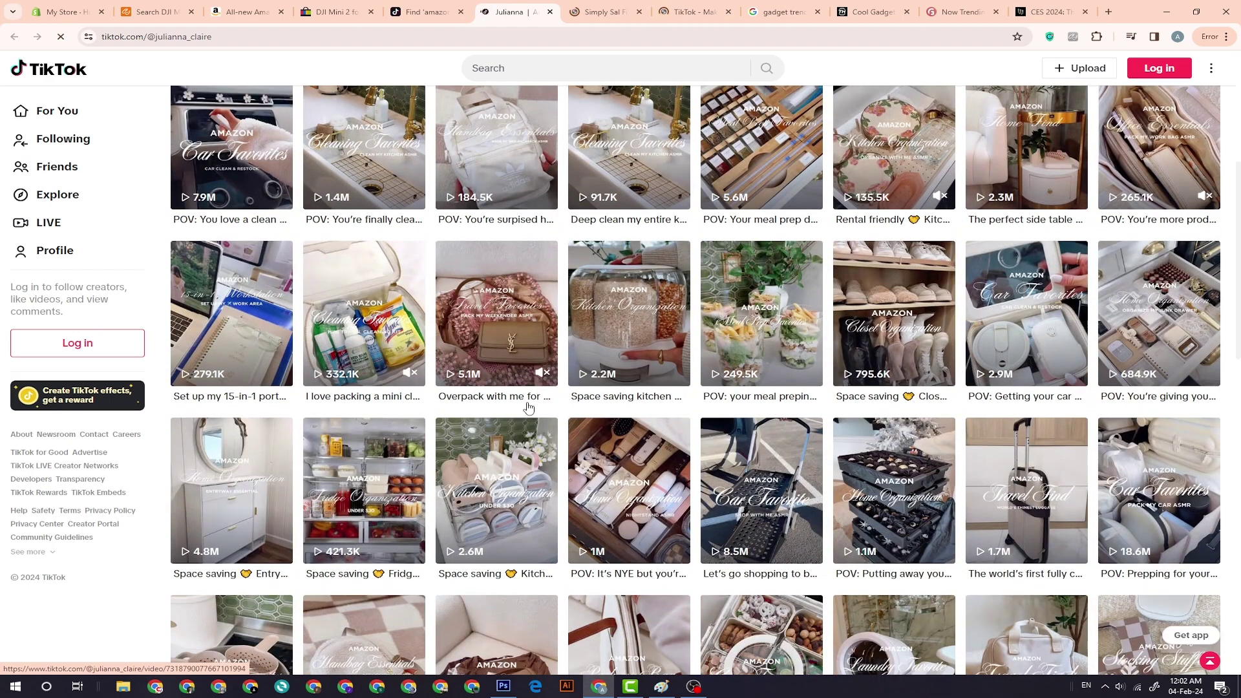
{"action": "scroll", "coordinate": [809, 334], "scroll_direction": "down", "scroll_amount": 5}
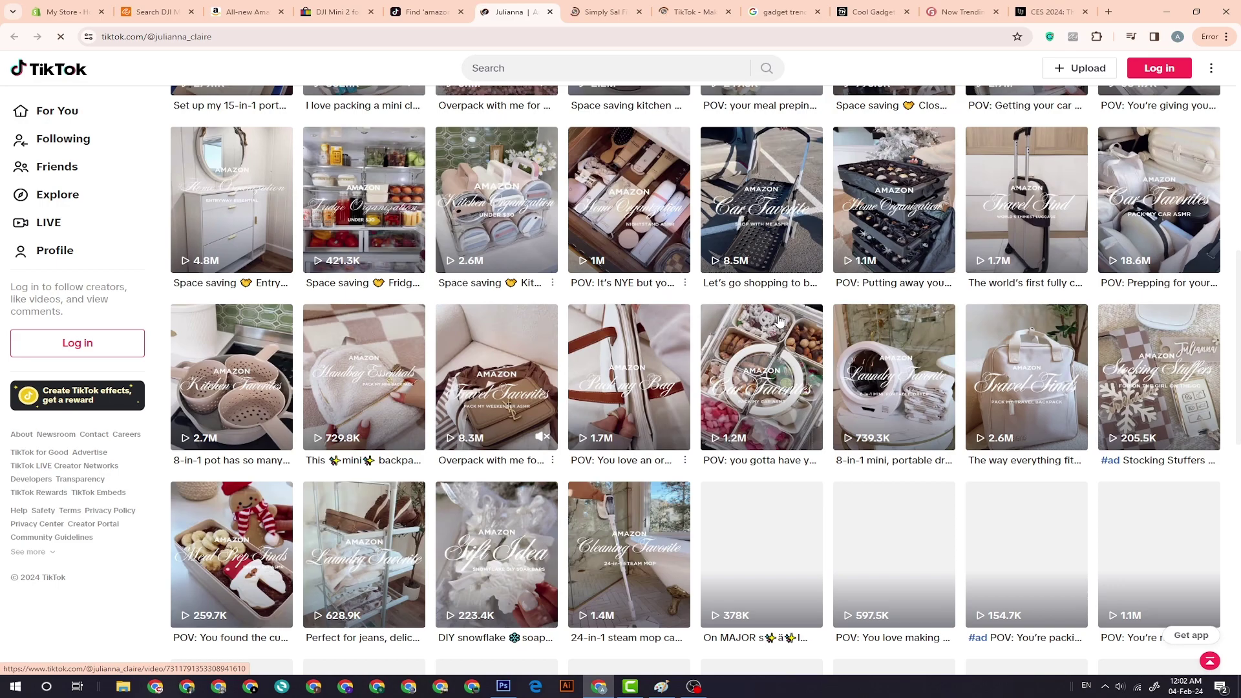
{"action": "scroll", "coordinate": [779, 320], "scroll_direction": "down", "scroll_amount": 5}
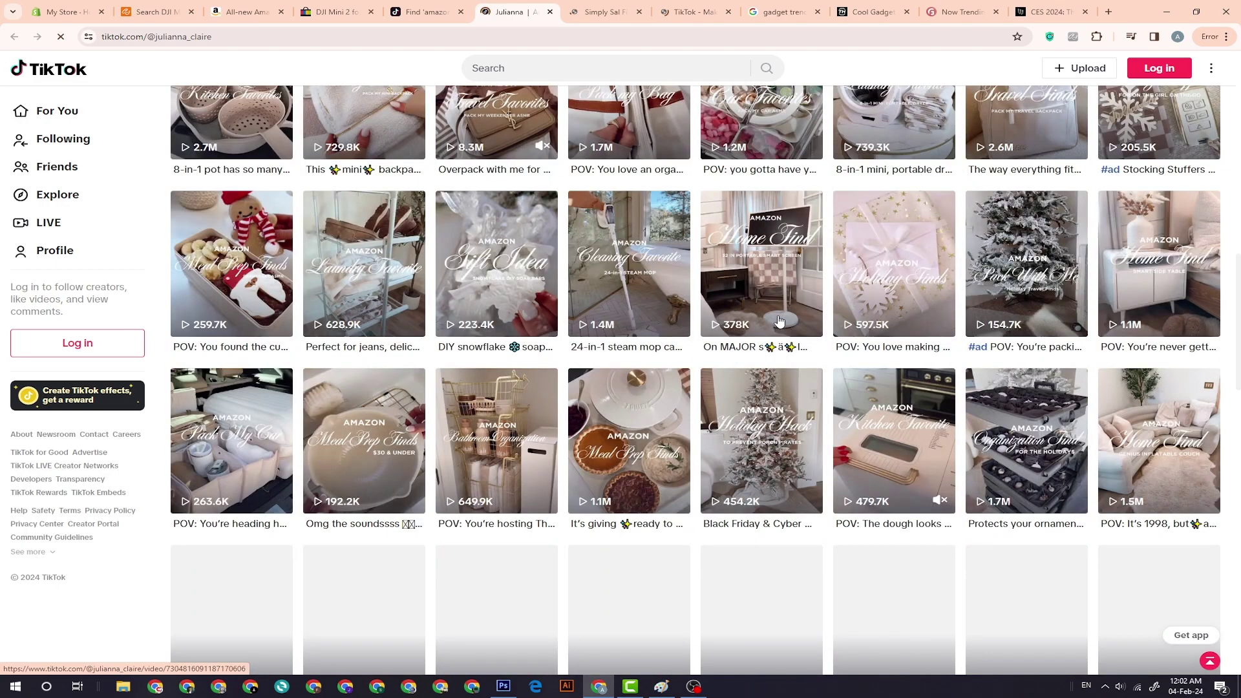
{"action": "scroll", "coordinate": [780, 321], "scroll_direction": "down", "scroll_amount": 4}
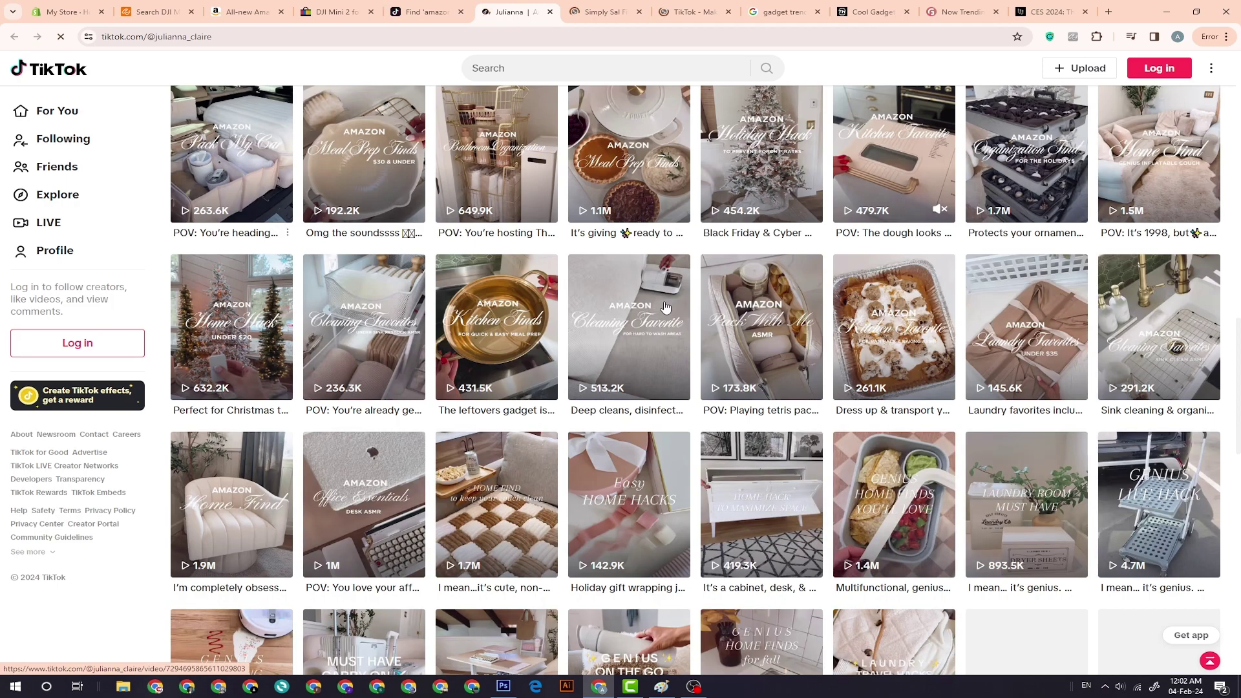
{"action": "scroll", "coordinate": [666, 306], "scroll_direction": "down", "scroll_amount": 4}
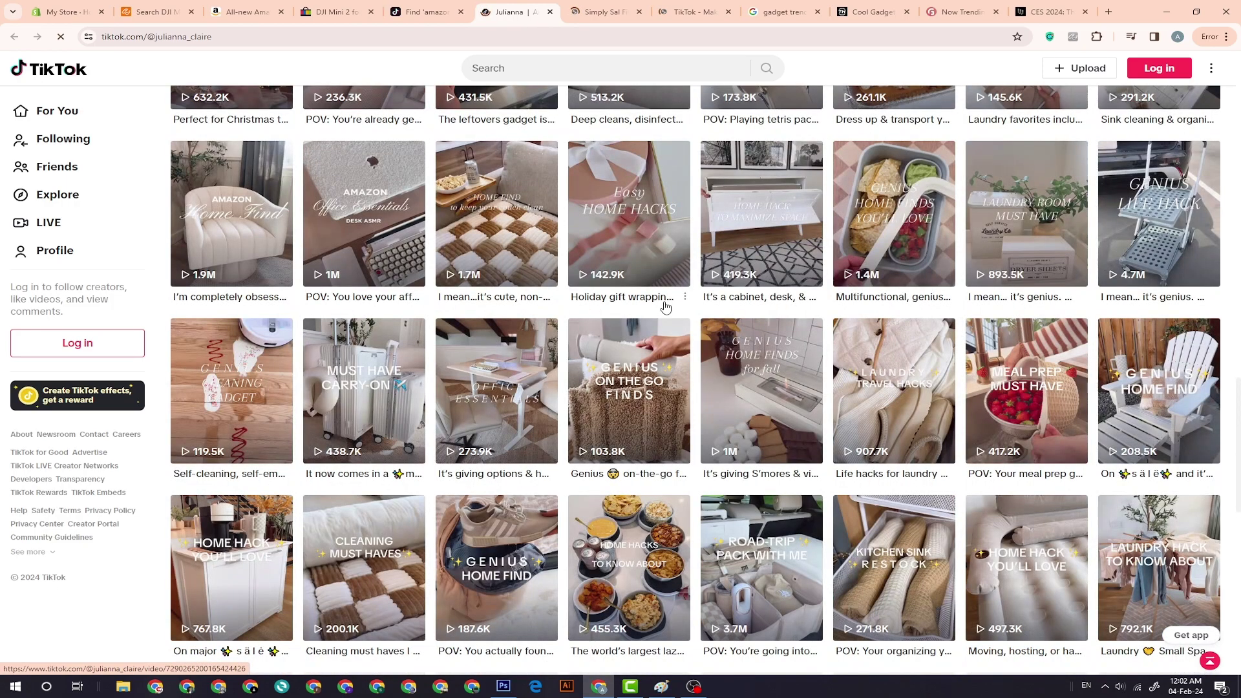
{"action": "scroll", "coordinate": [666, 306], "scroll_direction": "down", "scroll_amount": 5}
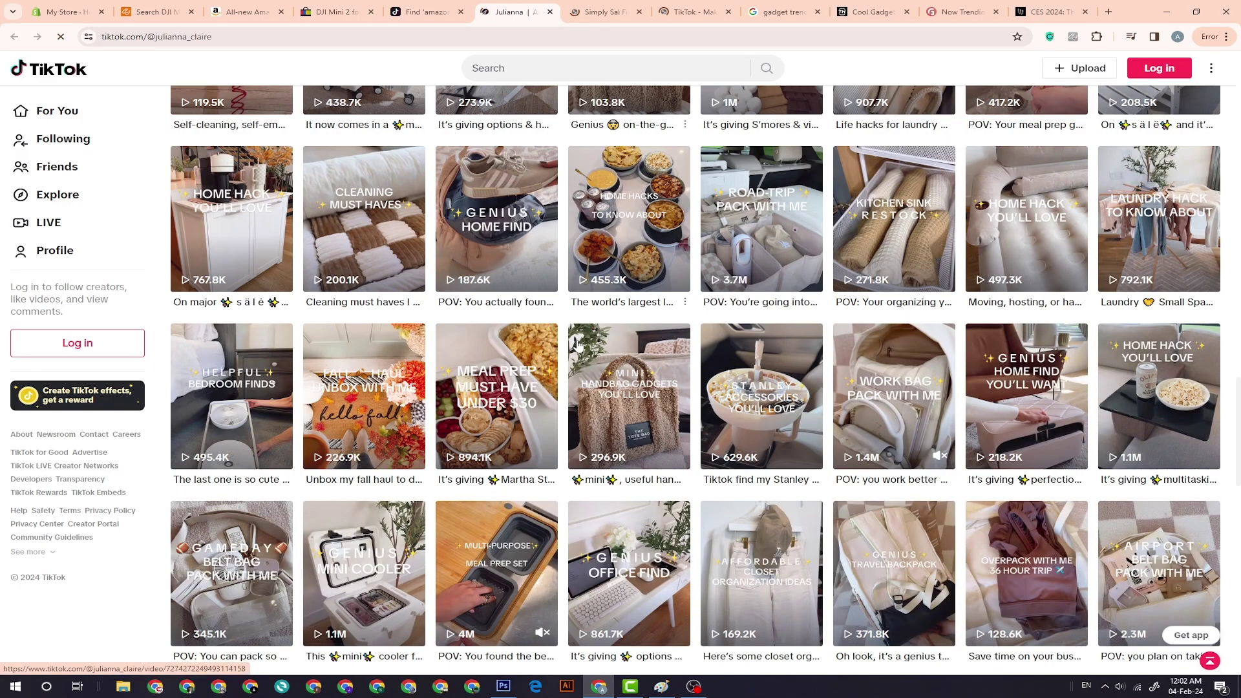
Switch to the simplysalfinds profile, examine its product videos and view counts, and return to the start of the profile
{"action": "left_click", "coordinate": [605, 13]}
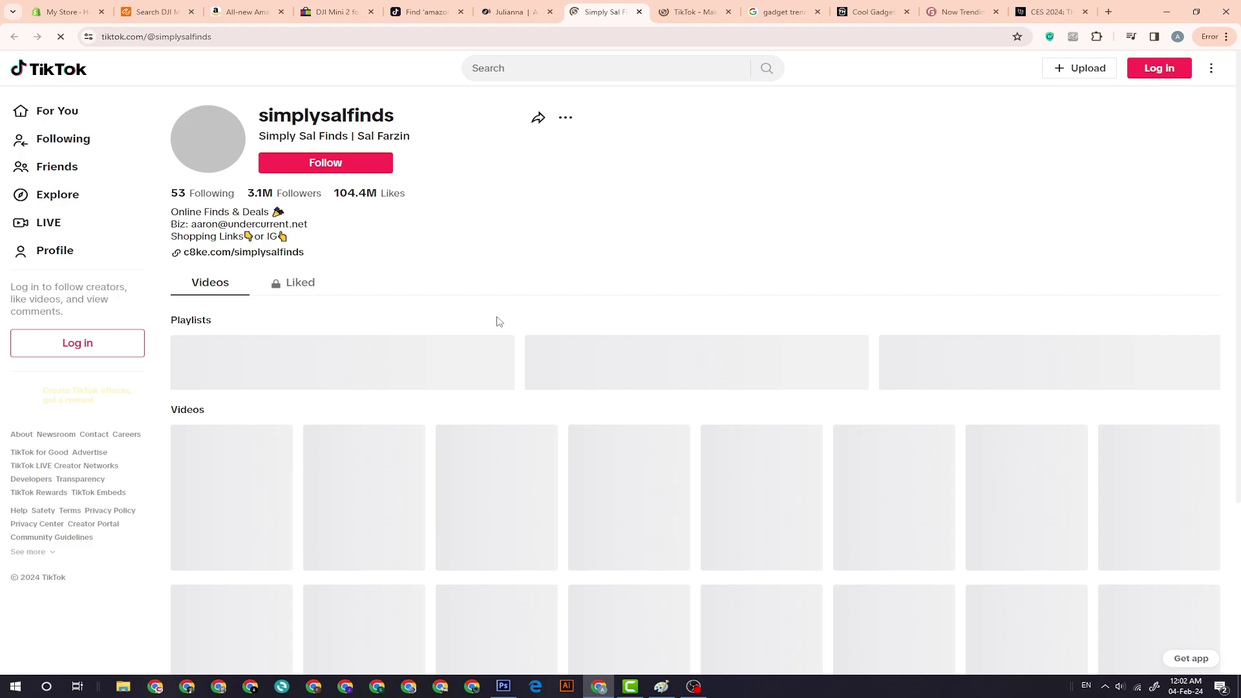
{"action": "scroll", "coordinate": [499, 322], "scroll_direction": "down", "scroll_amount": 2}
{"action": "scroll", "coordinate": [499, 321], "scroll_direction": "down", "scroll_amount": 3}
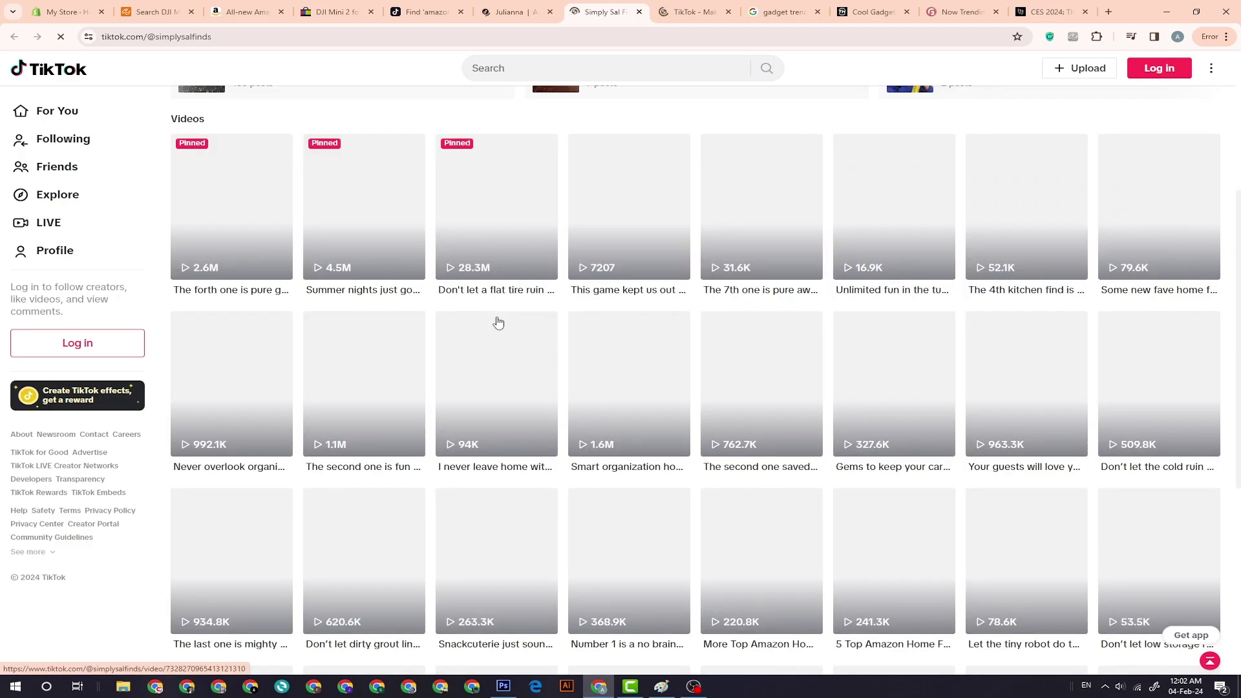
{"action": "scroll", "coordinate": [498, 322], "scroll_direction": "up", "scroll_amount": 3}
{"action": "scroll", "coordinate": [497, 322], "scroll_direction": "down", "scroll_amount": 3}
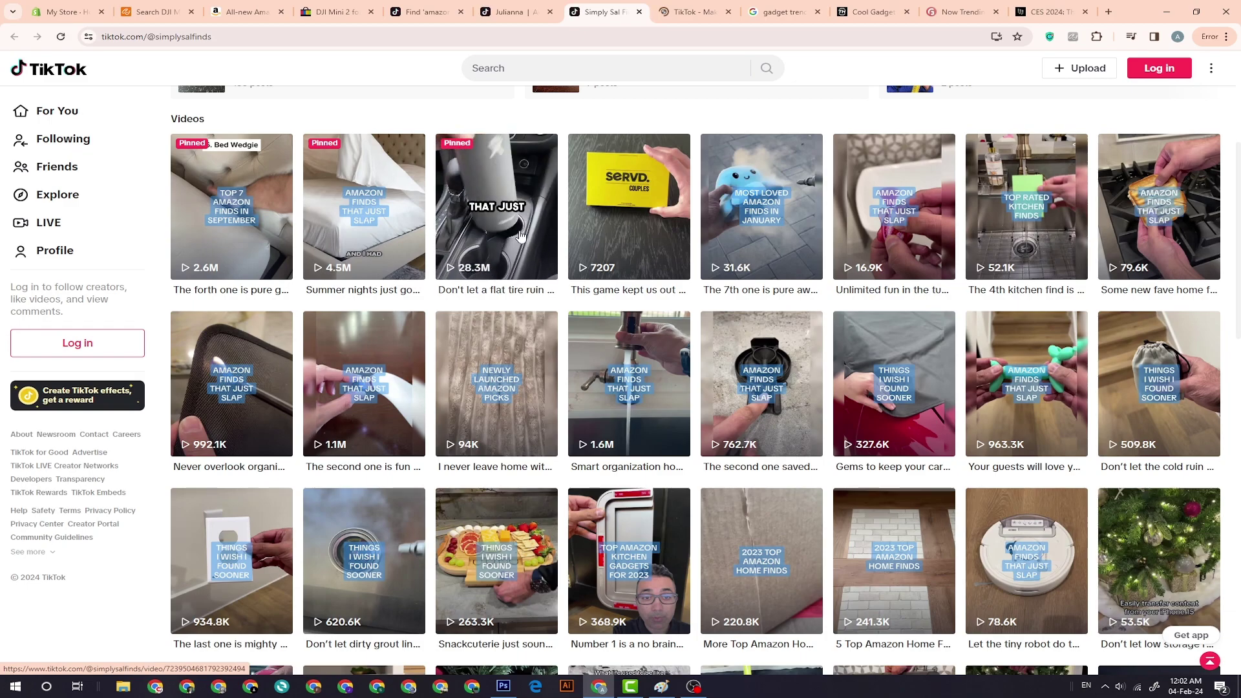
{"action": "scroll", "coordinate": [530, 246], "scroll_direction": "down", "scroll_amount": 5}
{"action": "scroll", "coordinate": [521, 235], "scroll_direction": "down", "scroll_amount": 1}
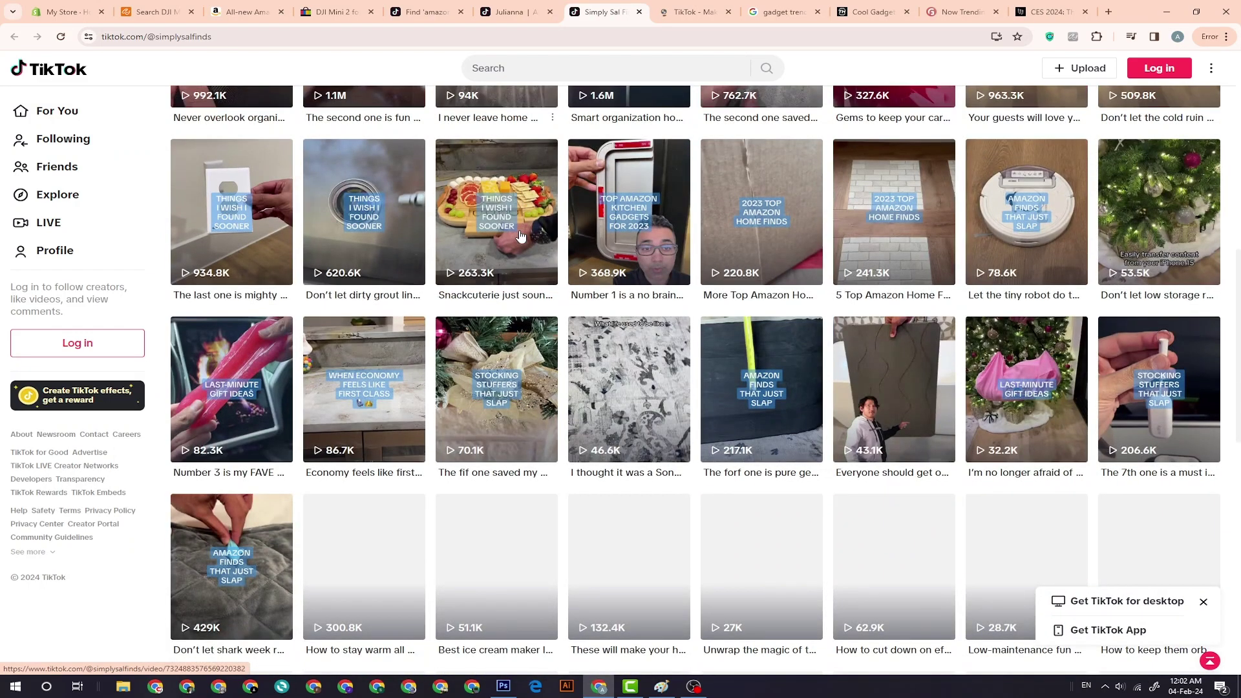
{"action": "scroll", "coordinate": [521, 235], "scroll_direction": "down", "scroll_amount": 1}
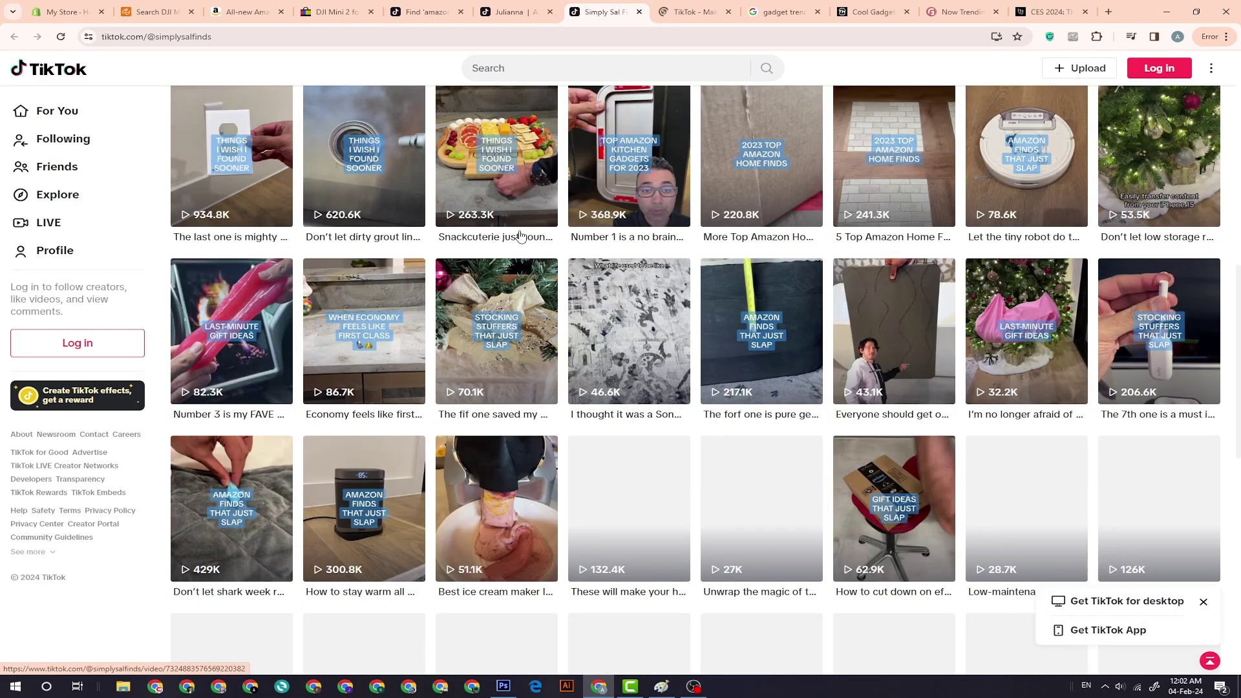
{"action": "scroll", "coordinate": [521, 235], "scroll_direction": "down", "scroll_amount": 1}
{"action": "scroll", "coordinate": [804, 246], "scroll_direction": "down", "scroll_amount": 9}
{"action": "scroll", "coordinate": [804, 246], "scroll_direction": "down", "scroll_amount": 20}
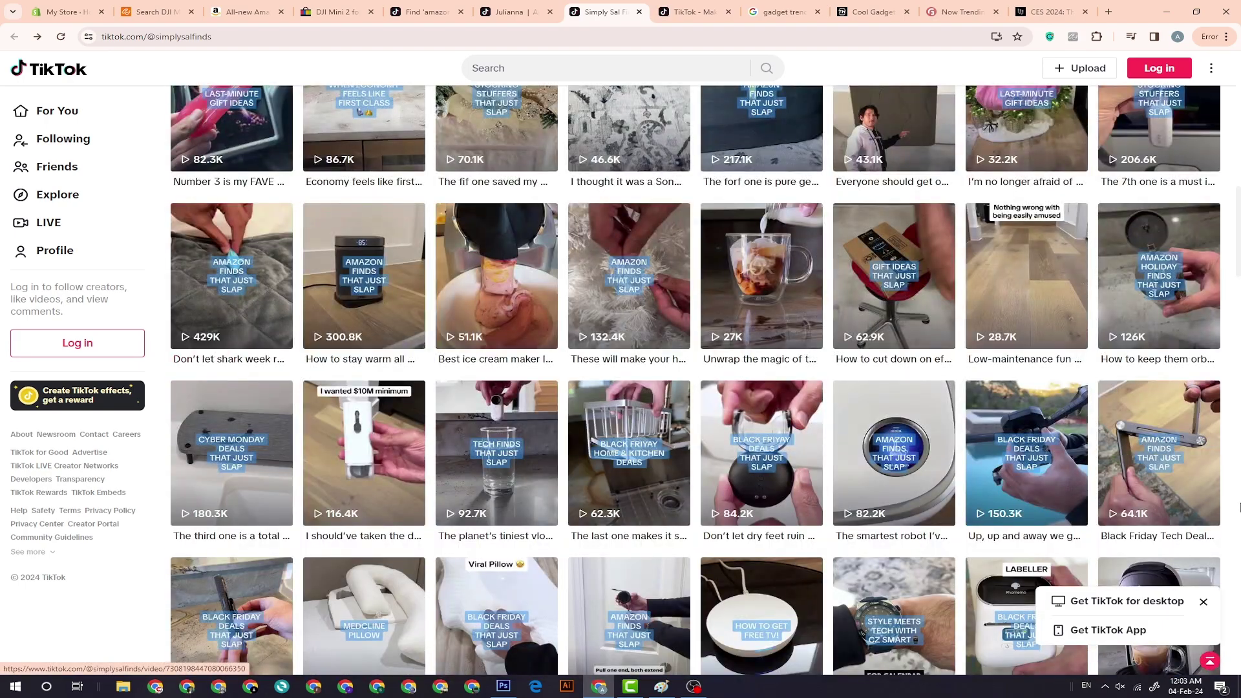
{"action": "left_click_drag", "start_coordinate": [1238, 507], "coordinate": [1238, 91]}
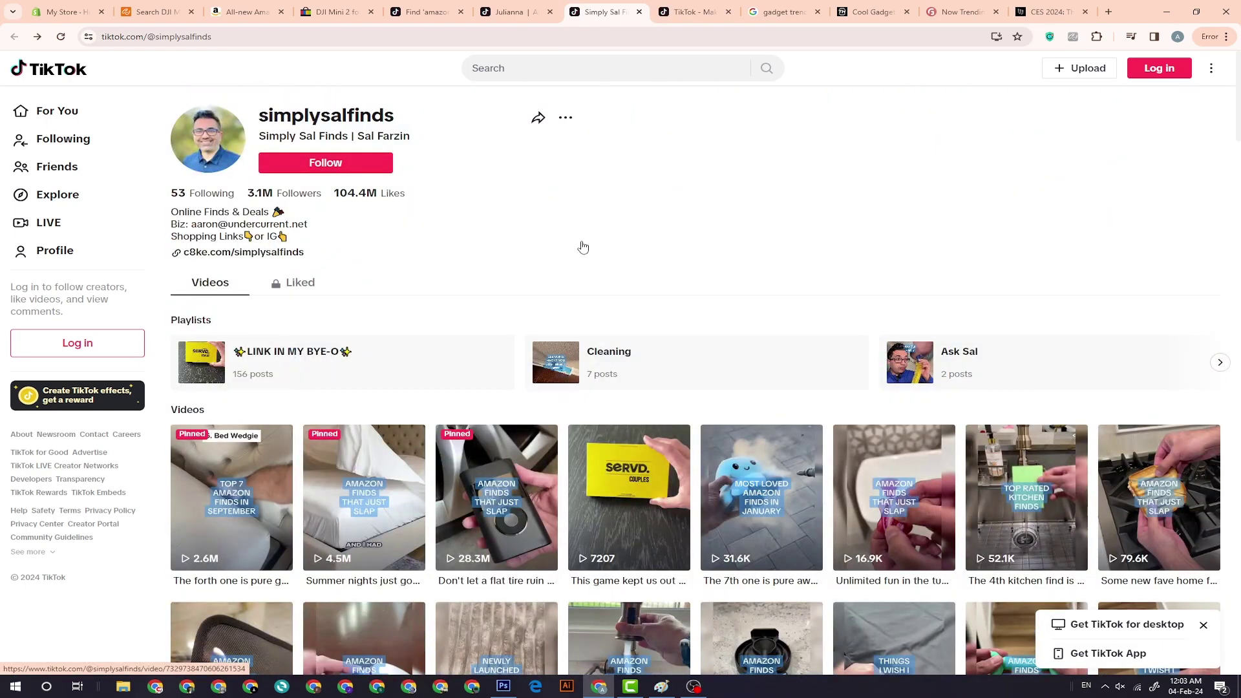
Follow the simplysalfinds bio link to the creator's Amazon storefront and browse its product posts and idea lists
{"action": "left_click", "coordinate": [227, 252]}
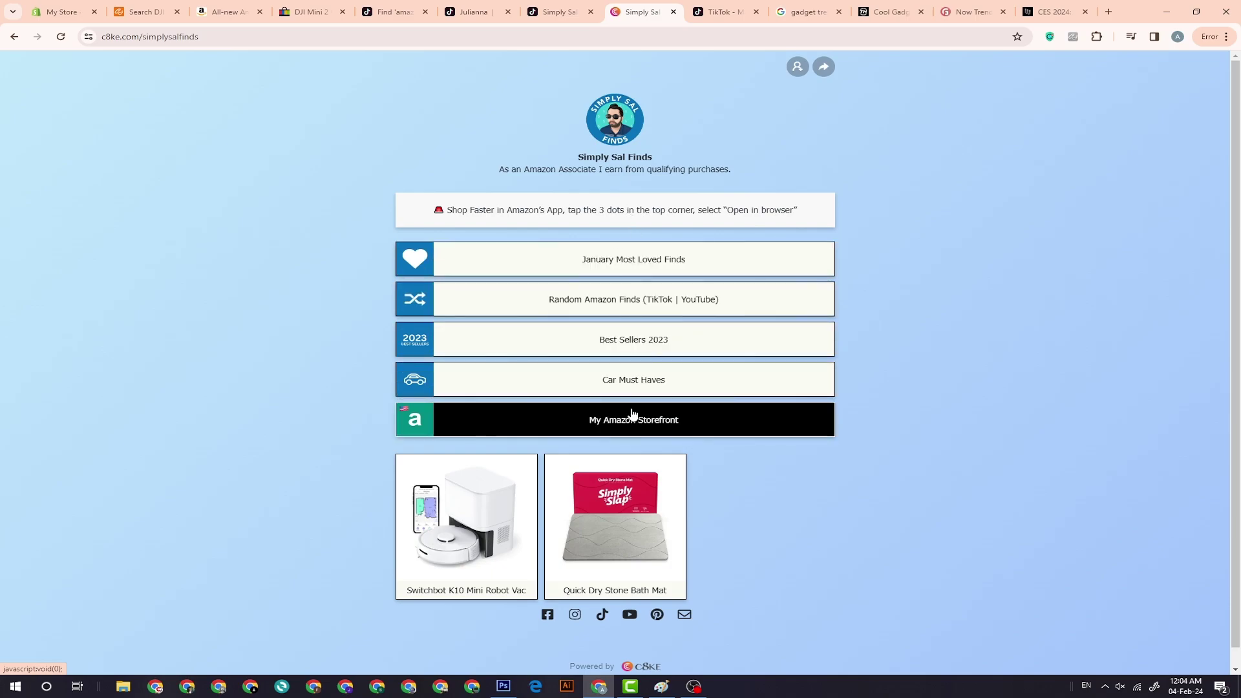
{"action": "left_click", "coordinate": [579, 422]}
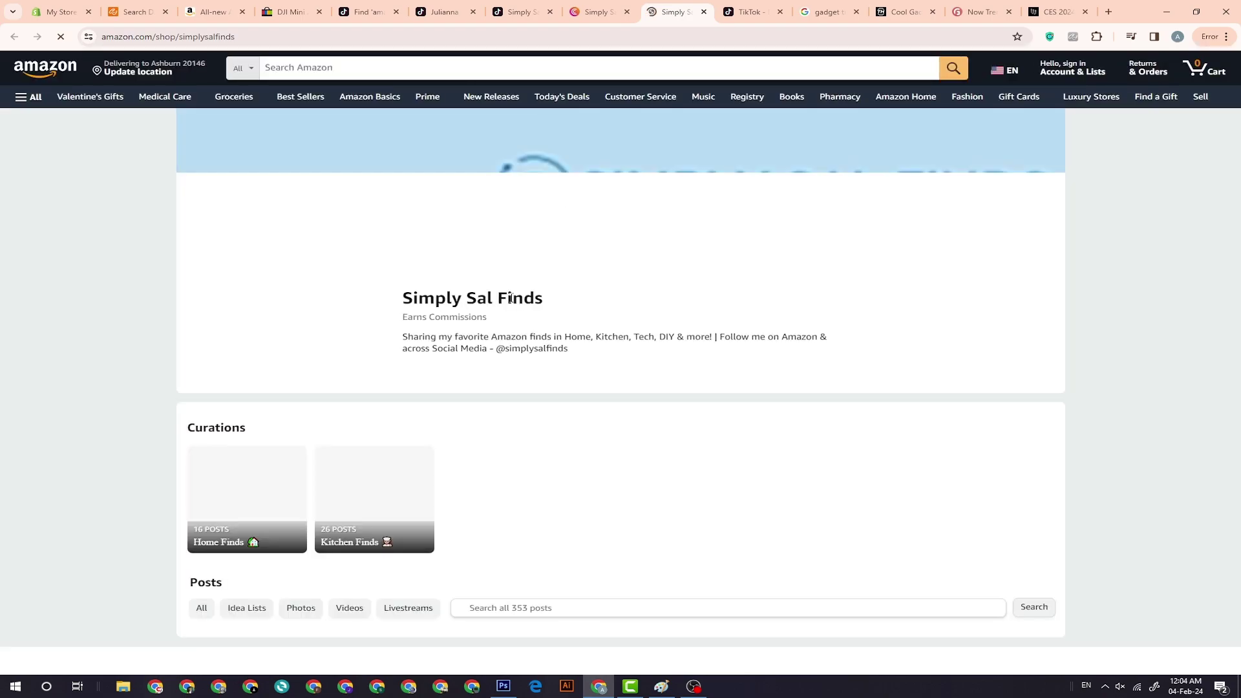
{"action": "scroll", "coordinate": [513, 303], "scroll_direction": "down", "scroll_amount": 6}
{"action": "scroll", "coordinate": [512, 302], "scroll_direction": "down", "scroll_amount": 2}
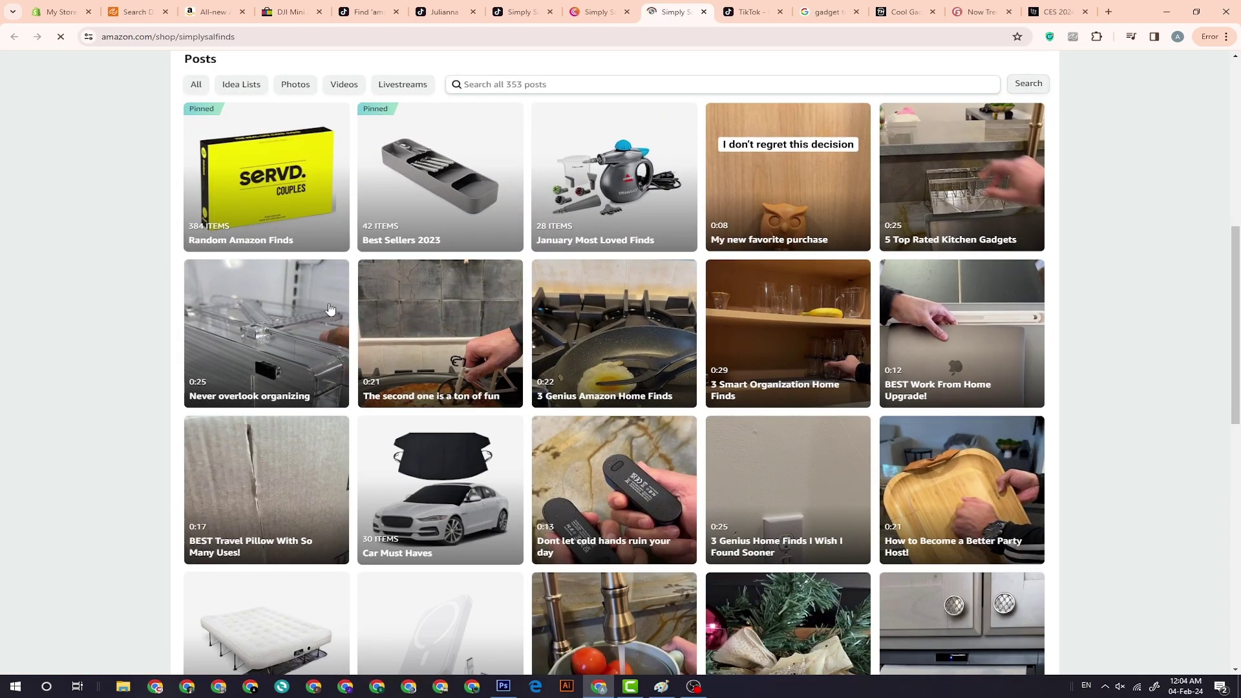
{"action": "scroll", "coordinate": [566, 326], "scroll_direction": "down", "scroll_amount": 3}
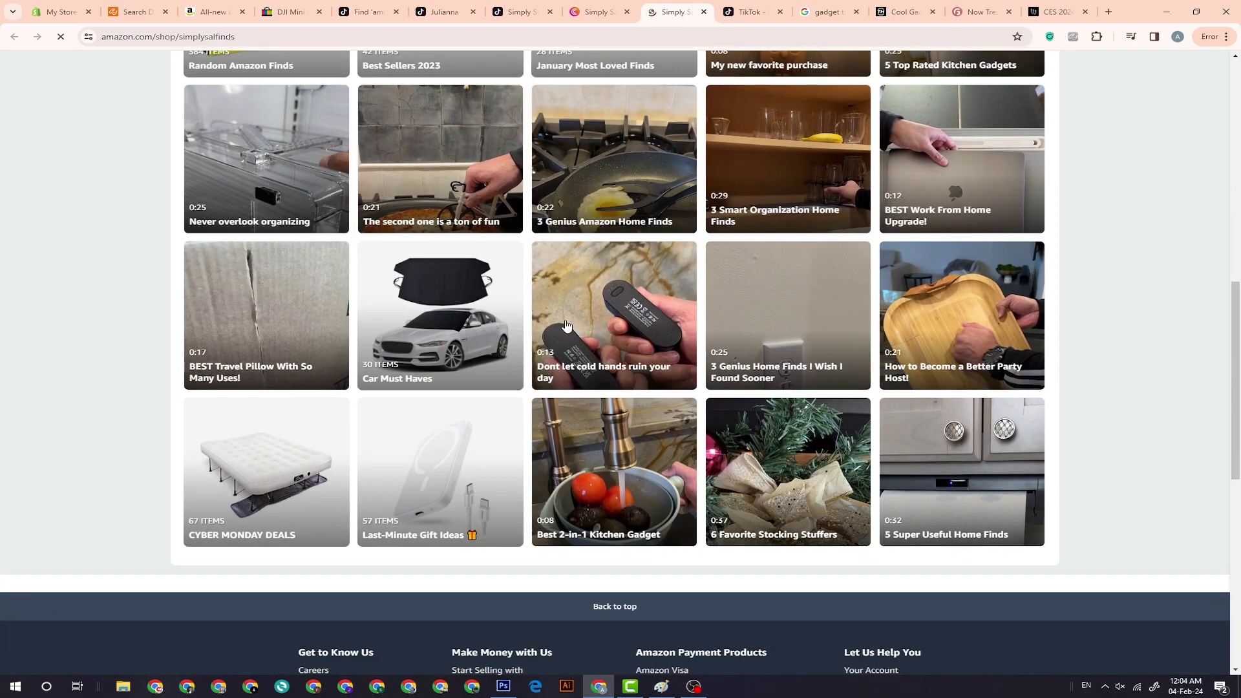
{"action": "scroll", "coordinate": [566, 325], "scroll_direction": "up", "scroll_amount": 6}
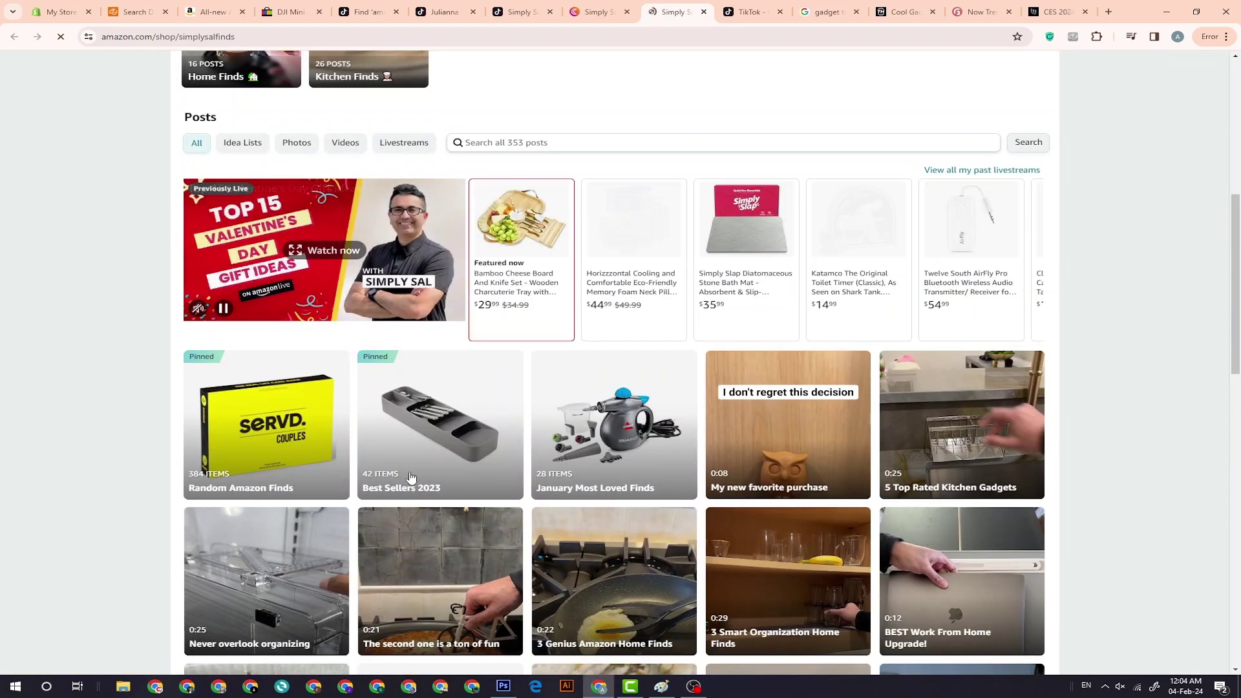
Browse the creator's storefront posts, open the "Take Me To Your Leader!" video and pause it
{"action": "scroll", "coordinate": [589, 379], "scroll_direction": "down", "scroll_amount": 7}
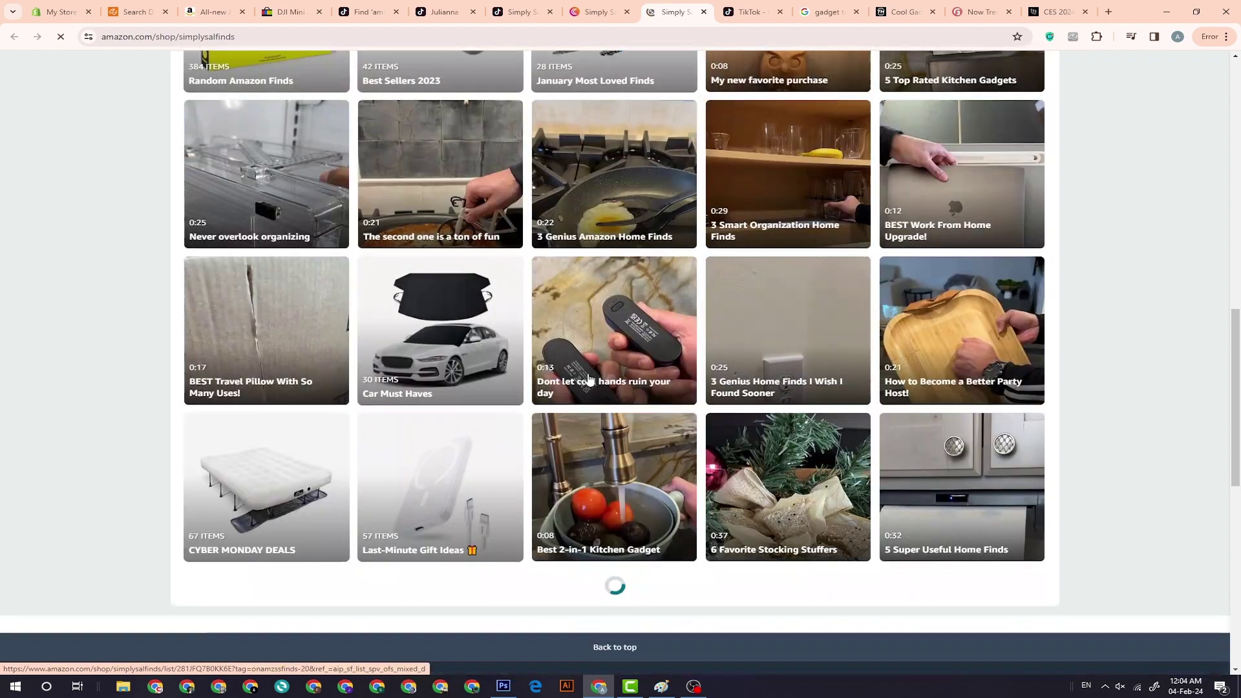
{"action": "scroll", "coordinate": [589, 379], "scroll_direction": "down", "scroll_amount": 3}
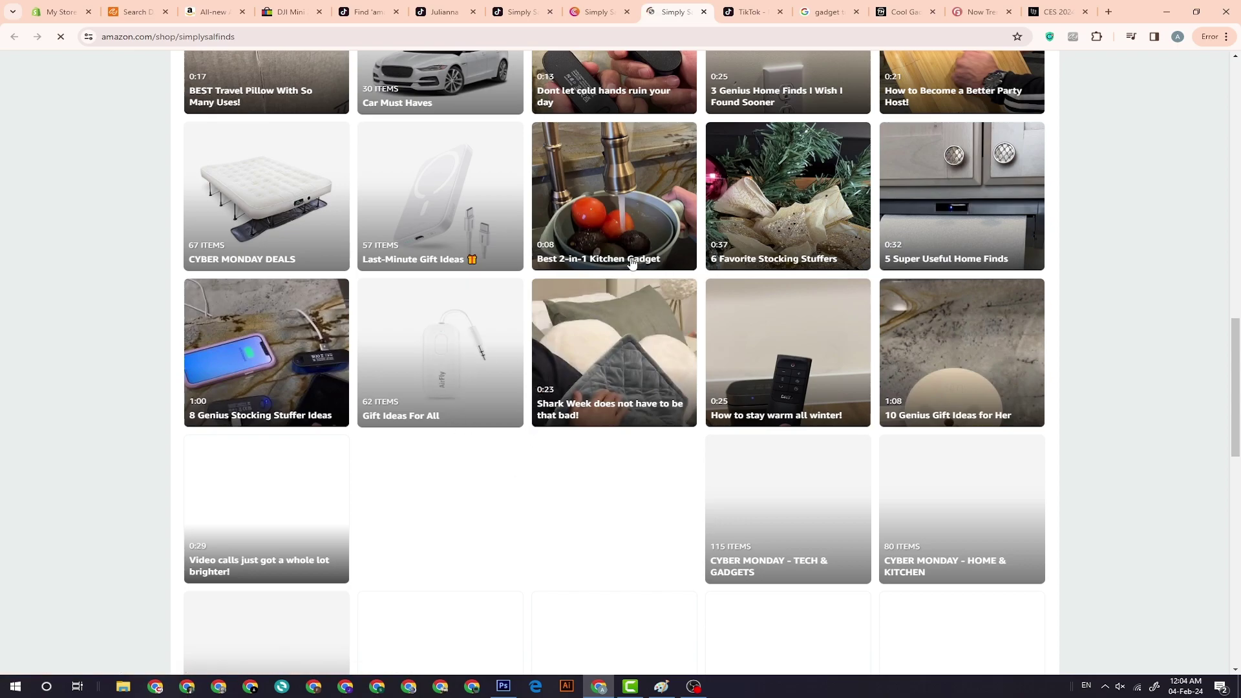
{"action": "scroll", "coordinate": [722, 304], "scroll_direction": "down", "scroll_amount": 3}
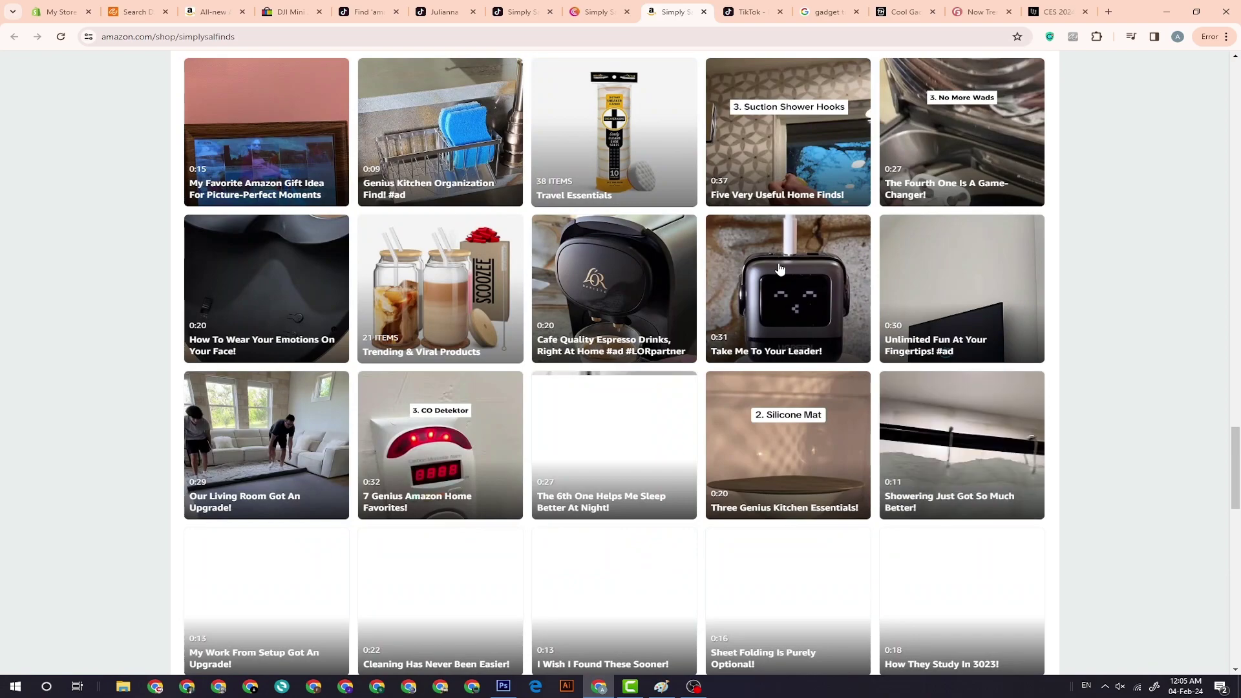
{"action": "left_click", "coordinate": [722, 304]}
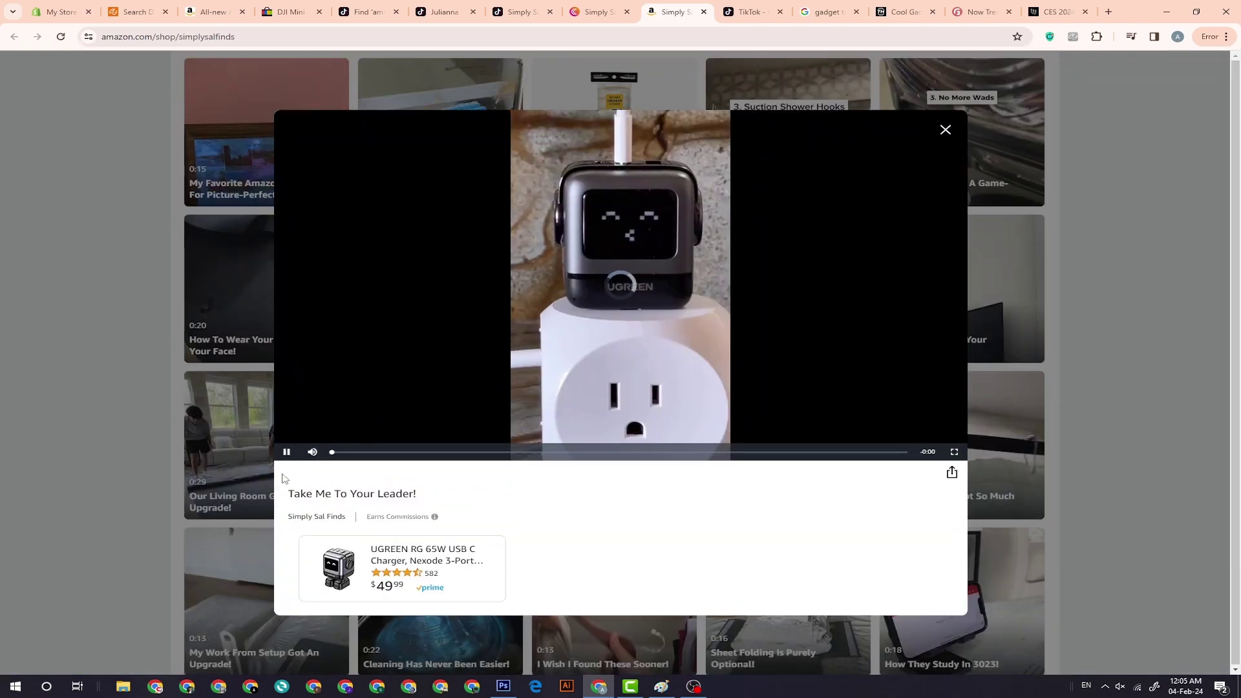
{"action": "left_click", "coordinate": [287, 451]}
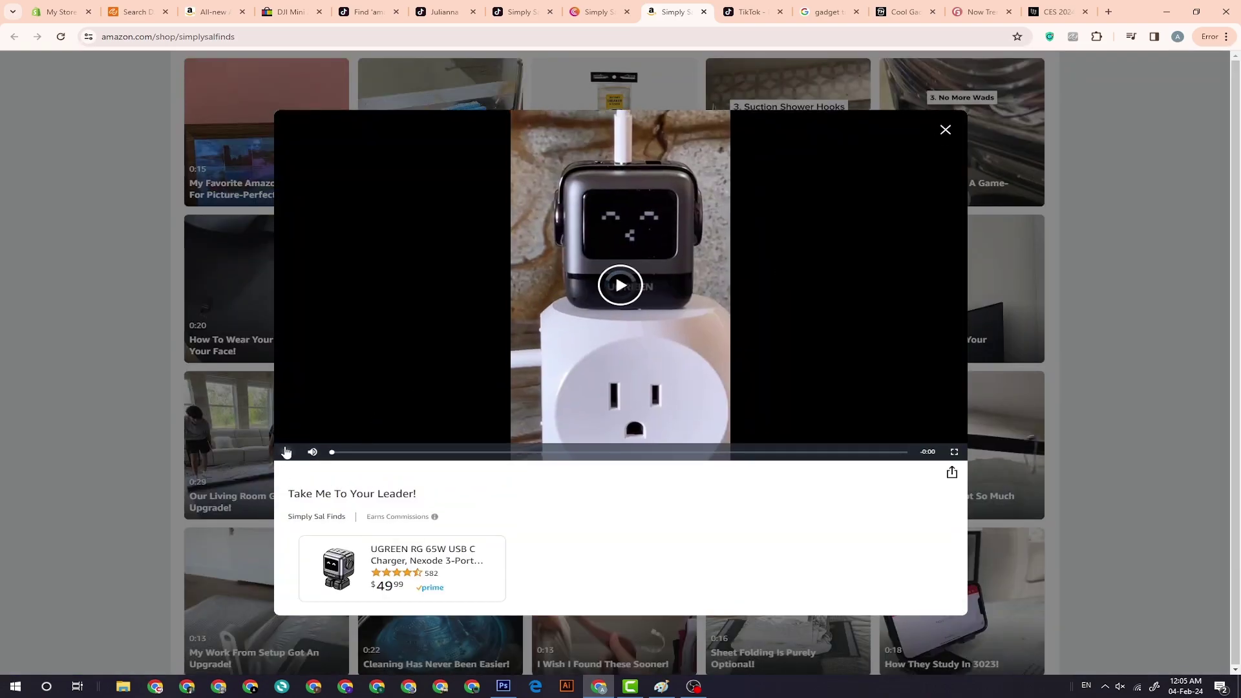
Open the product page of the UGREEN RG 65W charger featured in the video and close the storefront tab
{"action": "left_click", "coordinate": [401, 552]}
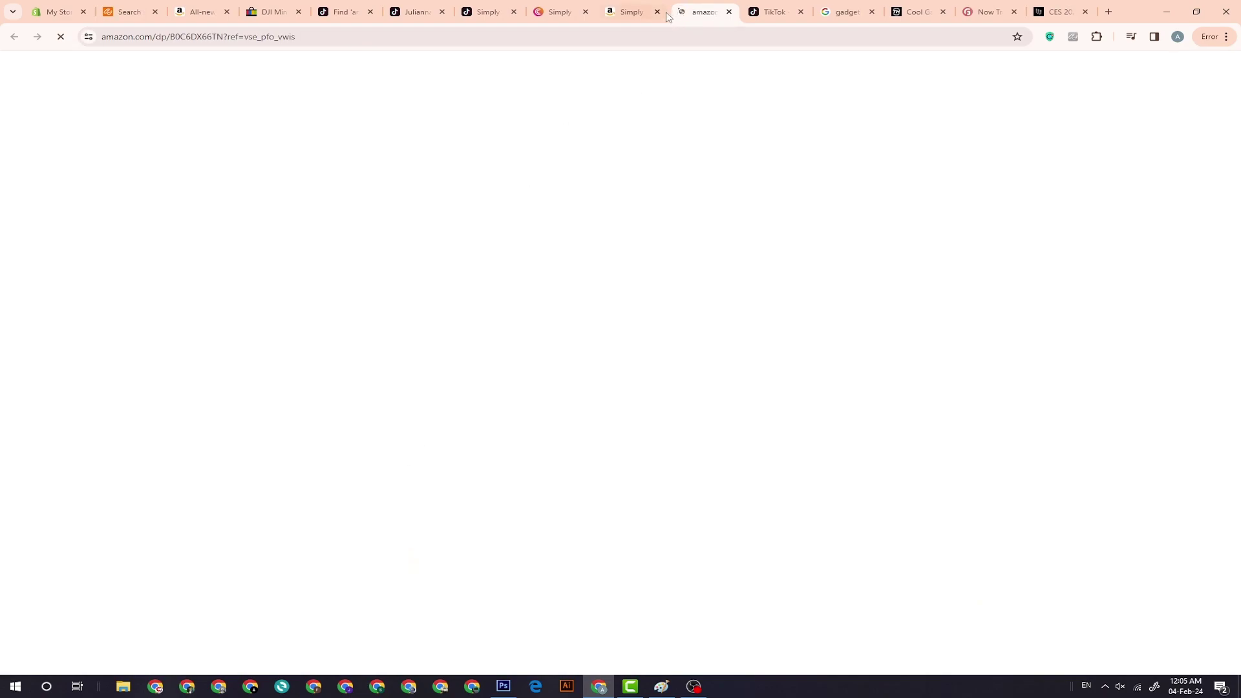
{"action": "left_click", "coordinate": [640, 12]}
{"action": "key", "text": "ctrl+w"}
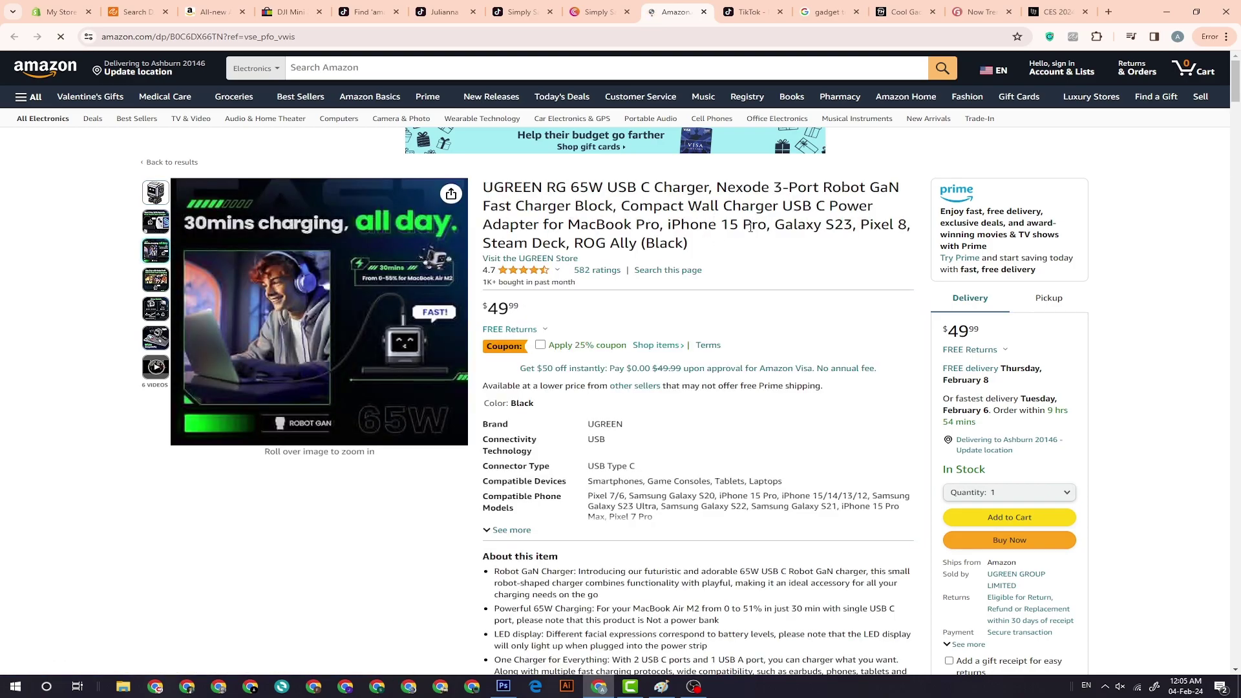
Copy the charger's title up to "MacBook Pro" and search CJdropshipping for it
{"action": "left_click_drag", "start_coordinate": [695, 242], "coordinate": [664, 228]}
{"action": "right_click", "coordinate": [658, 223]}
{"action": "left_click", "coordinate": [675, 246]}
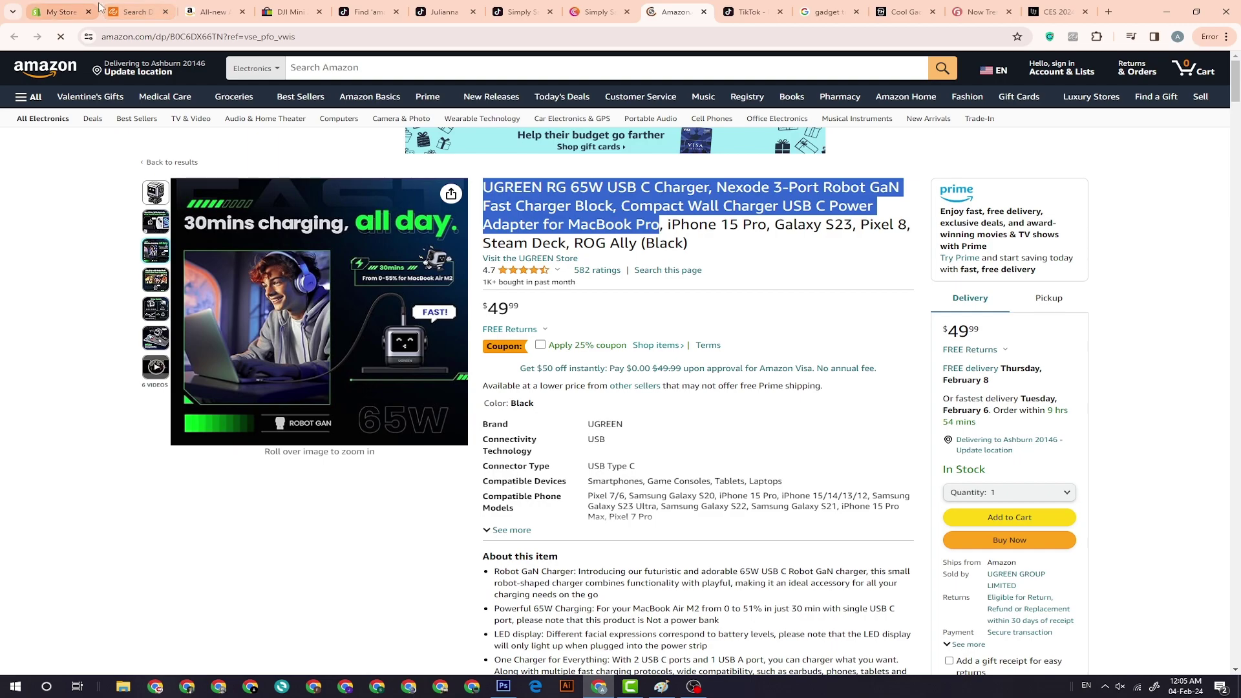
{"action": "key", "text": "ctrl+2"}
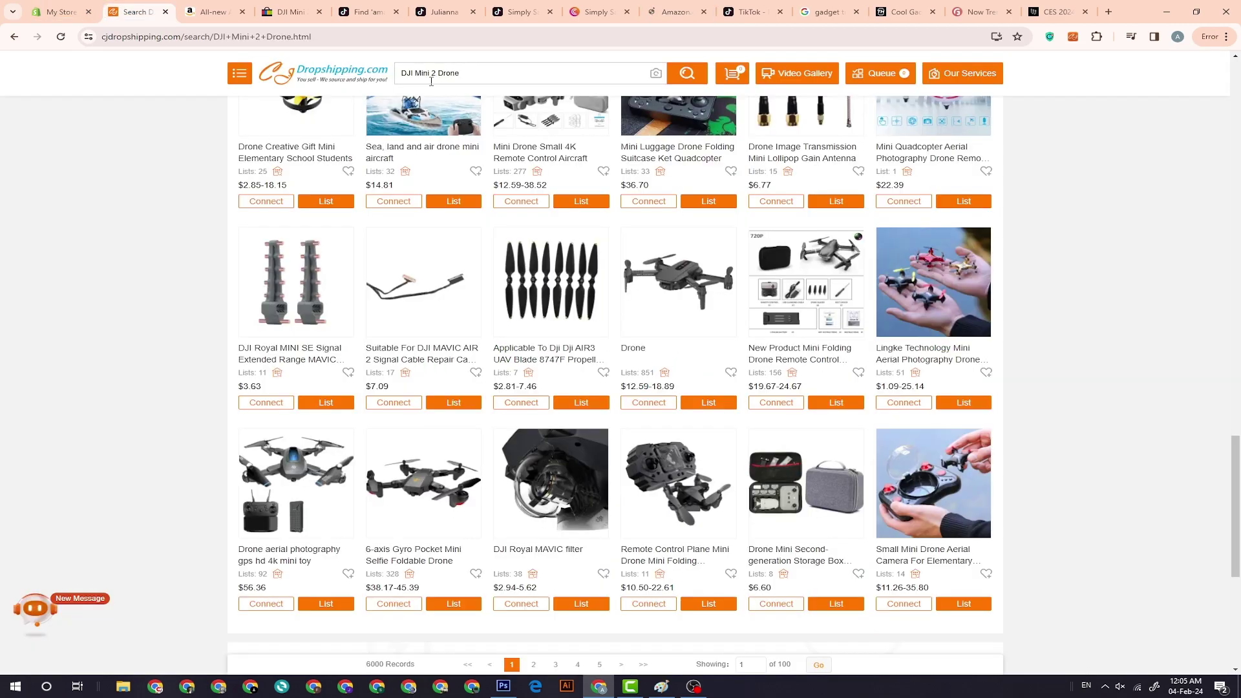
{"action": "left_click_drag", "start_coordinate": [460, 74], "coordinate": [399, 80]}
{"action": "key", "text": "ctrl+v"}
{"action": "left_click", "coordinate": [687, 84]}
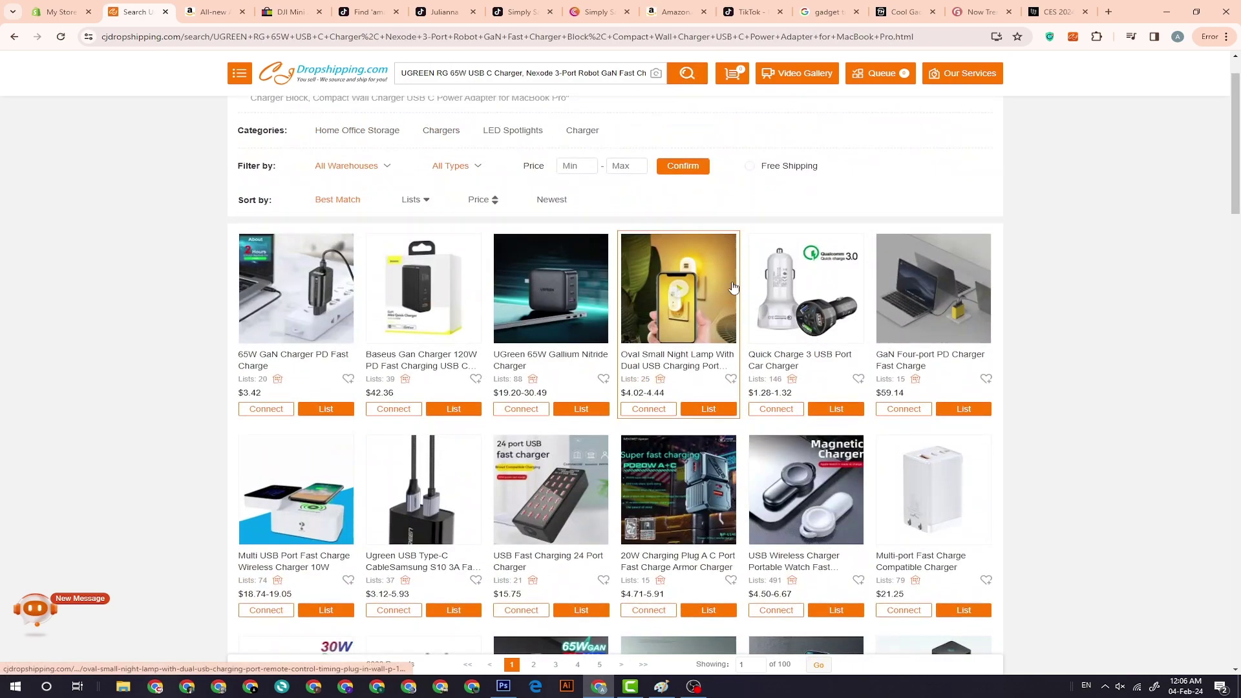
Examine the charger search results down to the product sourcing request form and return to the start of the results
{"action": "scroll", "coordinate": [504, 328], "scroll_direction": "down", "scroll_amount": 10}
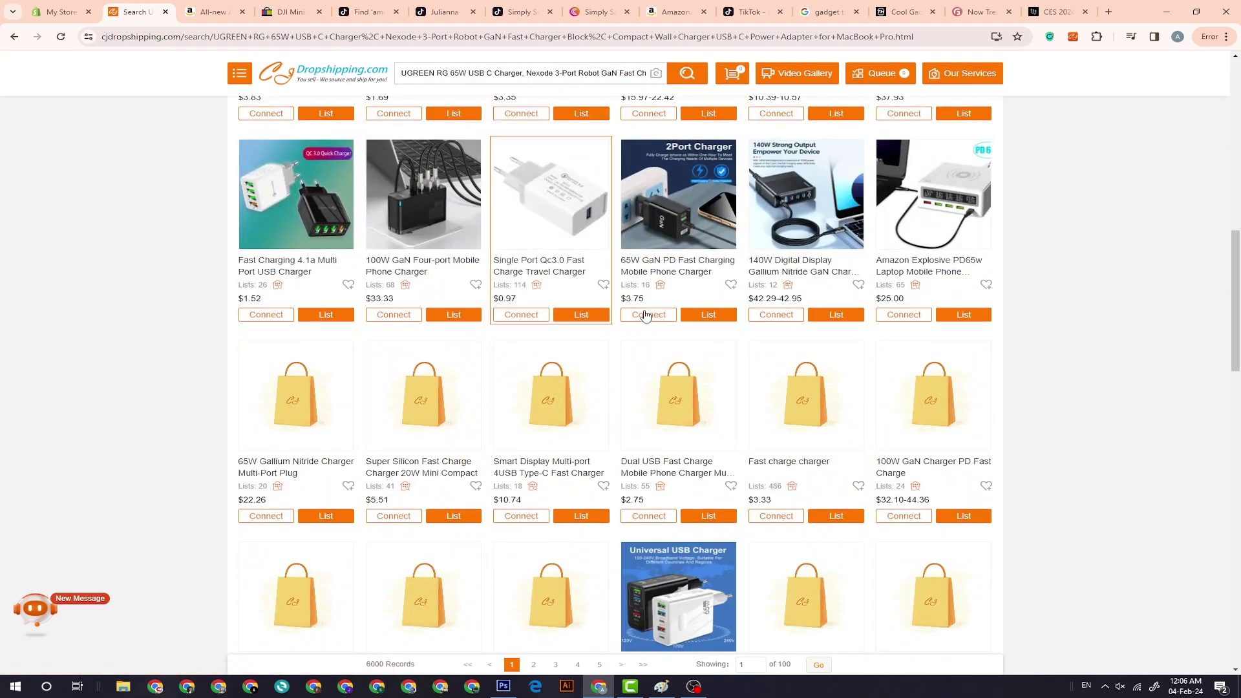
{"action": "scroll", "coordinate": [630, 272], "scroll_direction": "down", "scroll_amount": 6}
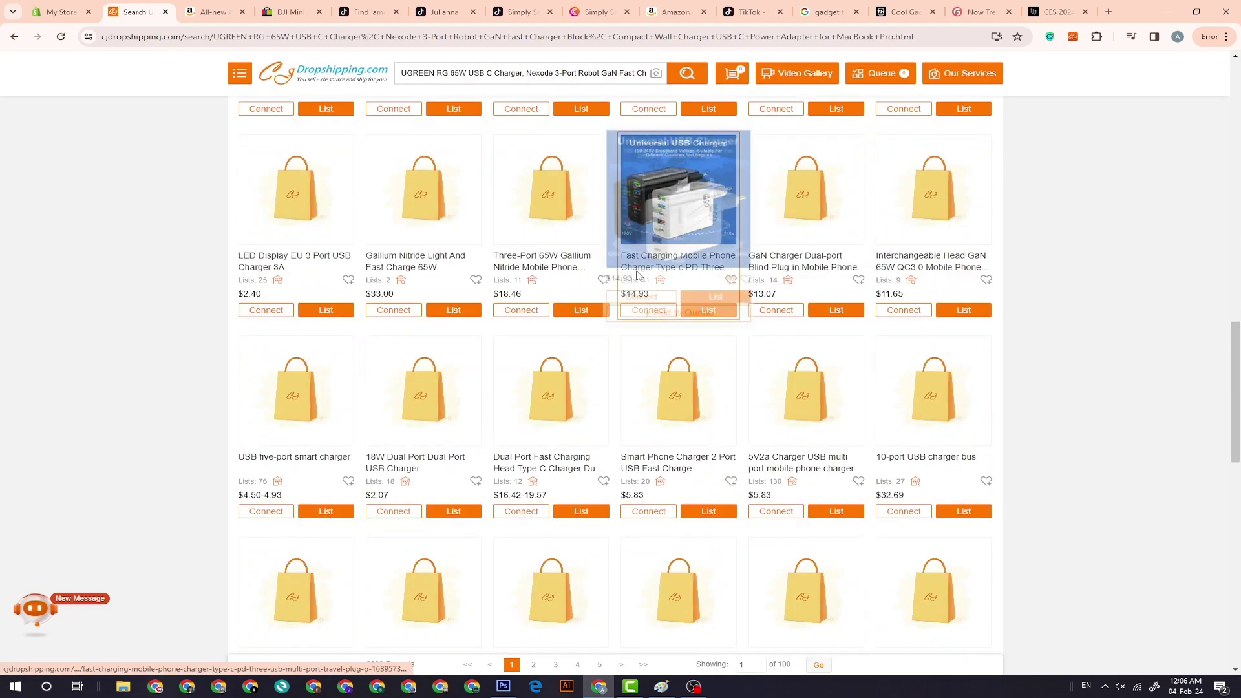
{"action": "scroll", "coordinate": [634, 274], "scroll_direction": "down", "scroll_amount": 10}
{"action": "scroll", "coordinate": [636, 274], "scroll_direction": "down", "scroll_amount": 2}
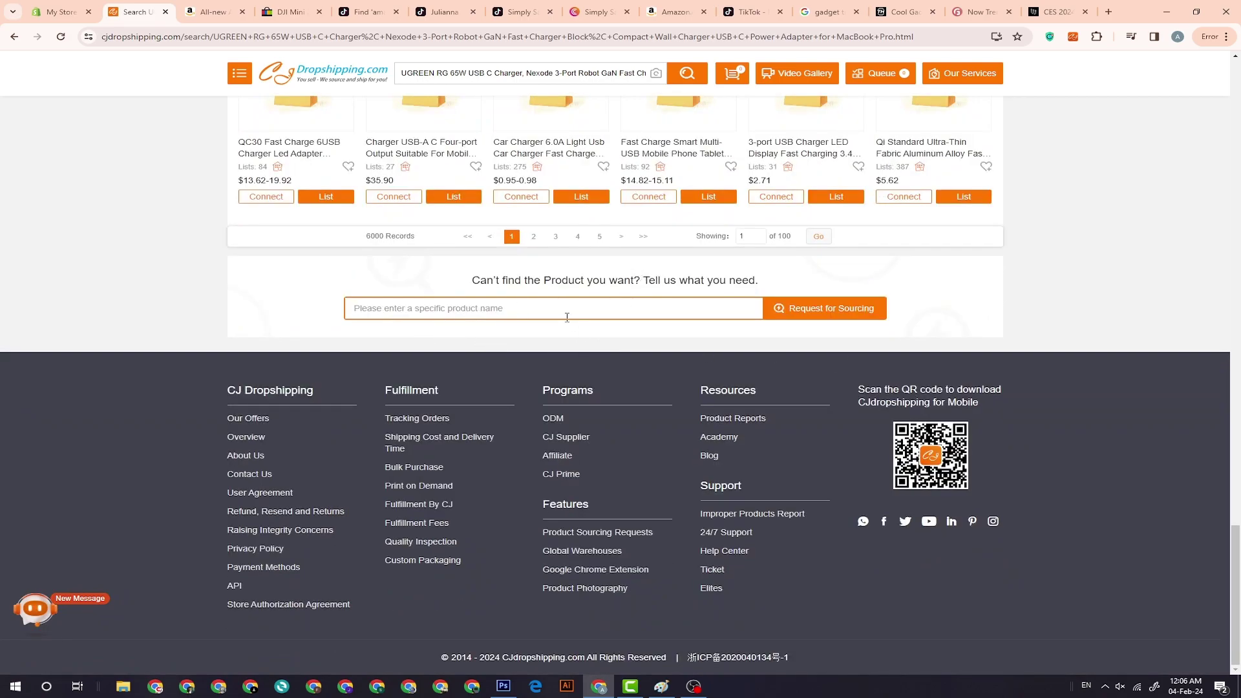
{"action": "scroll", "coordinate": [580, 297], "scroll_direction": "up", "scroll_amount": 5}
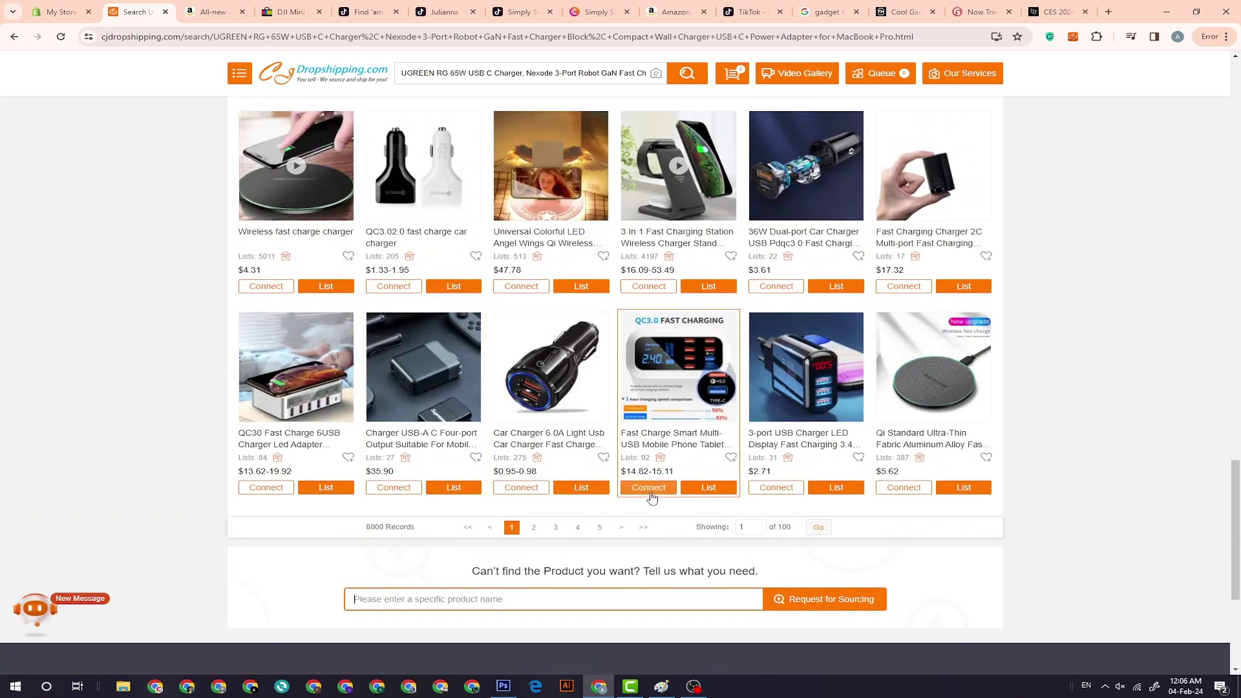
{"action": "scroll", "coordinate": [652, 497], "scroll_direction": "up", "scroll_amount": 6}
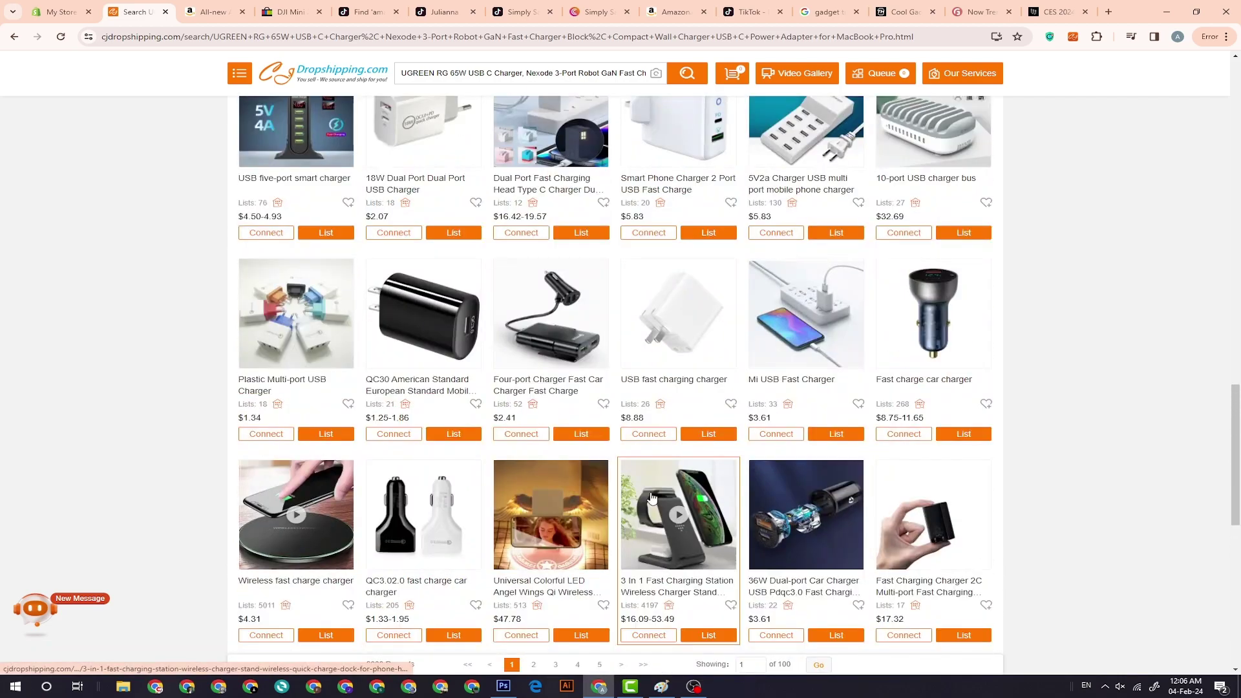
{"action": "scroll", "coordinate": [652, 497], "scroll_direction": "up", "scroll_amount": 15}
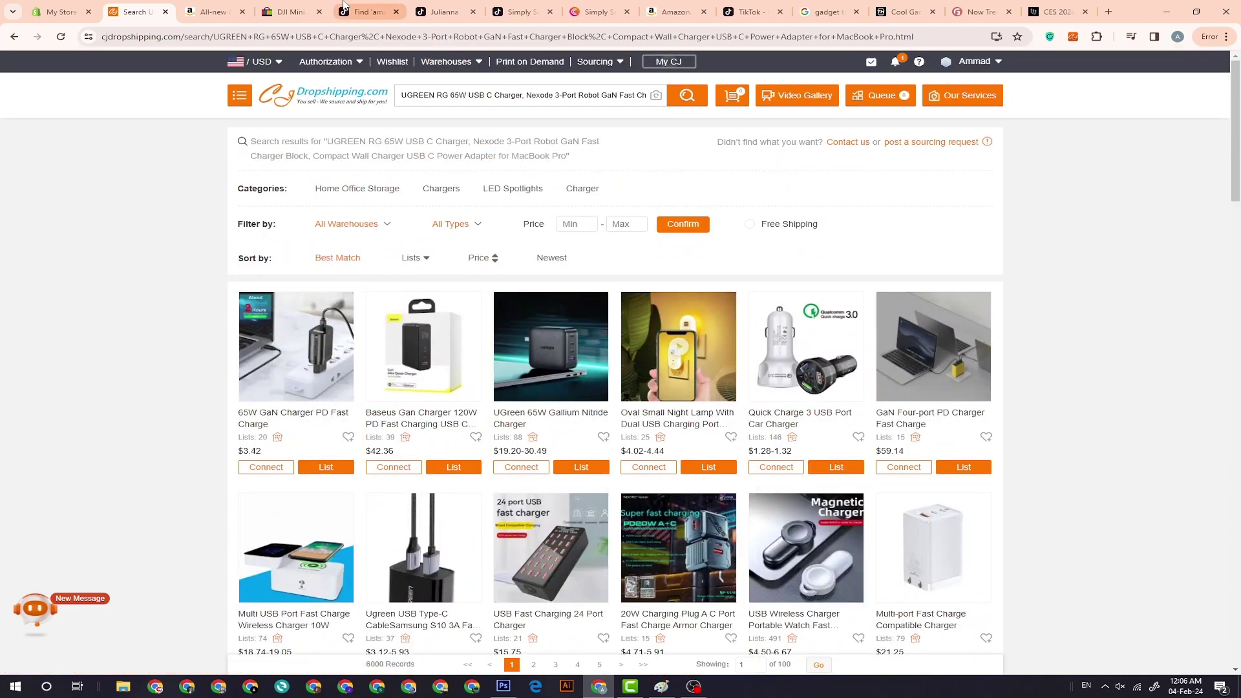
Revisit the simplysalfinds profile and the Amazon charger page, and look through the CJdropshipping results again for a match
{"action": "left_click", "coordinate": [520, 12]}
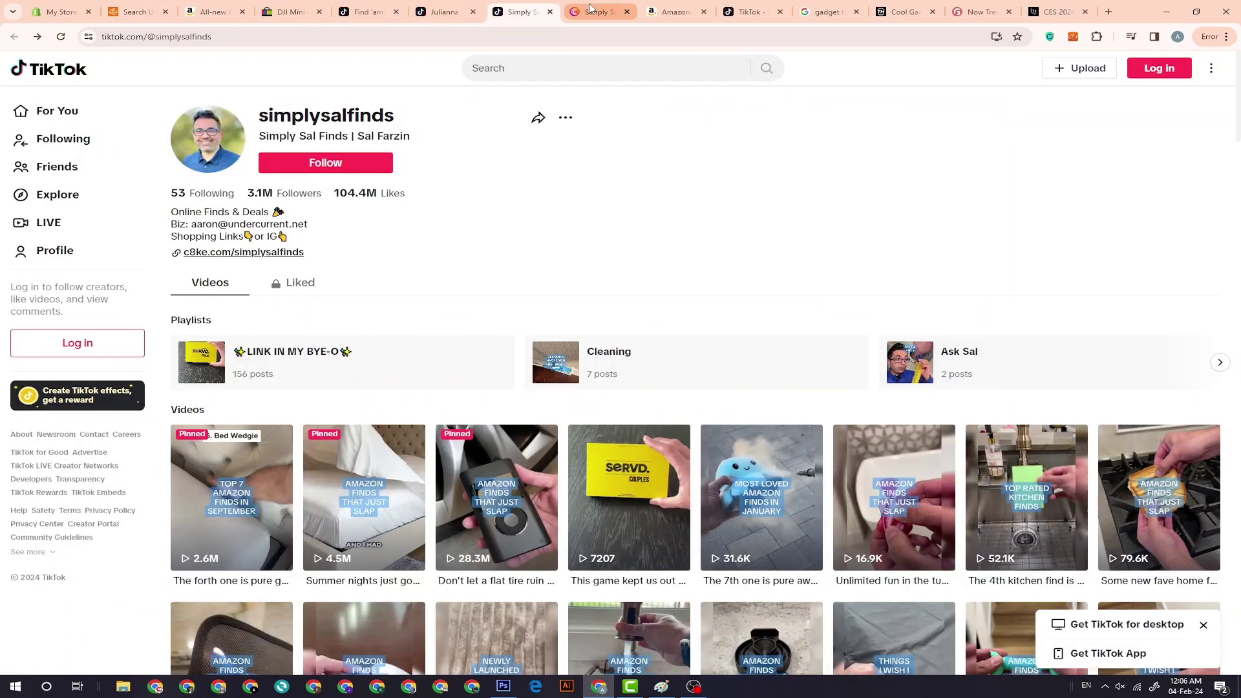
{"action": "left_click", "coordinate": [598, 12]}
{"action": "left_click", "coordinate": [671, 10]}
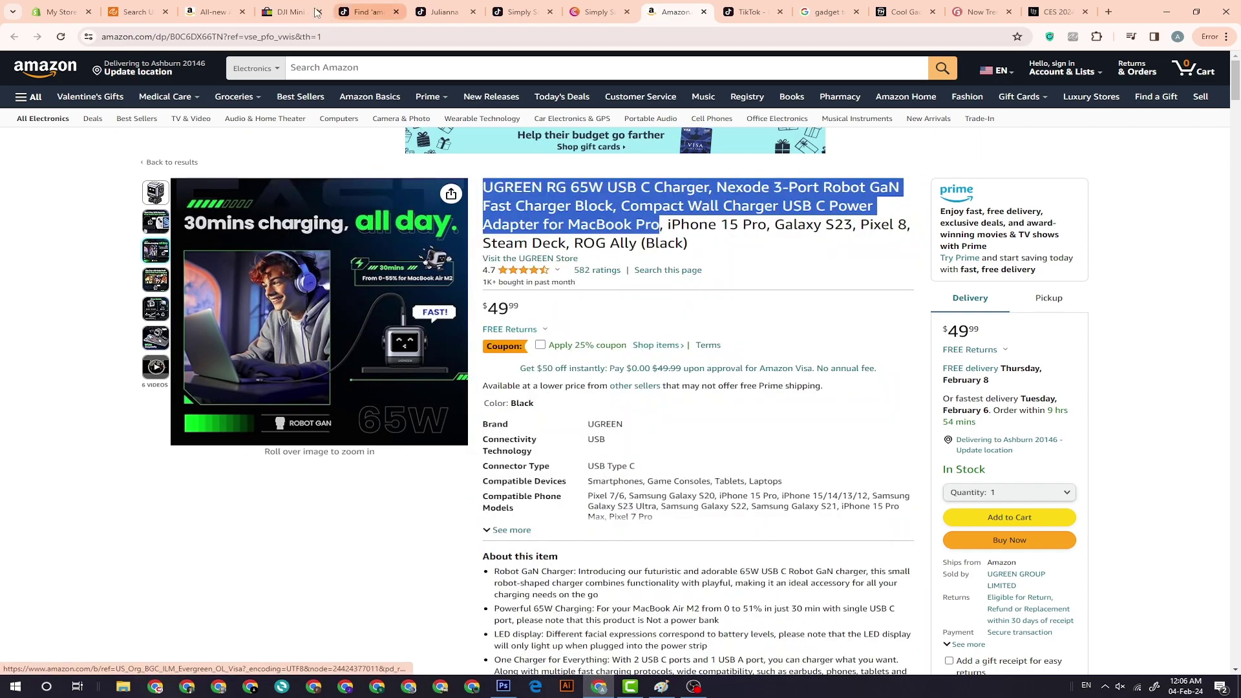
{"action": "left_click", "coordinate": [160, 7]}
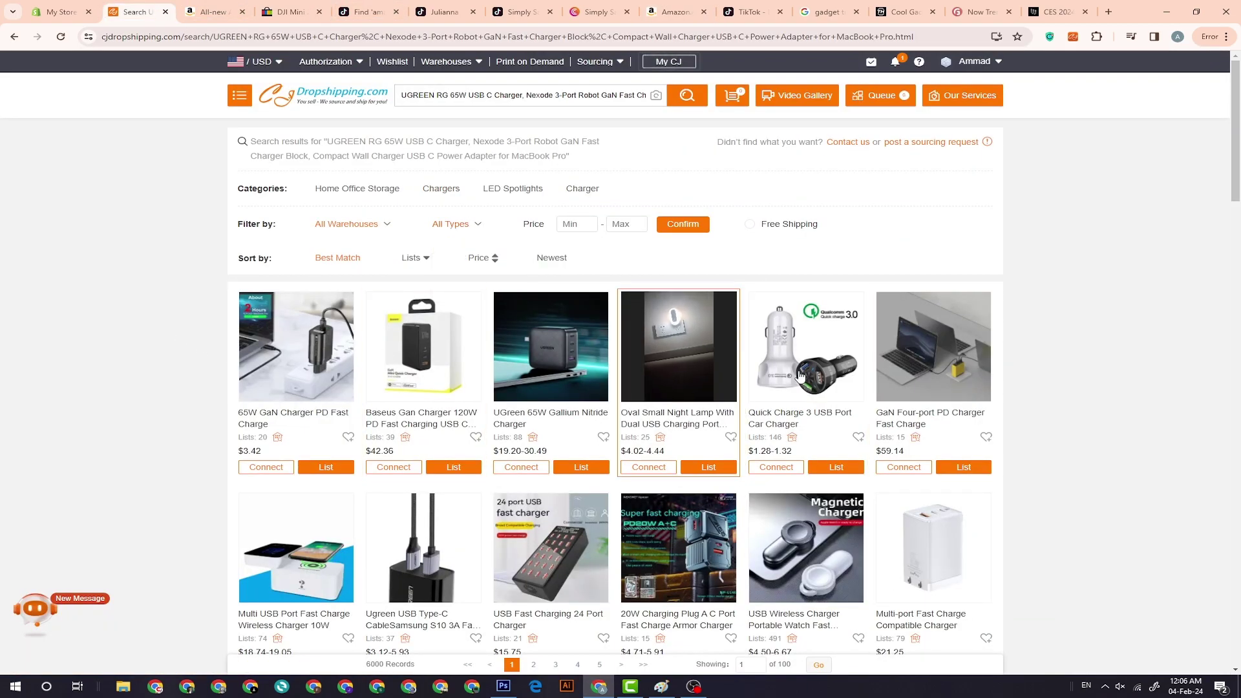
{"action": "scroll", "coordinate": [801, 376], "scroll_direction": "down", "scroll_amount": 3}
{"action": "scroll", "coordinate": [800, 376], "scroll_direction": "down", "scroll_amount": 2}
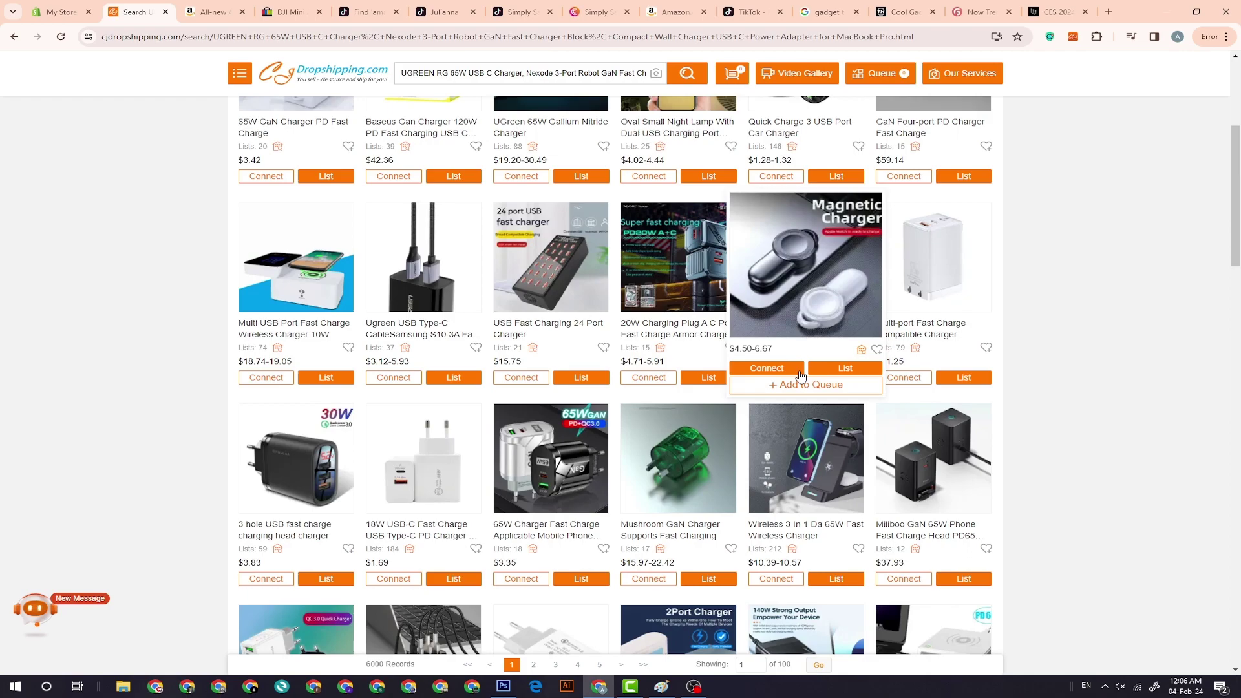
{"action": "scroll", "coordinate": [800, 376], "scroll_direction": "down", "scroll_amount": 10}
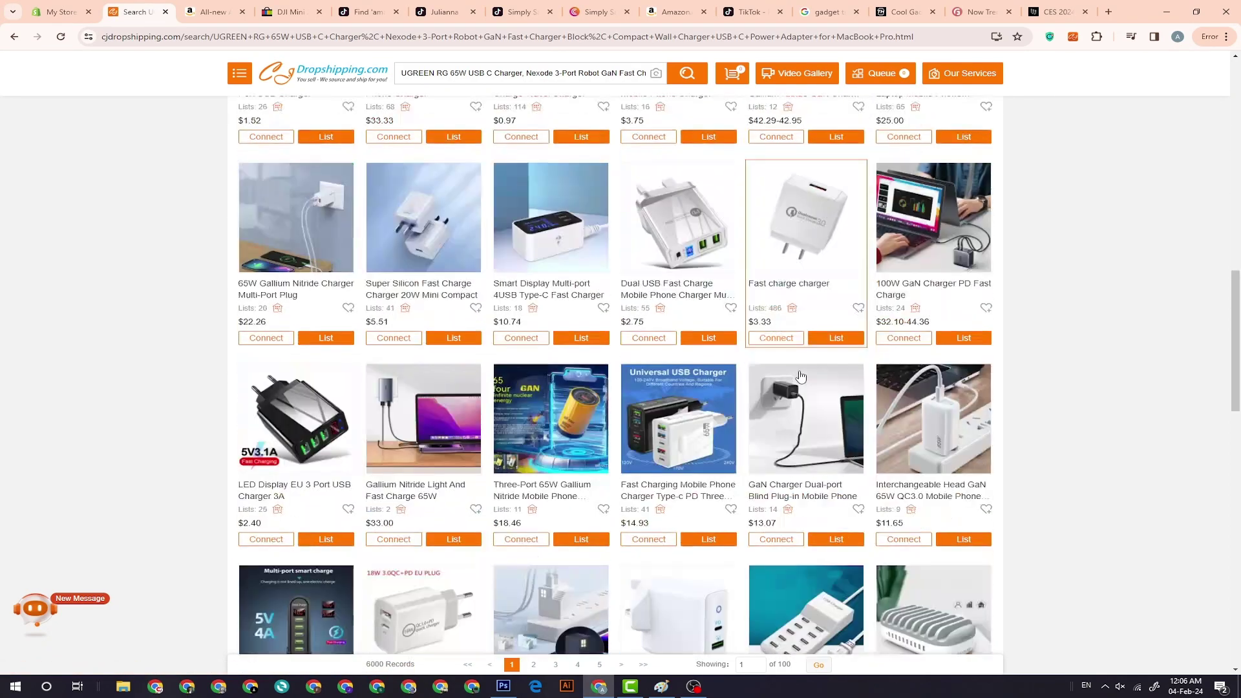
Return to the Amazon charger page and display the first product image of the robot-shaped charger
{"action": "left_click", "coordinate": [591, 12]}
{"action": "left_click", "coordinate": [676, 5]}
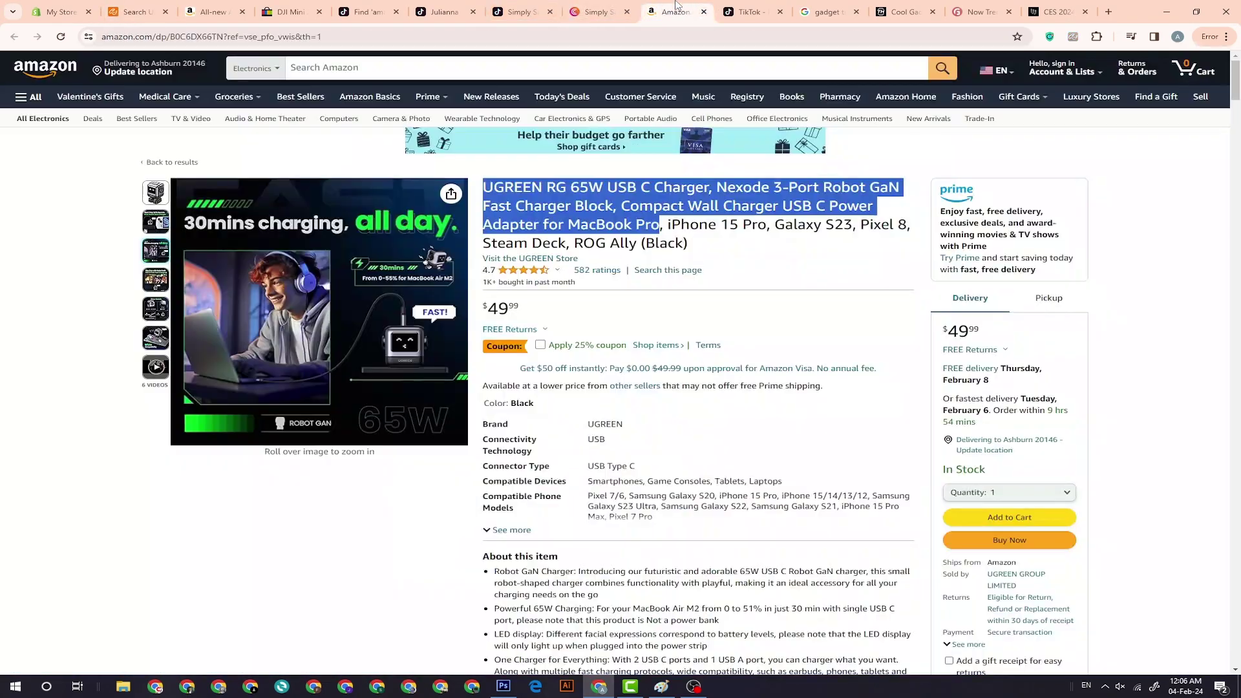
{"action": "left_click", "coordinate": [155, 192]}
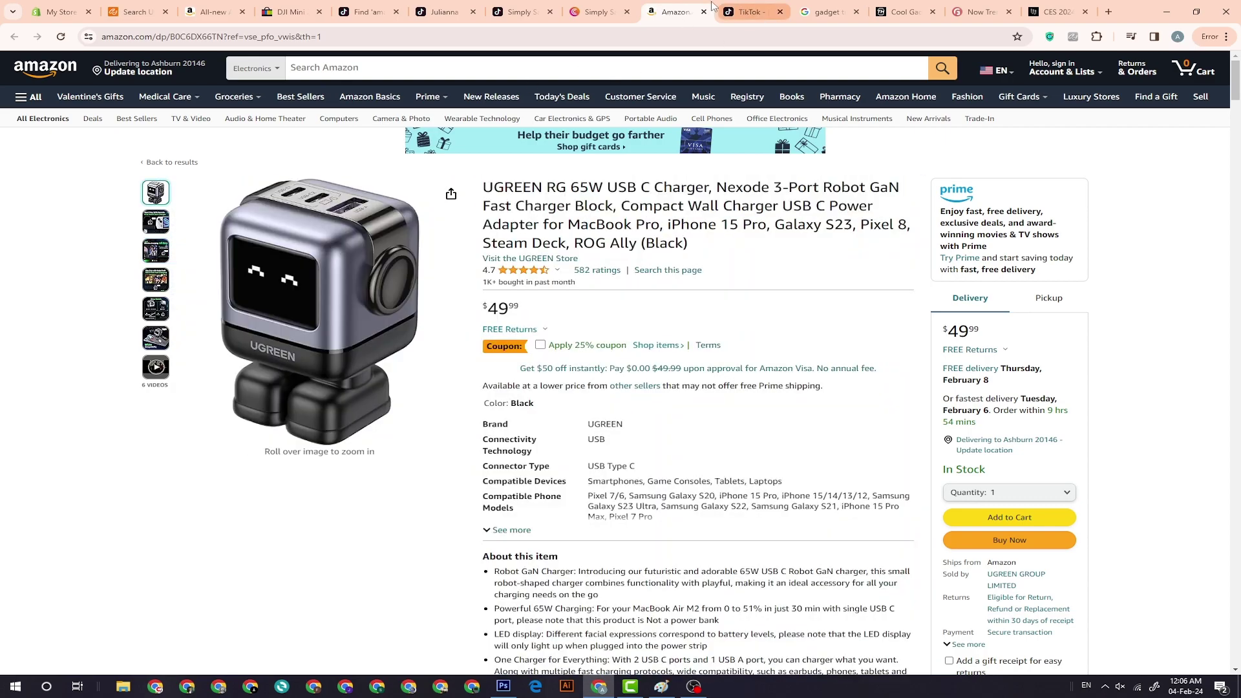
Close the Amazon charger page, the simplysalfinds pages and the other reviewed creator's profile, keeping the sam.shan.shops profile open
{"action": "left_click", "coordinate": [704, 12]}
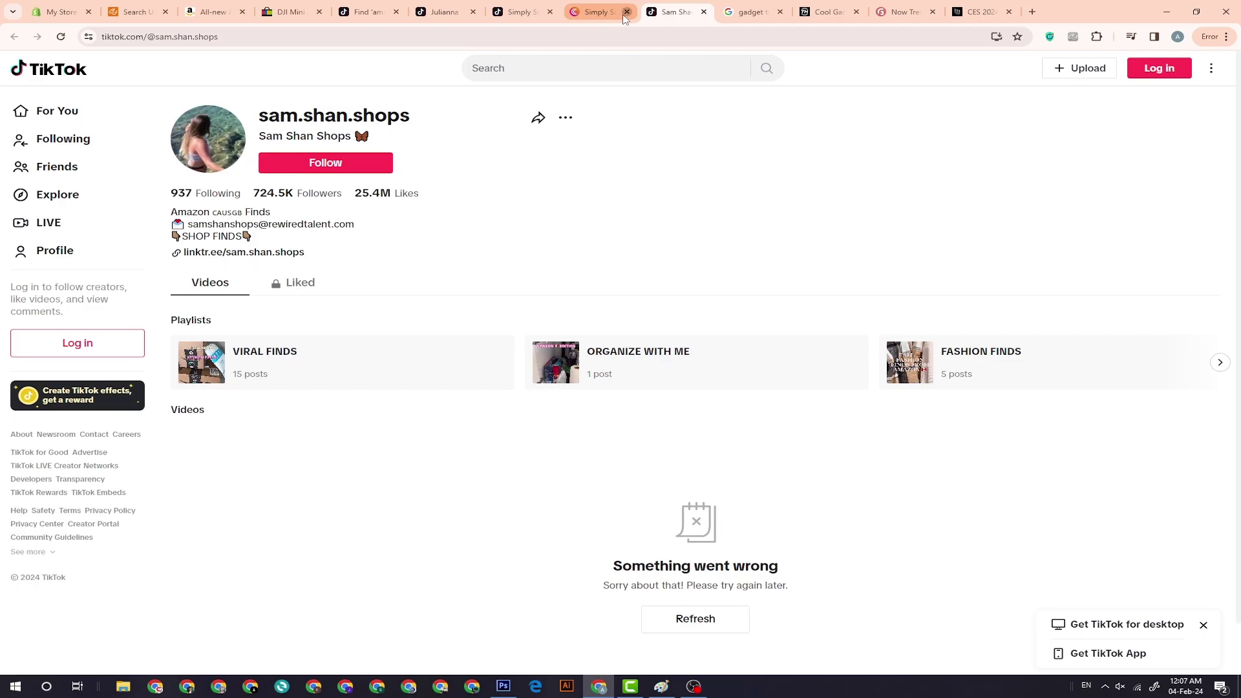
{"action": "left_click", "coordinate": [628, 12]}
{"action": "left_click", "coordinate": [472, 12]}
{"action": "scroll", "coordinate": [431, 373], "scroll_direction": "down", "scroll_amount": 1}
{"action": "scroll", "coordinate": [431, 373], "scroll_direction": "down", "scroll_amount": 1}
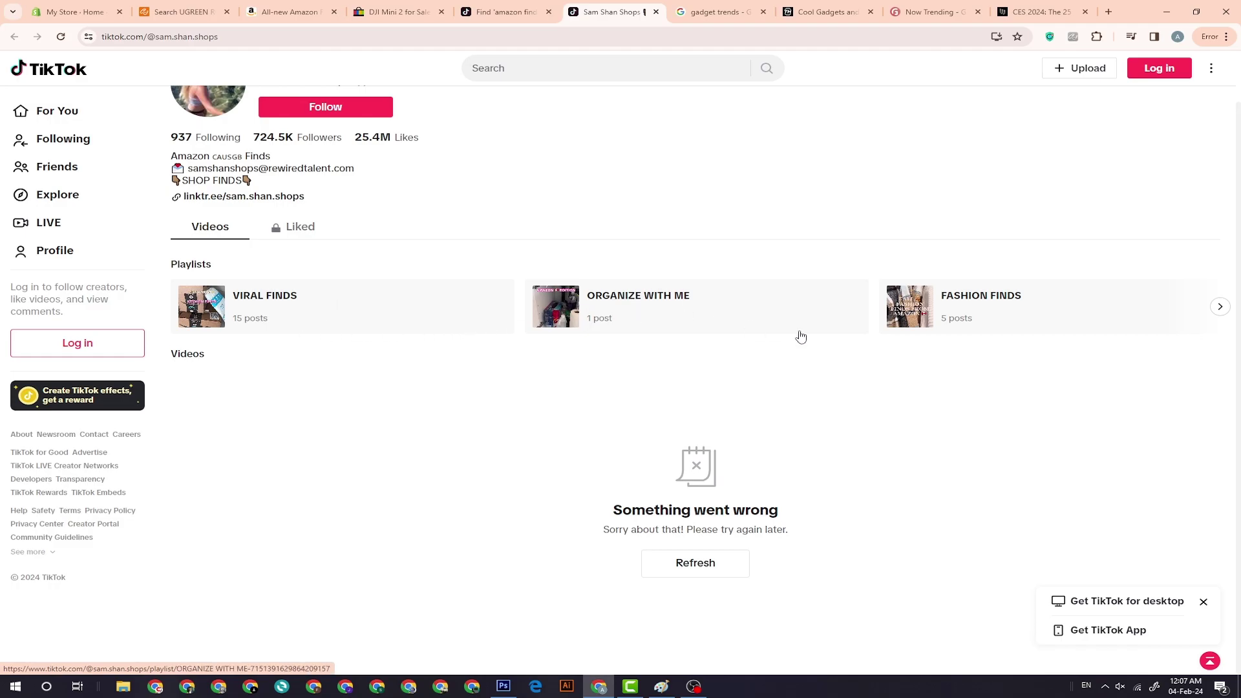
{"action": "scroll", "coordinate": [800, 337], "scroll_direction": "up", "scroll_amount": 1}
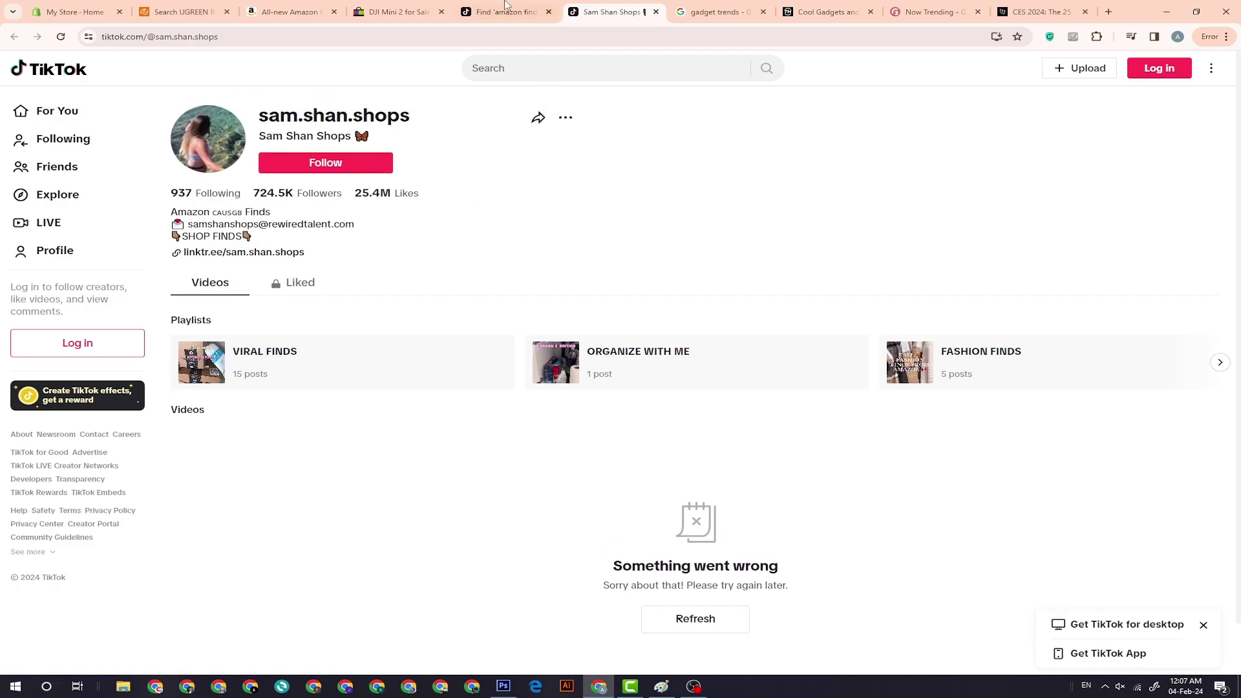
{"action": "left_click", "coordinate": [656, 12]}
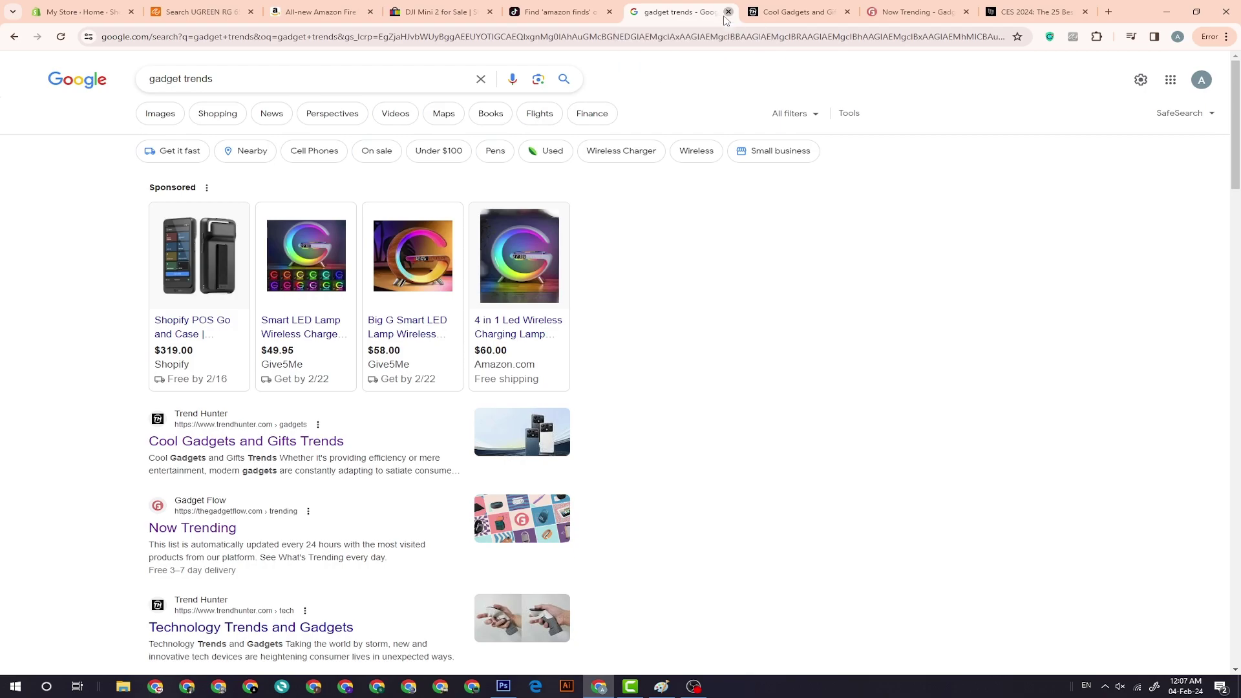
{"action": "left_click", "coordinate": [728, 13]}
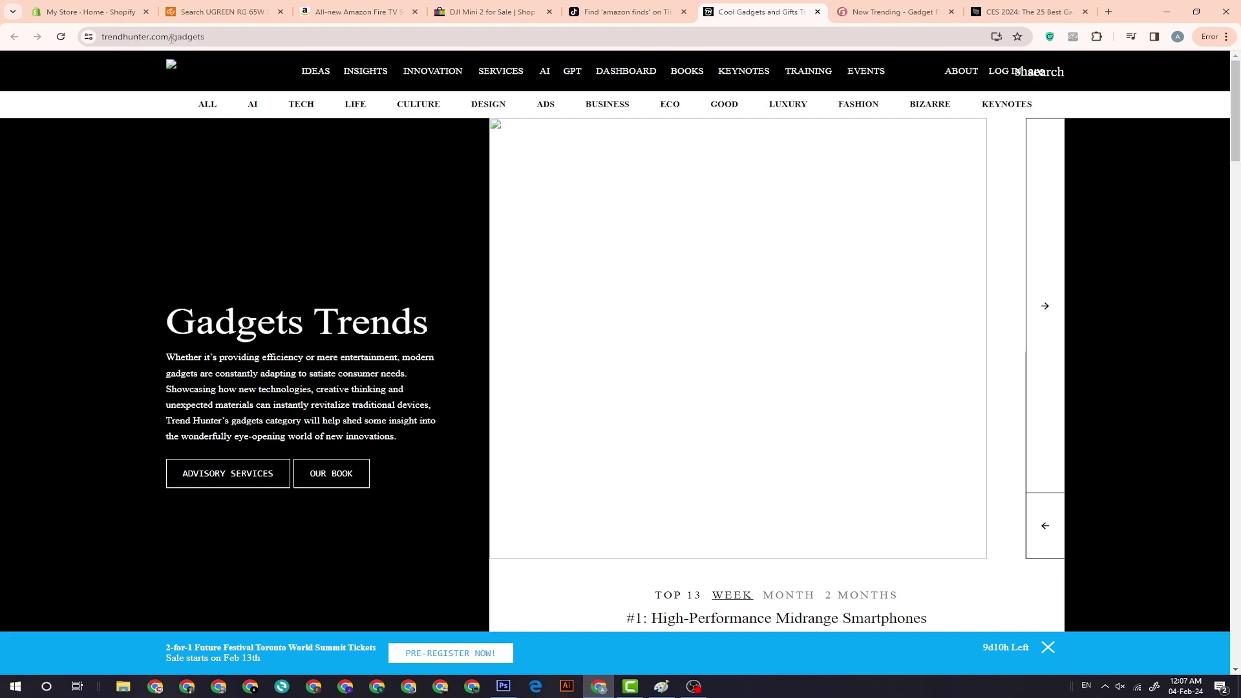
Go from Trend Hunter's gadgets page to the site's homepage at trendhunter.com
{"action": "double_click", "coordinate": [239, 37]}
{"action": "key", "text": "BackSpace"}
{"action": "key", "text": "Return"}
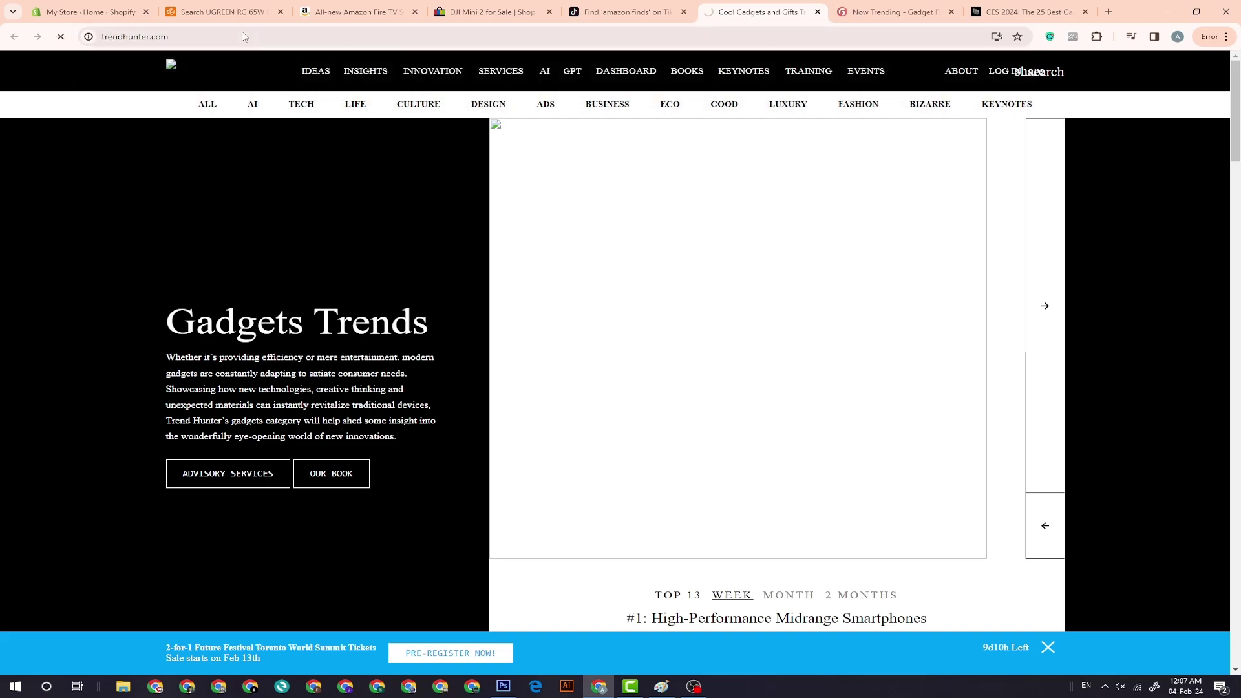
Examine the trend articles on the Trend Hunter homepage and its topic categories, including the Tech subcategories
{"action": "scroll", "coordinate": [554, 245], "scroll_direction": "down", "scroll_amount": 6}
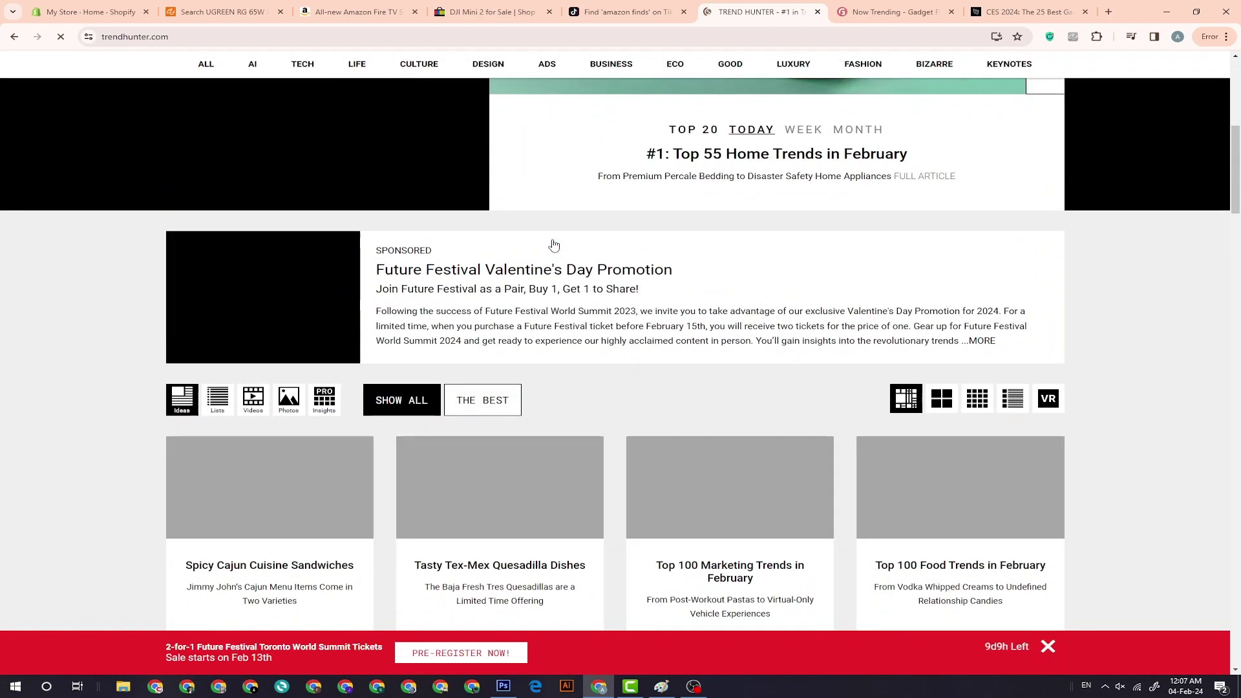
{"action": "scroll", "coordinate": [554, 244], "scroll_direction": "down", "scroll_amount": 6}
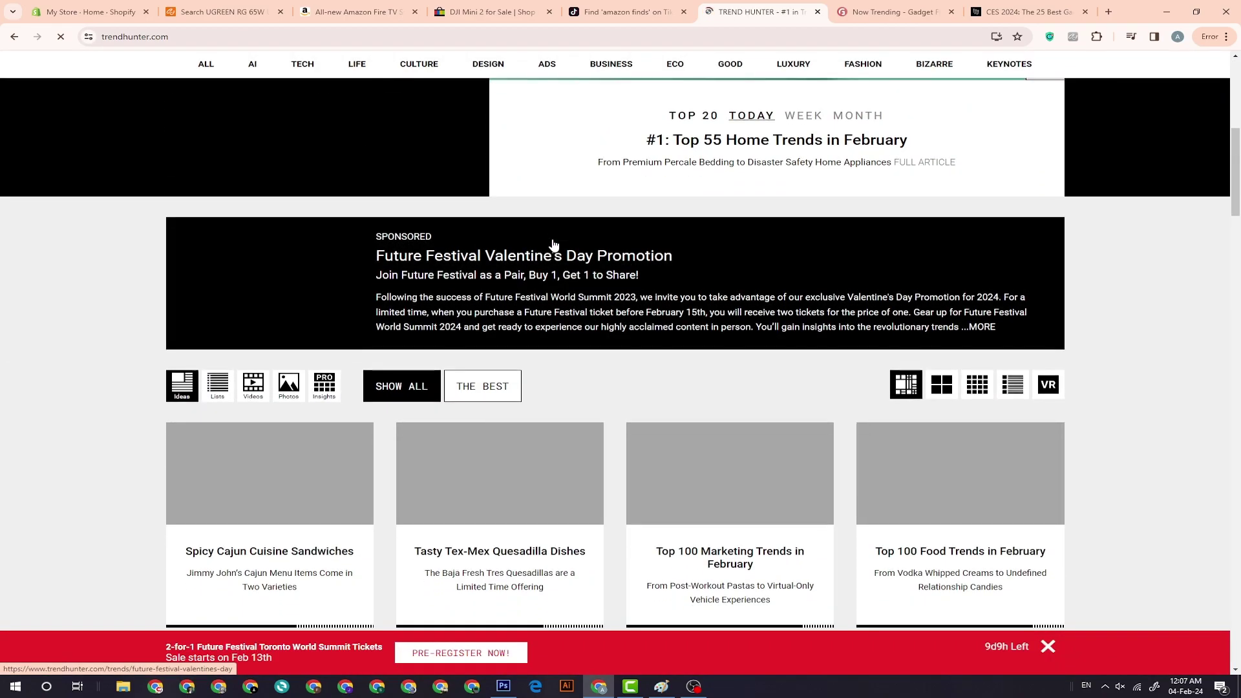
{"action": "scroll", "coordinate": [554, 245], "scroll_direction": "up", "scroll_amount": 7}
{"action": "scroll", "coordinate": [554, 244], "scroll_direction": "up", "scroll_amount": 5}
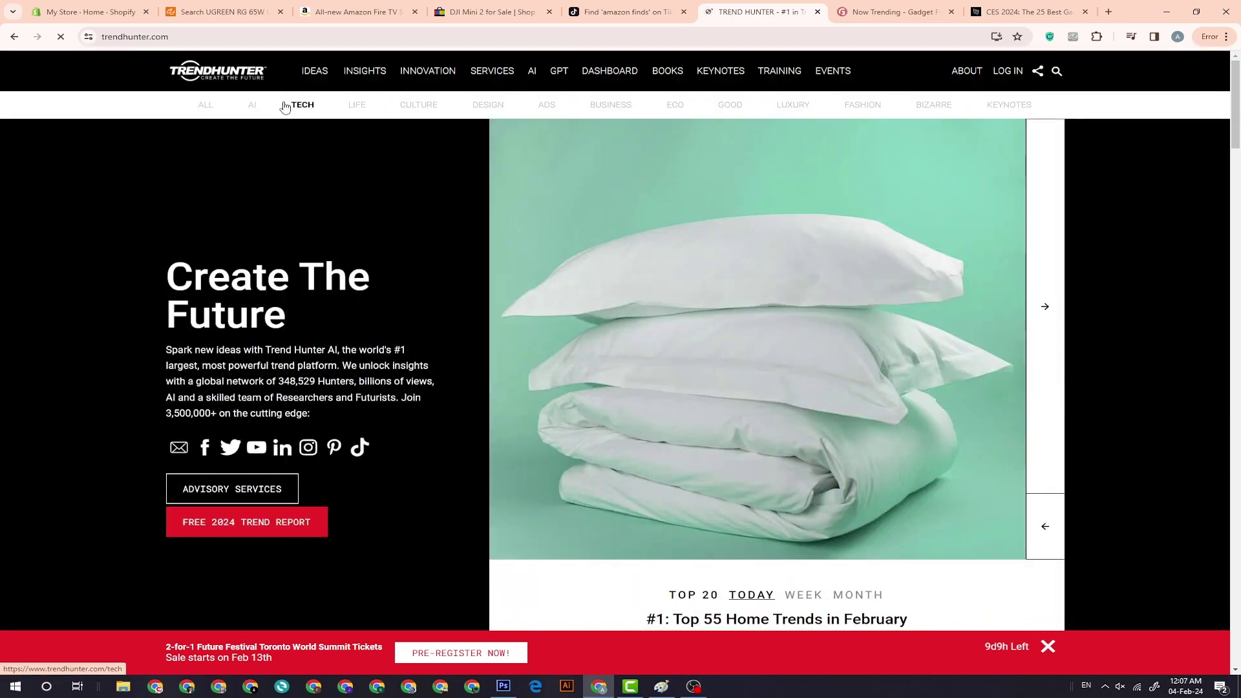
{"action": "mouse_move", "coordinate": [310, 111]}
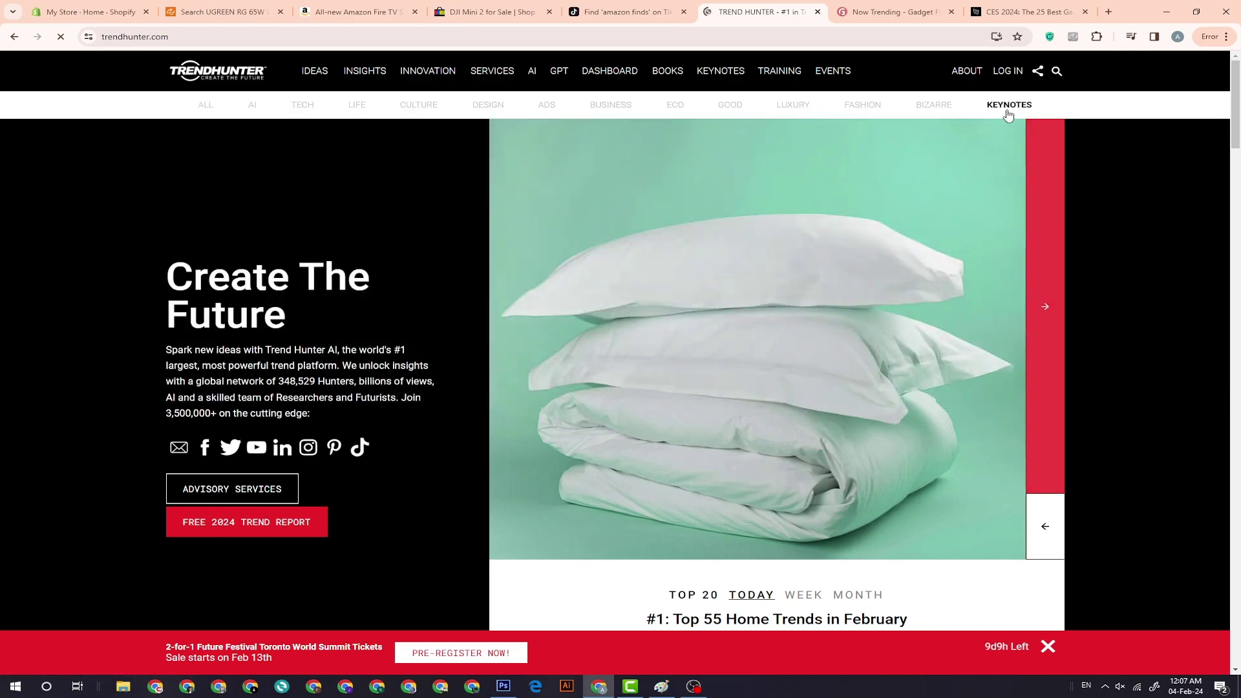
{"action": "scroll", "coordinate": [795, 382], "scroll_direction": "down", "scroll_amount": 10}
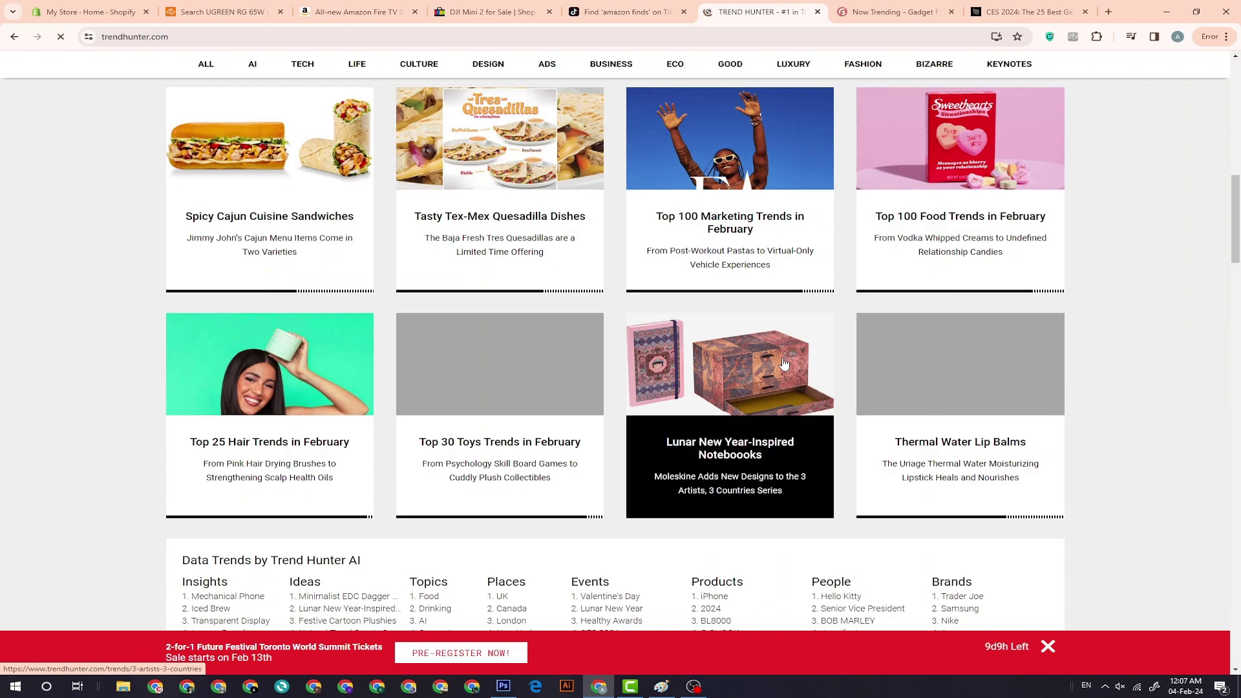
{"action": "scroll", "coordinate": [784, 364], "scroll_direction": "up", "scroll_amount": 10}
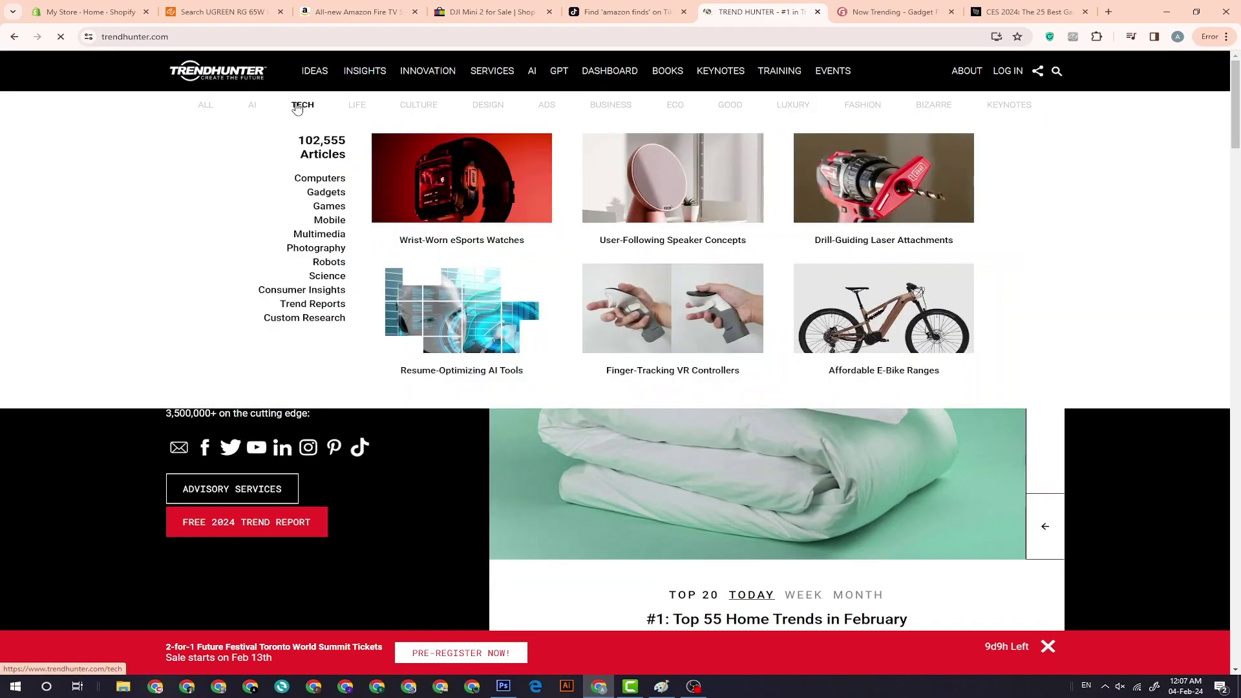
Open Trend Hunter's Tech category, go to its Mobile subcategory, and look through the mobile trend articles
{"action": "left_click", "coordinate": [297, 107]}
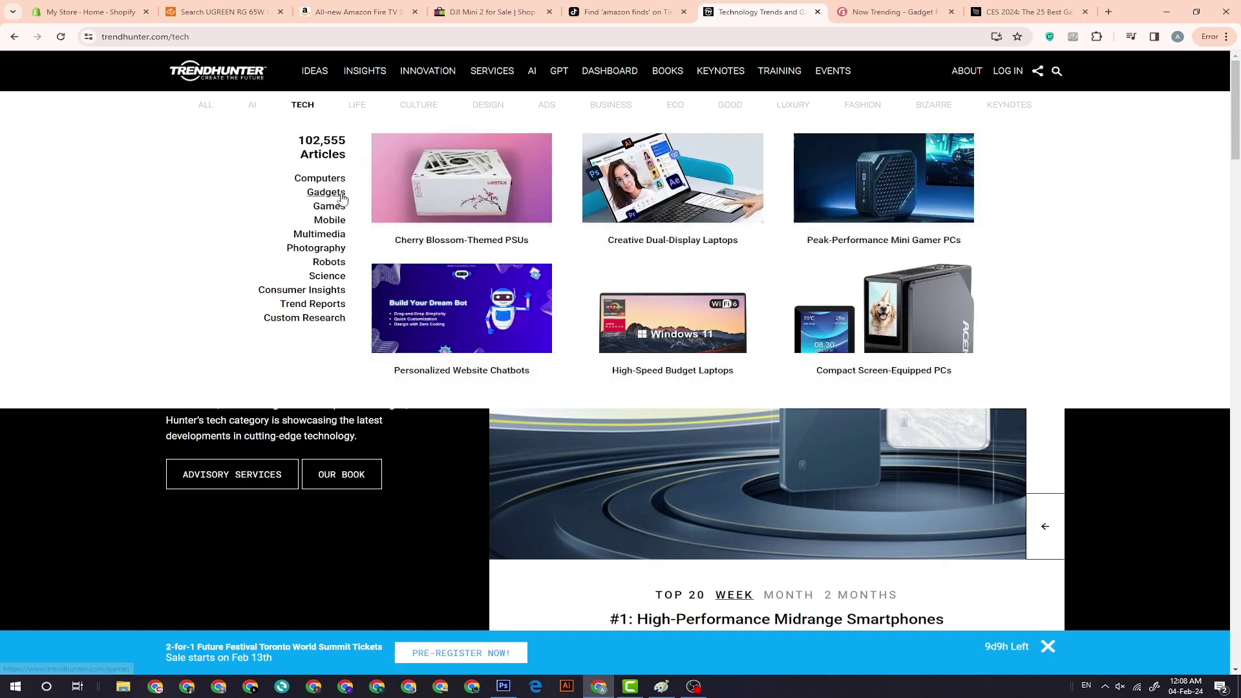
{"action": "left_click", "coordinate": [336, 221]}
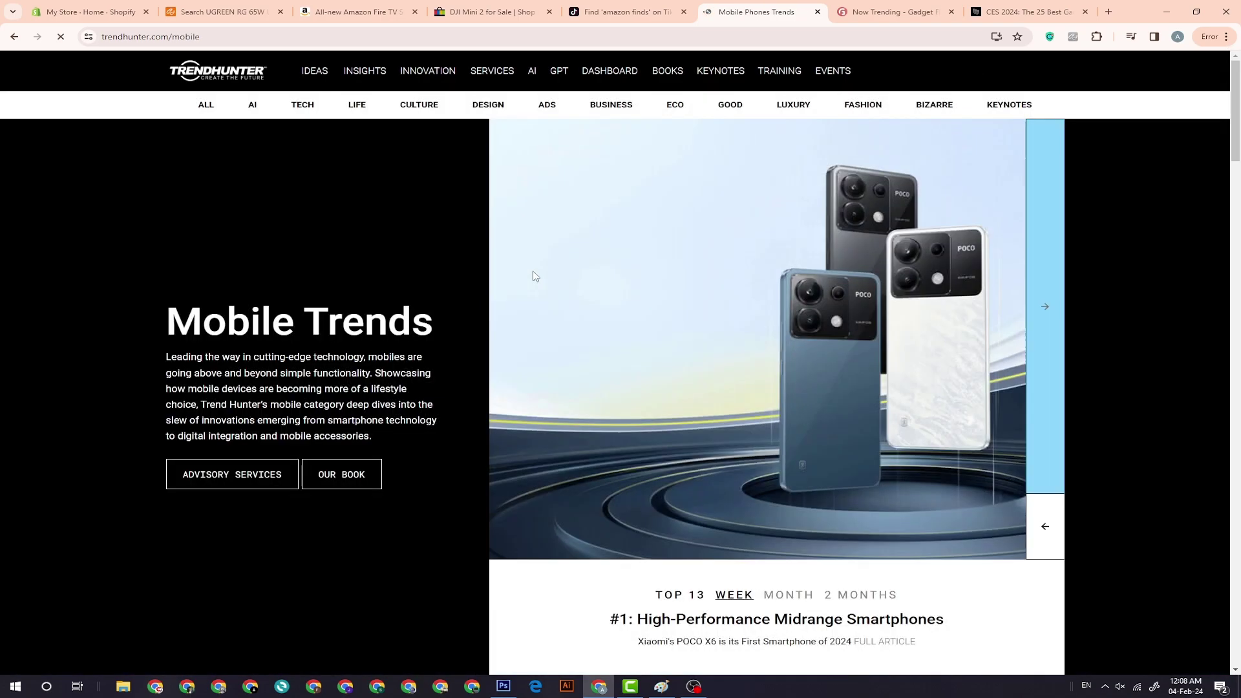
{"action": "scroll", "coordinate": [585, 336], "scroll_direction": "down", "scroll_amount": 5}
{"action": "scroll", "coordinate": [584, 337], "scroll_direction": "down", "scroll_amount": 3}
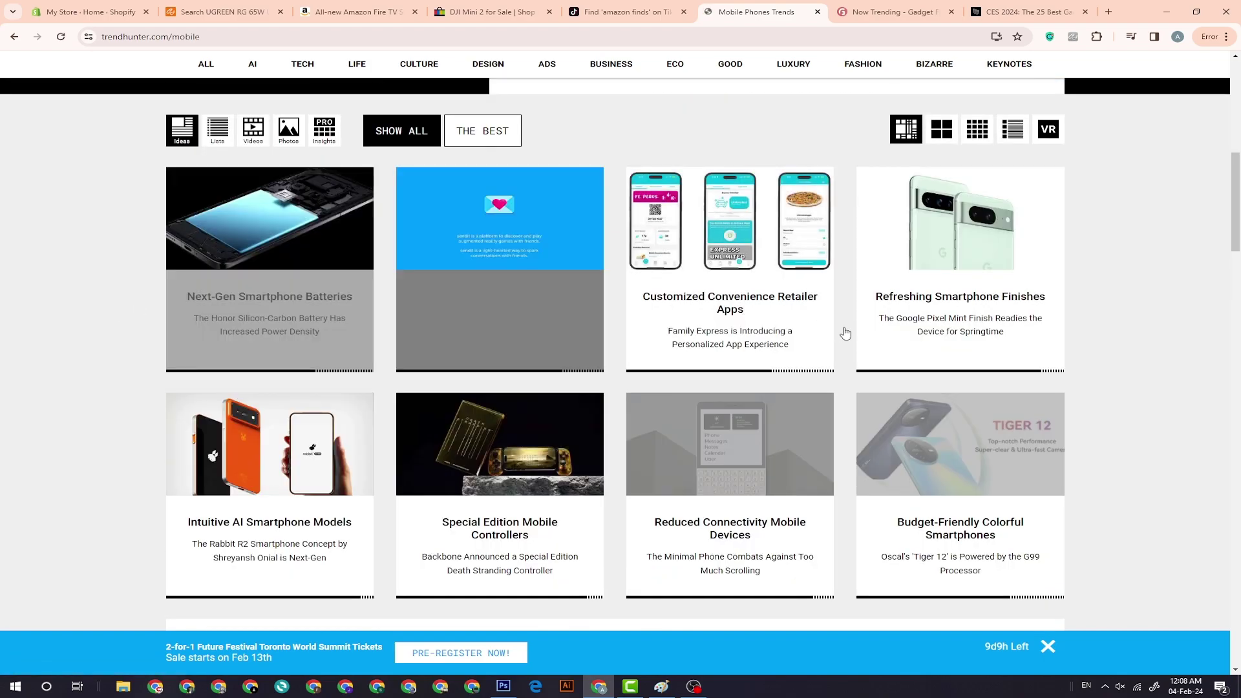
{"action": "scroll", "coordinate": [834, 323], "scroll_direction": "down", "scroll_amount": 3}
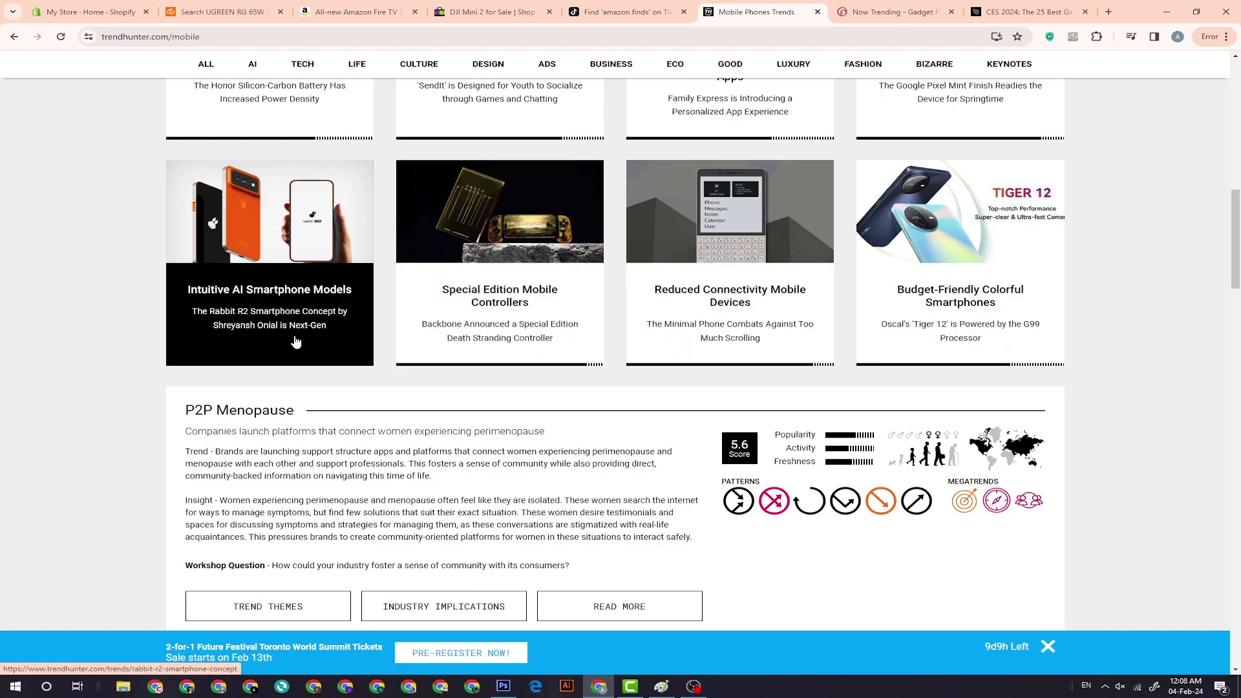
{"action": "scroll", "coordinate": [283, 329], "scroll_direction": "up", "scroll_amount": 3}
Open the Next-Gen Smartphone Batteries article and examine its text, trend themes and related battery and gadget articles
{"action": "left_click", "coordinate": [265, 257]}
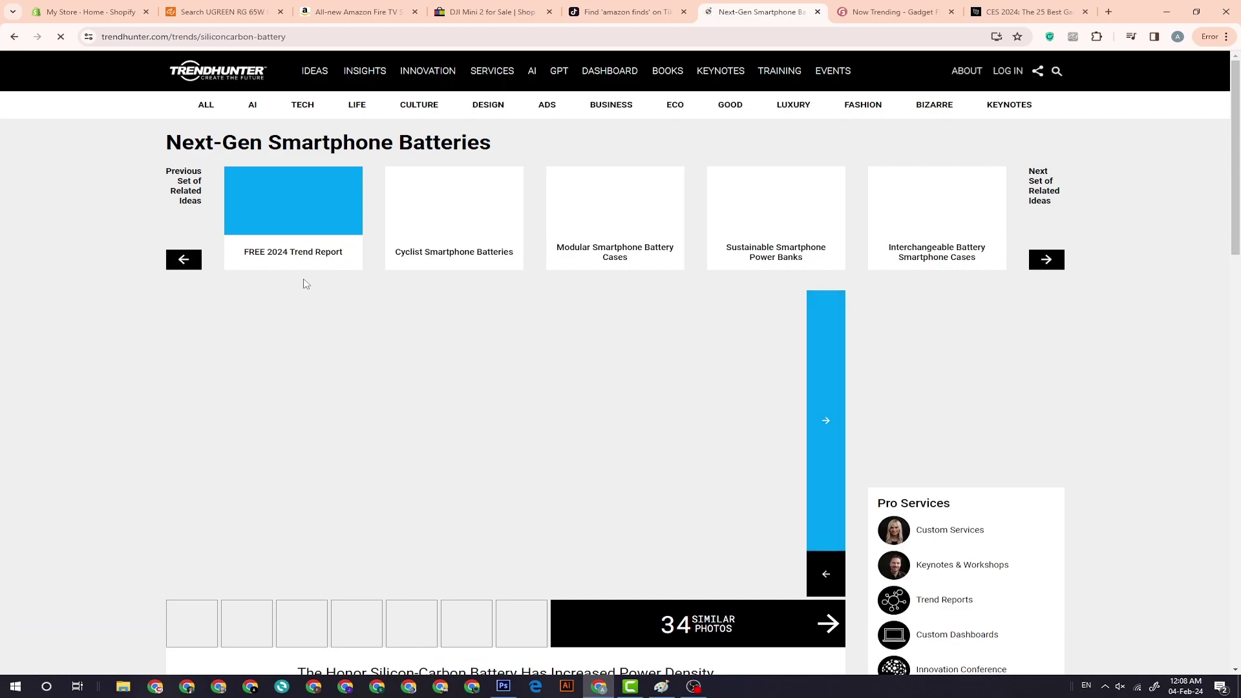
{"action": "scroll", "coordinate": [554, 364], "scroll_direction": "down", "scroll_amount": 10}
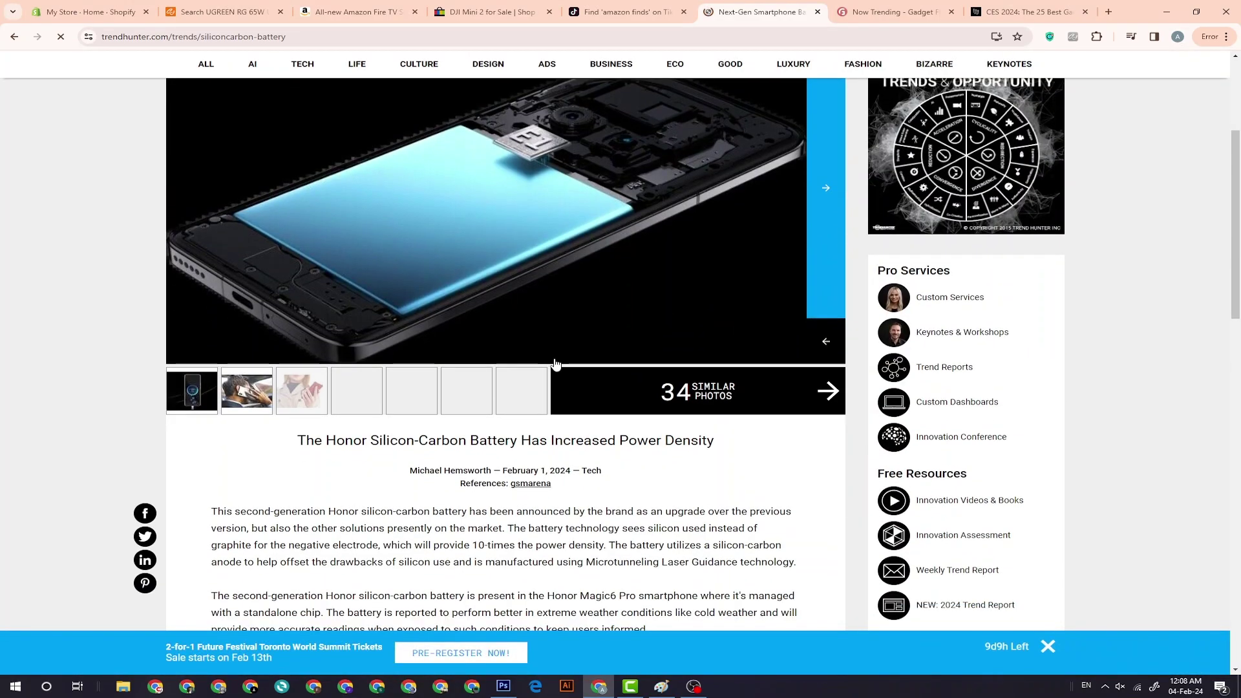
{"action": "scroll", "coordinate": [555, 364], "scroll_direction": "down", "scroll_amount": 4}
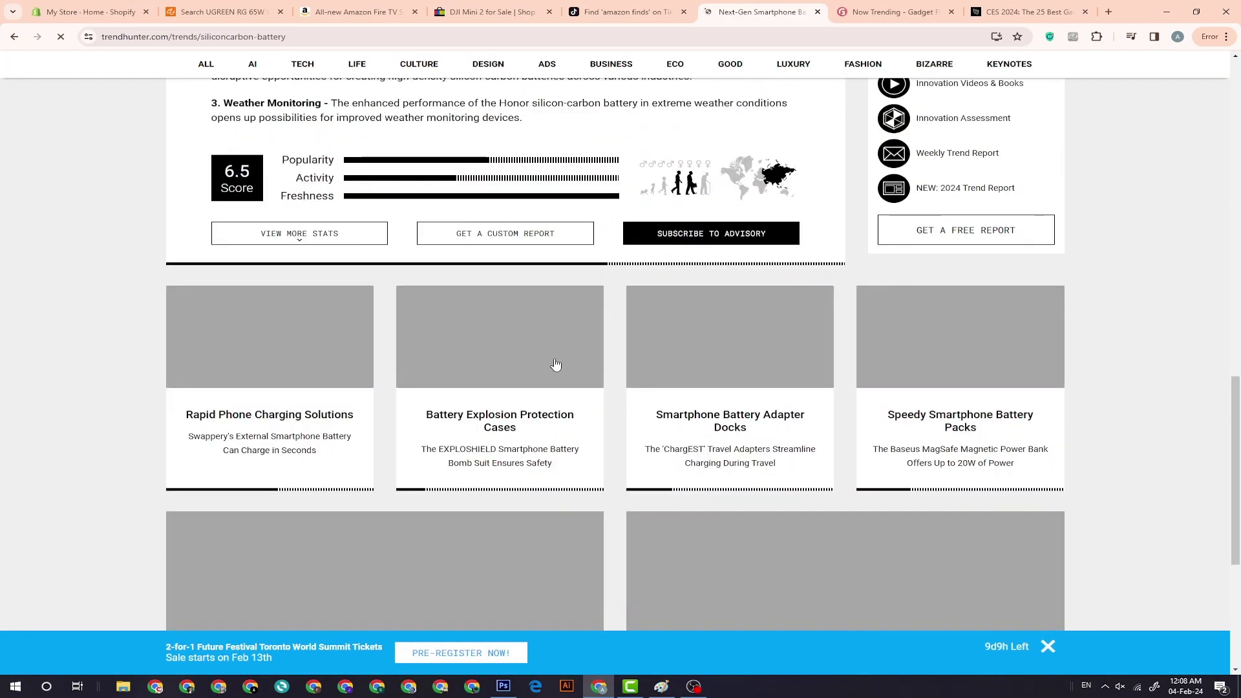
{"action": "scroll", "coordinate": [555, 364], "scroll_direction": "down", "scroll_amount": 2}
{"action": "scroll", "coordinate": [555, 364], "scroll_direction": "down", "scroll_amount": 1}
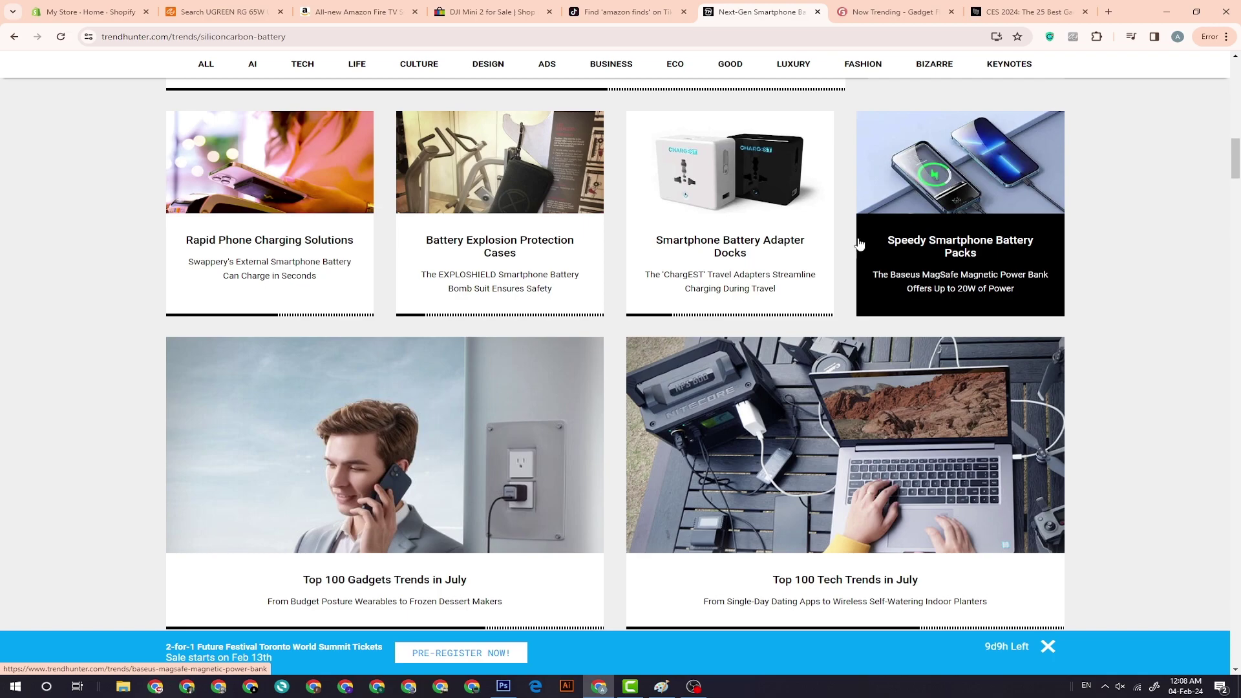
{"action": "scroll", "coordinate": [726, 252], "scroll_direction": "down", "scroll_amount": 10}
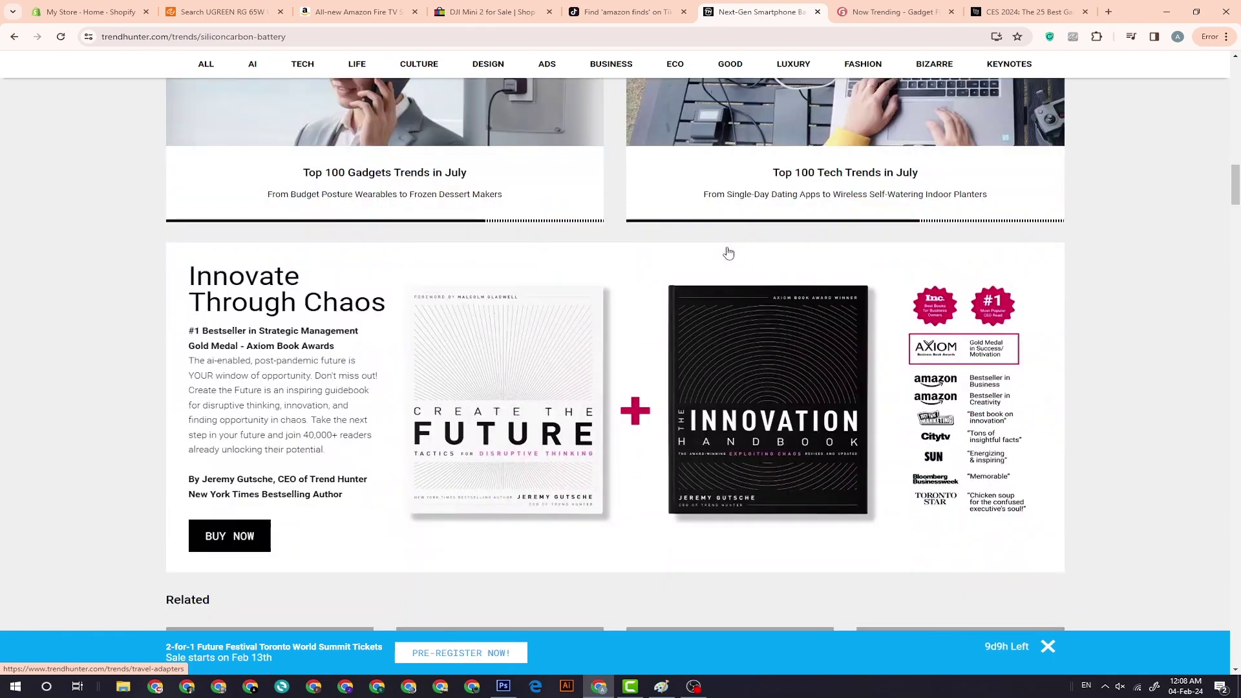
{"action": "scroll", "coordinate": [728, 252], "scroll_direction": "up", "scroll_amount": 7}
{"action": "scroll", "coordinate": [728, 252], "scroll_direction": "up", "scroll_amount": 12}
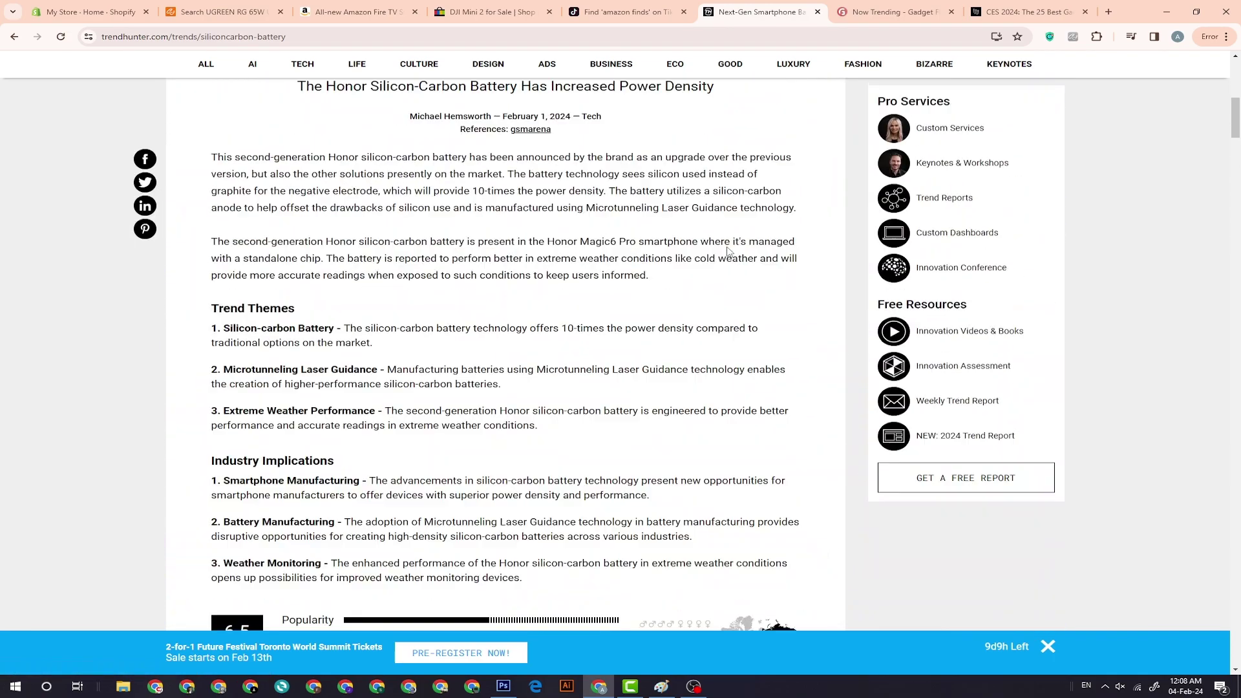
{"action": "scroll", "coordinate": [736, 251], "scroll_direction": "up", "scroll_amount": 3}
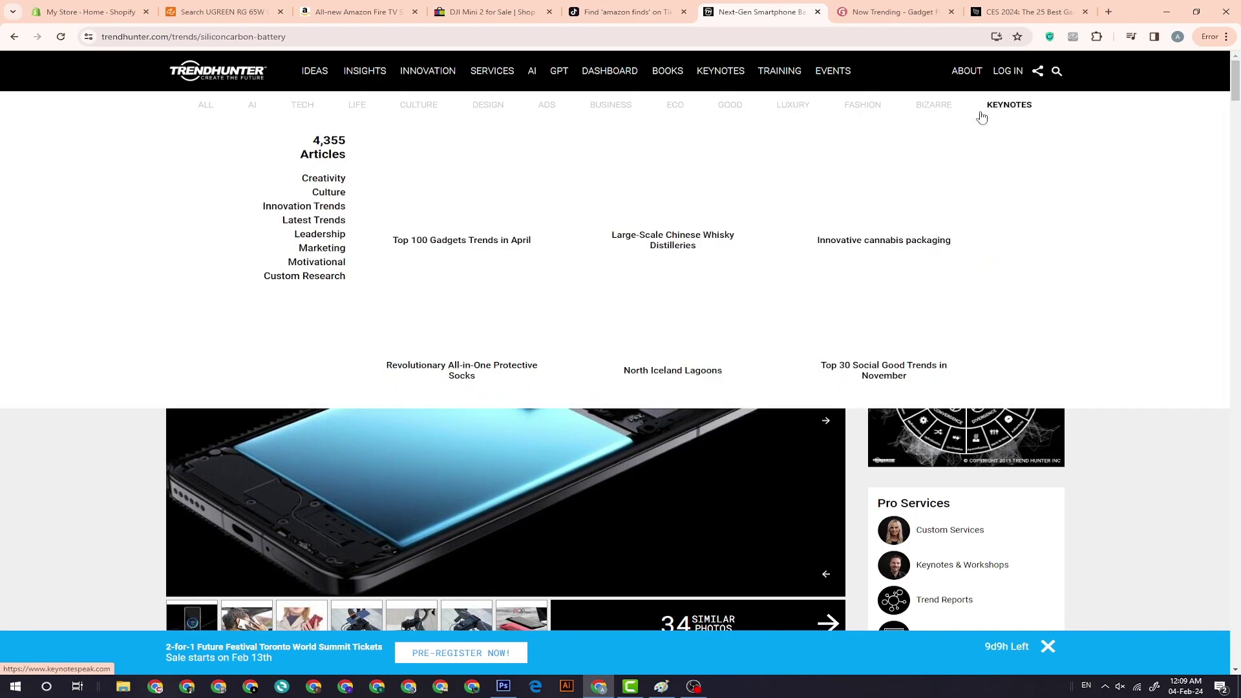
{"action": "mouse_move", "coordinate": [302, 106]}
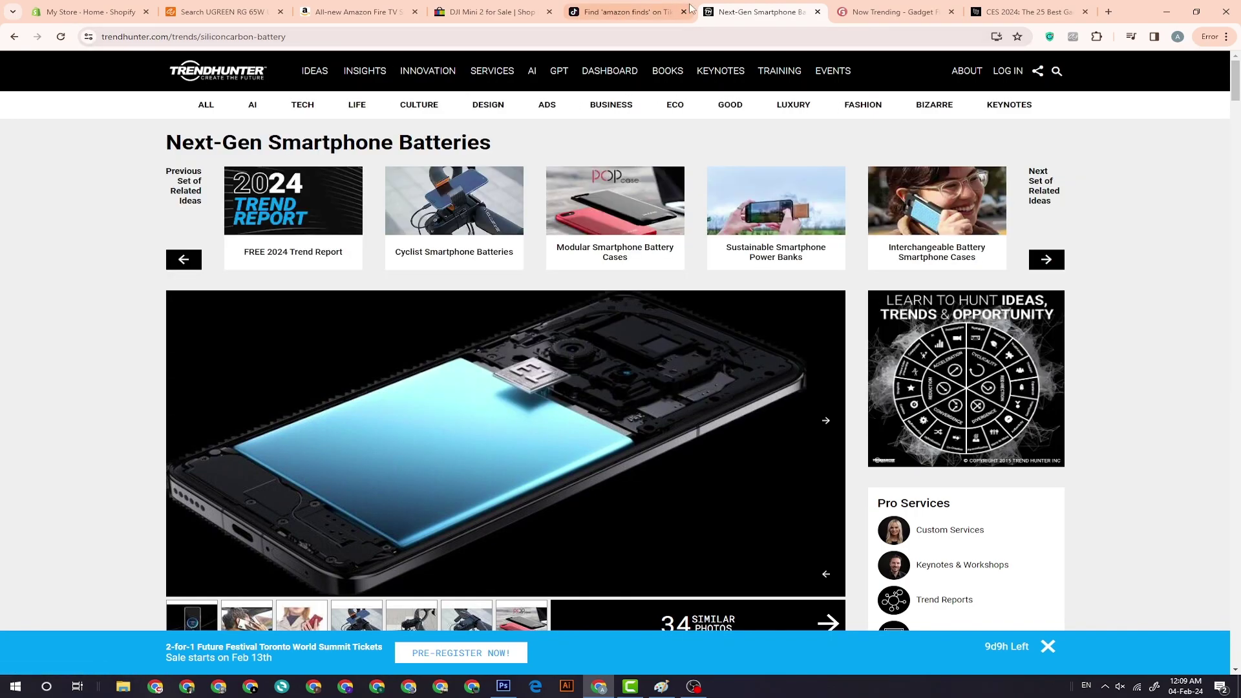
Switch to Gadget Flow's Now Trending page and examine the most visited gadgets and their prices
{"action": "left_click", "coordinate": [863, 9]}
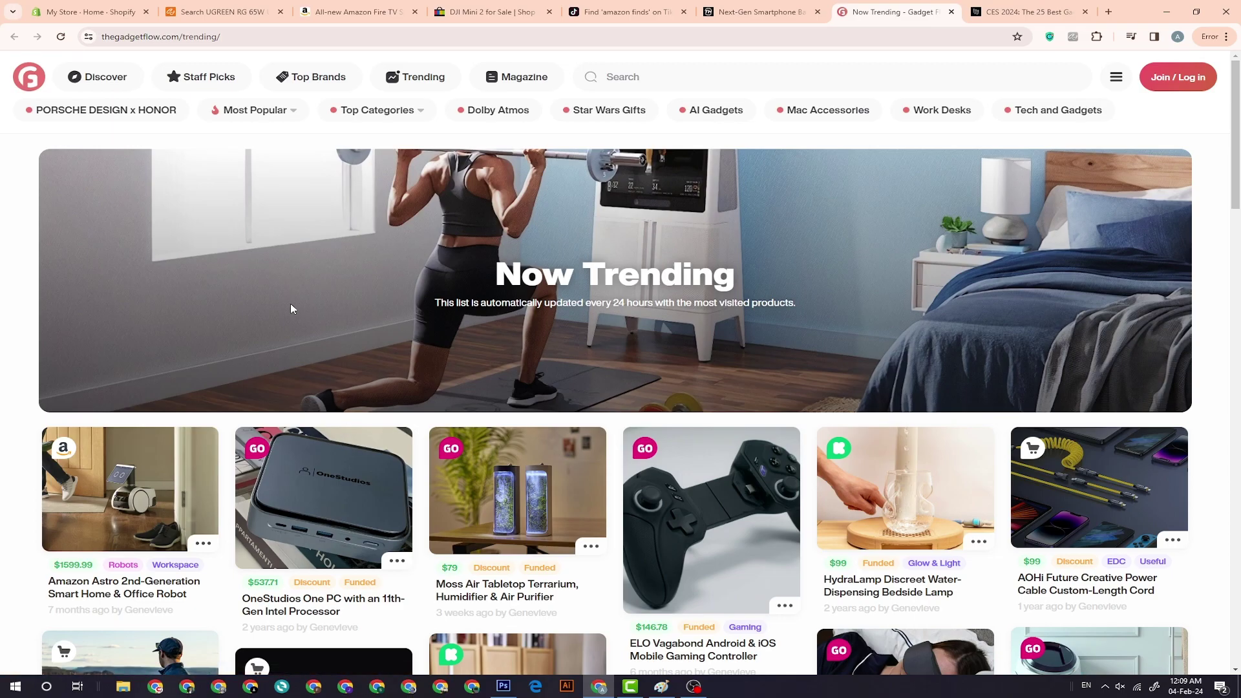
{"action": "scroll", "coordinate": [291, 309], "scroll_direction": "down", "scroll_amount": 3}
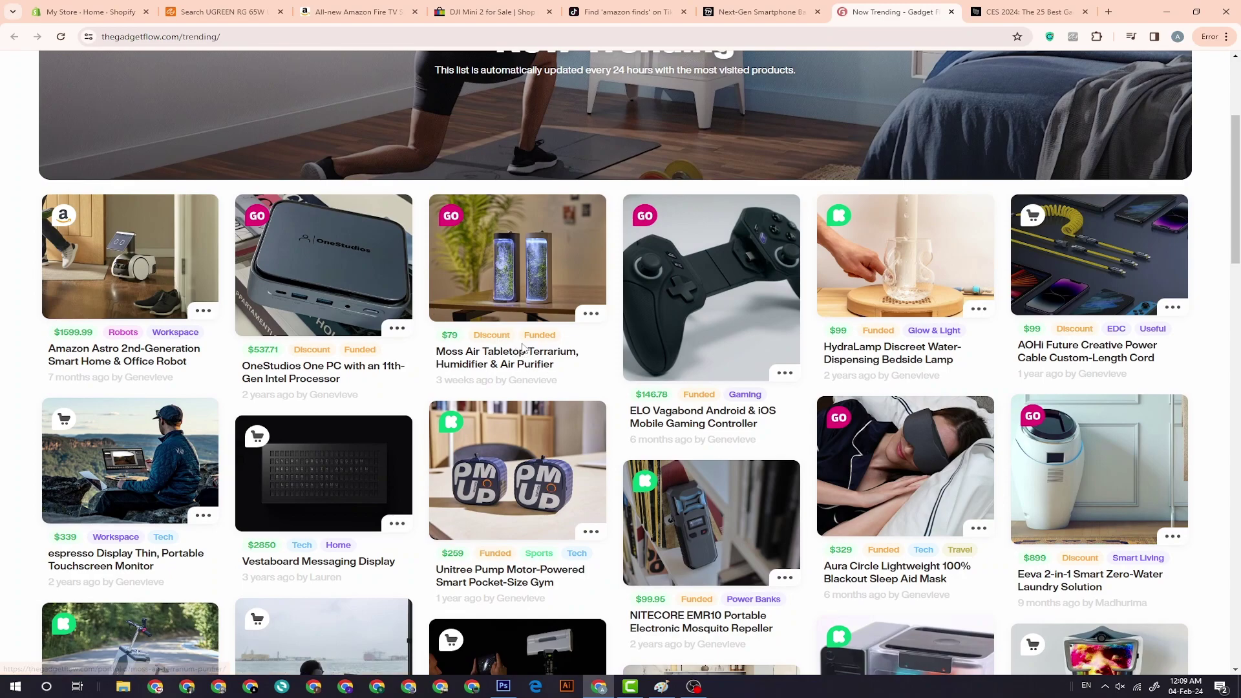
{"action": "scroll", "coordinate": [524, 349], "scroll_direction": "up", "scroll_amount": 4}
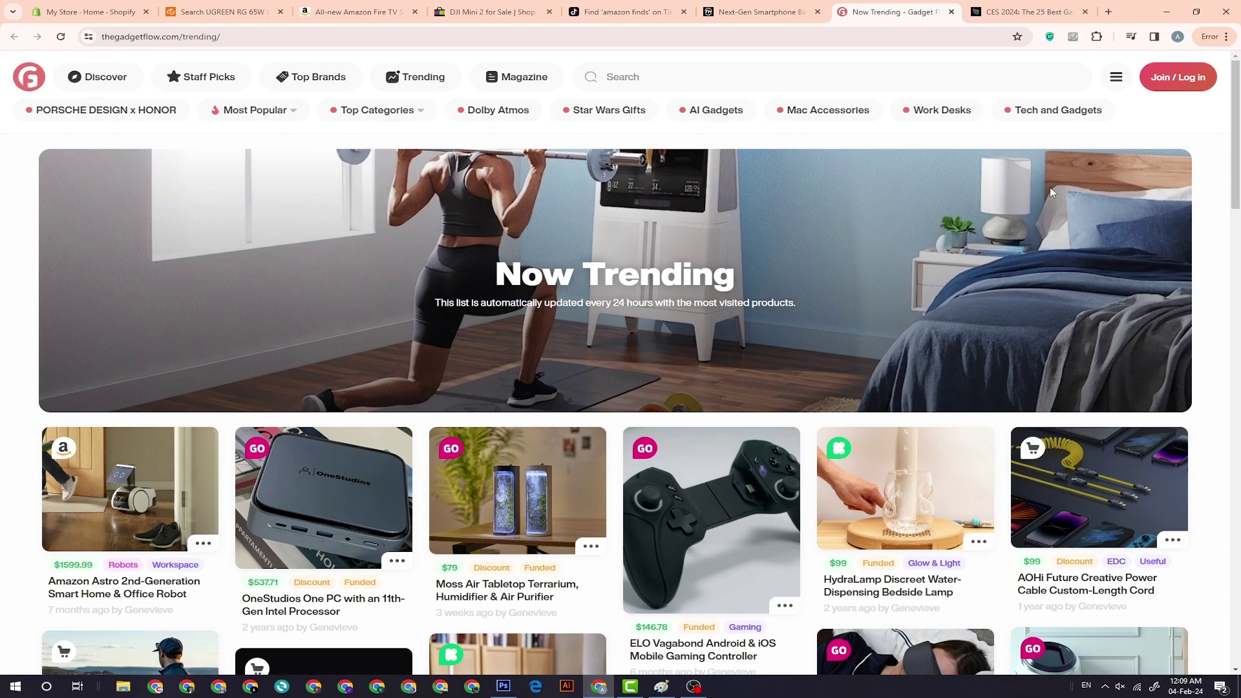
{"action": "scroll", "coordinate": [814, 297], "scroll_direction": "down", "scroll_amount": 20}
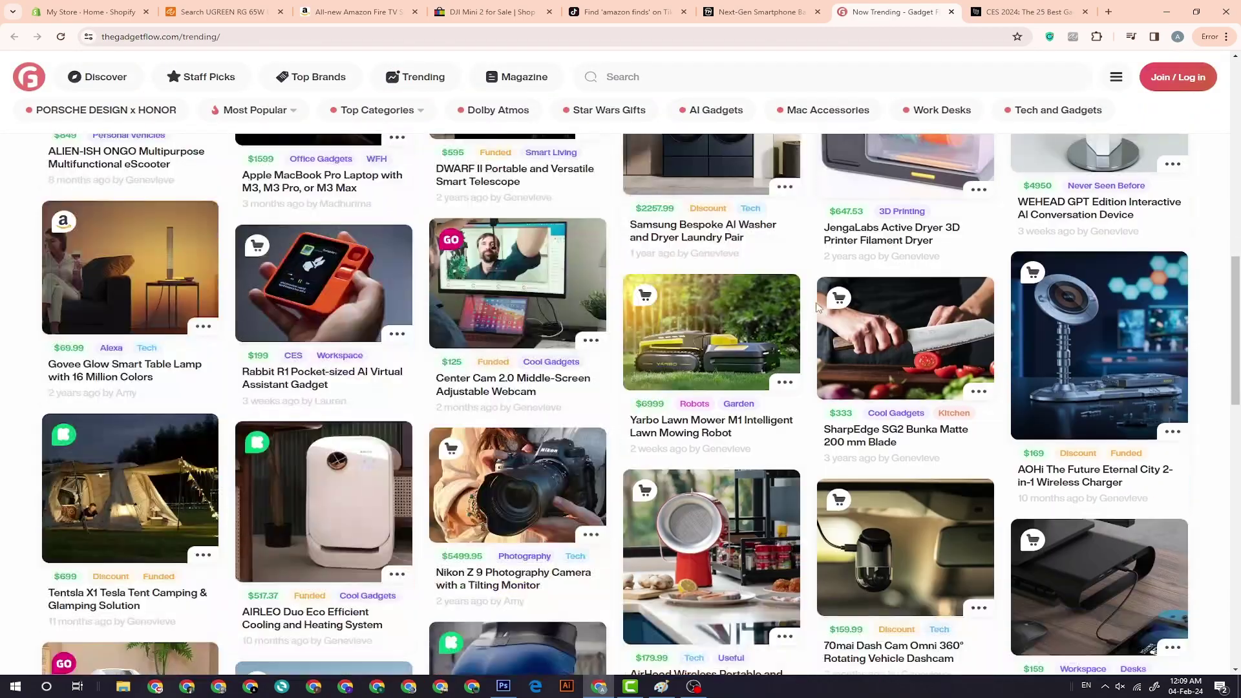
{"action": "scroll", "coordinate": [818, 308], "scroll_direction": "down", "scroll_amount": 5}
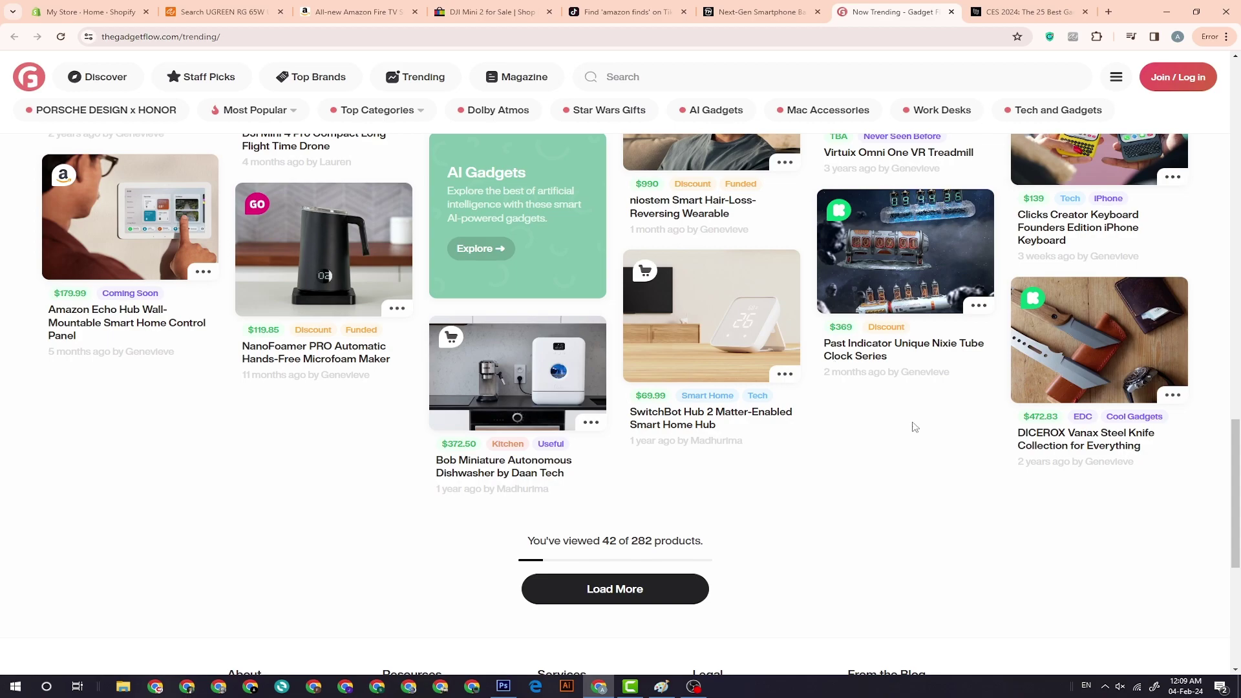
{"action": "scroll", "coordinate": [915, 427], "scroll_direction": "up", "scroll_amount": 4}
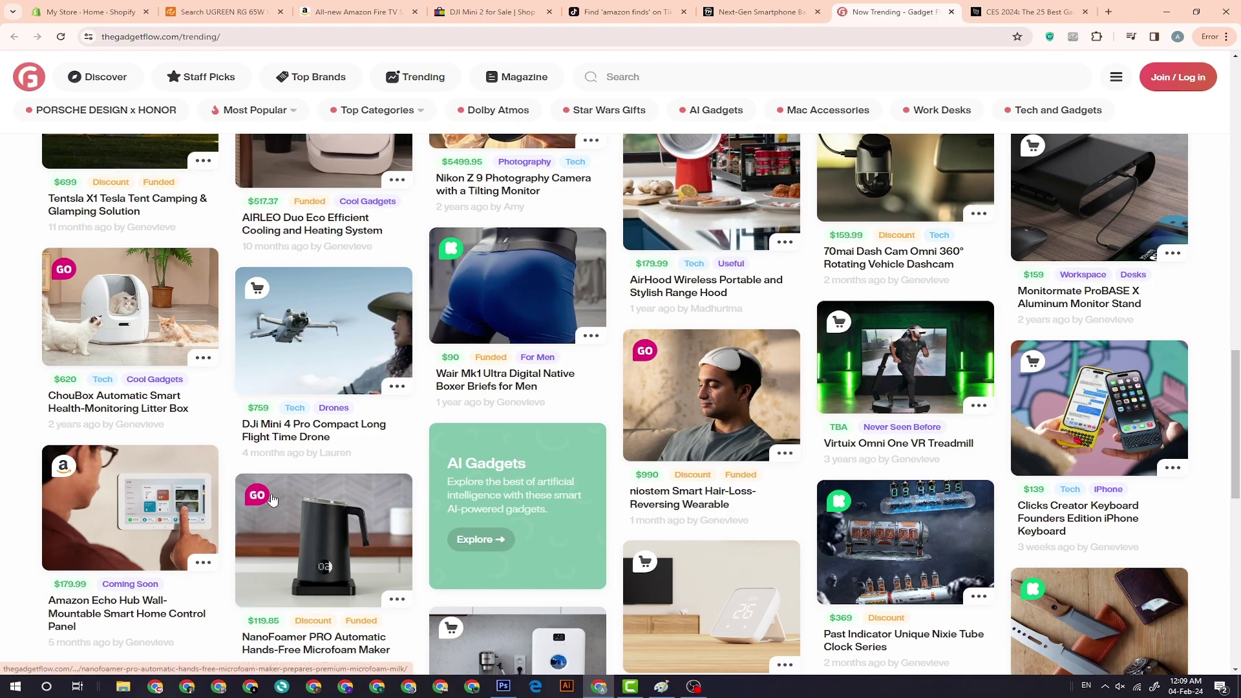
{"action": "scroll", "coordinate": [980, 364], "scroll_direction": "up", "scroll_amount": 3}
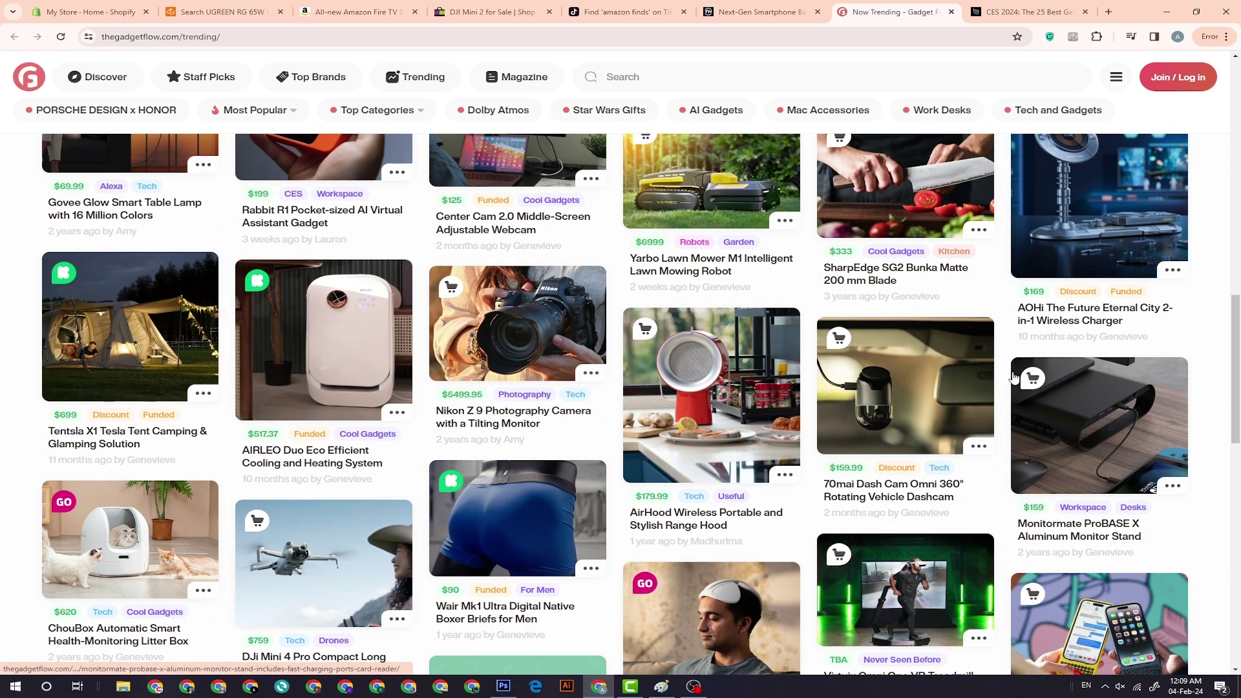
{"action": "scroll", "coordinate": [570, 343], "scroll_direction": "up", "scroll_amount": 5}
{"action": "scroll", "coordinate": [324, 304], "scroll_direction": "up", "scroll_amount": 6}
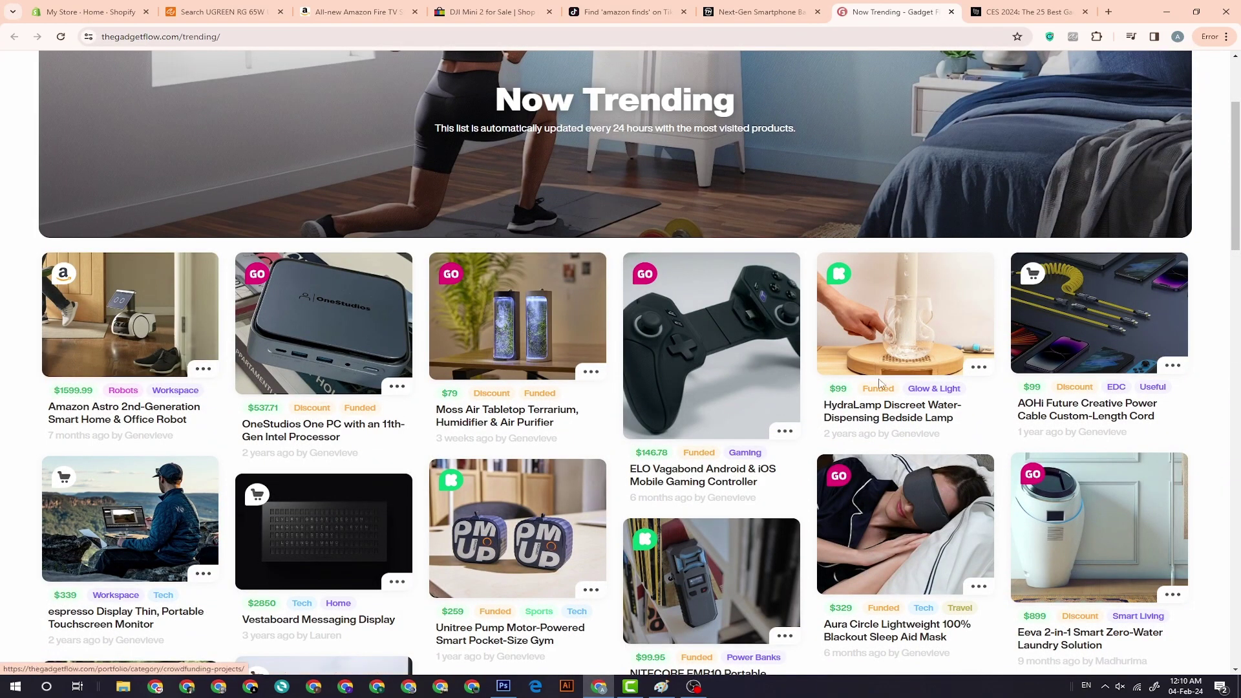
Skim WIRED's article on the 25 best gadgets from CES 2024, and close it
{"action": "left_click", "coordinate": [993, 18]}
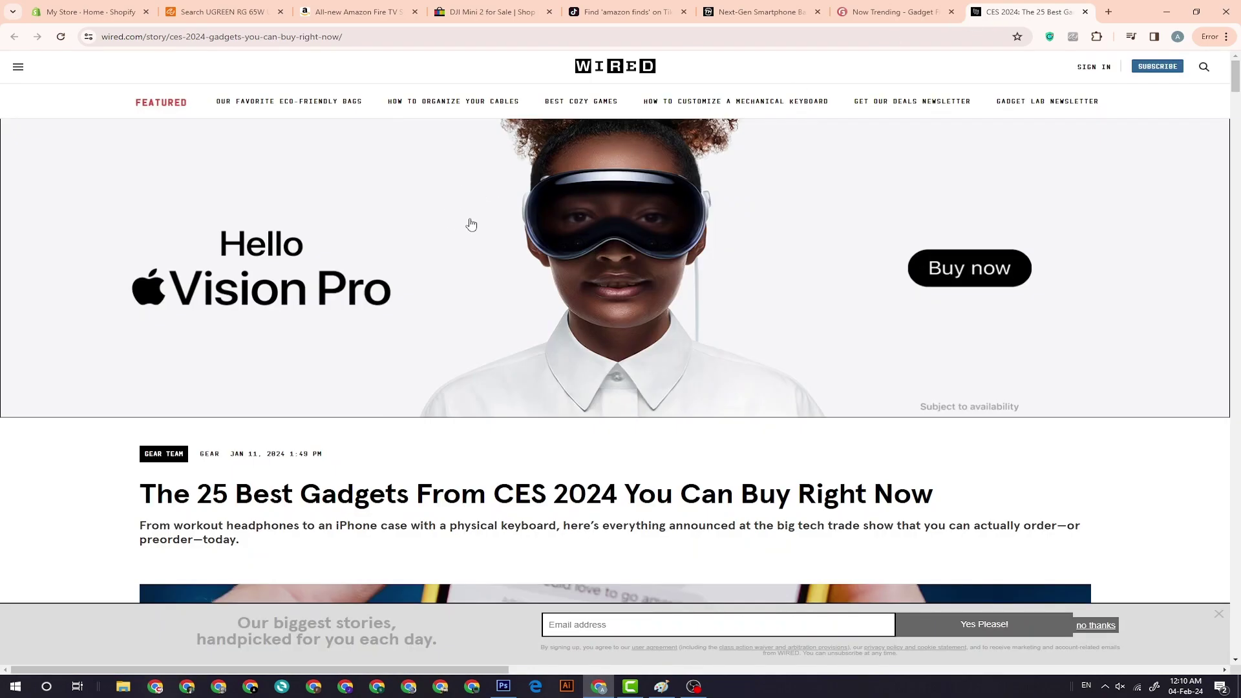
{"action": "scroll", "coordinate": [500, 236], "scroll_direction": "down", "scroll_amount": 15}
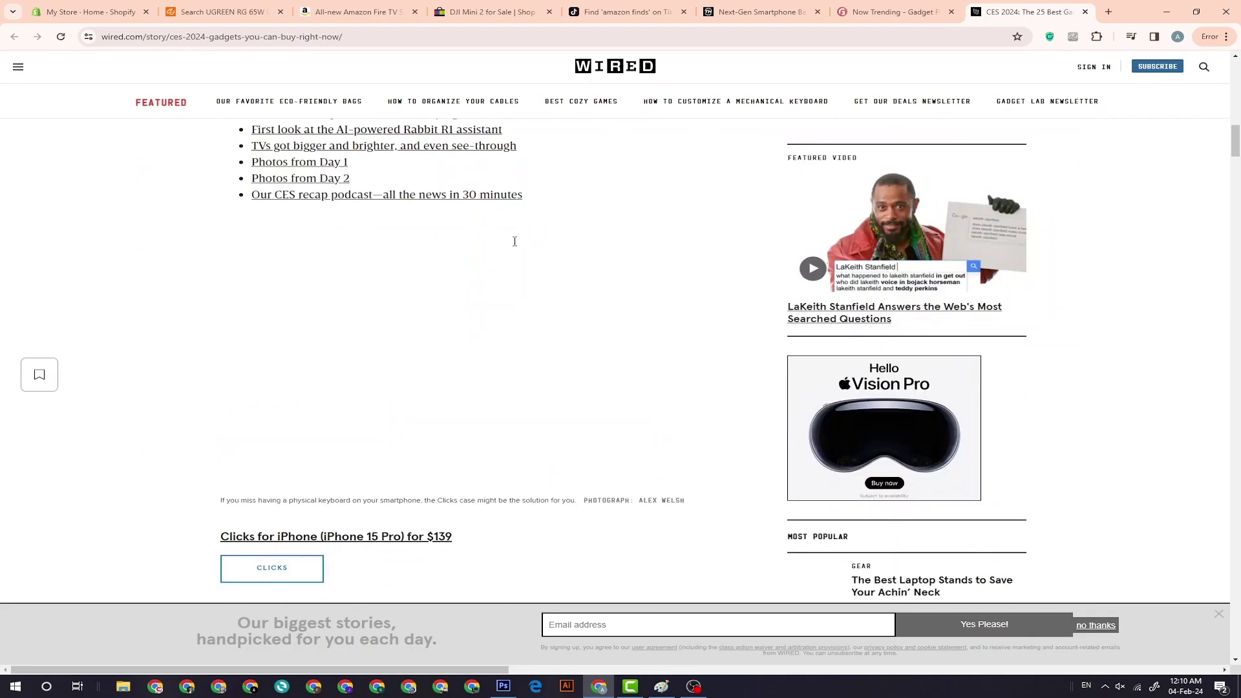
{"action": "scroll", "coordinate": [515, 246], "scroll_direction": "down", "scroll_amount": 20}
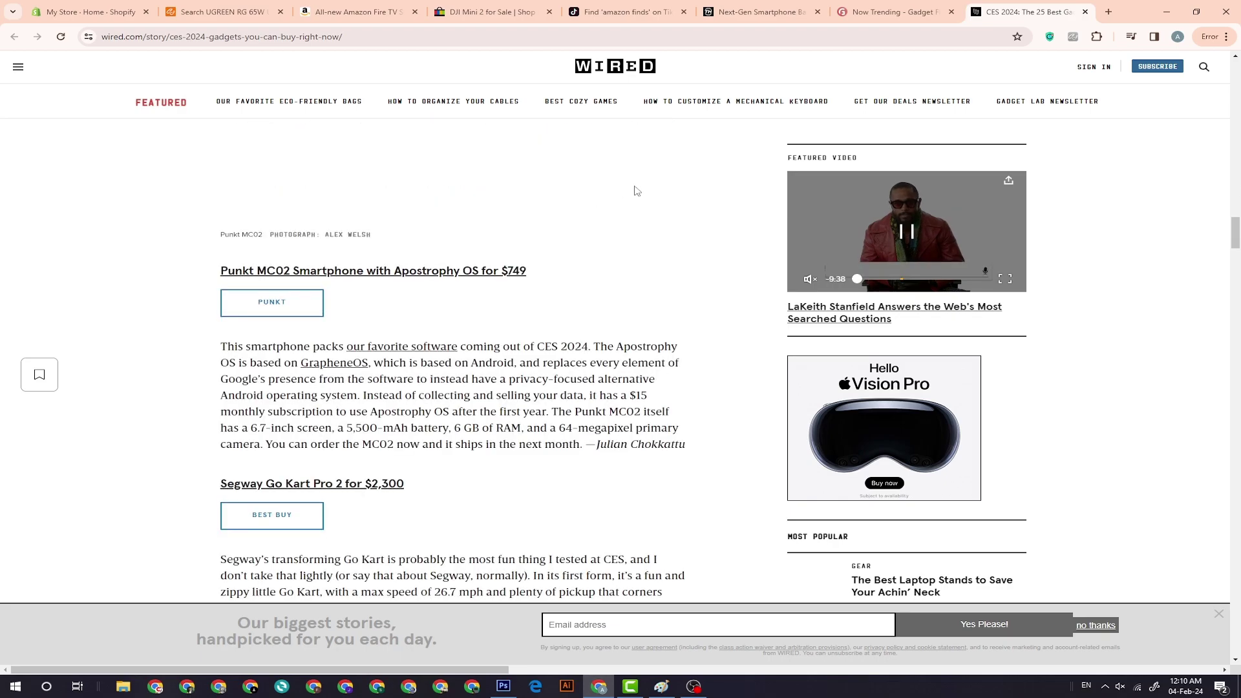
{"action": "left_click", "coordinate": [1086, 13]}
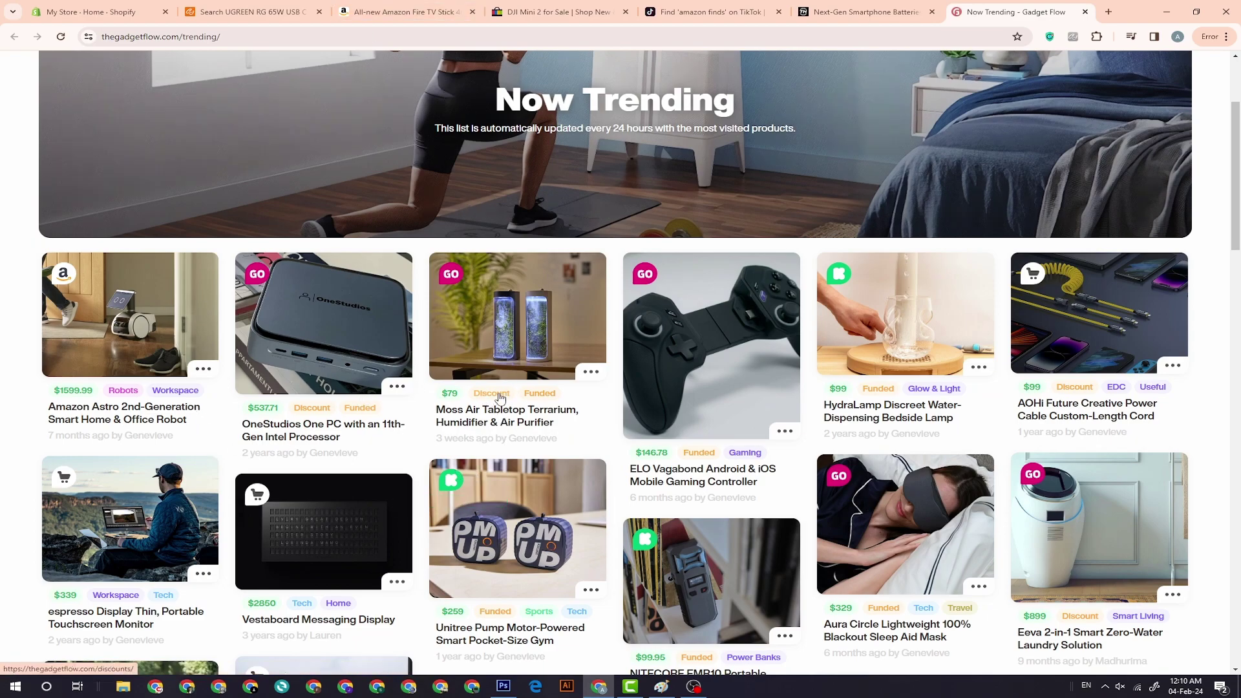
Open the ELO Vagabond mobile gaming controller on Gadget Flow and copy its full product title
{"action": "left_click", "coordinate": [625, 473]}
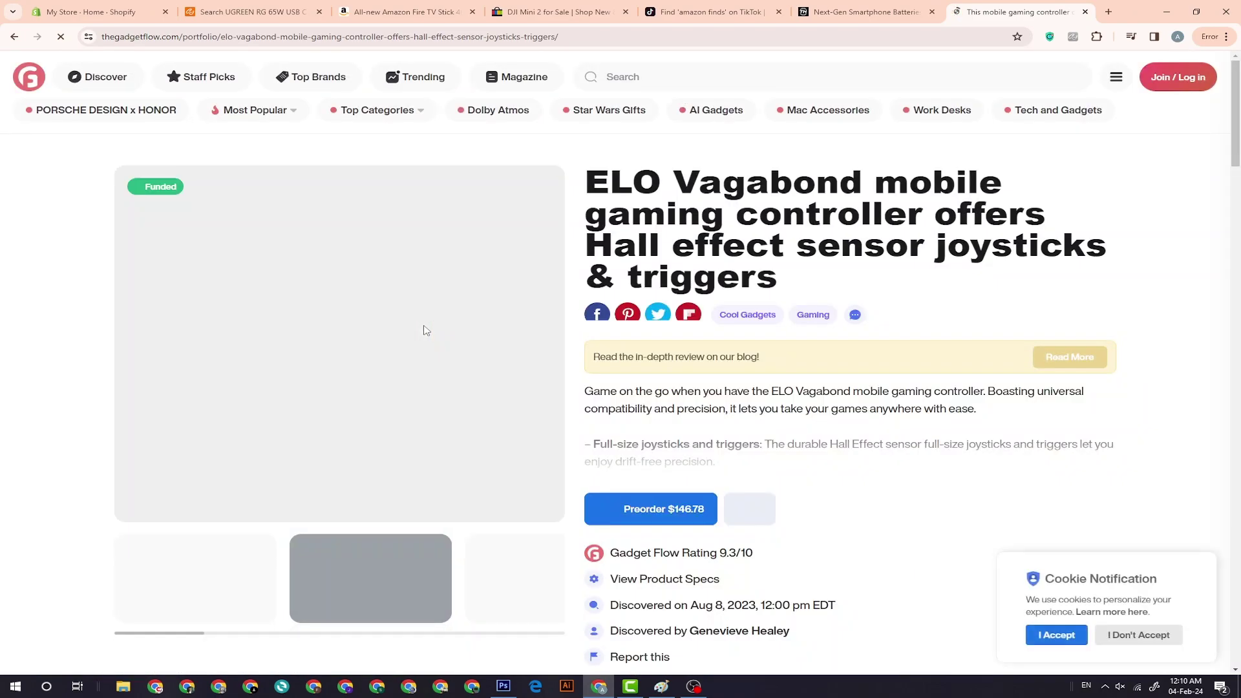
{"action": "left_click_drag", "start_coordinate": [580, 182], "coordinate": [882, 245]}
{"action": "right_click", "coordinate": [849, 251]}
{"action": "left_click", "coordinate": [873, 261]}
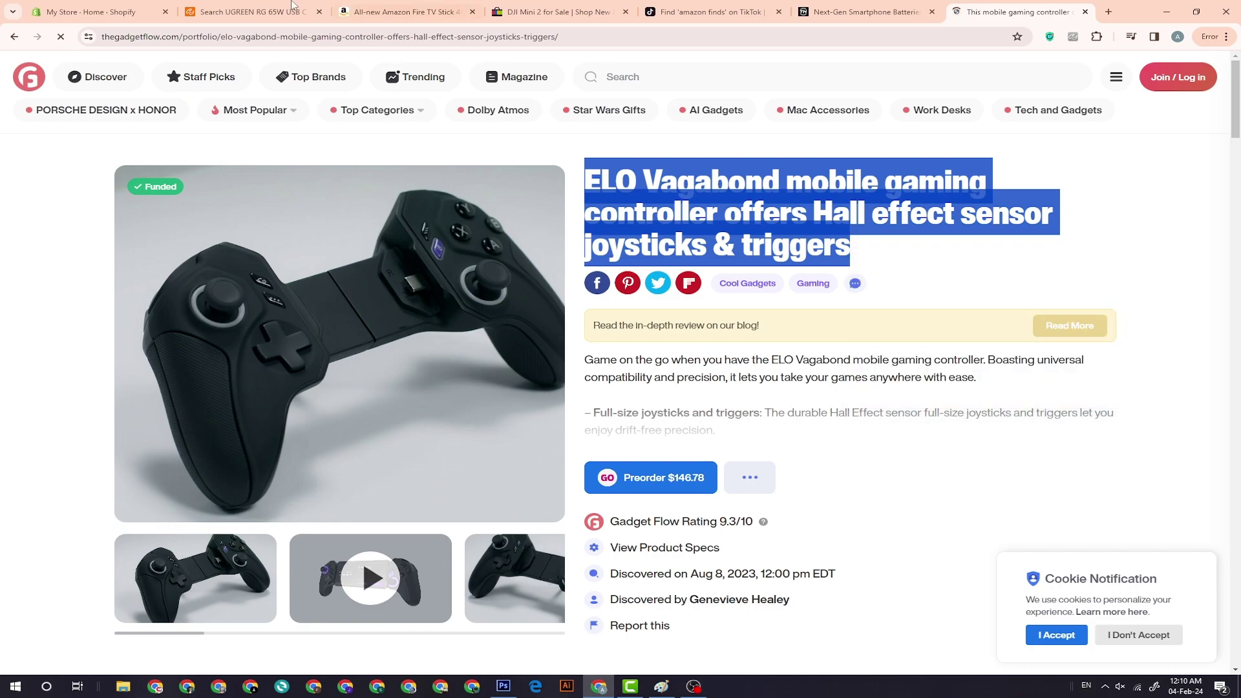
Search CJdropshipping for "ELO Vagabond mobile gaming controller offers Hall effect sensor joysticks & triggers", replacing the previous charger query
{"action": "left_click", "coordinate": [252, 12]}
{"action": "left_click", "coordinate": [488, 73]}
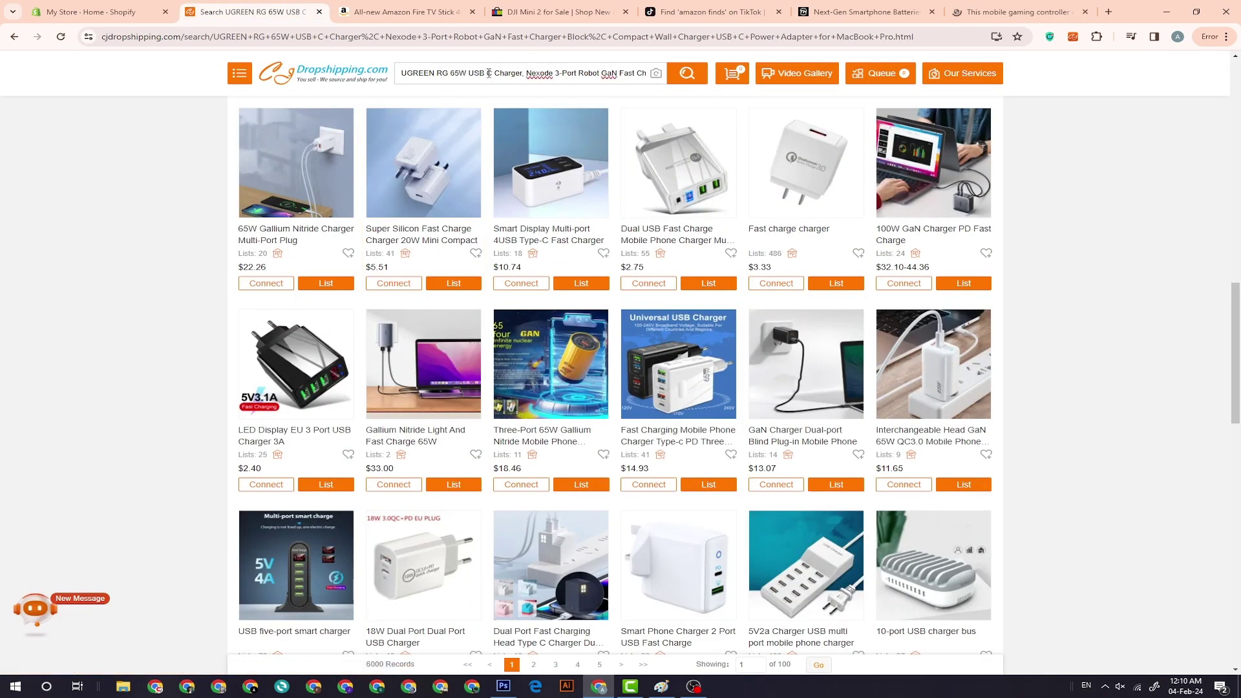
{"action": "key", "text": "ctrl+a"}
{"action": "left_click", "coordinate": [534, 144]}
{"action": "key", "text": "Return"}
Examine the CJdropshipping results for products similar to the ELO Vagabond gaming controller, comparing their pictures, prices and list counts
{"action": "mouse_move", "coordinate": [522, 227]}
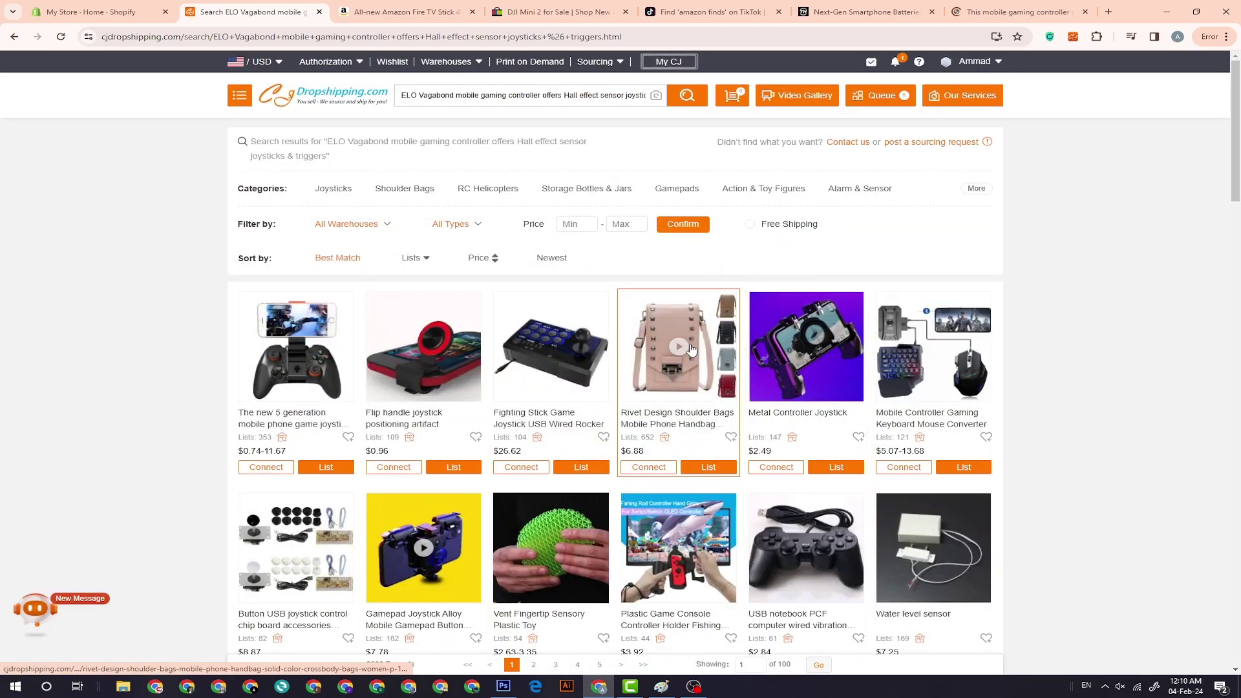
{"action": "scroll", "coordinate": [690, 345], "scroll_direction": "down", "scroll_amount": 5}
{"action": "scroll", "coordinate": [216, 310], "scroll_direction": "down", "scroll_amount": 3}
{"action": "scroll", "coordinate": [217, 311], "scroll_direction": "up", "scroll_amount": 4}
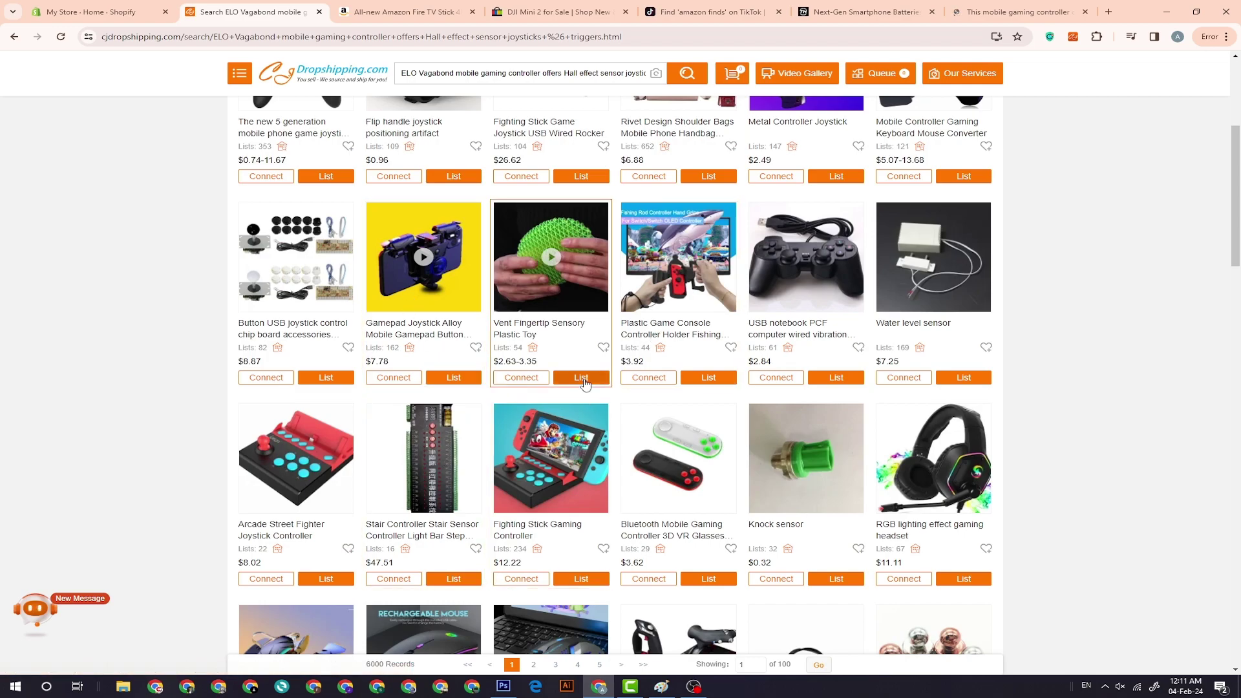
{"action": "mouse_move", "coordinate": [586, 385]}
{"action": "scroll", "coordinate": [615, 429], "scroll_direction": "down", "scroll_amount": 10}
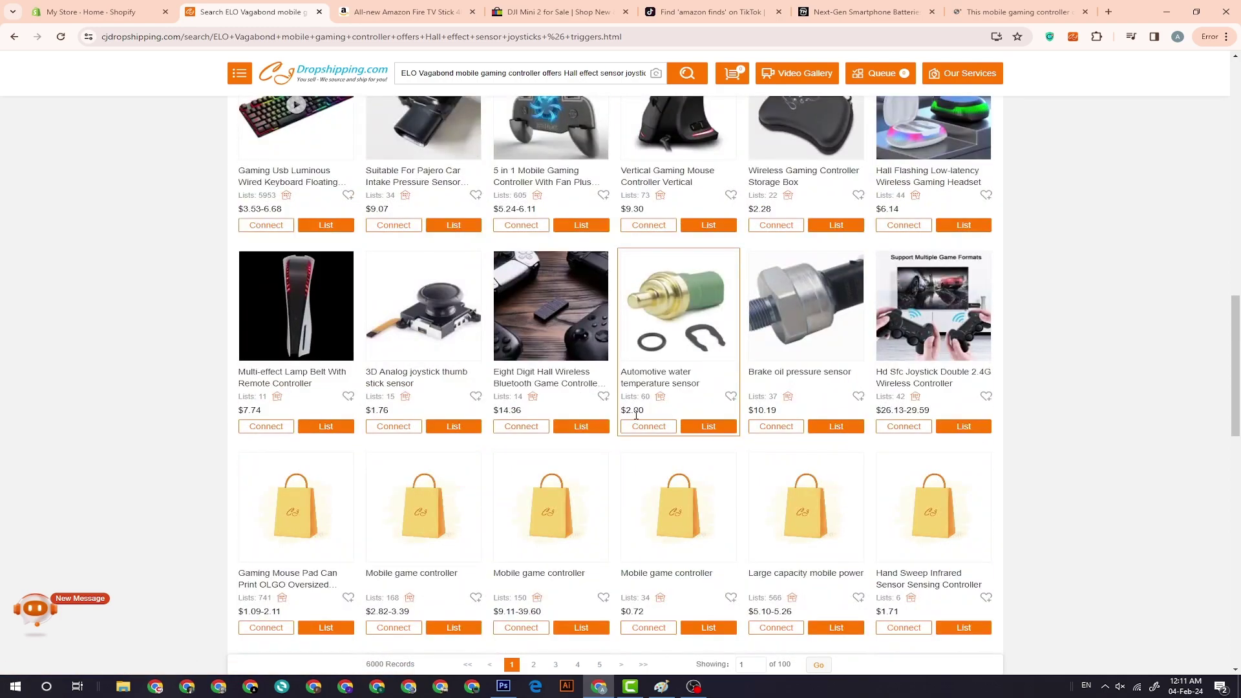
{"action": "scroll", "coordinate": [637, 415], "scroll_direction": "down", "scroll_amount": 5}
{"action": "scroll", "coordinate": [636, 417], "scroll_direction": "up", "scroll_amount": 12}
{"action": "scroll", "coordinate": [582, 414], "scroll_direction": "up", "scroll_amount": 8}
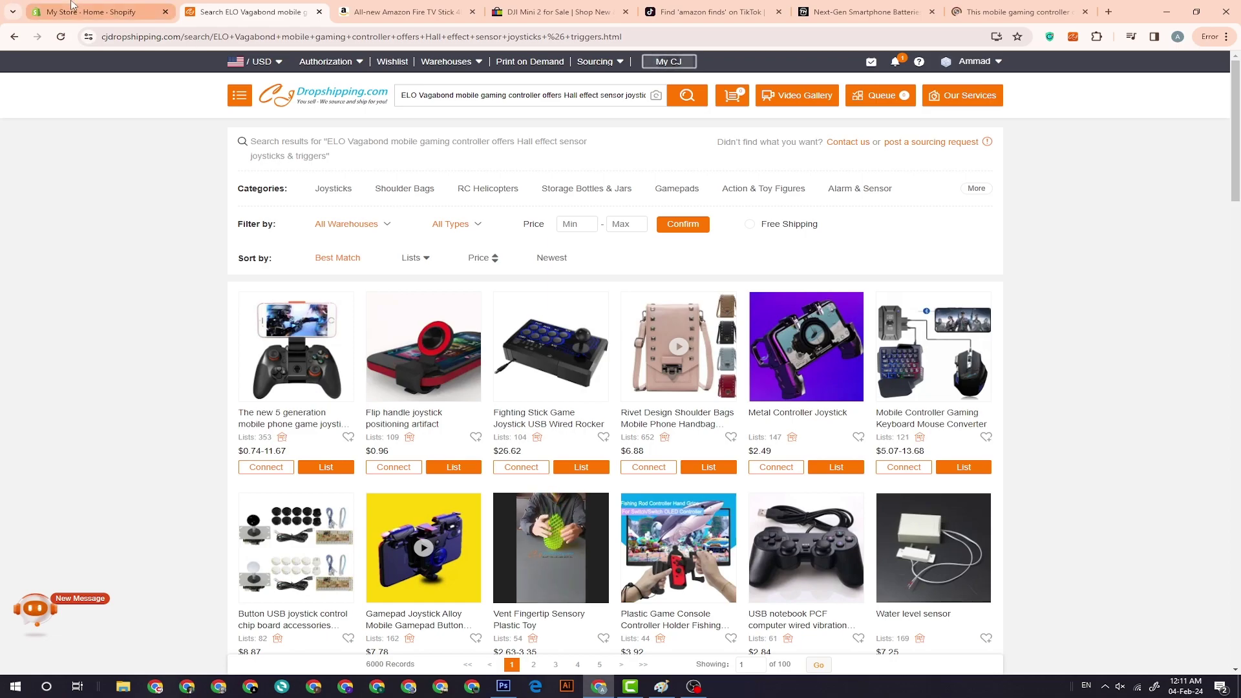
View the live online store from the Shopify admin, check its featured products, and return to the CJdropshipping results
{"action": "left_click", "coordinate": [72, 6]}
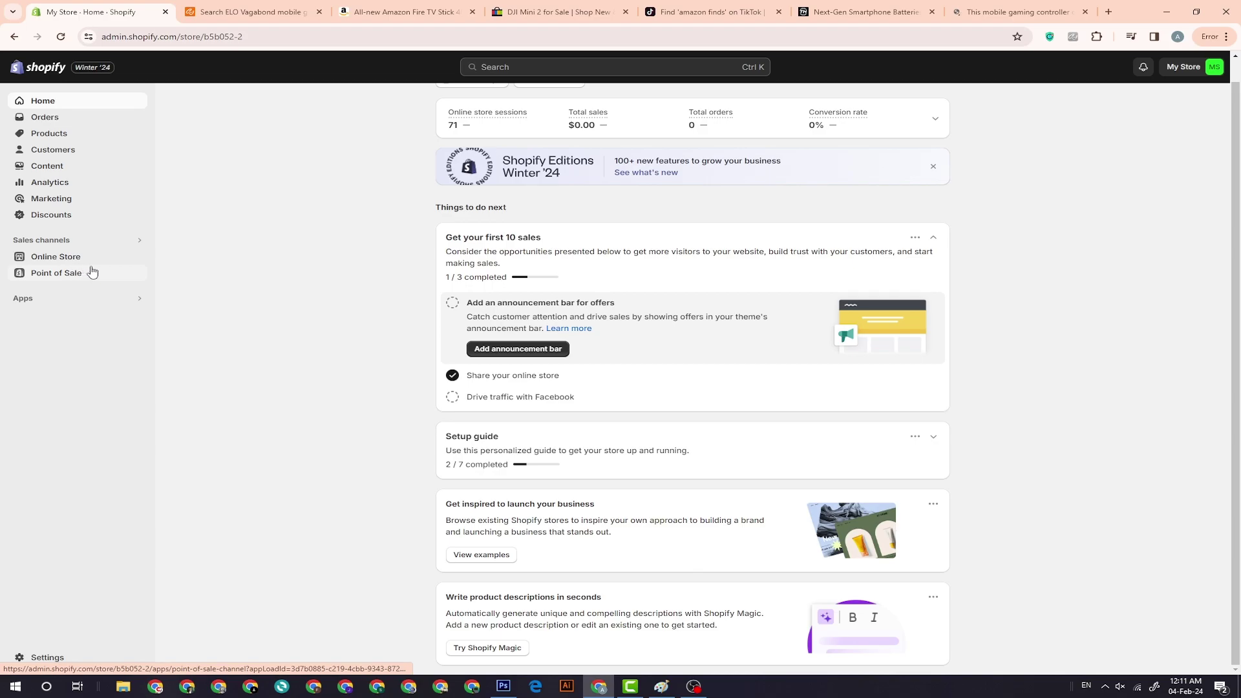
{"action": "left_click", "coordinate": [137, 257]}
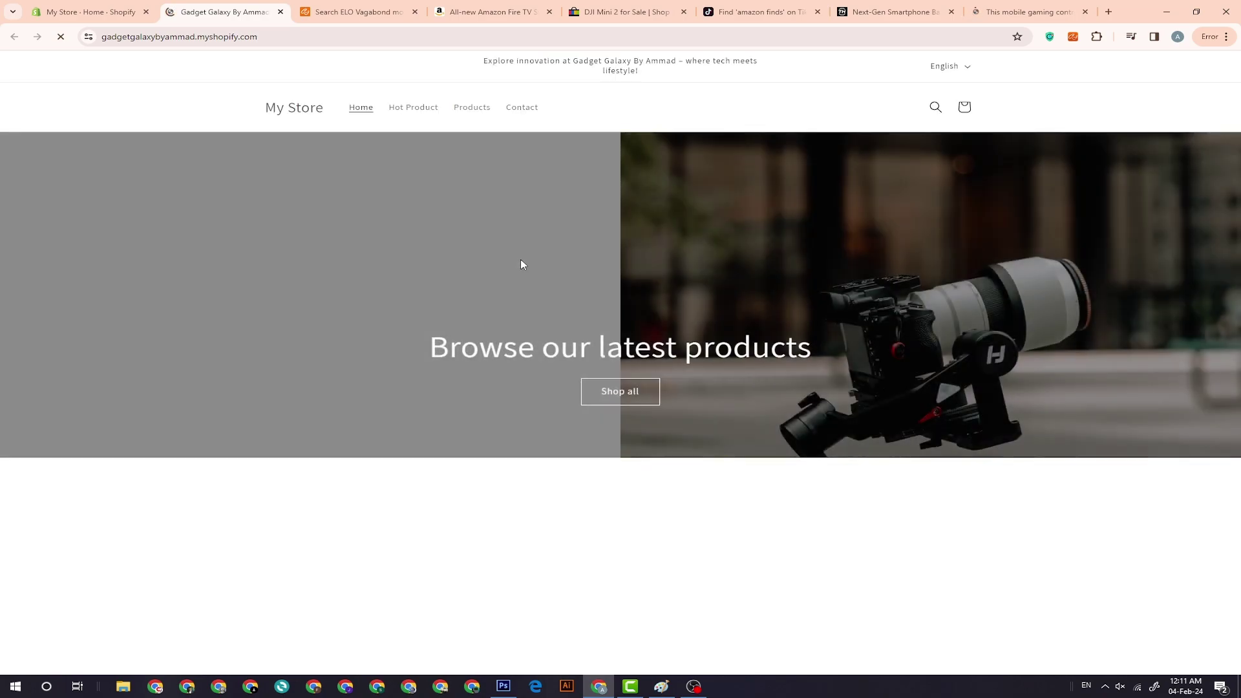
{"action": "scroll", "coordinate": [521, 272], "scroll_direction": "down", "scroll_amount": 3}
{"action": "scroll", "coordinate": [522, 276], "scroll_direction": "down", "scroll_amount": 8}
{"action": "scroll", "coordinate": [522, 277], "scroll_direction": "up", "scroll_amount": 4}
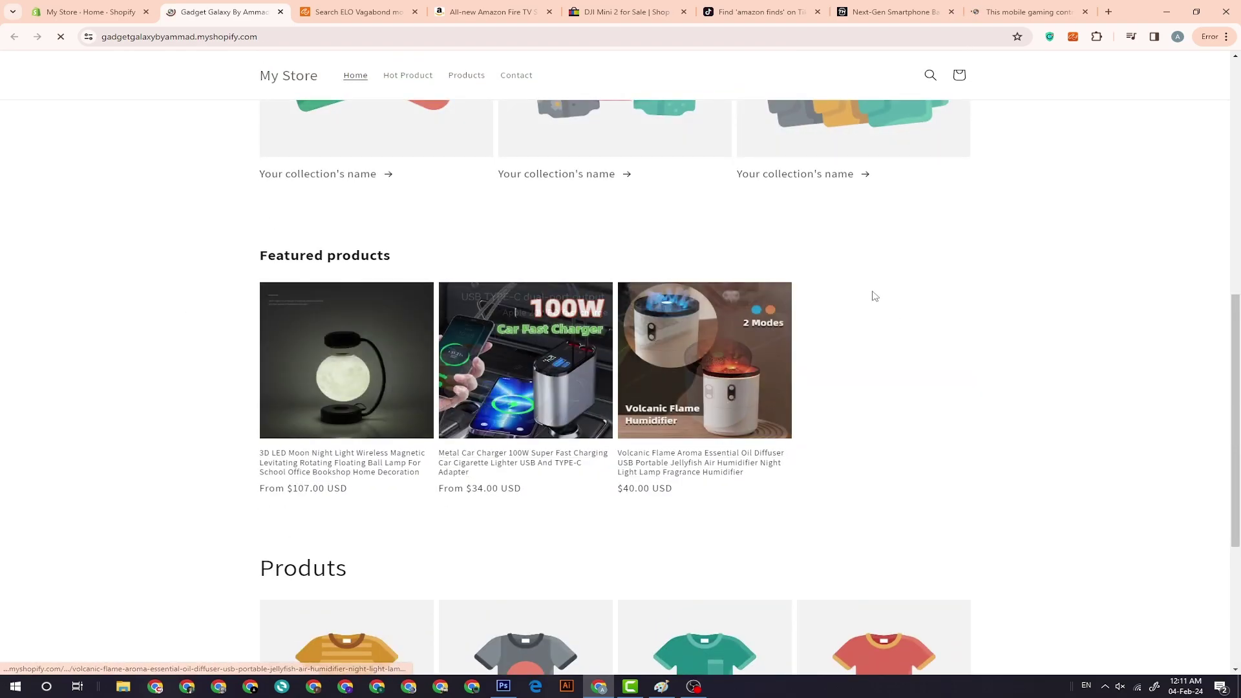
{"action": "left_click", "coordinate": [335, 6]}
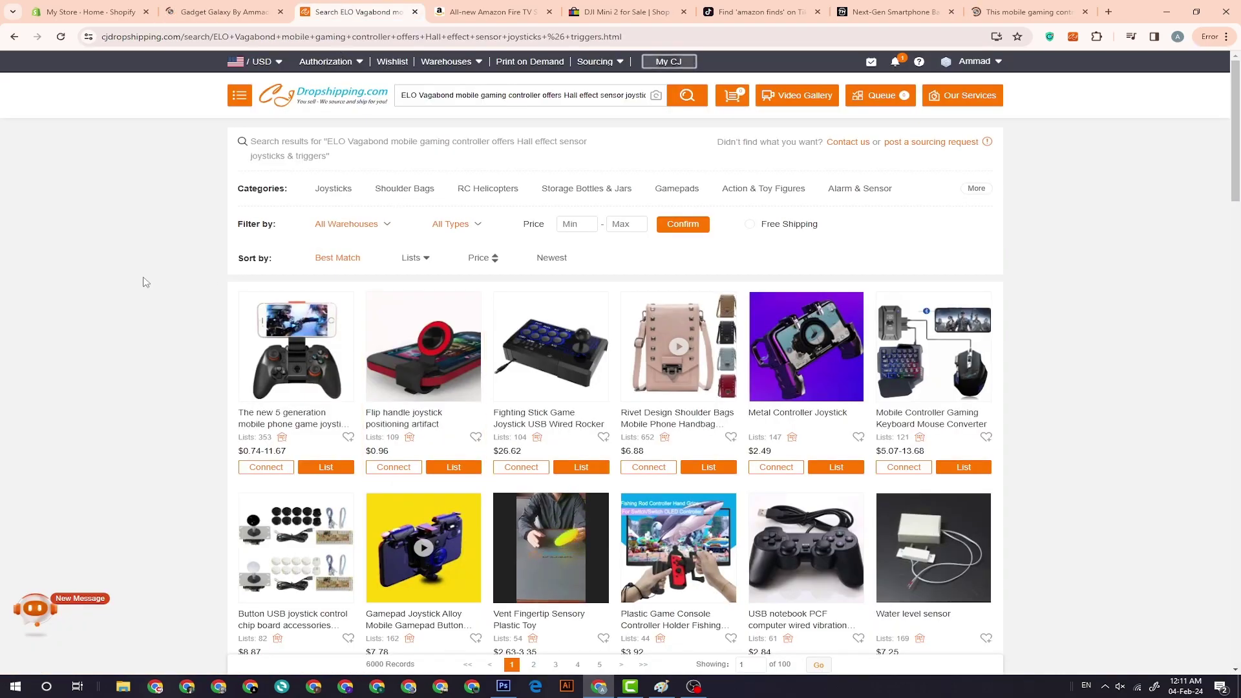
Look through the CJdropshipping controller results and open the RGB lighting effect gaming headset
{"action": "scroll", "coordinate": [425, 286], "scroll_direction": "down", "scroll_amount": 3}
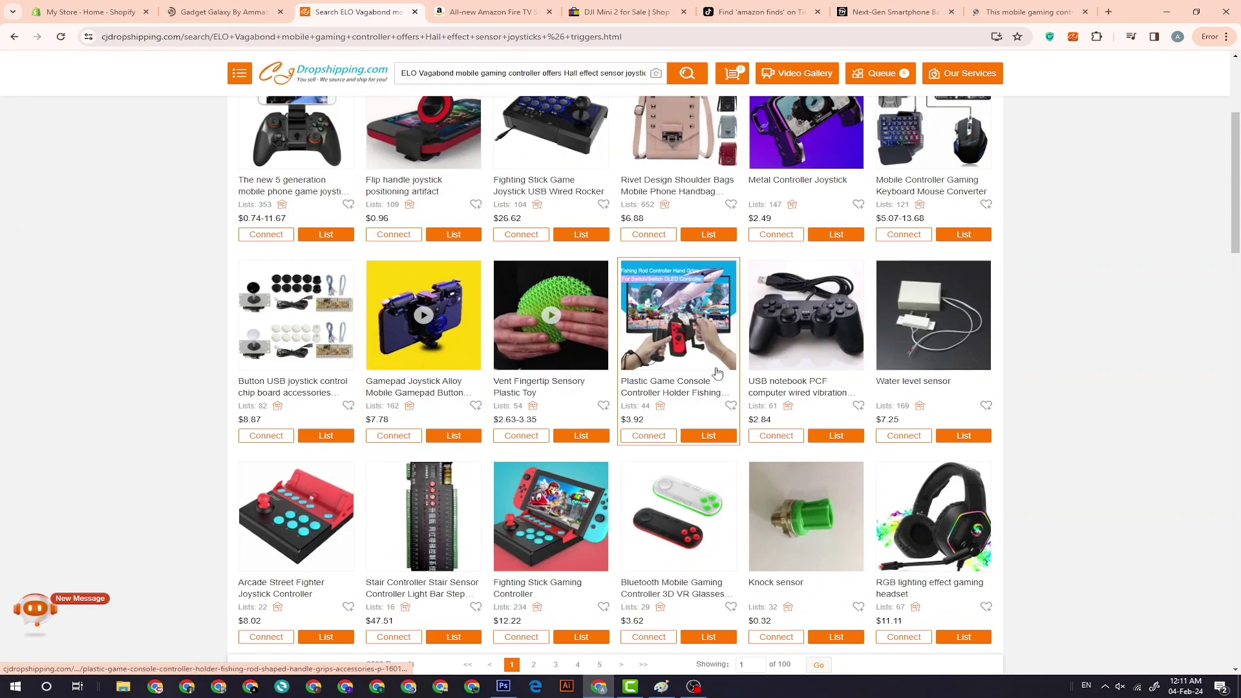
{"action": "scroll", "coordinate": [495, 419], "scroll_direction": "down", "scroll_amount": 4}
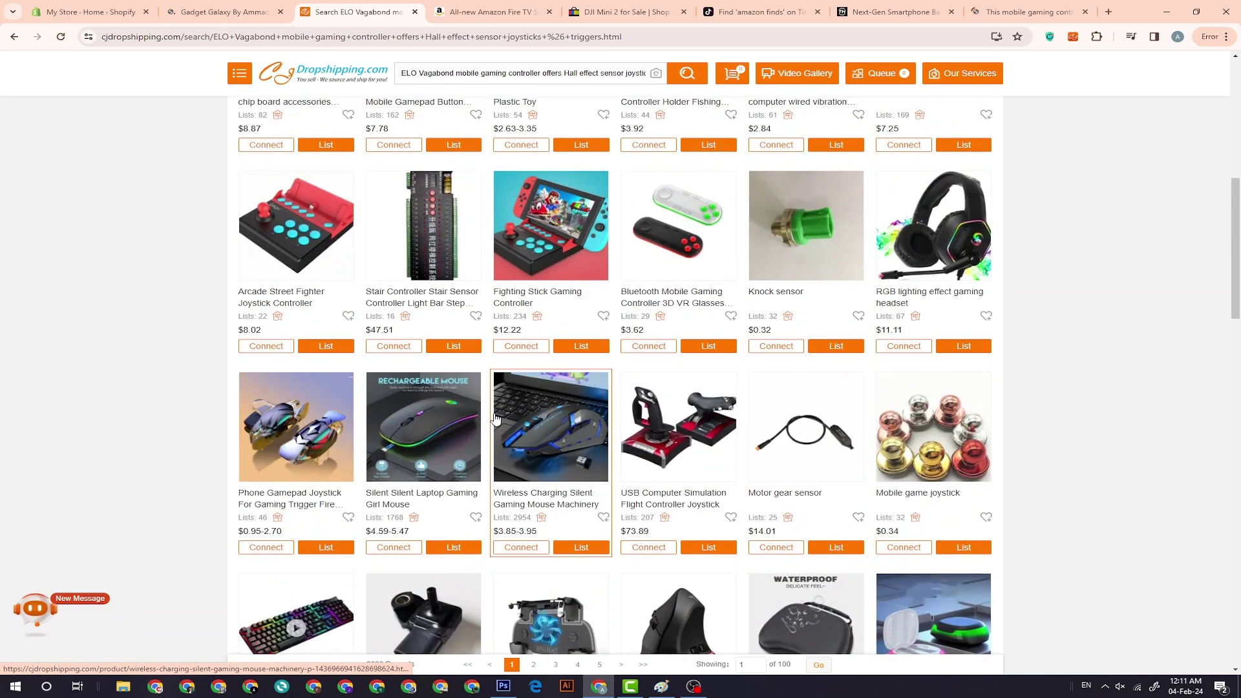
{"action": "left_click", "coordinate": [921, 295]}
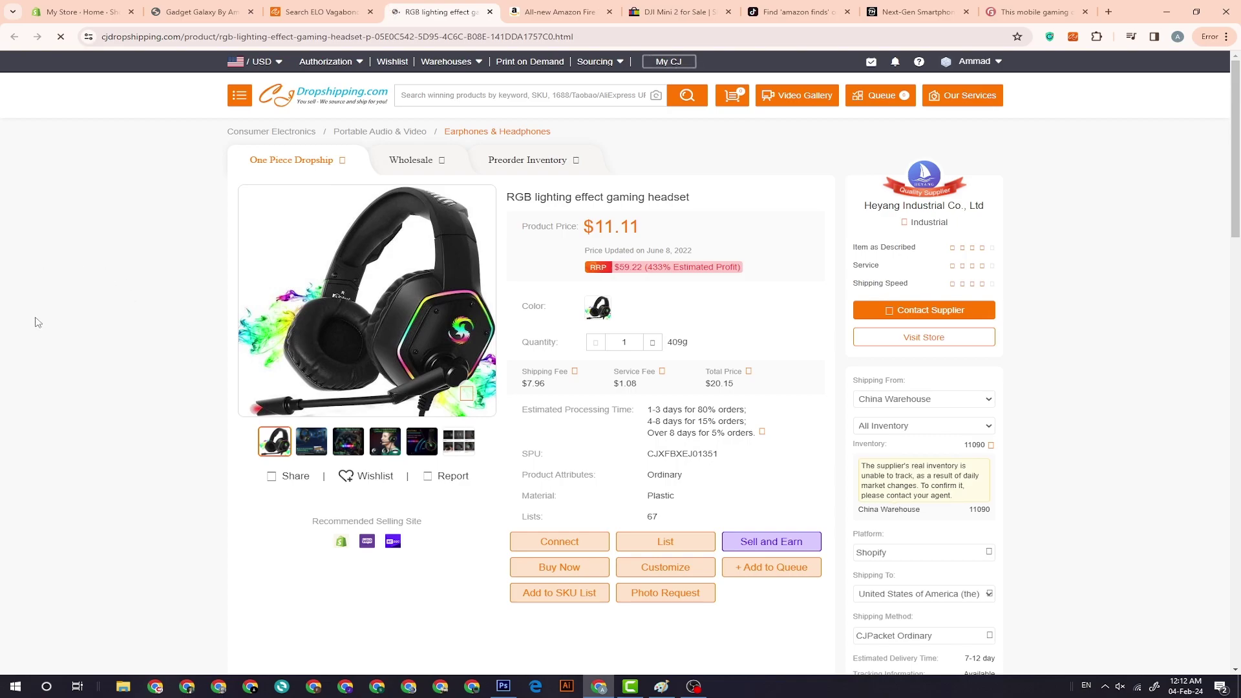
Examine the RGB gaming headset's product page, including its price, shipping details, specifications and description images
{"action": "scroll", "coordinate": [50, 329], "scroll_direction": "down", "scroll_amount": 4}
{"action": "scroll", "coordinate": [52, 328], "scroll_direction": "up", "scroll_amount": 4}
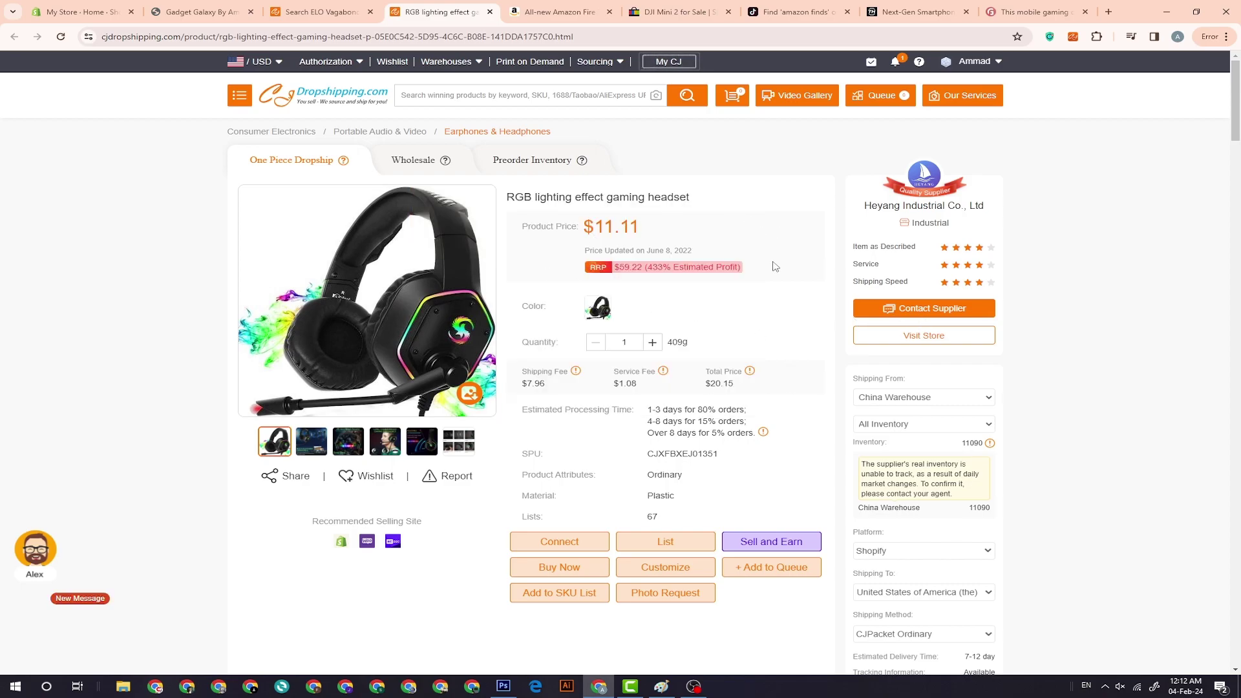
{"action": "scroll", "coordinate": [758, 305], "scroll_direction": "down", "scroll_amount": 1}
{"action": "scroll", "coordinate": [760, 306], "scroll_direction": "down", "scroll_amount": 3}
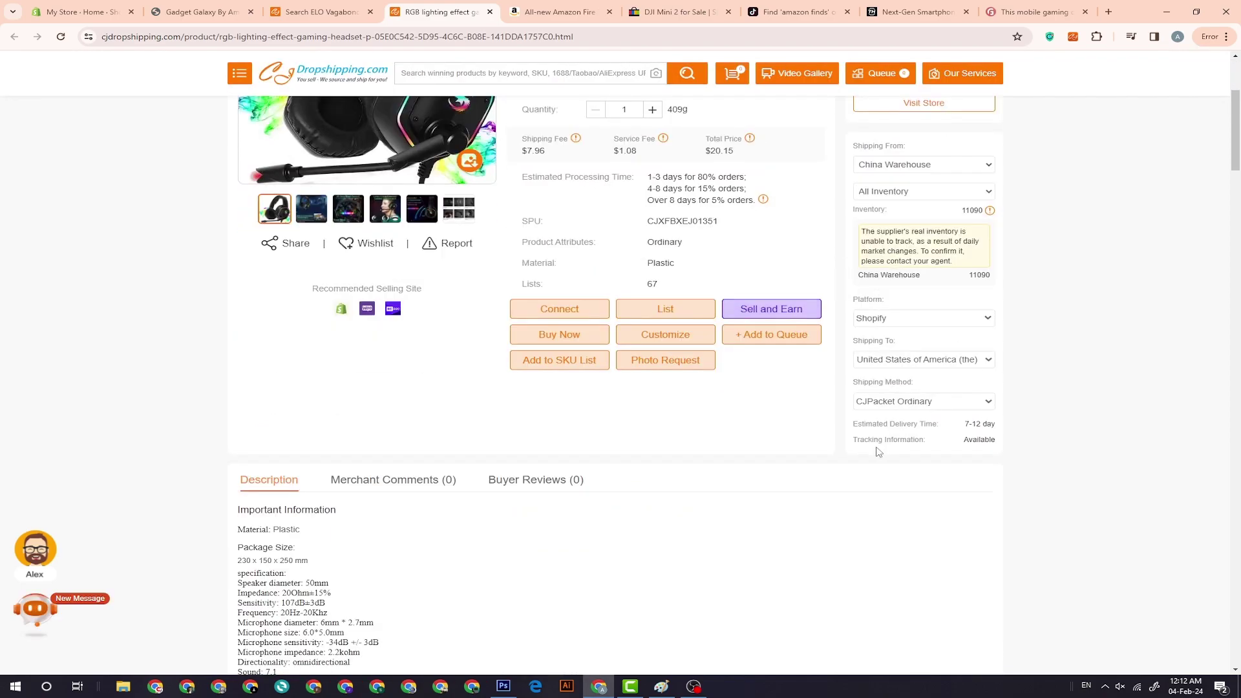
{"action": "scroll", "coordinate": [808, 456], "scroll_direction": "down", "scroll_amount": 20}
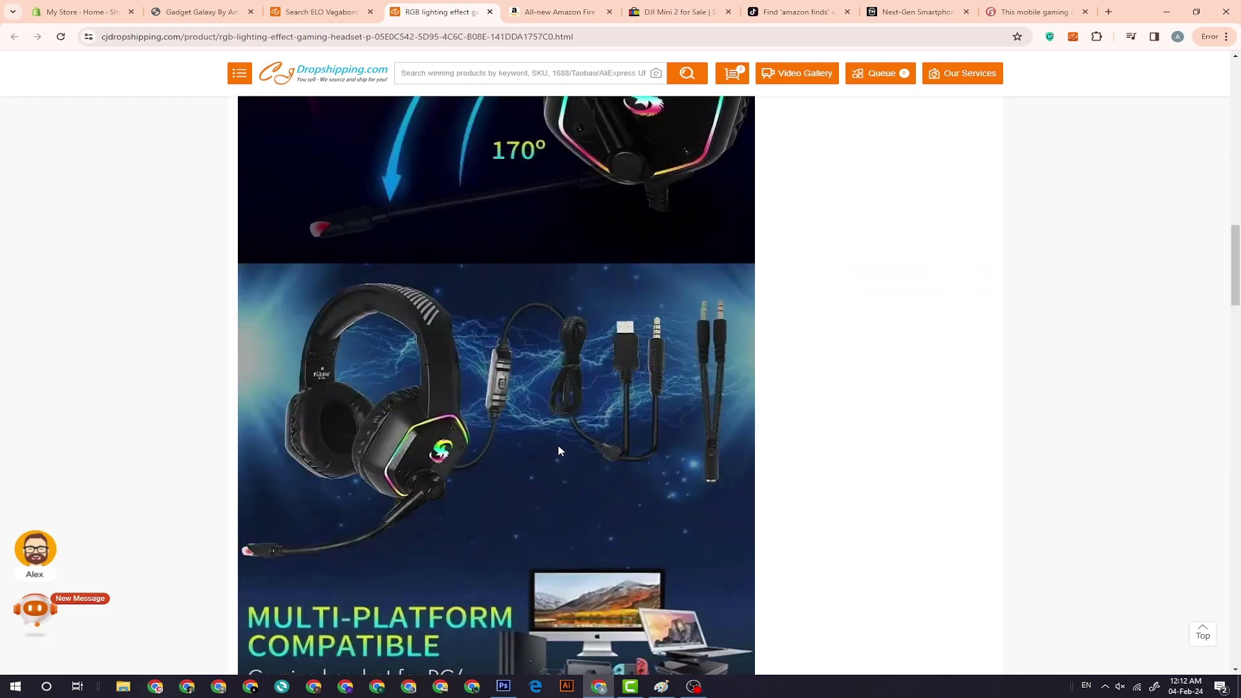
{"action": "scroll", "coordinate": [561, 451], "scroll_direction": "up", "scroll_amount": 20}
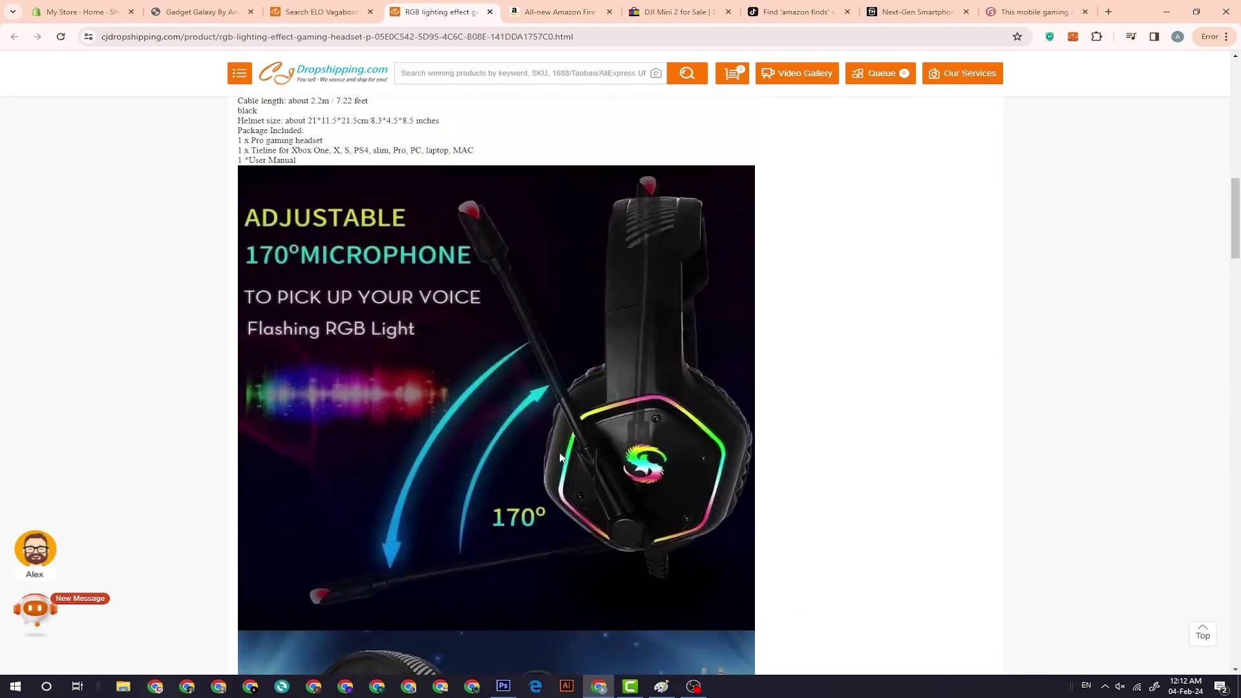
{"action": "scroll", "coordinate": [562, 458], "scroll_direction": "up", "scroll_amount": 4}
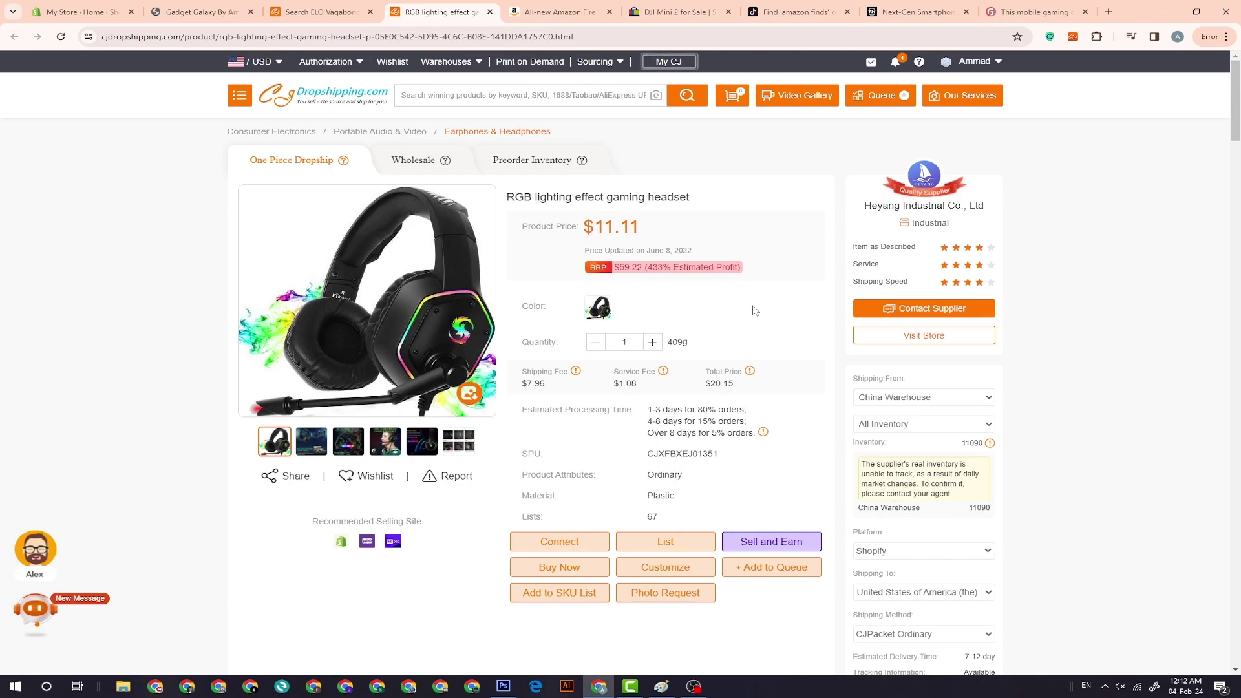
Open the store listing form for the headset and try the USPS, CJPacket USPS Remote and CJPacket Fast US shipping methods
{"action": "scroll", "coordinate": [753, 311], "scroll_direction": "down", "scroll_amount": 3}
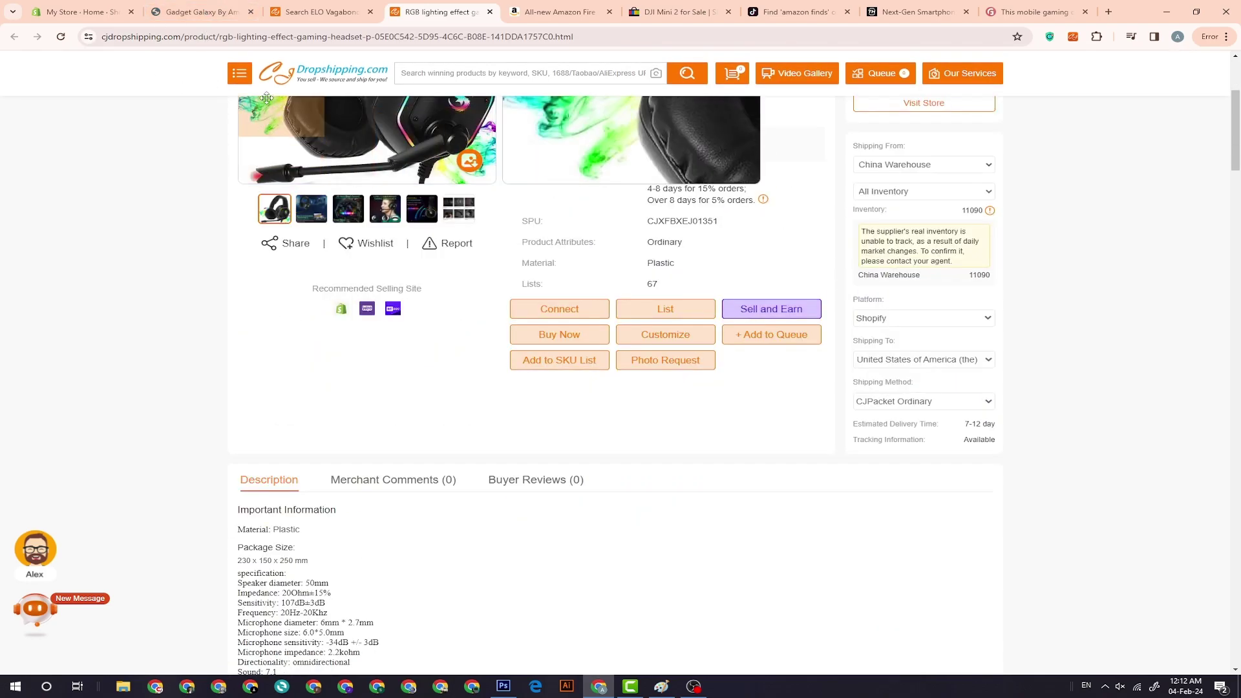
{"action": "left_click", "coordinate": [696, 313]}
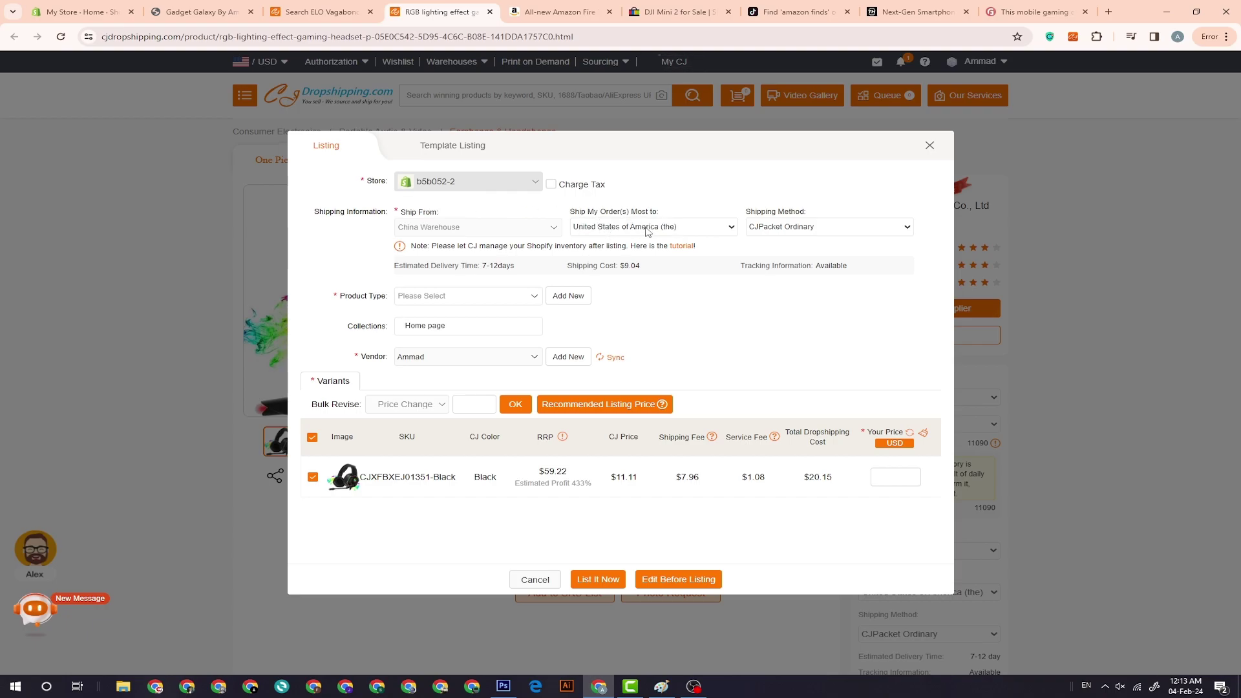
{"action": "left_click", "coordinate": [777, 229]}
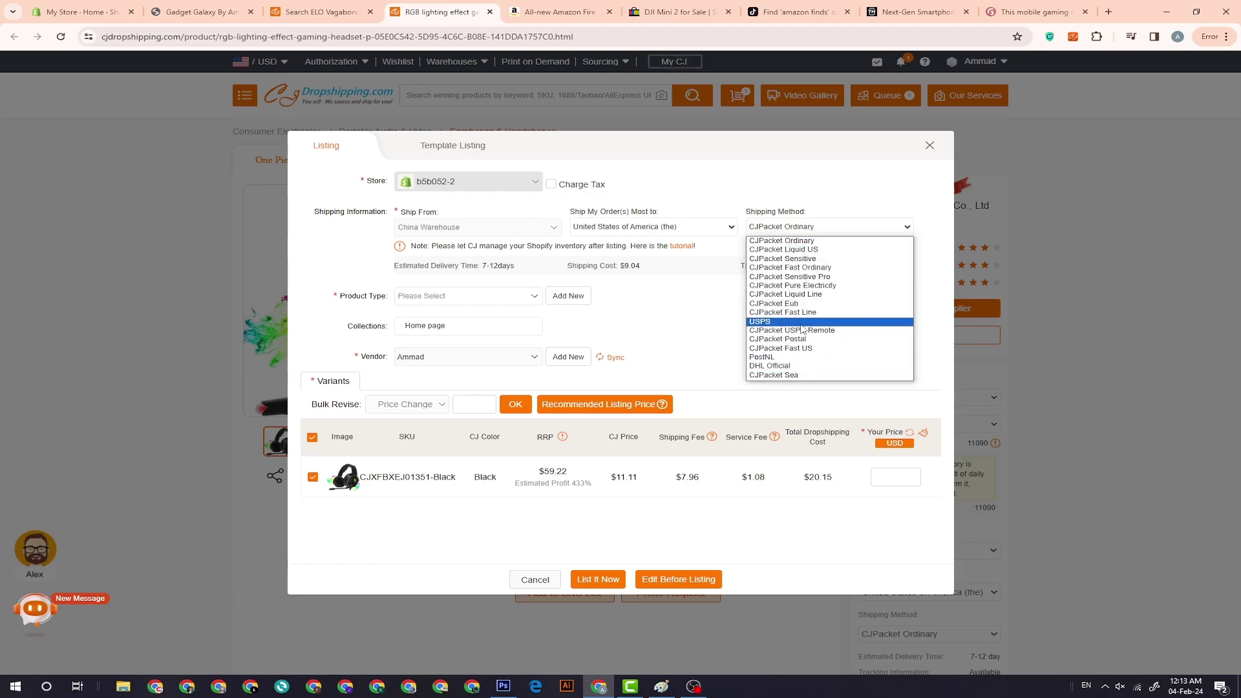
{"action": "left_click", "coordinate": [802, 322]}
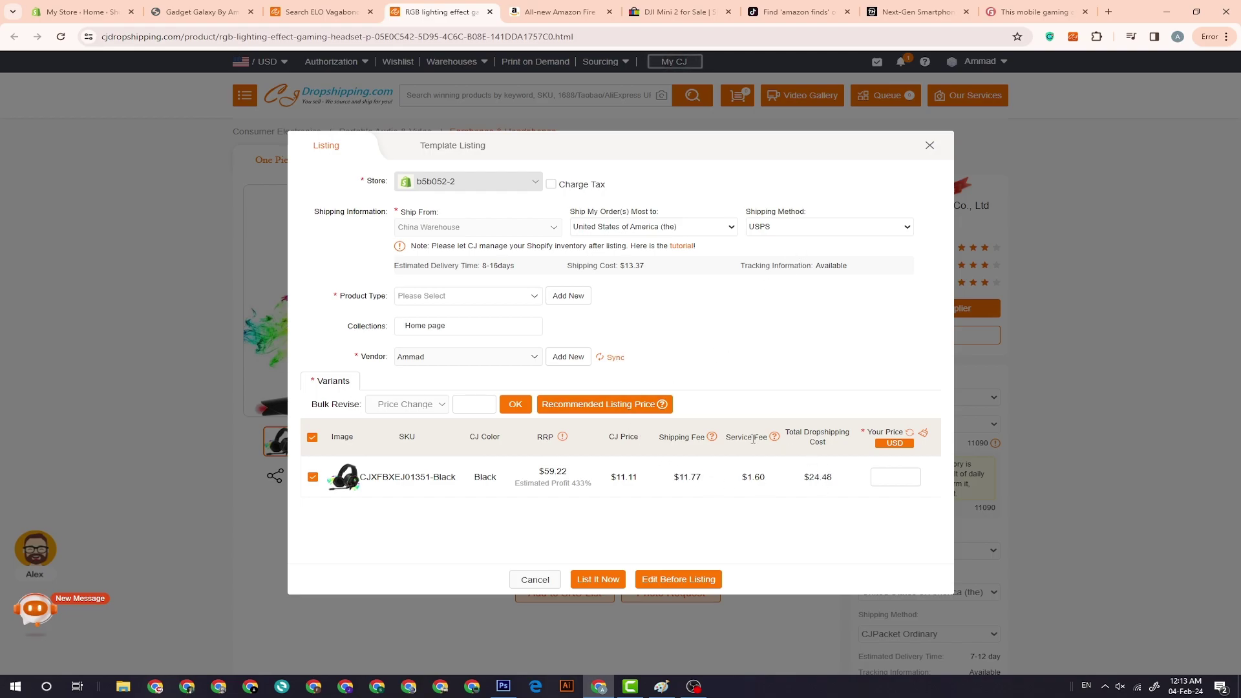
{"action": "left_click", "coordinate": [769, 227]}
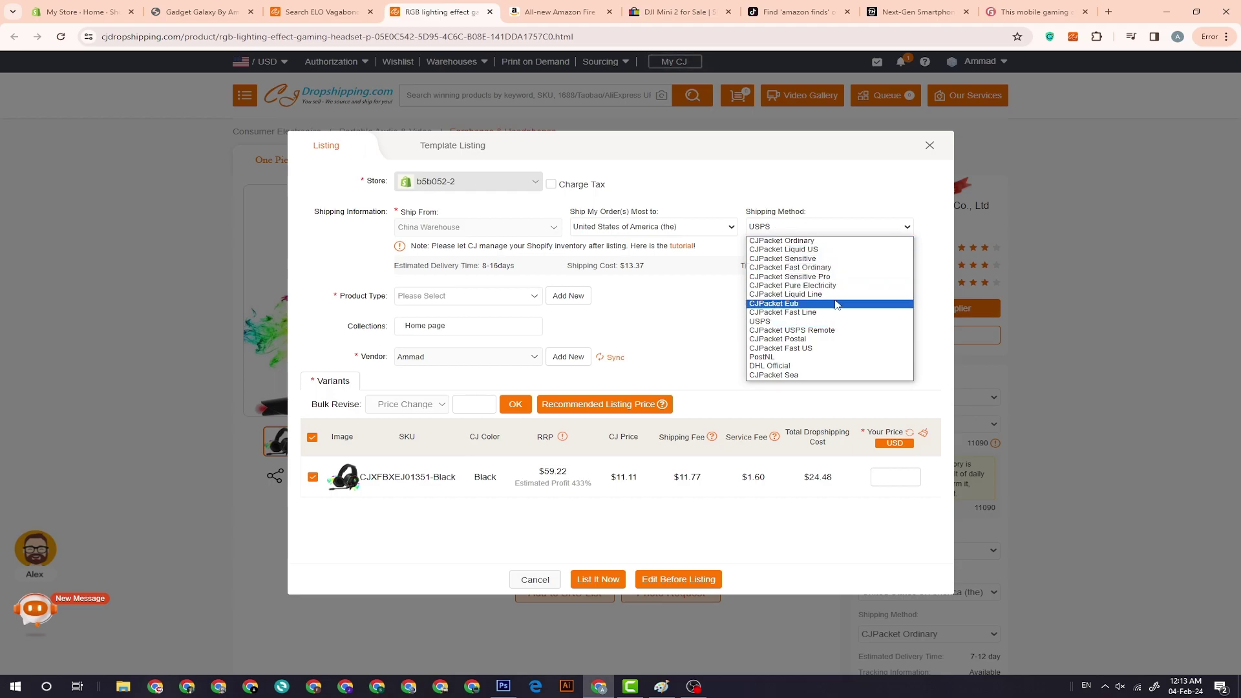
{"action": "left_click", "coordinate": [835, 330]}
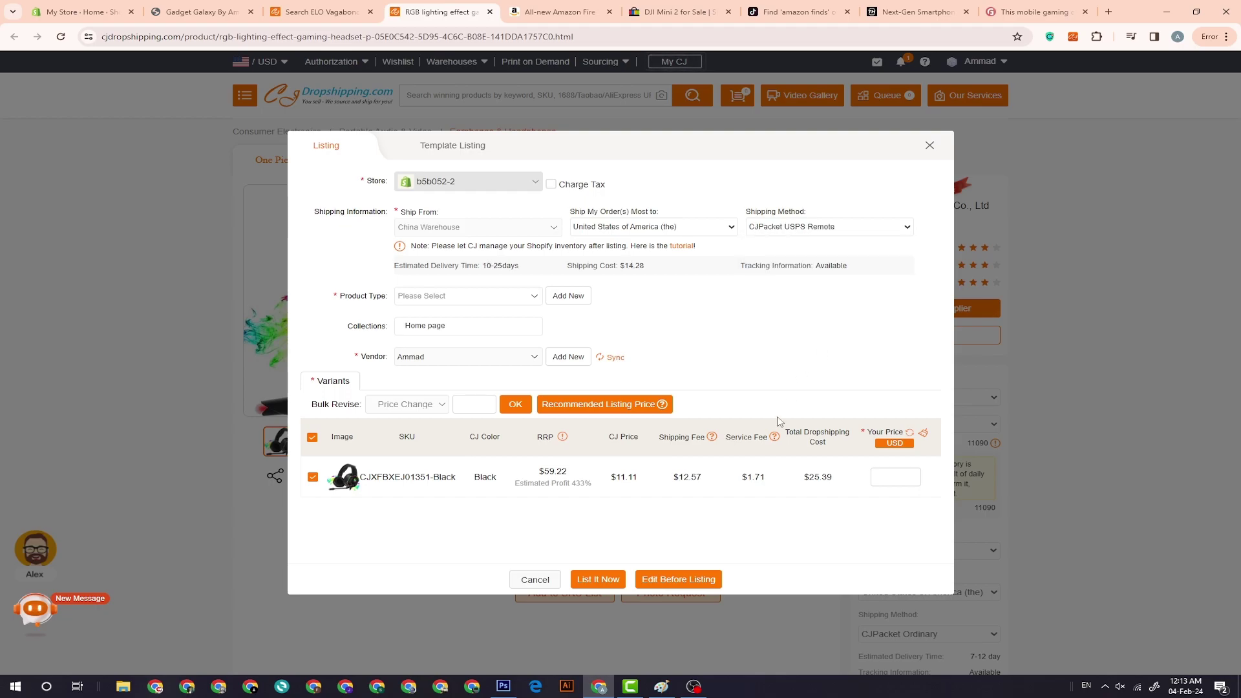
{"action": "left_click", "coordinate": [795, 229]}
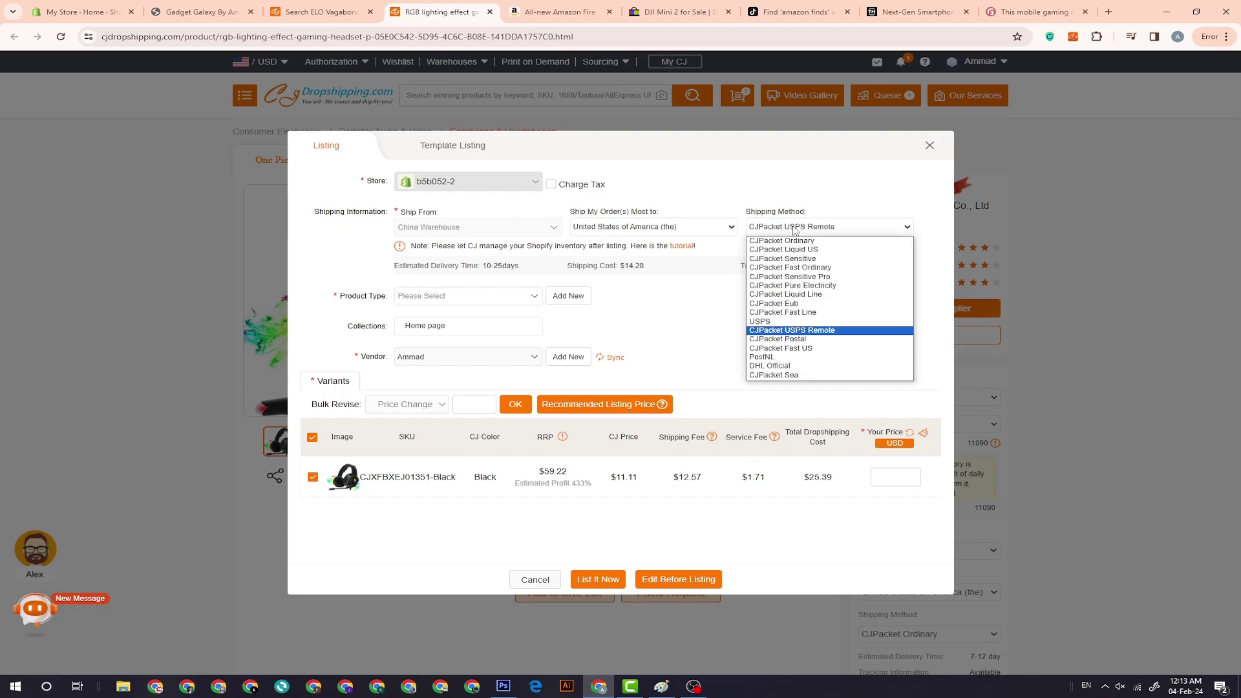
{"action": "left_click", "coordinate": [816, 350]}
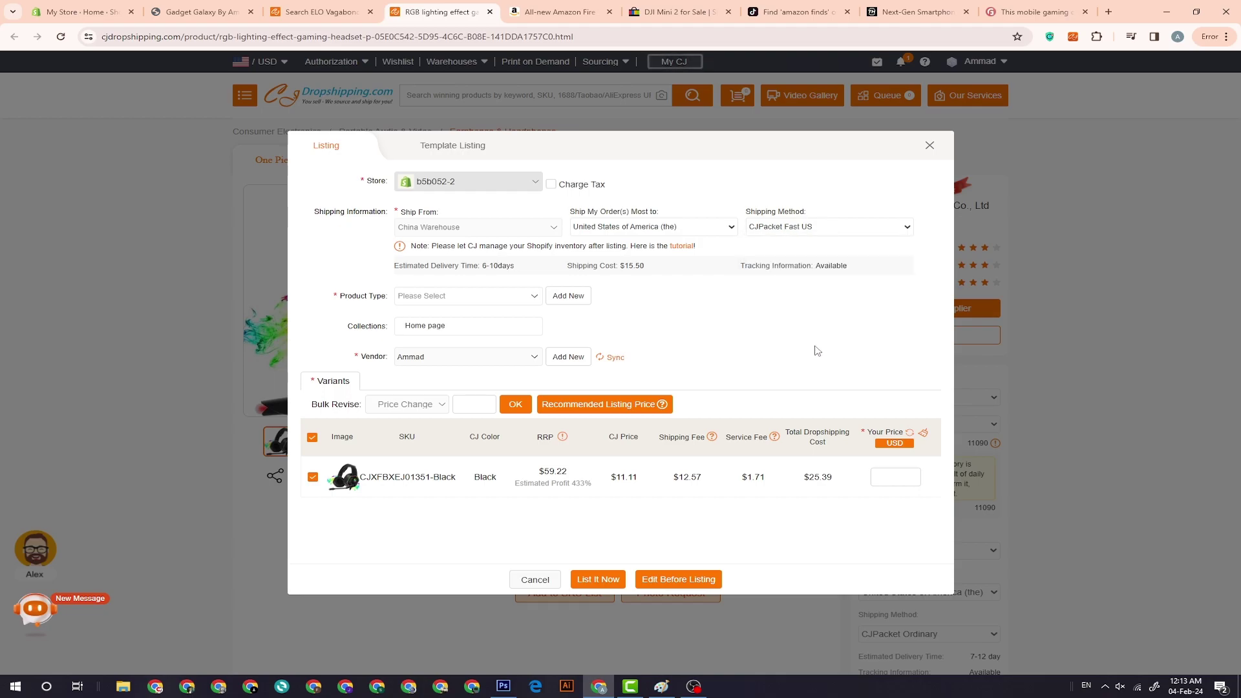
Compare delivery time and cost for the headset with DHL Official, CJPacket Sea and USPS as the shipping method
{"action": "left_click", "coordinate": [791, 233]}
{"action": "left_click", "coordinate": [818, 372]}
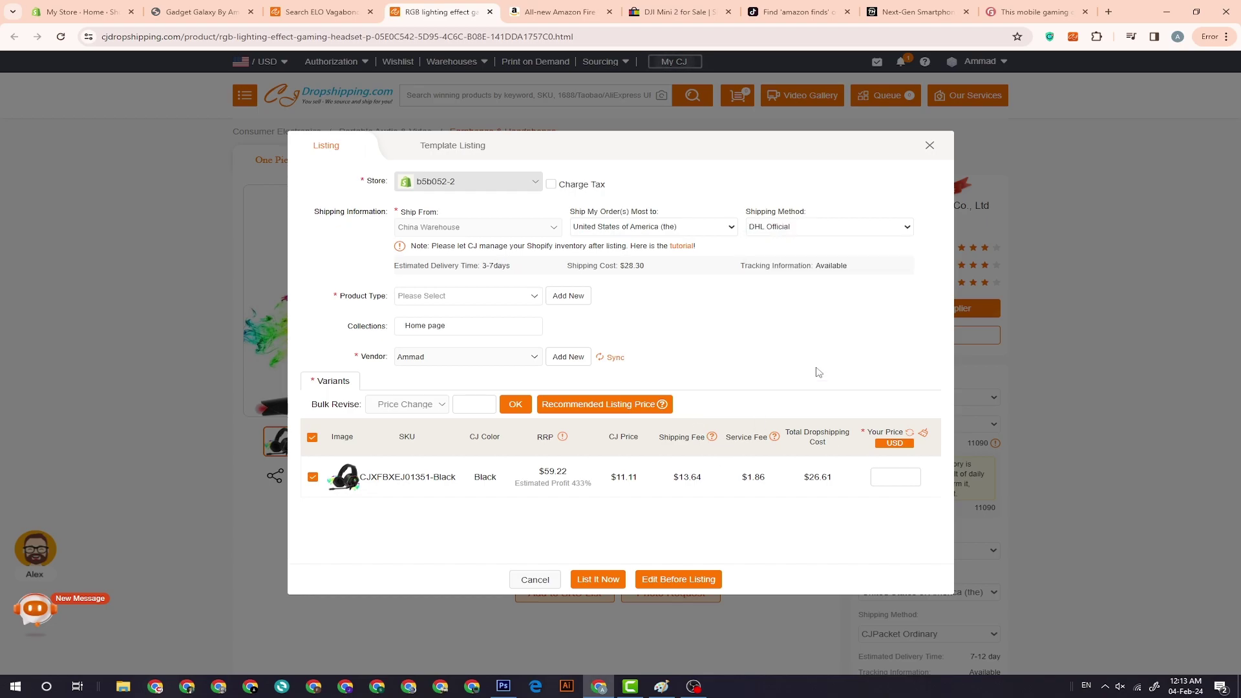
{"action": "left_click", "coordinate": [812, 233]}
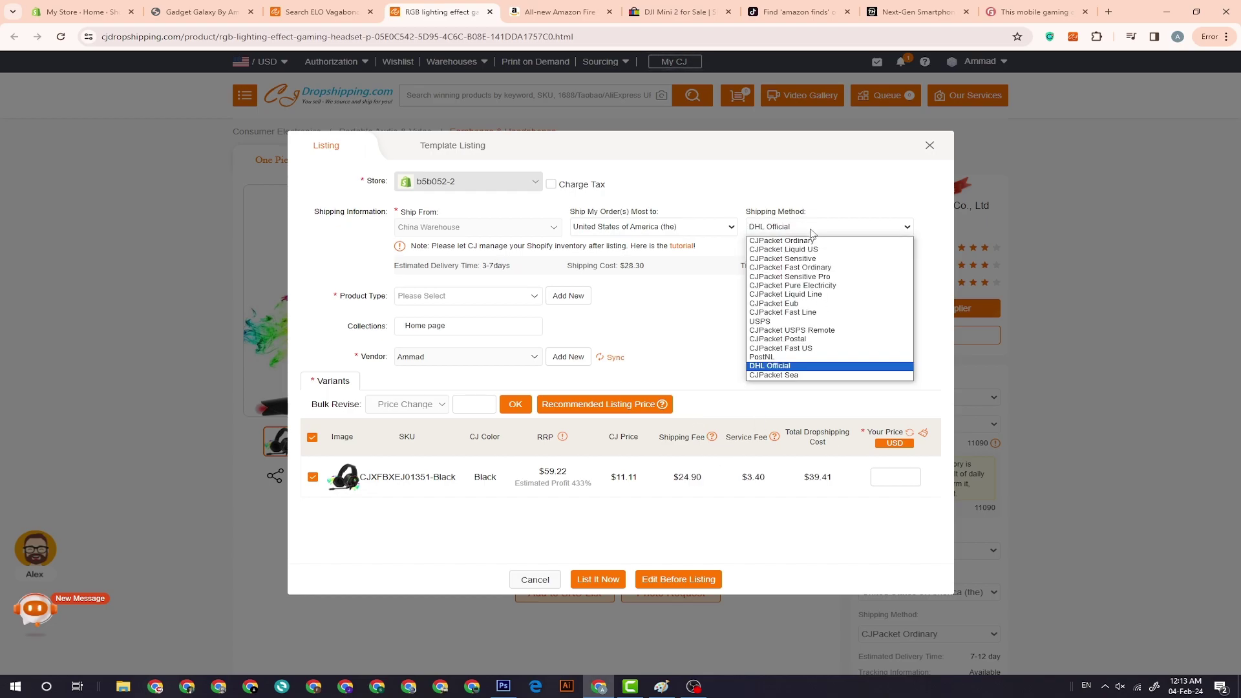
{"action": "left_click", "coordinate": [812, 376]}
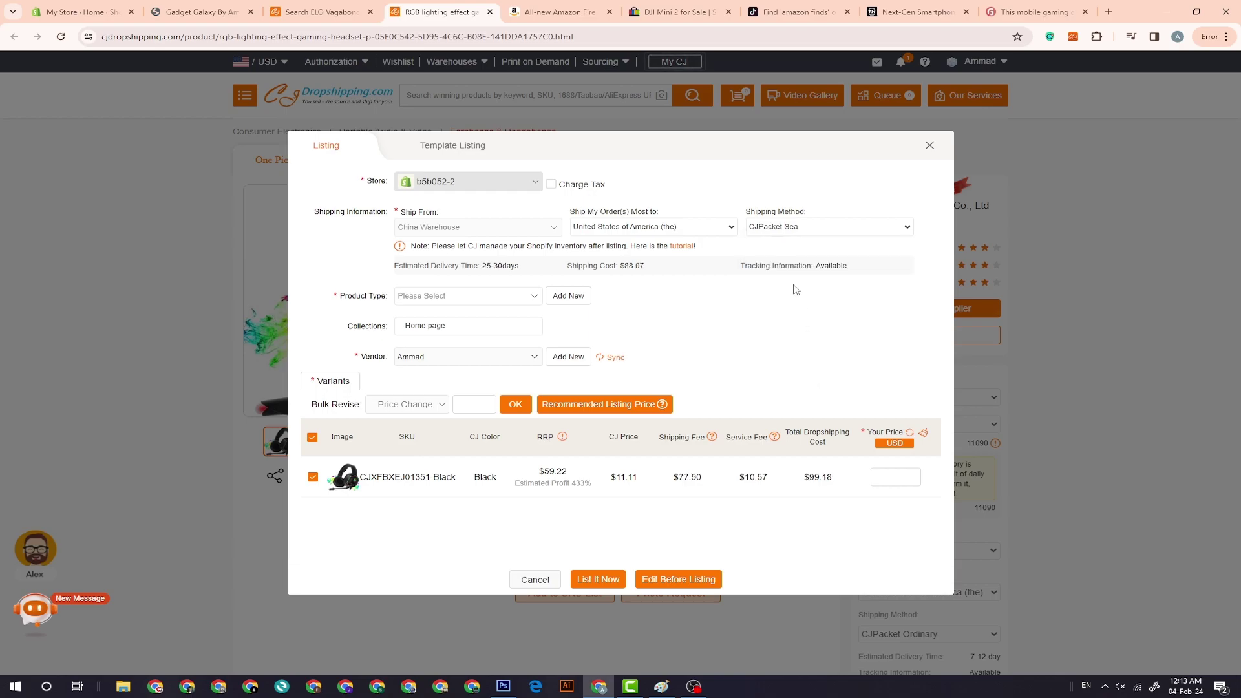
{"action": "left_click", "coordinate": [787, 231]}
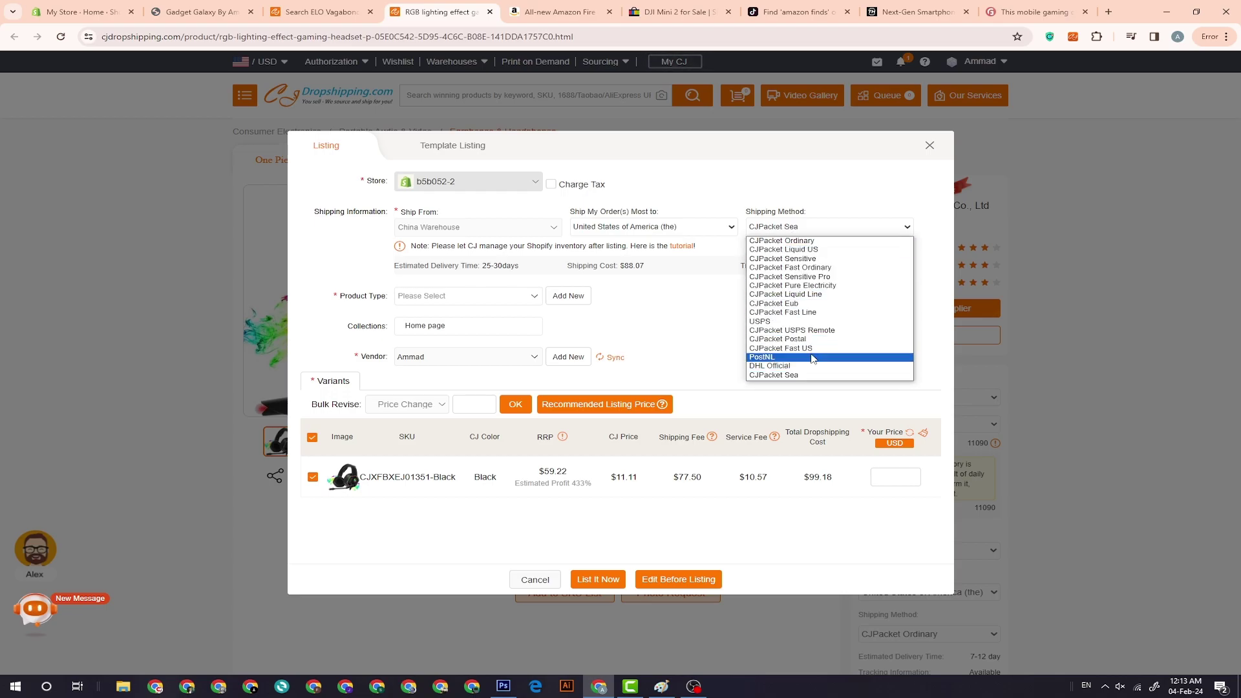
{"action": "left_click", "coordinate": [812, 322]}
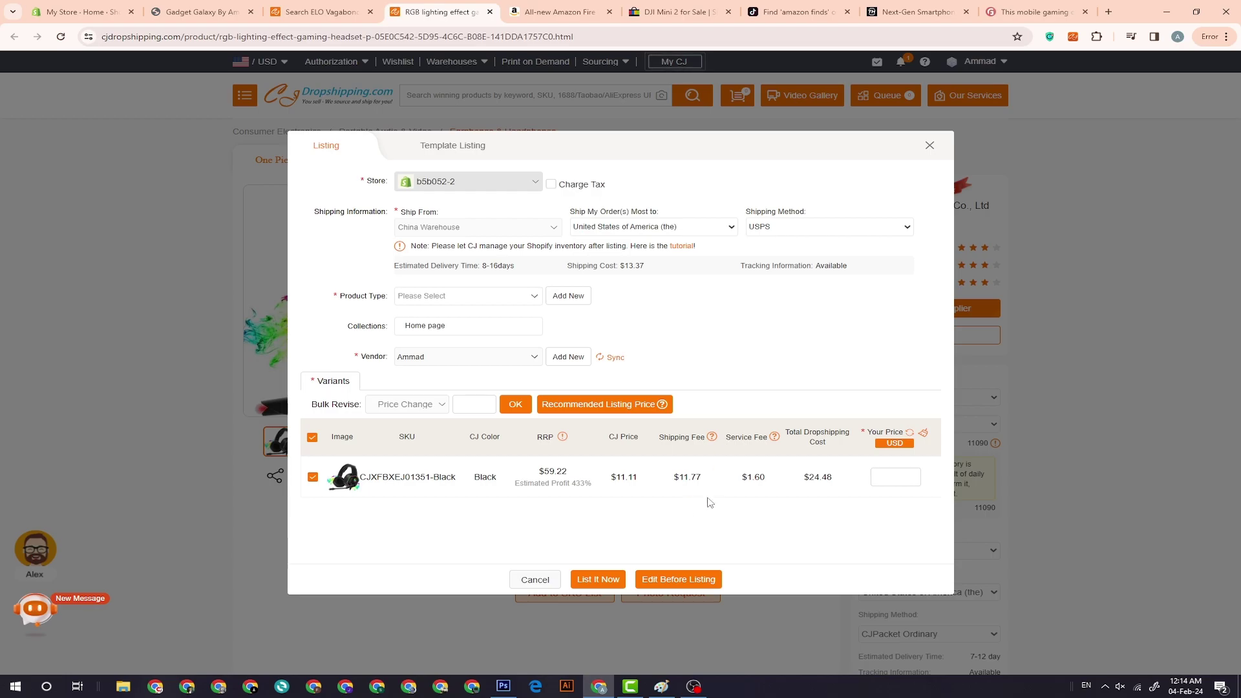
Set the shipping method to CJPacket Liquid US, check the cost breakdown and set the headset's selling price to 48 USD
{"action": "left_click", "coordinate": [762, 225]}
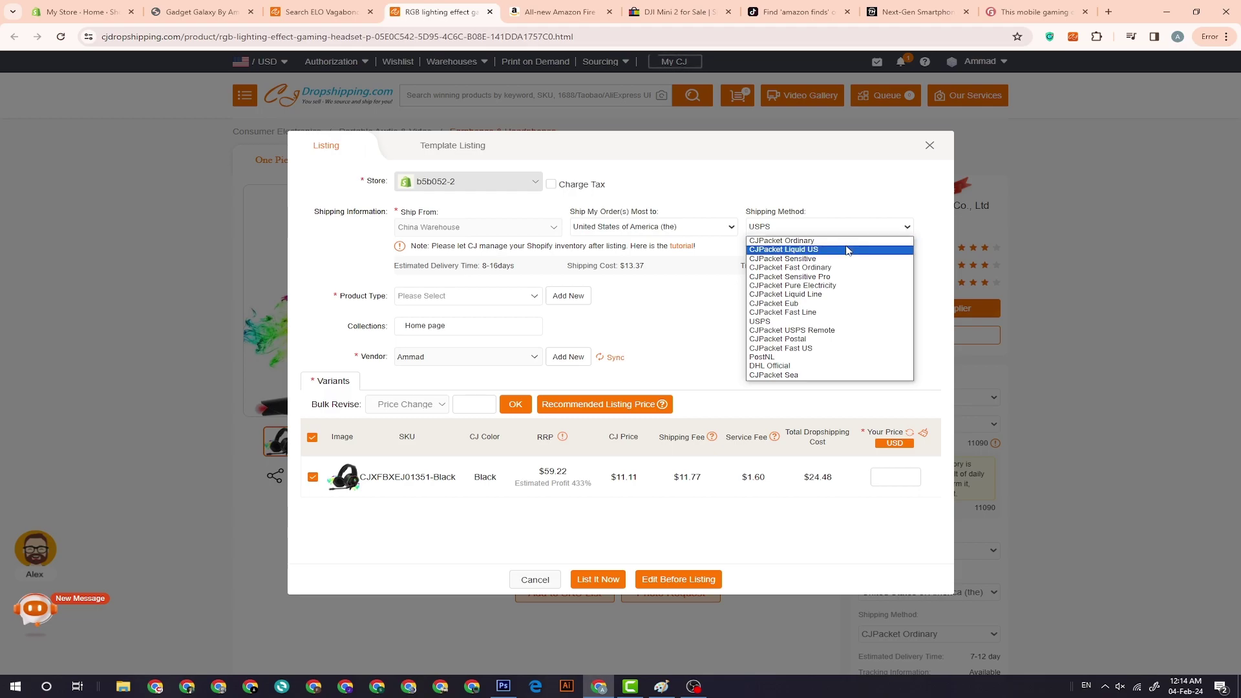
{"action": "left_click", "coordinate": [816, 250]}
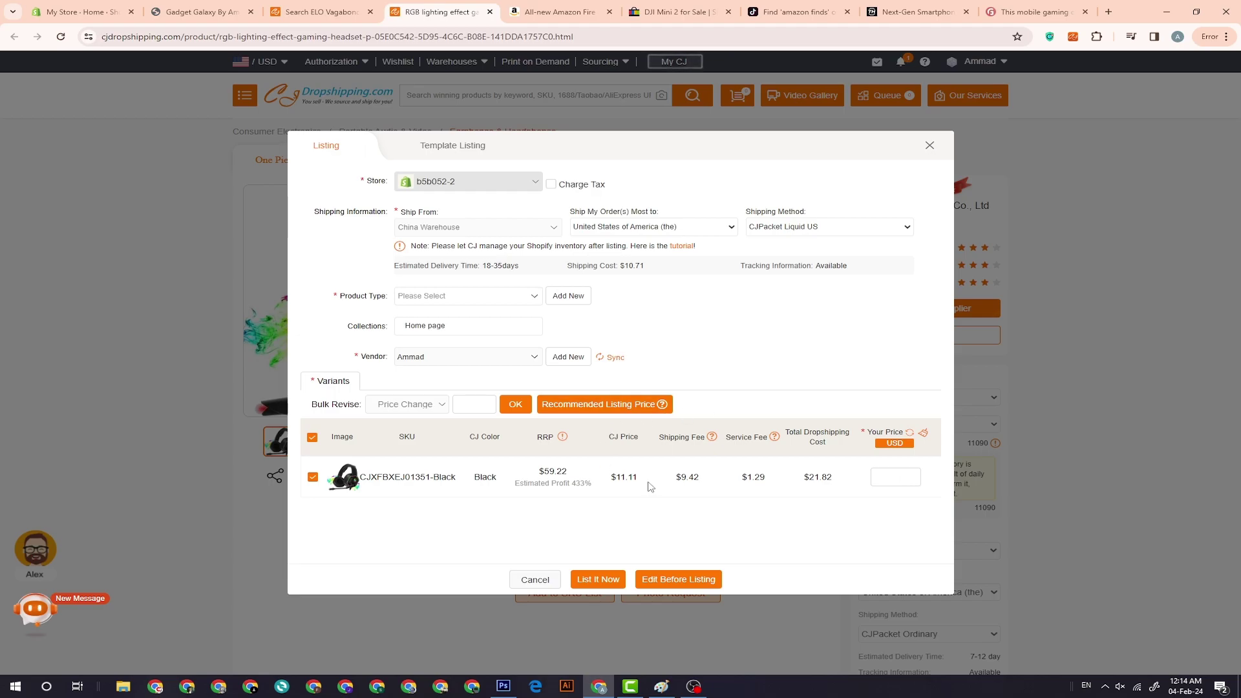
{"action": "left_click_drag", "start_coordinate": [618, 480], "coordinate": [634, 481]}
{"action": "left_click_drag", "start_coordinate": [748, 476], "coordinate": [831, 478]}
{"action": "left_click", "coordinate": [833, 478]}
{"action": "left_click", "coordinate": [877, 477]}
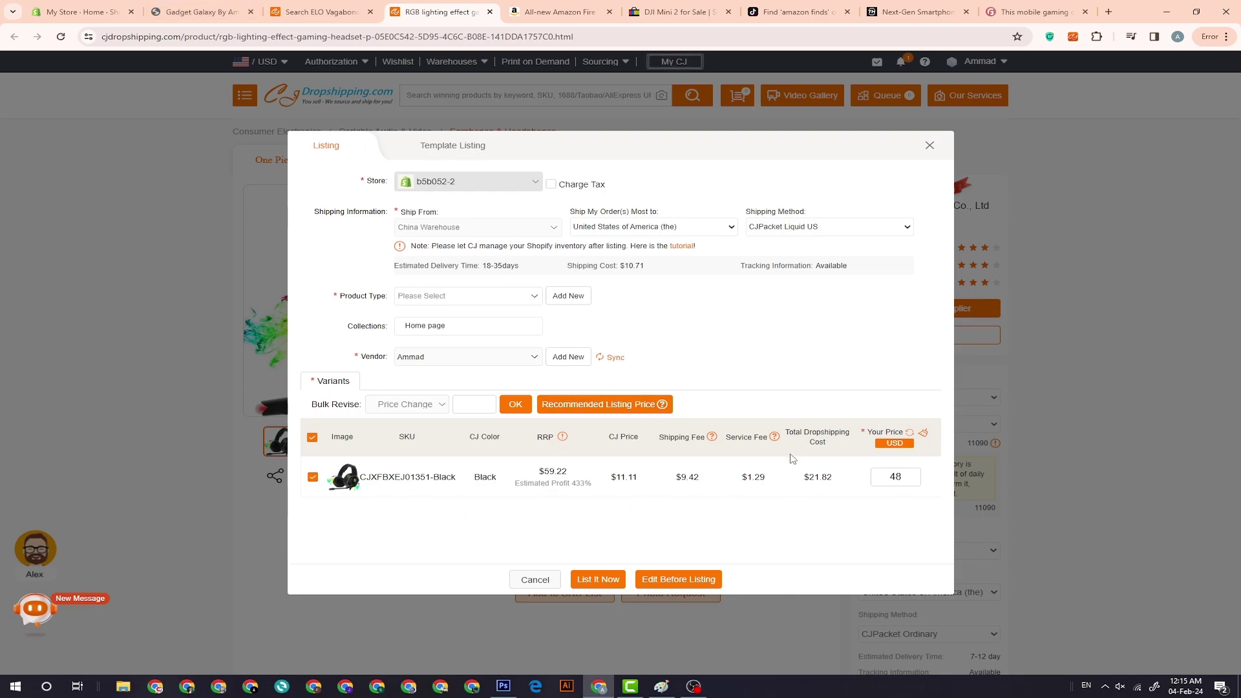
{"action": "left_click", "coordinate": [896, 537]}
Set the headset listing's product type to Mobile Accessories
{"action": "left_click", "coordinate": [604, 583]}
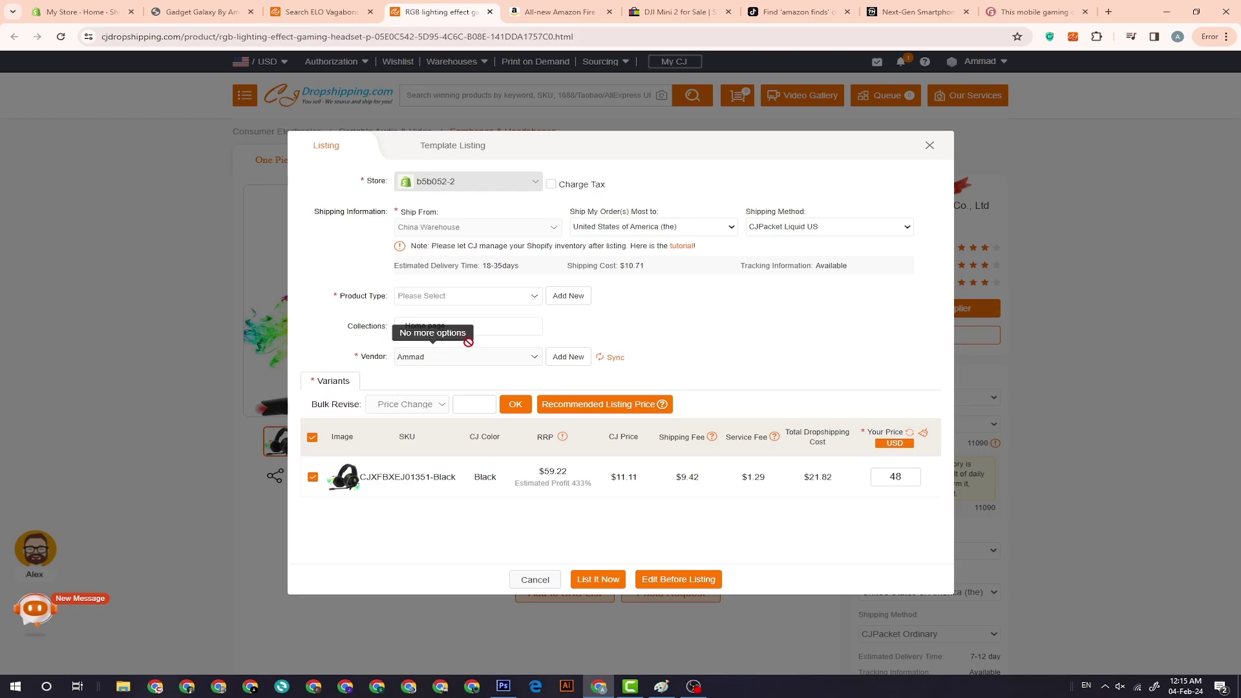
{"action": "left_click", "coordinate": [535, 296]}
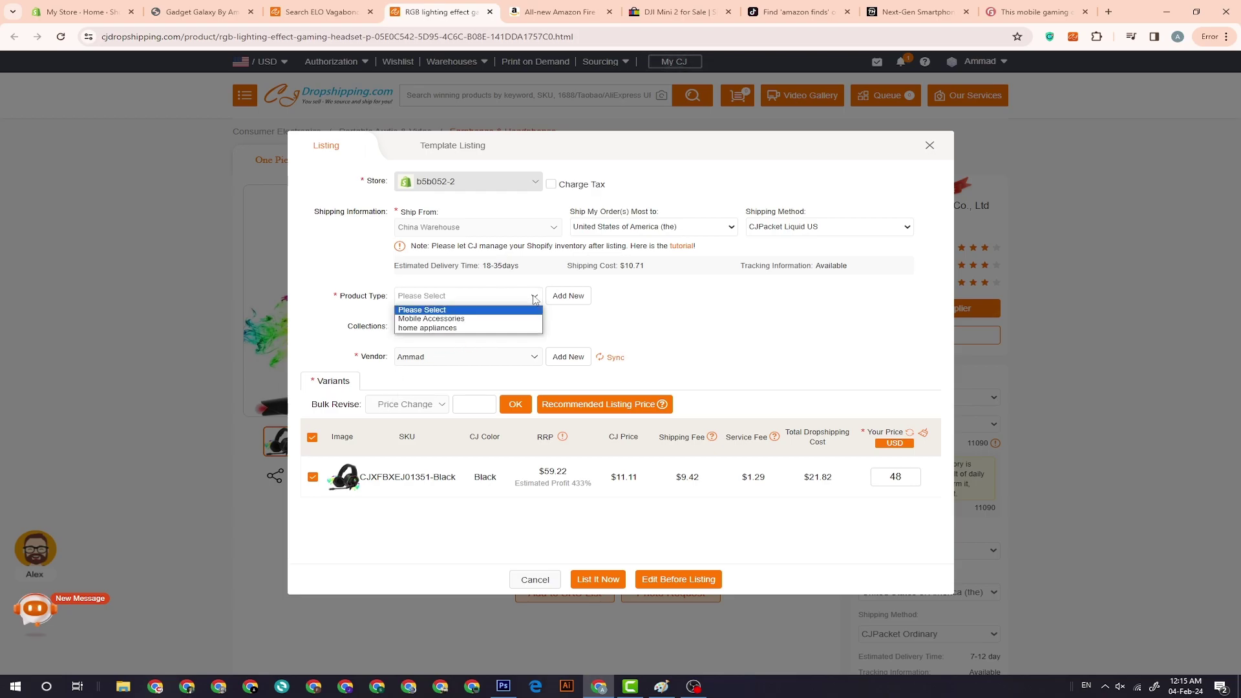
{"action": "left_click", "coordinate": [437, 319]}
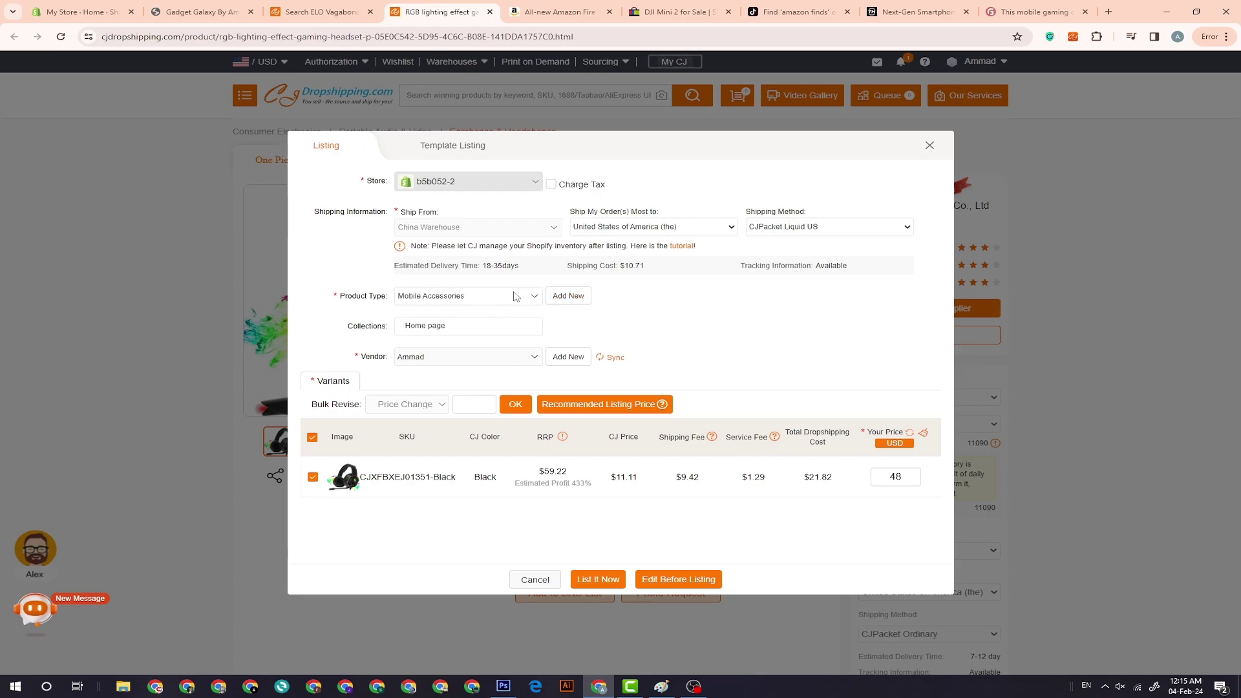
{"action": "left_click", "coordinate": [483, 292]}
{"action": "left_click", "coordinate": [483, 292]}
Check the estimated delivery time and set the shipping method to CJPacket USPS Remote
{"action": "left_click", "coordinate": [830, 227]}
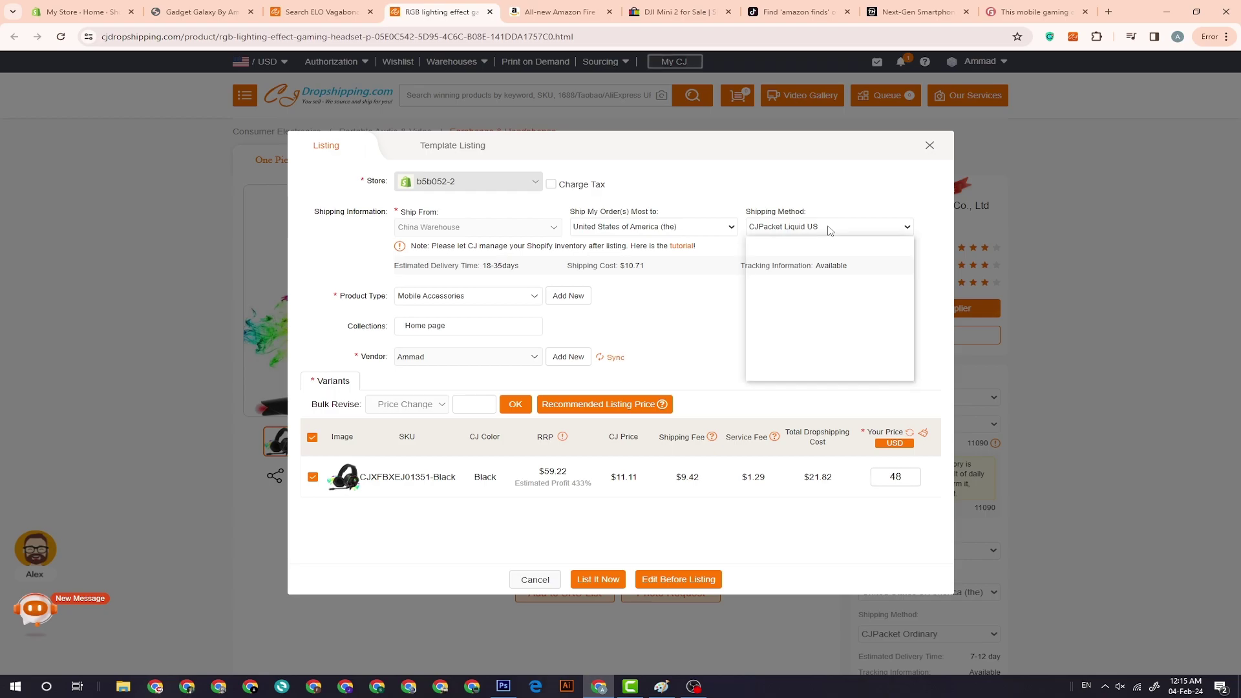
{"action": "left_click", "coordinate": [830, 227]}
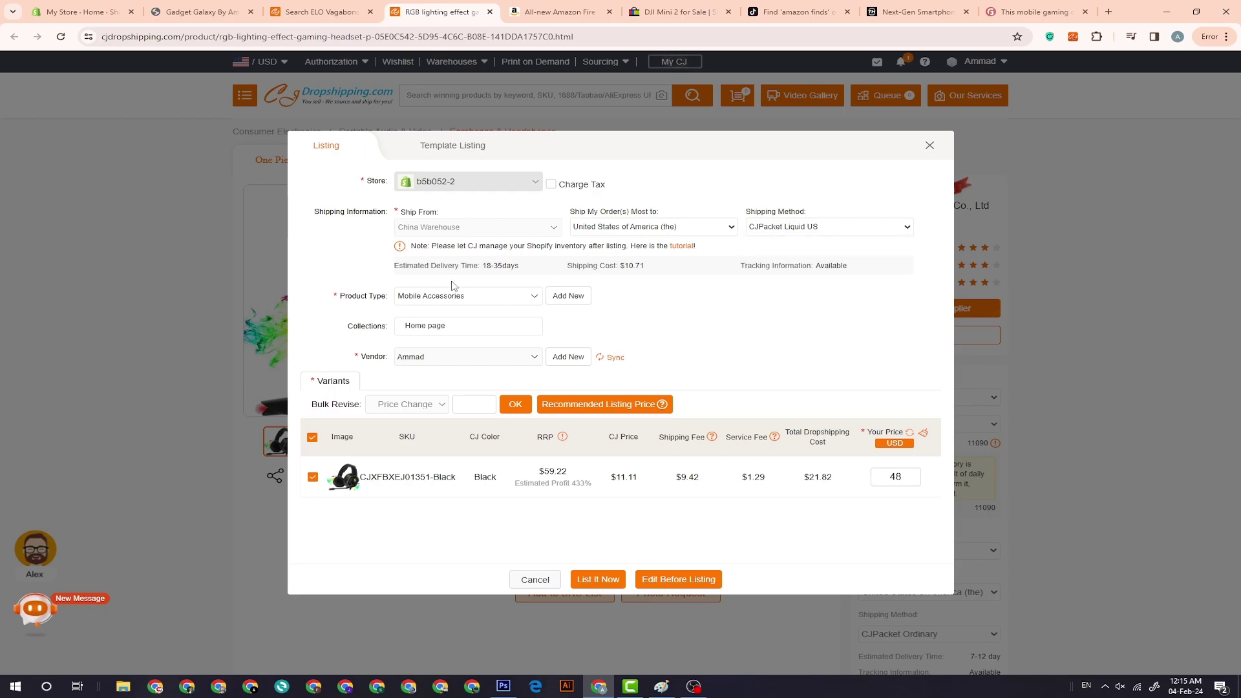
{"action": "left_click_drag", "start_coordinate": [484, 269], "coordinate": [495, 270]}
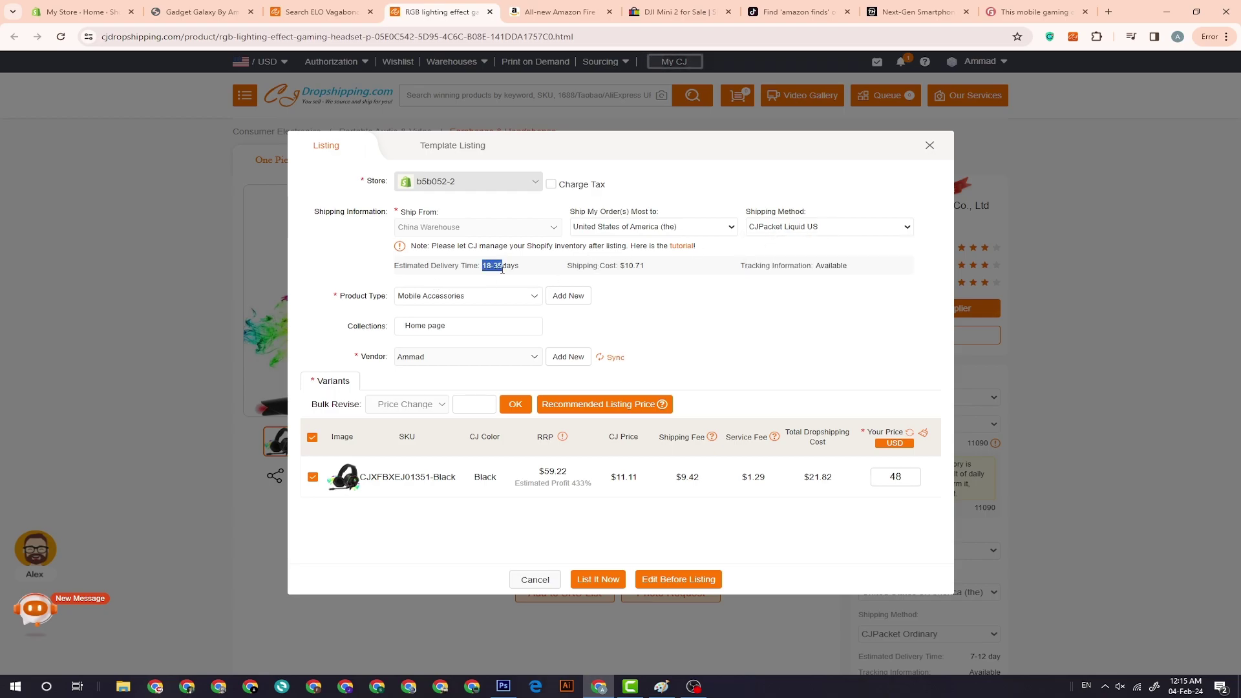
{"action": "left_click", "coordinate": [753, 229]}
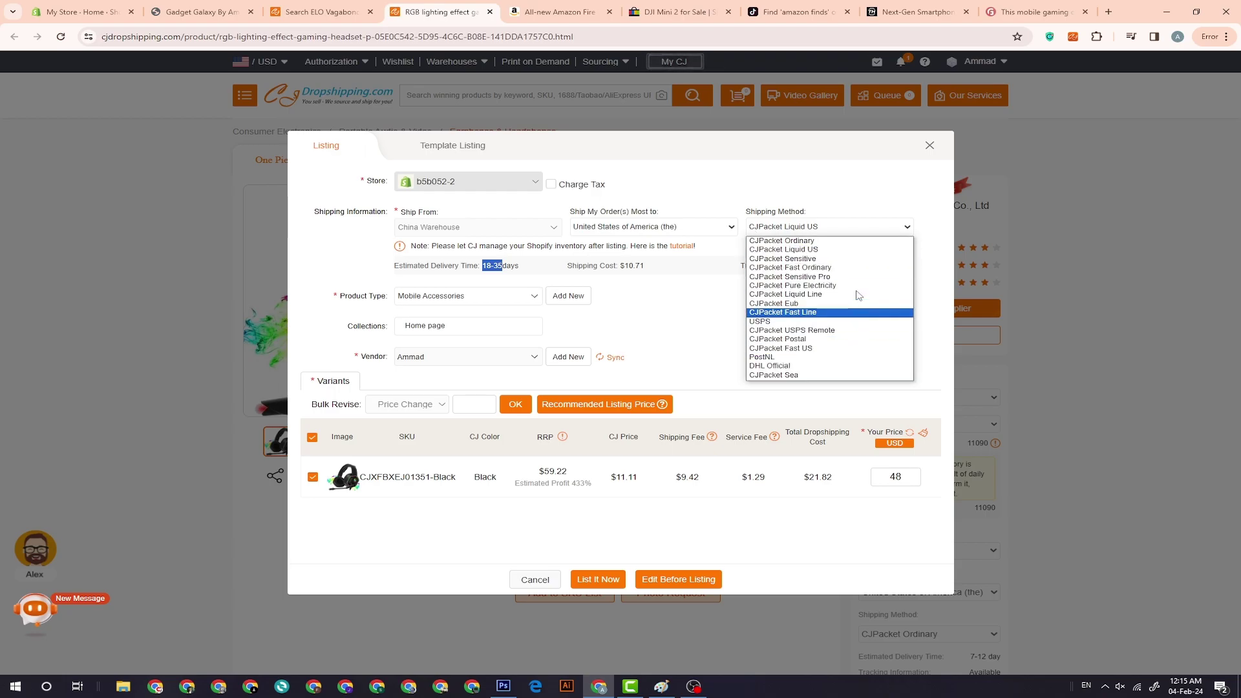
{"action": "left_click", "coordinate": [858, 336]}
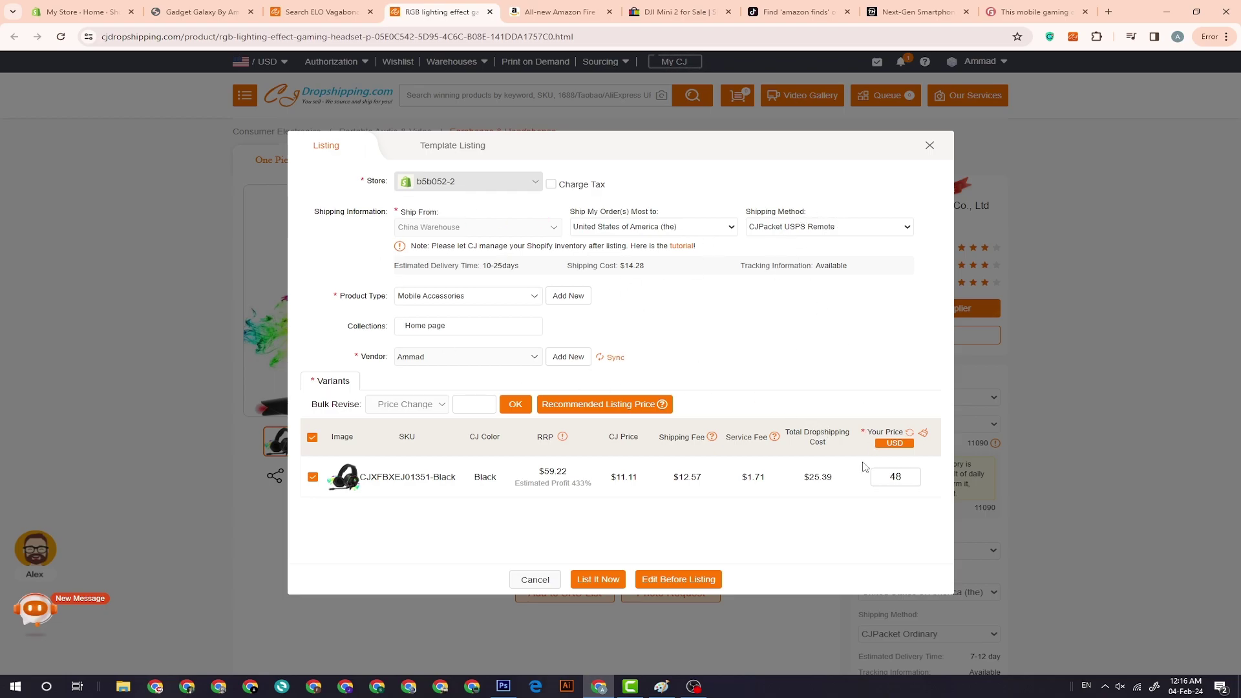
Set the headset's selling price to 50 USD, list it to the Shopify store and close the listing form
{"action": "double_click", "coordinate": [908, 478]}
{"action": "left_click", "coordinate": [587, 578]}
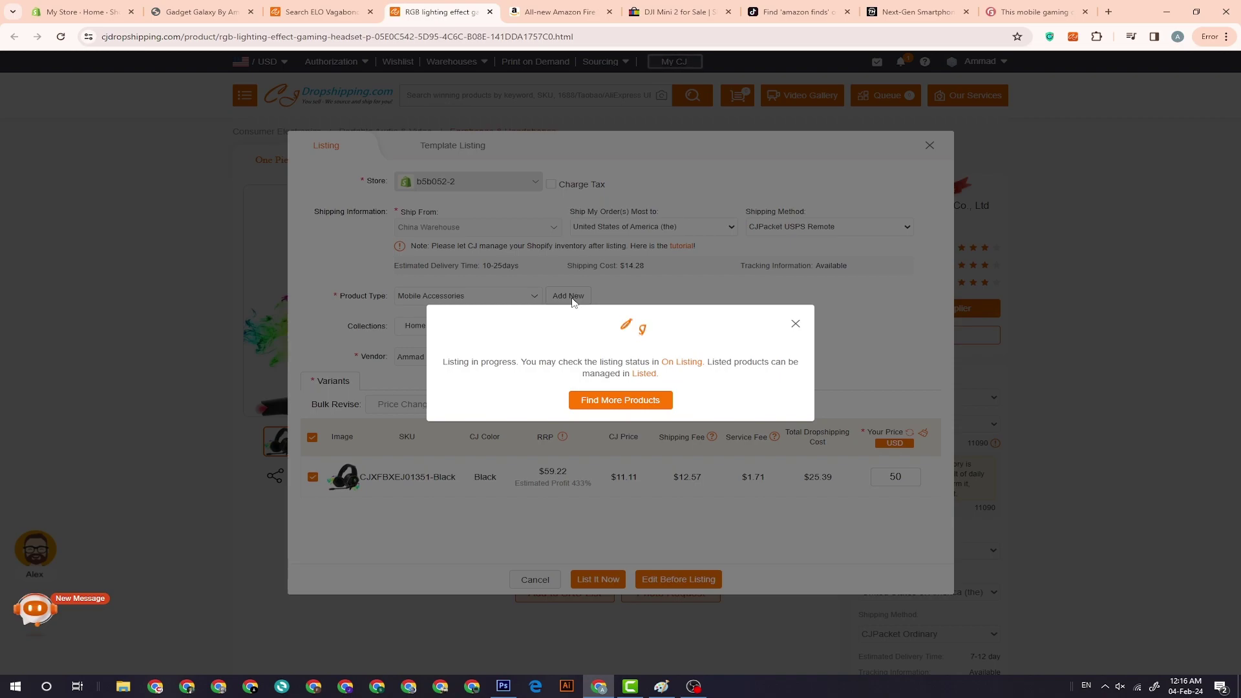
{"action": "left_click", "coordinate": [796, 324]}
{"action": "left_click", "coordinate": [930, 146]}
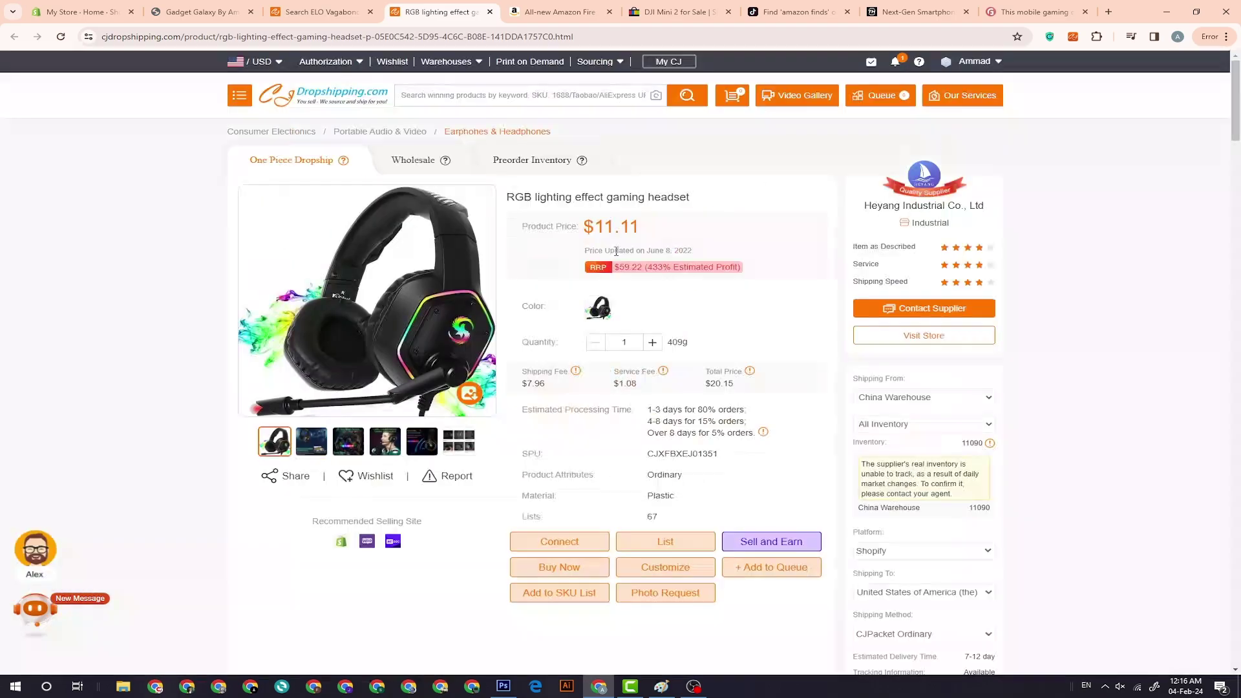
Look over the headset's description images and specifications on the product page
{"action": "scroll", "coordinate": [640, 310], "scroll_direction": "down", "scroll_amount": 15}
{"action": "scroll", "coordinate": [665, 291], "scroll_direction": "up", "scroll_amount": 12}
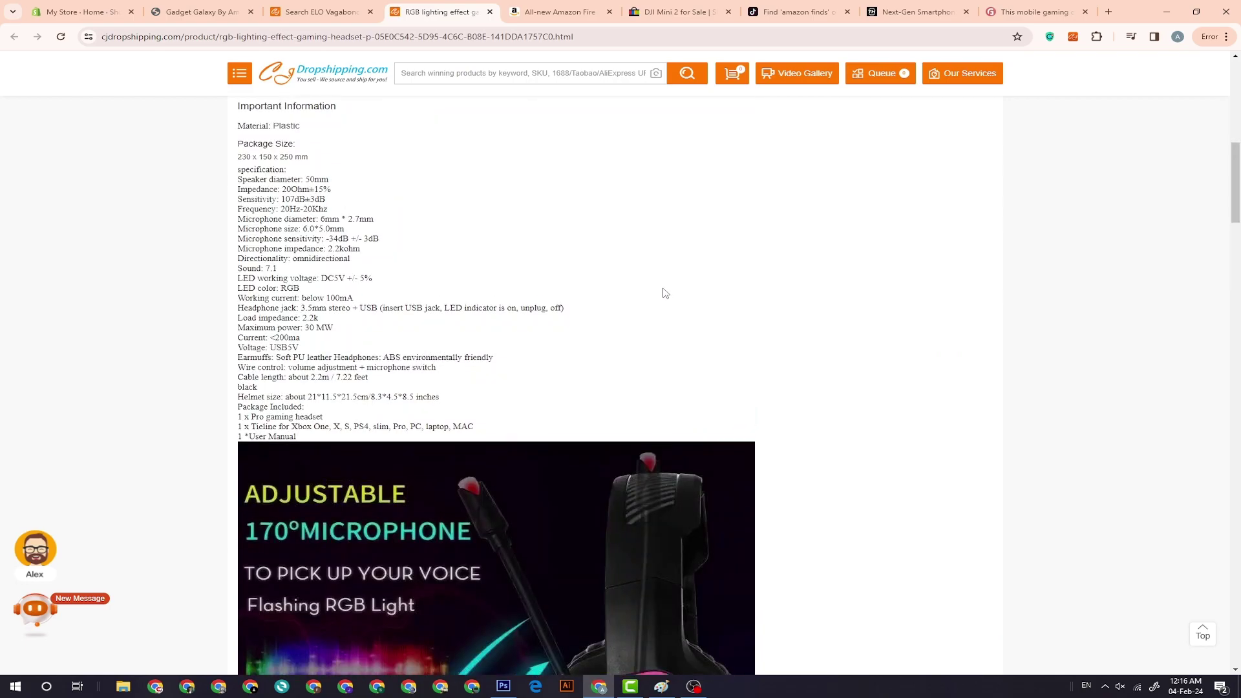
Return CJdropshipping to its home page, reload the Shopify storefront and open the RGB lighting effect gaming headset from the featured products
{"action": "left_click", "coordinate": [314, 70]}
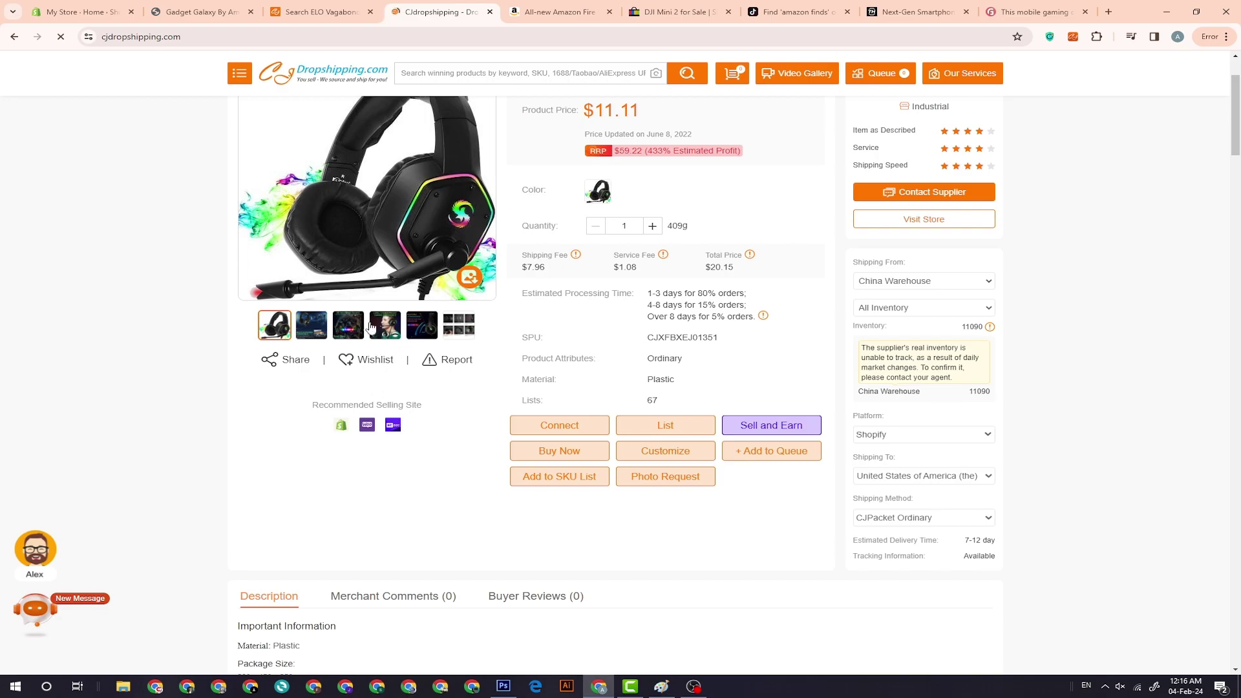
{"action": "left_click", "coordinate": [191, 8]}
{"action": "left_click", "coordinate": [60, 37]}
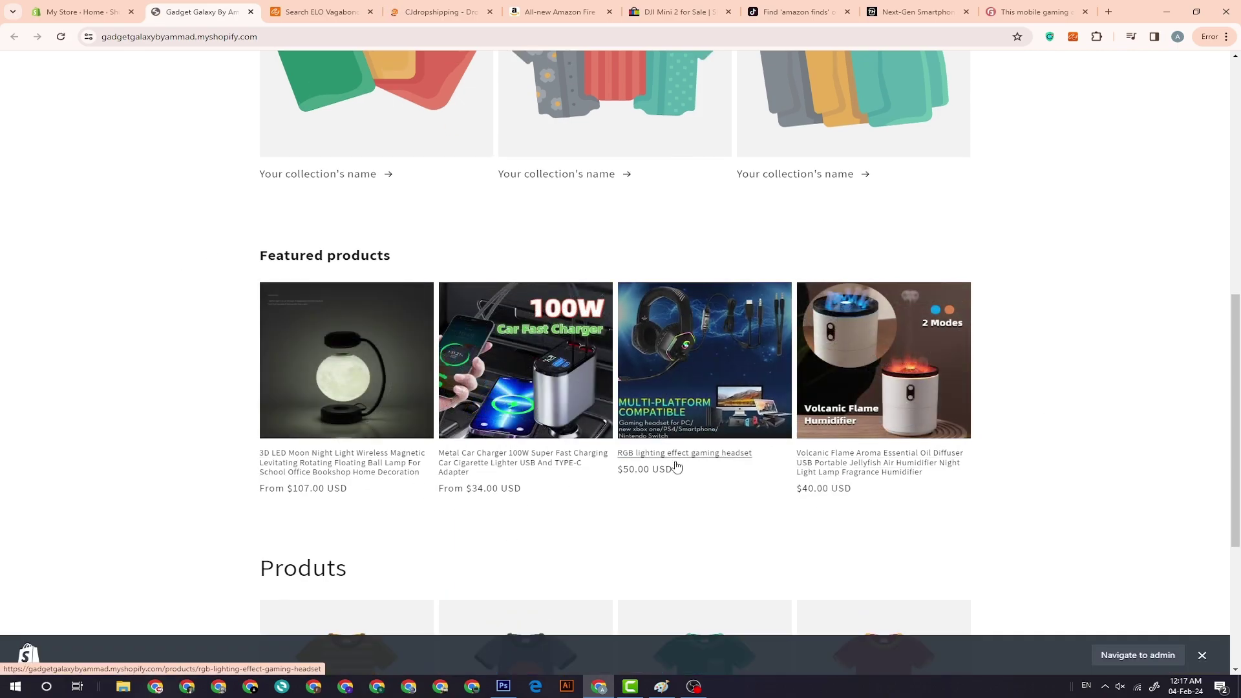
{"action": "left_click", "coordinate": [687, 386]}
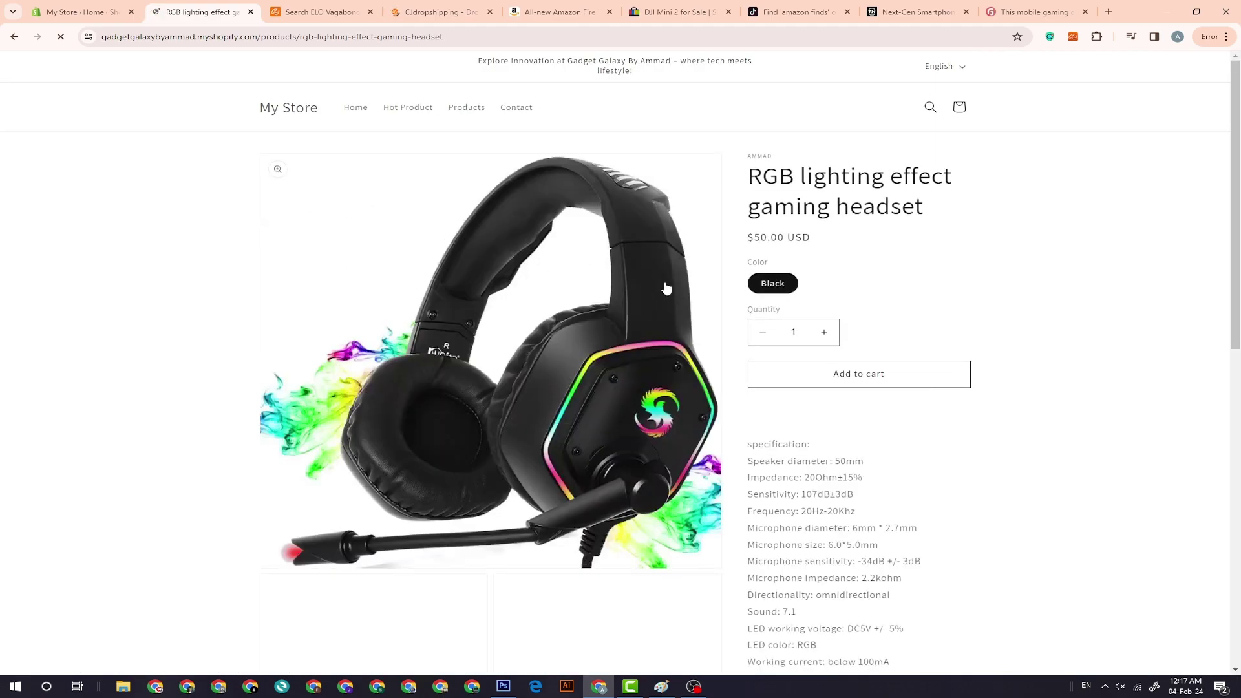
Review the headset's specifications, gallery and description images on its storefront product page
{"action": "scroll", "coordinate": [701, 296], "scroll_direction": "down", "scroll_amount": 7}
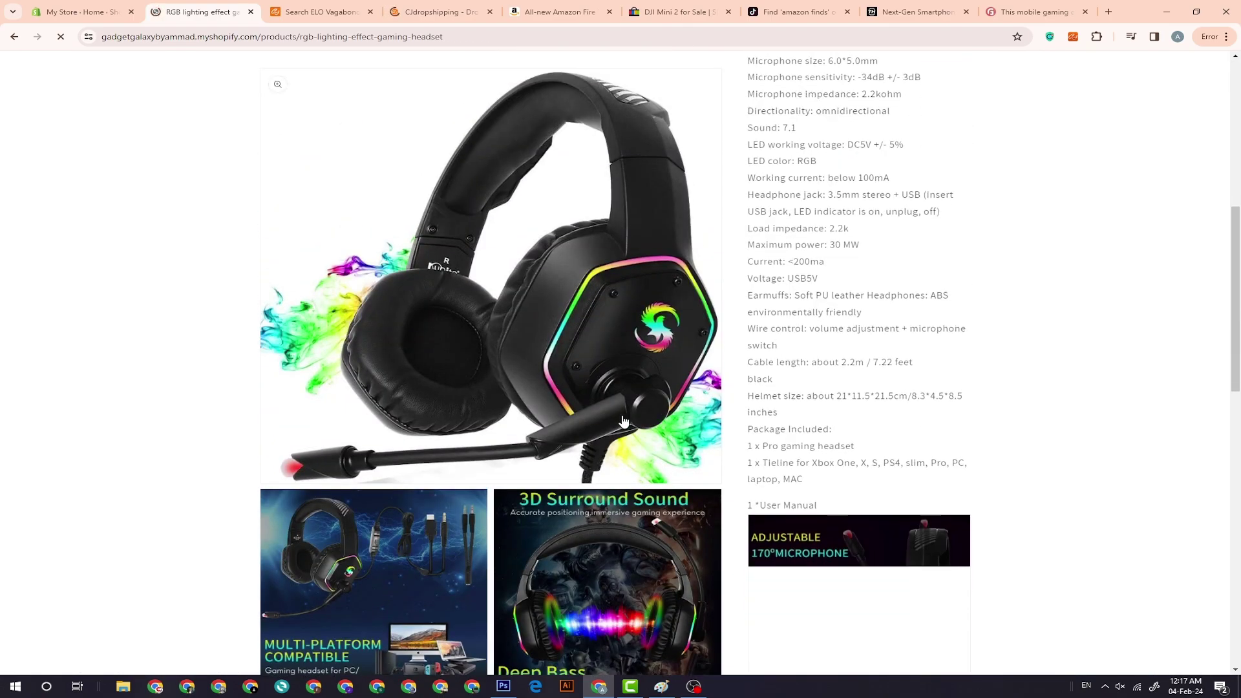
{"action": "scroll", "coordinate": [698, 404], "scroll_direction": "down", "scroll_amount": 6}
{"action": "scroll", "coordinate": [623, 421], "scroll_direction": "down", "scroll_amount": 3}
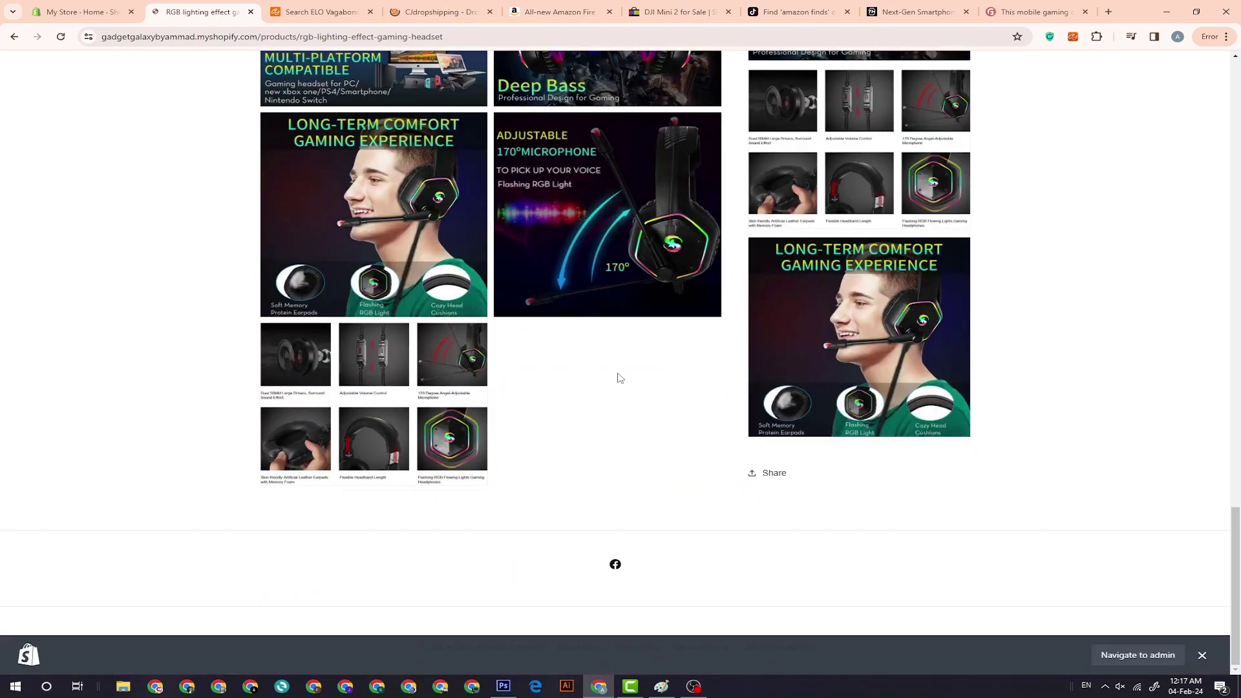
{"action": "scroll", "coordinate": [619, 378], "scroll_direction": "up", "scroll_amount": 12}
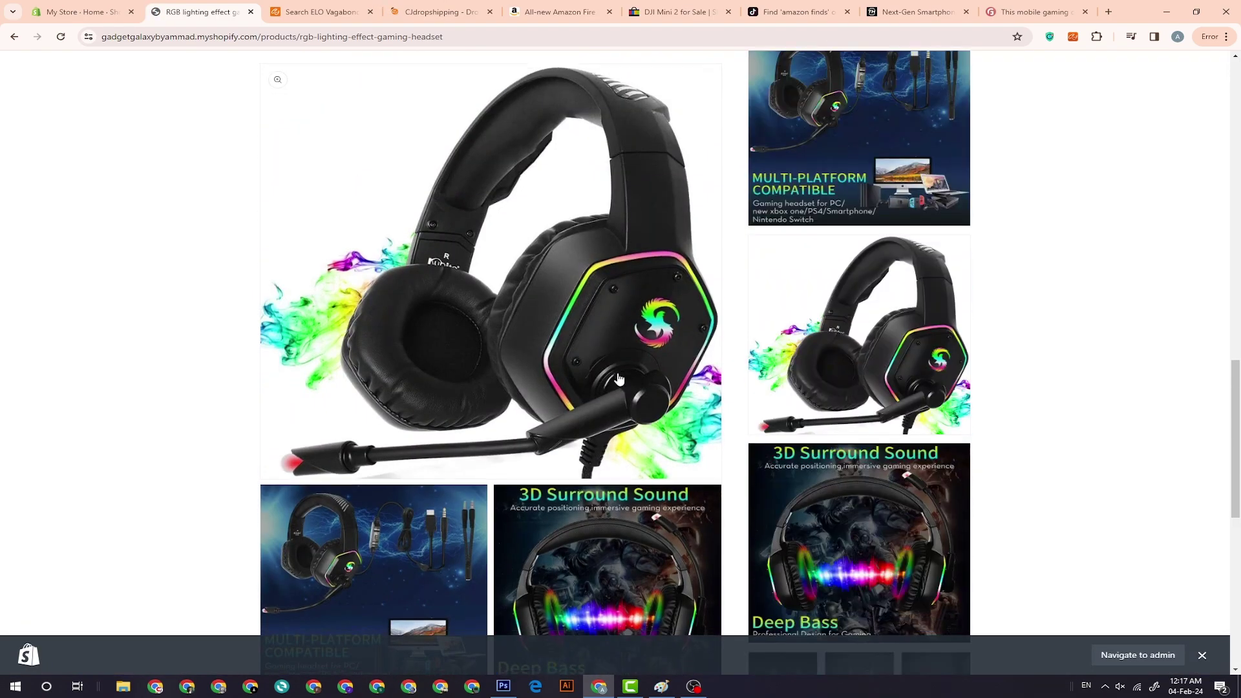
{"action": "scroll", "coordinate": [532, 577], "scroll_direction": "down", "scroll_amount": 4}
{"action": "scroll", "coordinate": [569, 550], "scroll_direction": "up", "scroll_amount": 8}
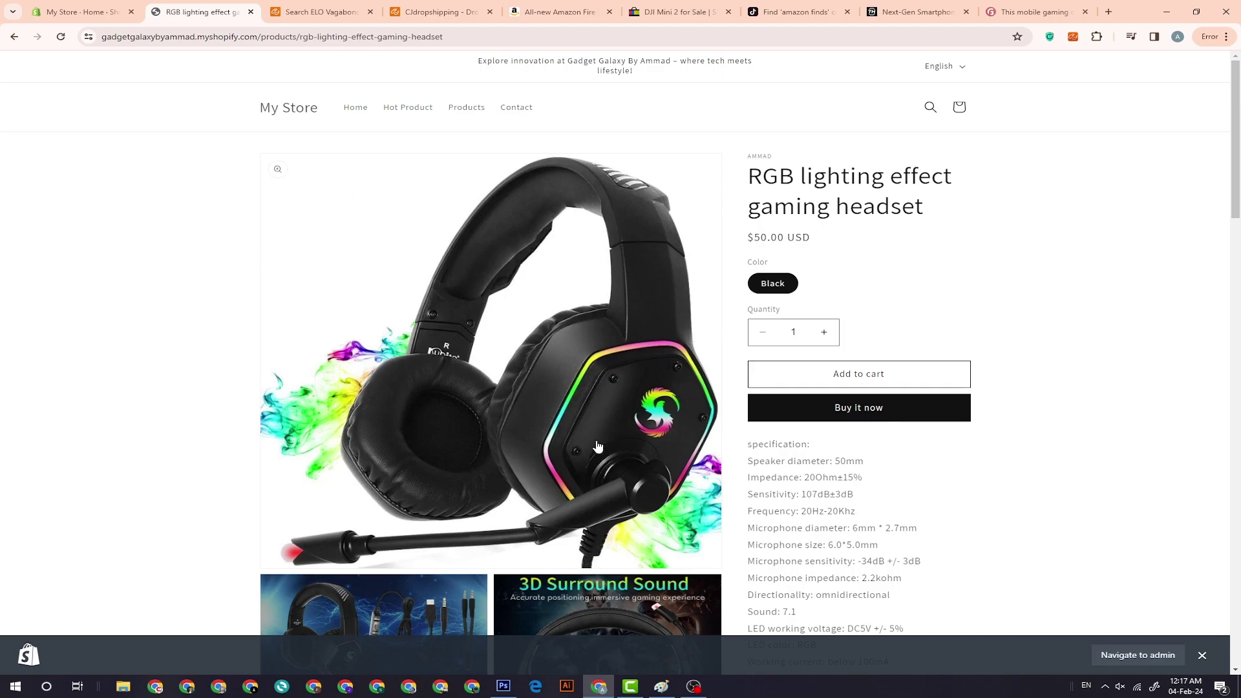
Find the gaming USB luminous wired keyboard in the CJdropshipping search results and open its listing form
{"action": "left_click", "coordinate": [311, 13]}
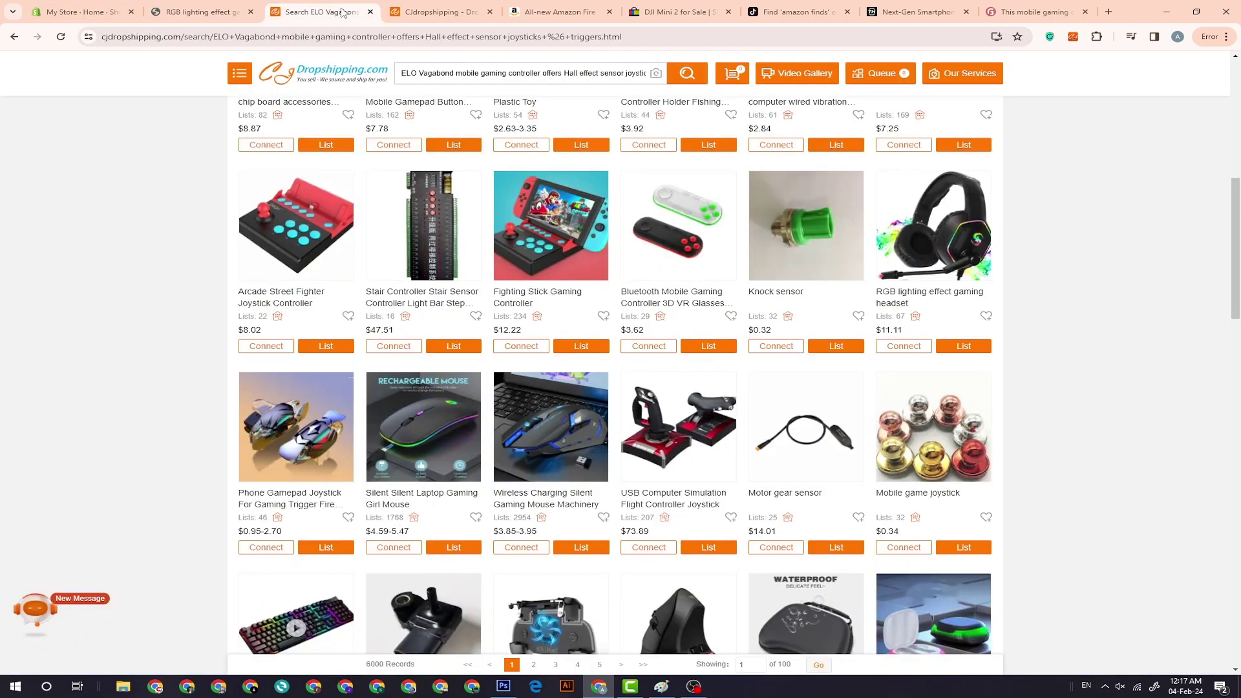
{"action": "scroll", "coordinate": [654, 312], "scroll_direction": "down", "scroll_amount": 4}
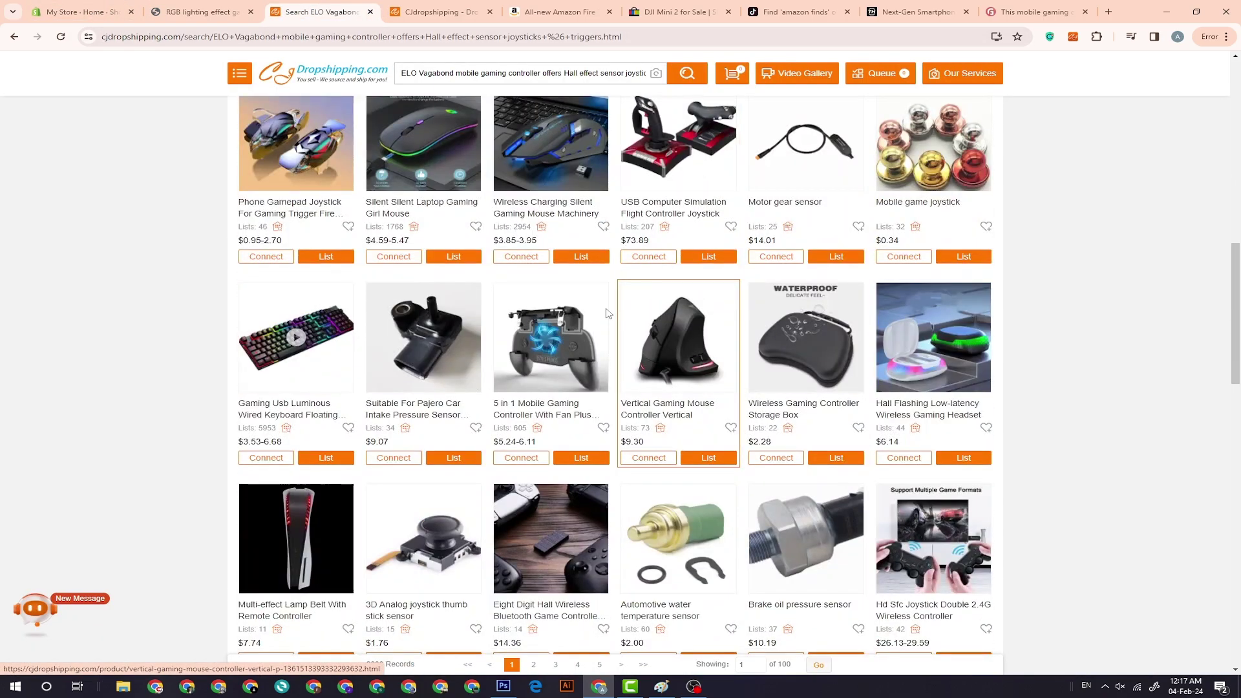
{"action": "scroll", "coordinate": [452, 324], "scroll_direction": "down", "scroll_amount": 2}
{"action": "mouse_move", "coordinate": [309, 335]}
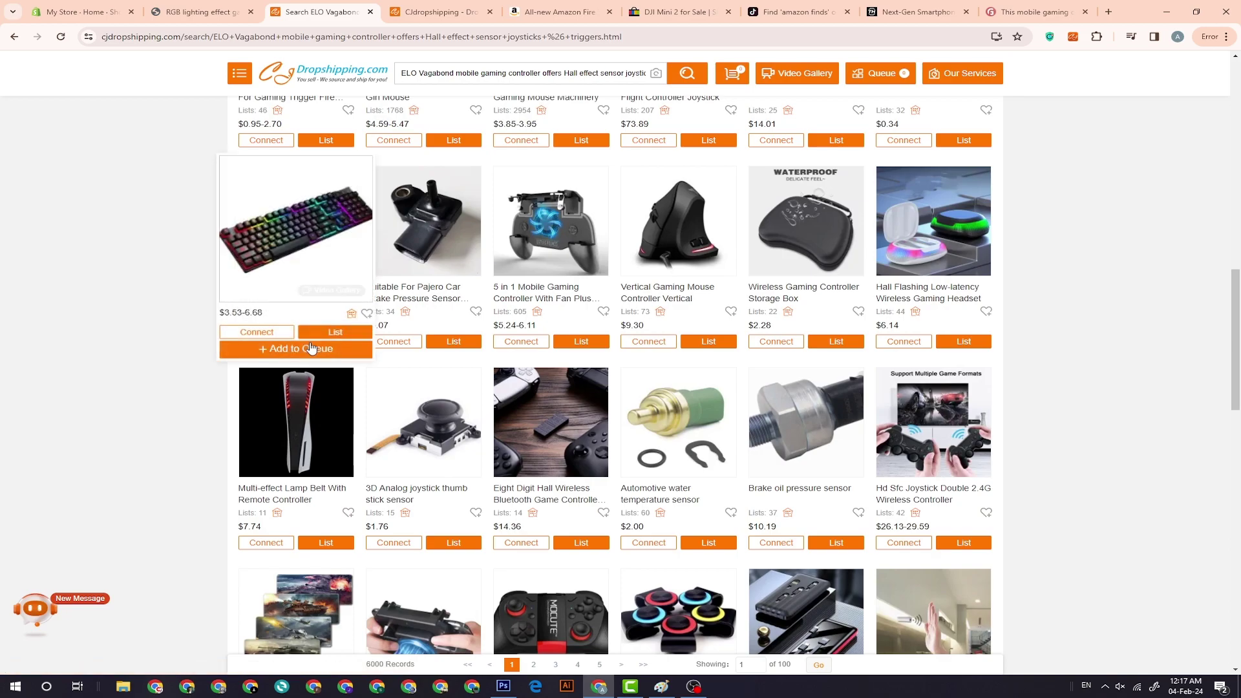
{"action": "left_click", "coordinate": [317, 333]}
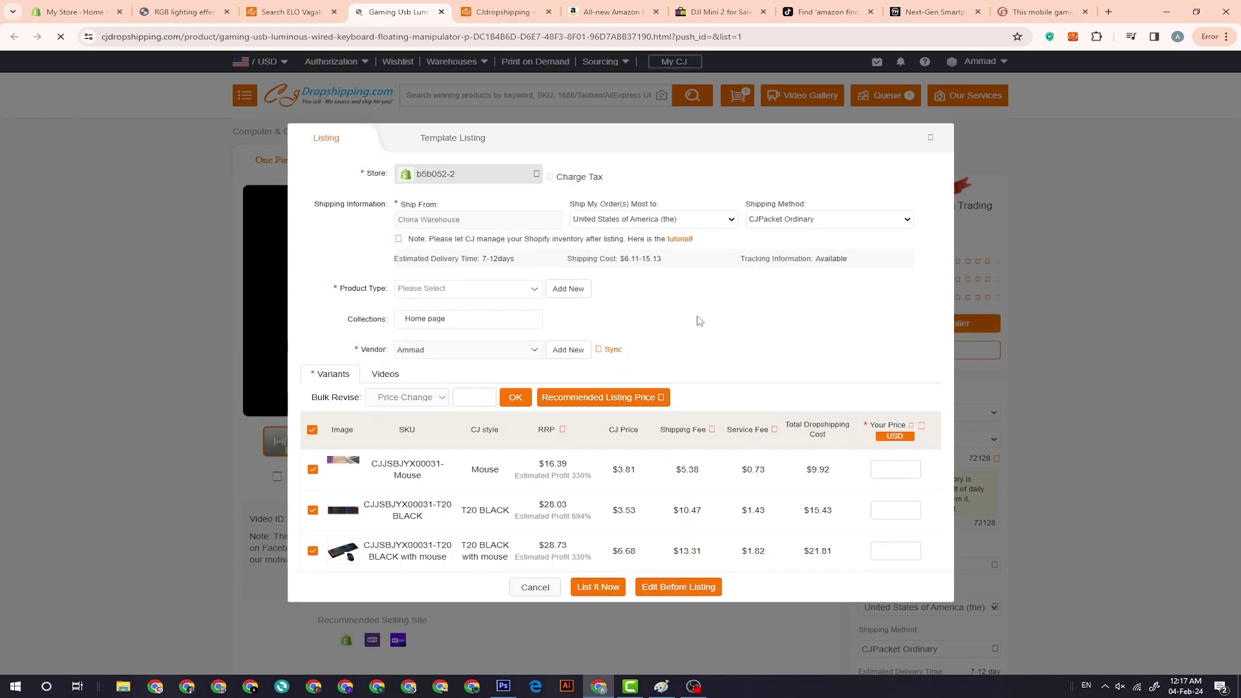
Try USPS as the keyboard listing's shipping method, and set it to CJPacket USPS Remote
{"action": "left_click", "coordinate": [759, 220]}
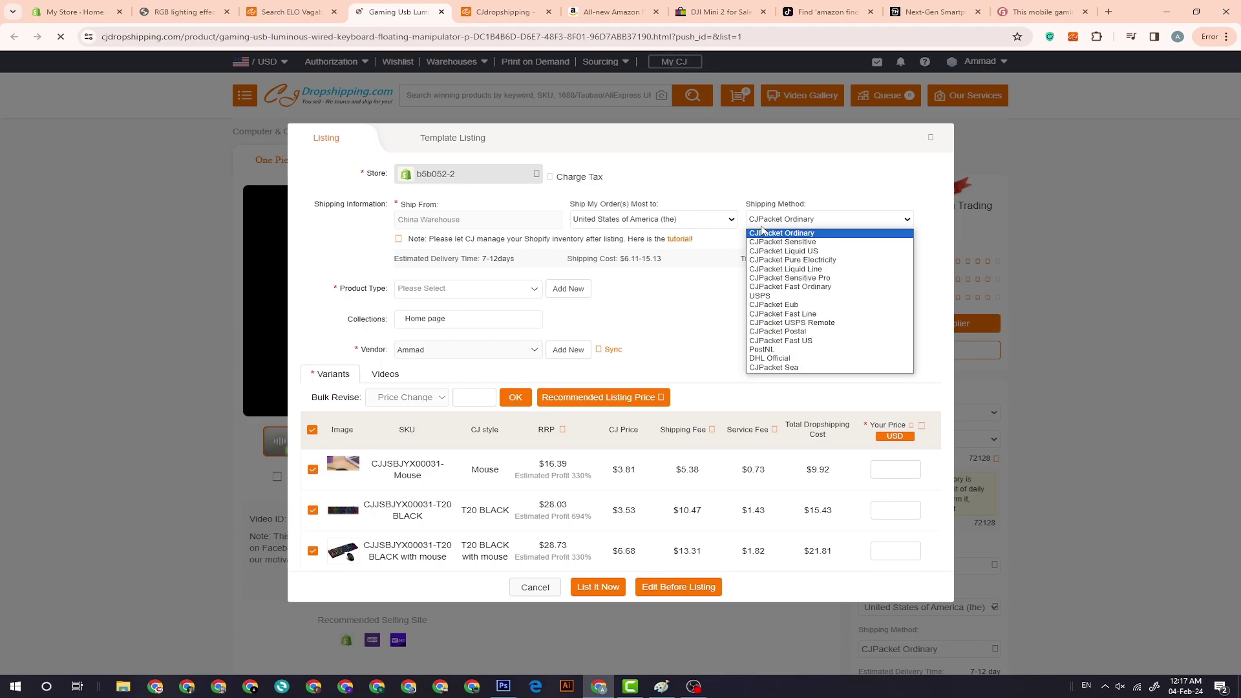
{"action": "left_click", "coordinate": [801, 301]}
{"action": "left_click", "coordinate": [801, 220]}
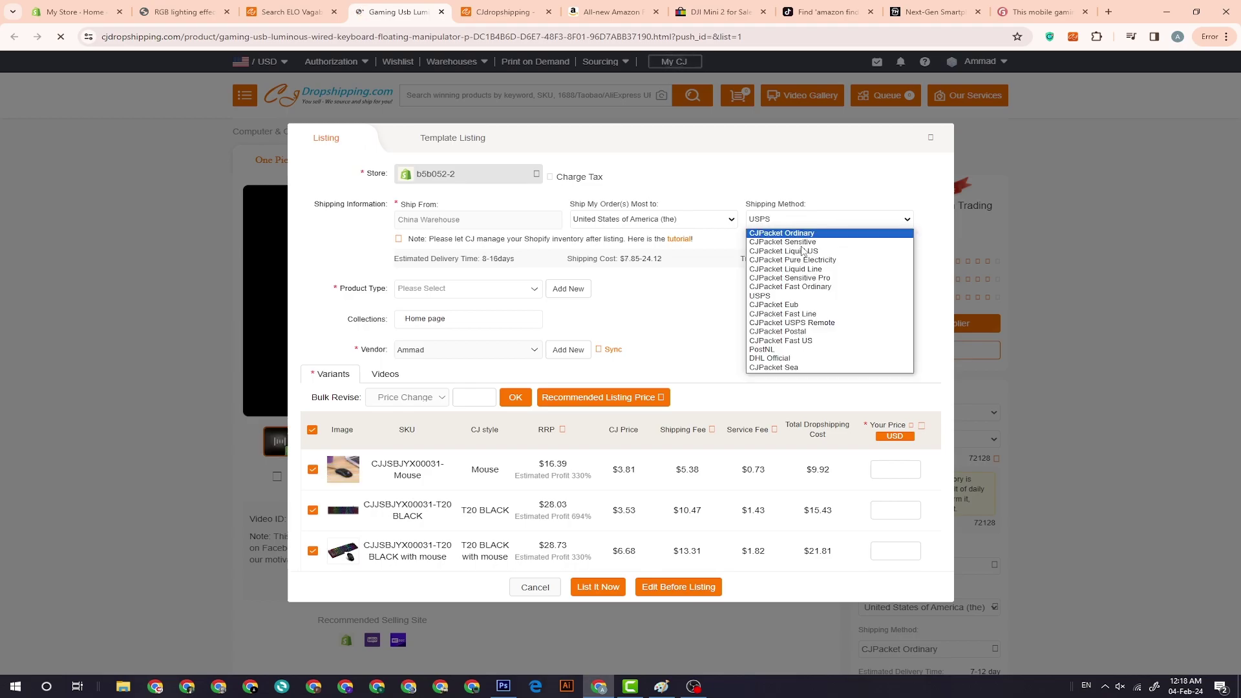
{"action": "left_click", "coordinate": [829, 326]}
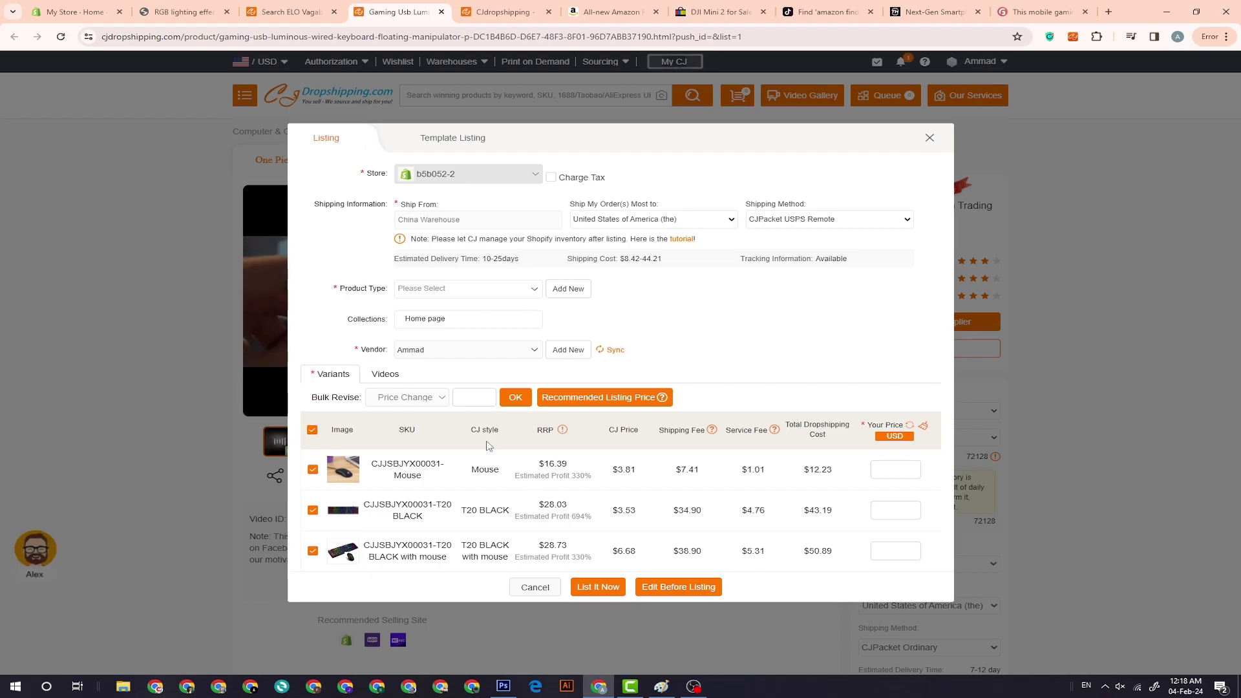
Add a new product type named Laptop and assign it to the keyboard listing
{"action": "left_click", "coordinate": [532, 291]}
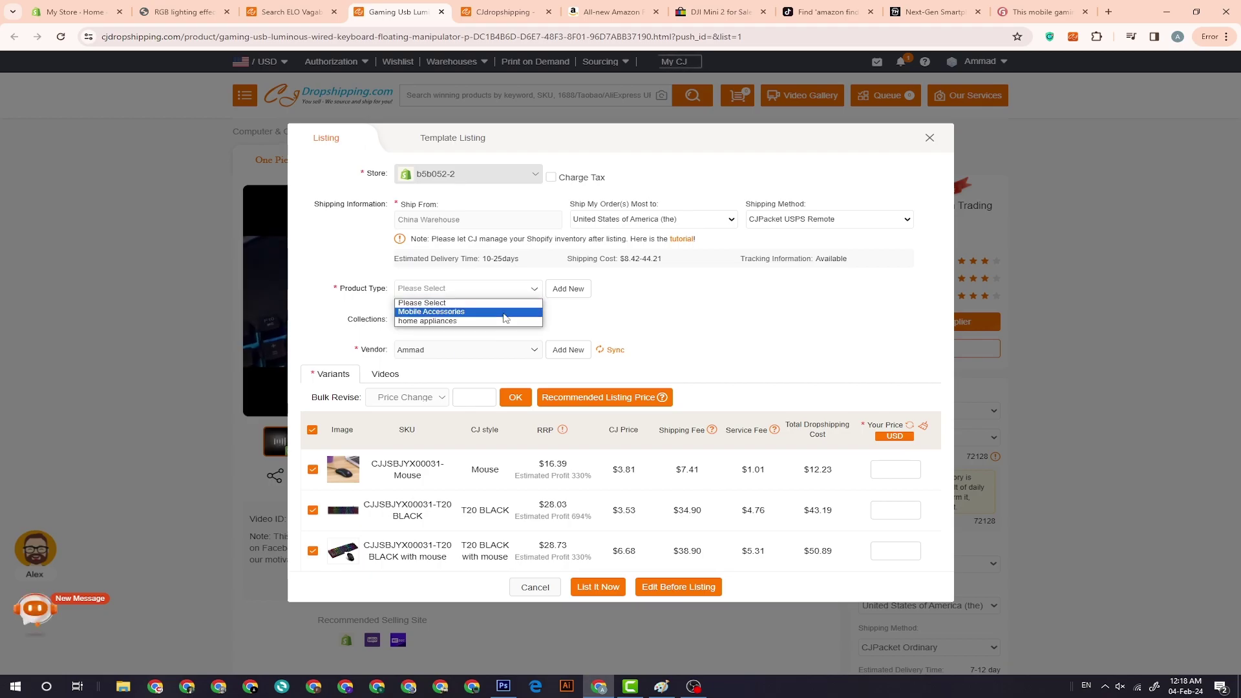
{"action": "left_click", "coordinate": [545, 291]}
{"action": "left_click", "coordinate": [554, 288]}
{"action": "left_click", "coordinate": [516, 289]}
{"action": "type", "text": "Laptop"}
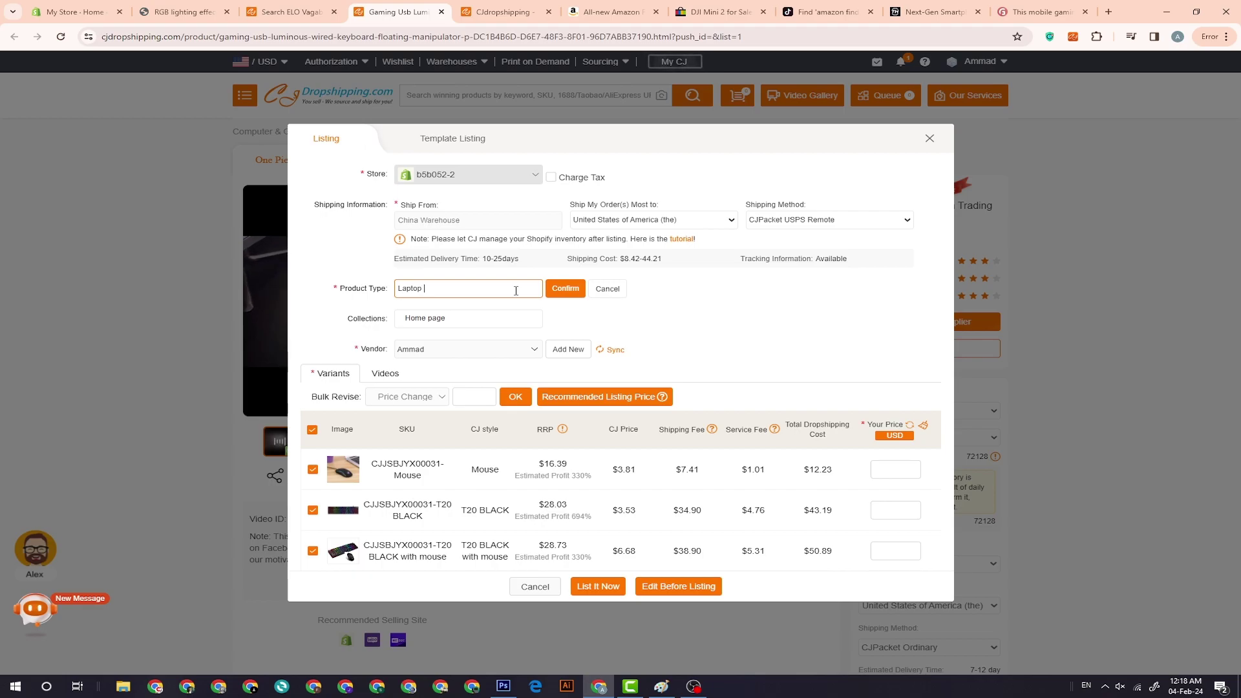
{"action": "left_click", "coordinate": [552, 294]}
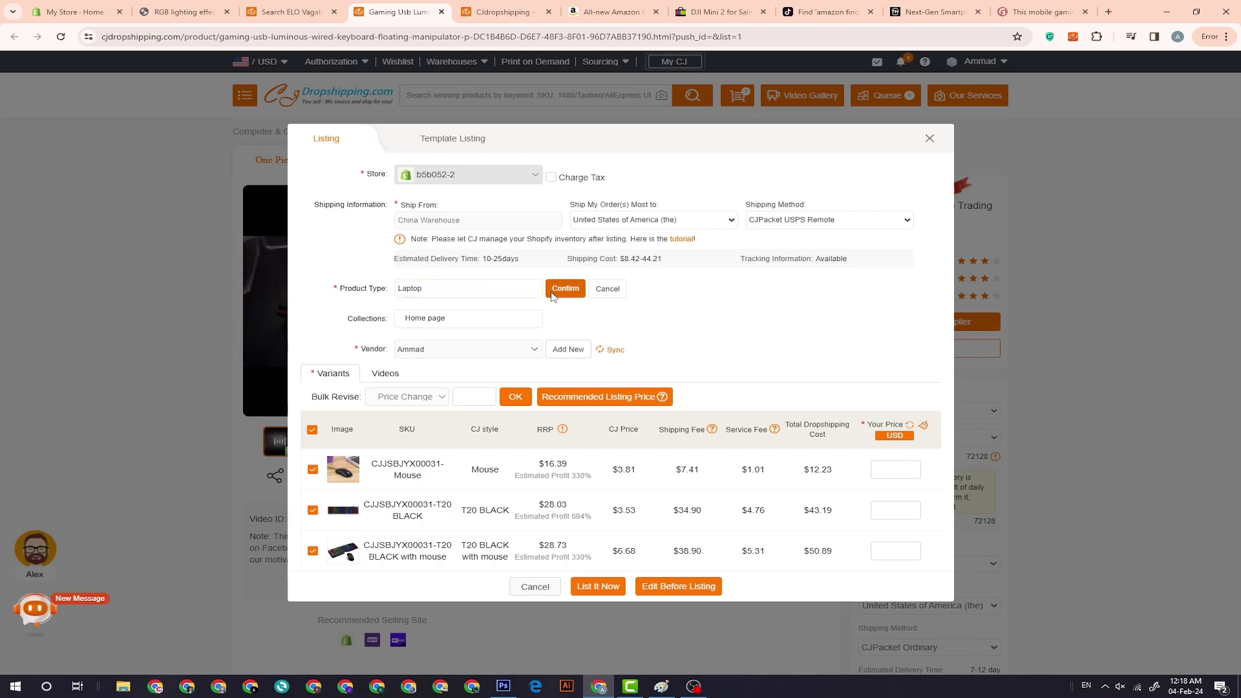
{"action": "left_click", "coordinate": [517, 289]}
{"action": "left_click", "coordinate": [501, 325]}
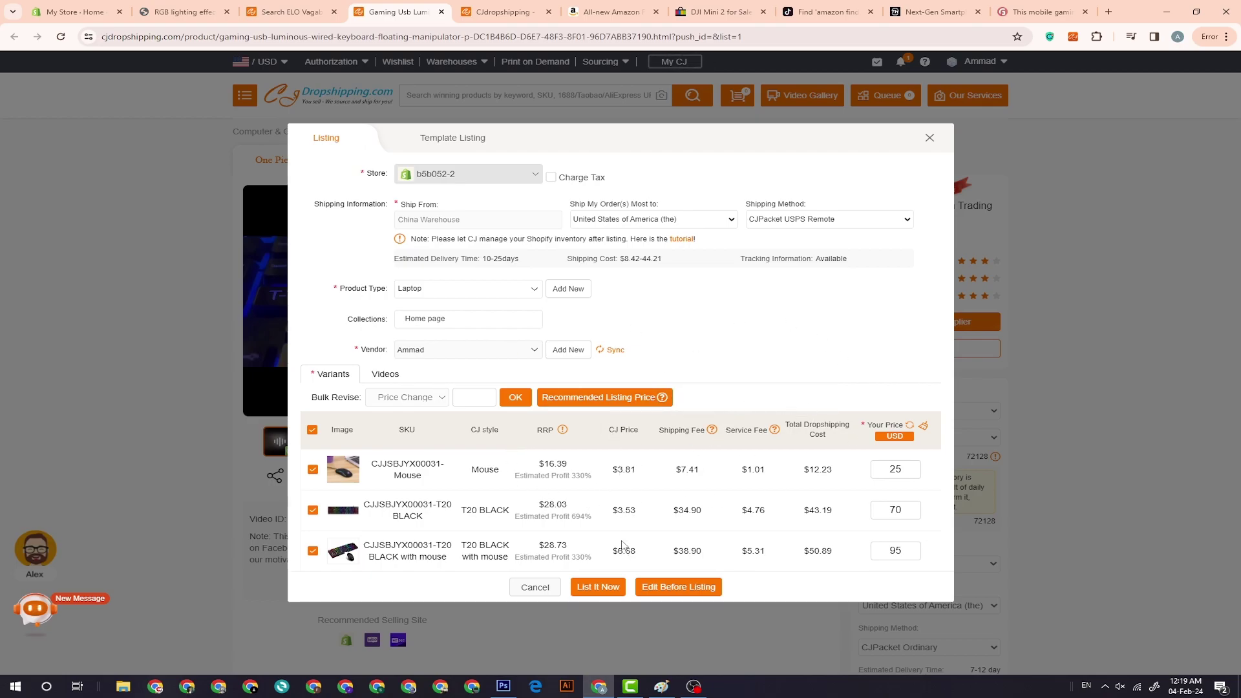
List the keyboard to the Shopify store with variant prices of 25, 70 and 95 USD and dismiss the listing notice
{"action": "left_click", "coordinate": [618, 588]}
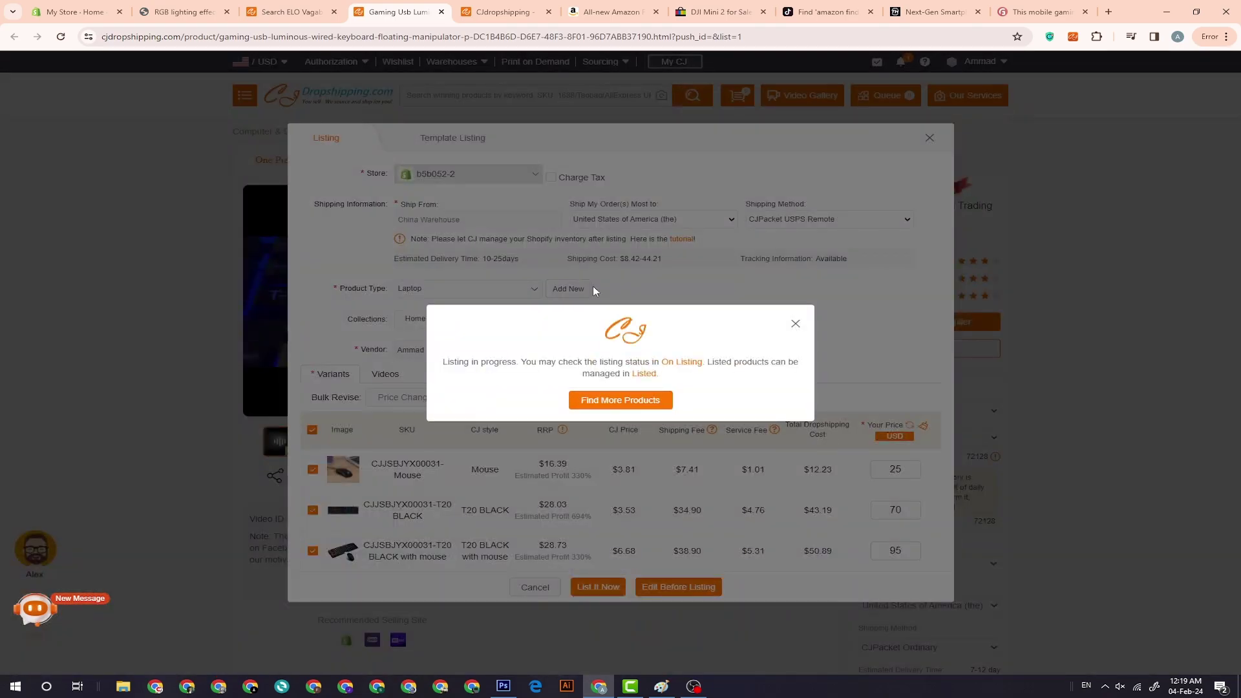
{"action": "left_click", "coordinate": [796, 325]}
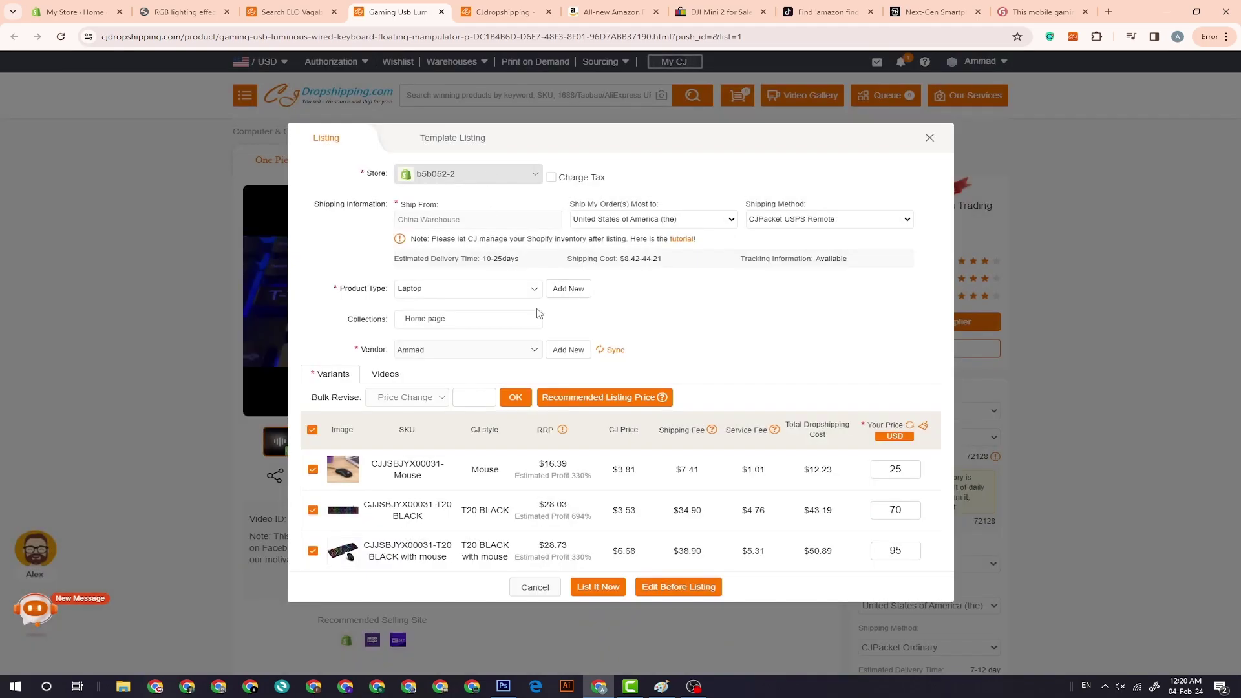
Switch to the Shopify storefront, return to its home page and reload it
{"action": "left_click", "coordinate": [174, 8]}
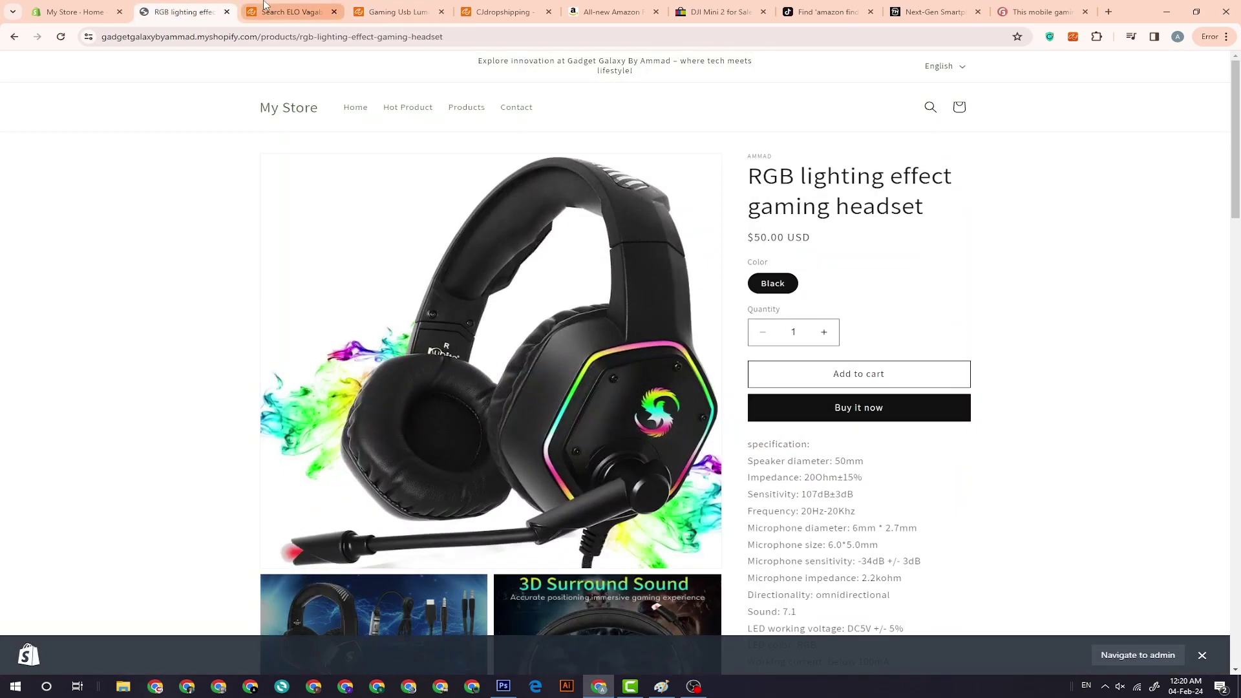
{"action": "key", "text": "alt+Left"}
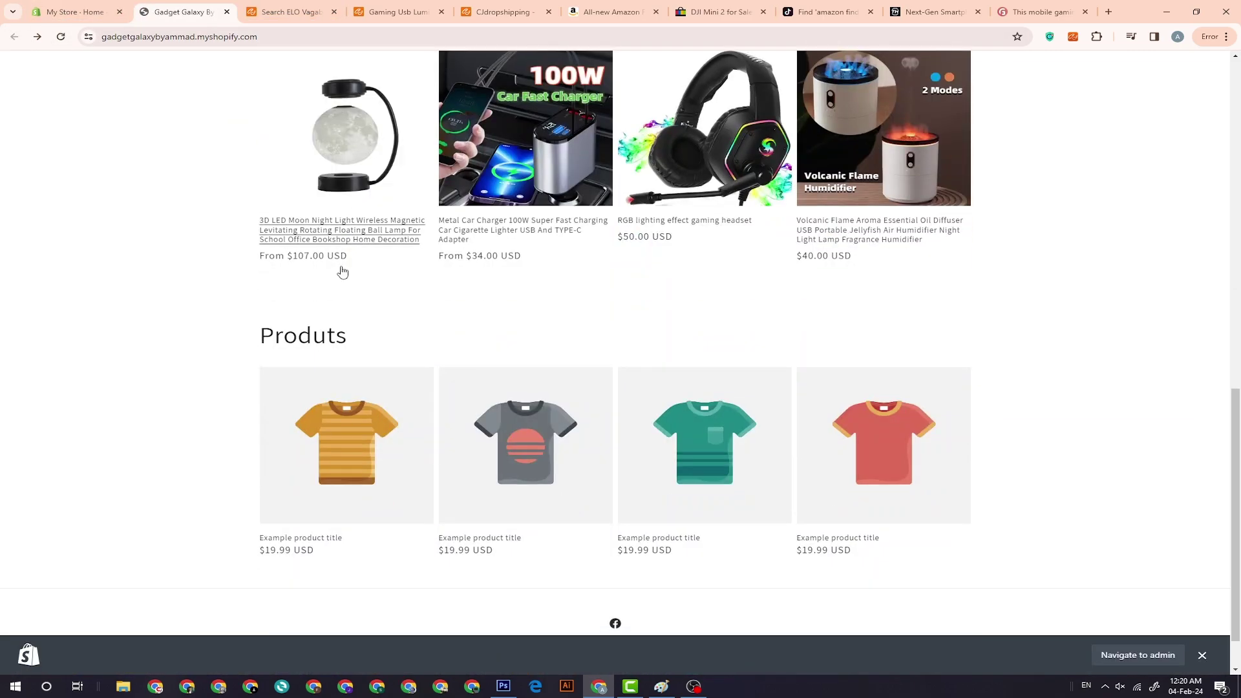
{"action": "left_click_drag", "start_coordinate": [341, 271], "coordinate": [61, 36]}
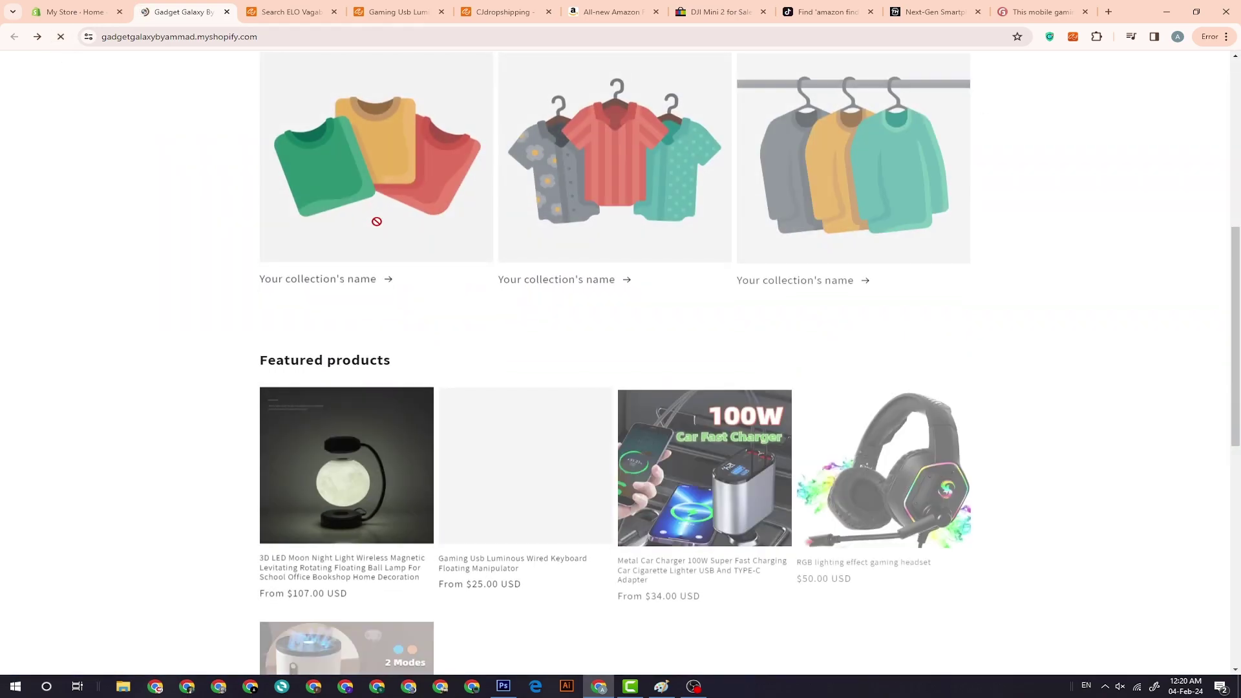
Look over the featured products on the storefront home page, checking for the newly listed gaming keyboard
{"action": "scroll", "coordinate": [368, 271], "scroll_direction": "down", "scroll_amount": 5}
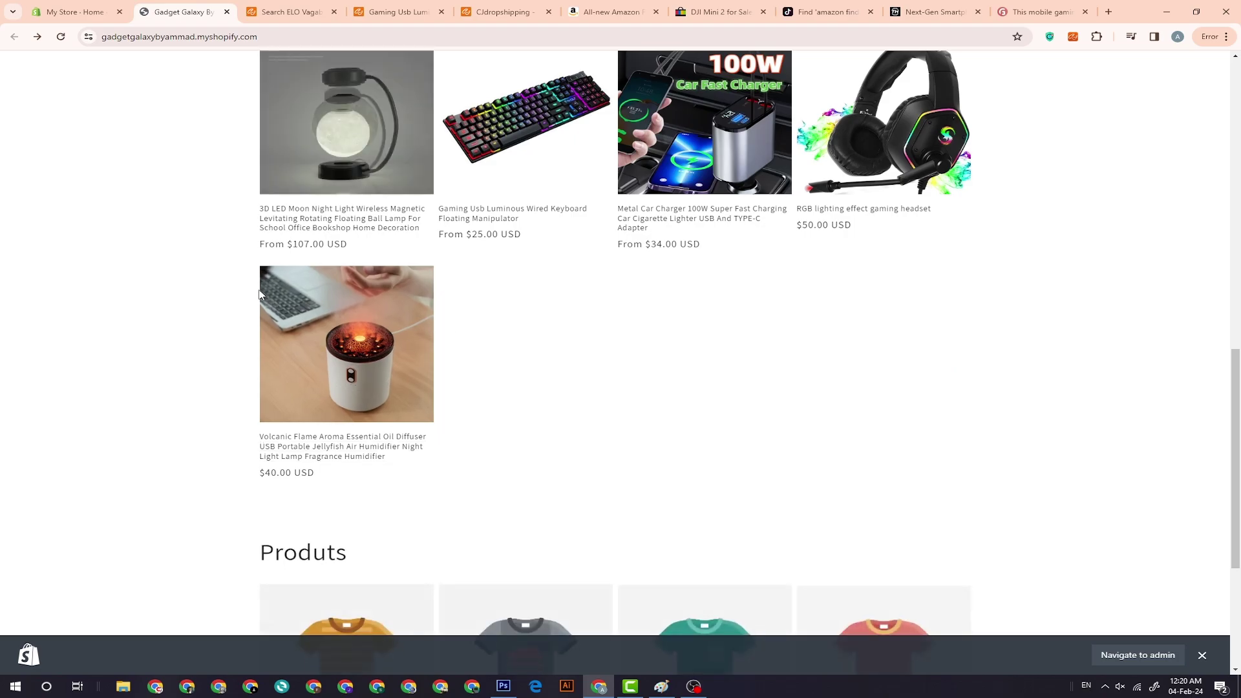
{"action": "scroll", "coordinate": [360, 329], "scroll_direction": "up", "scroll_amount": 2}
{"action": "scroll", "coordinate": [360, 329], "scroll_direction": "down", "scroll_amount": 5}
{"action": "scroll", "coordinate": [360, 329], "scroll_direction": "up", "scroll_amount": 1}
{"action": "scroll", "coordinate": [360, 329], "scroll_direction": "up", "scroll_amount": 4}
{"action": "scroll", "coordinate": [510, 382], "scroll_direction": "up", "scroll_amount": 2}
{"action": "scroll", "coordinate": [504, 381], "scroll_direction": "down", "scroll_amount": 2}
{"action": "scroll", "coordinate": [498, 381], "scroll_direction": "up", "scroll_amount": 2}
{"action": "scroll", "coordinate": [501, 368], "scroll_direction": "down", "scroll_amount": 3}
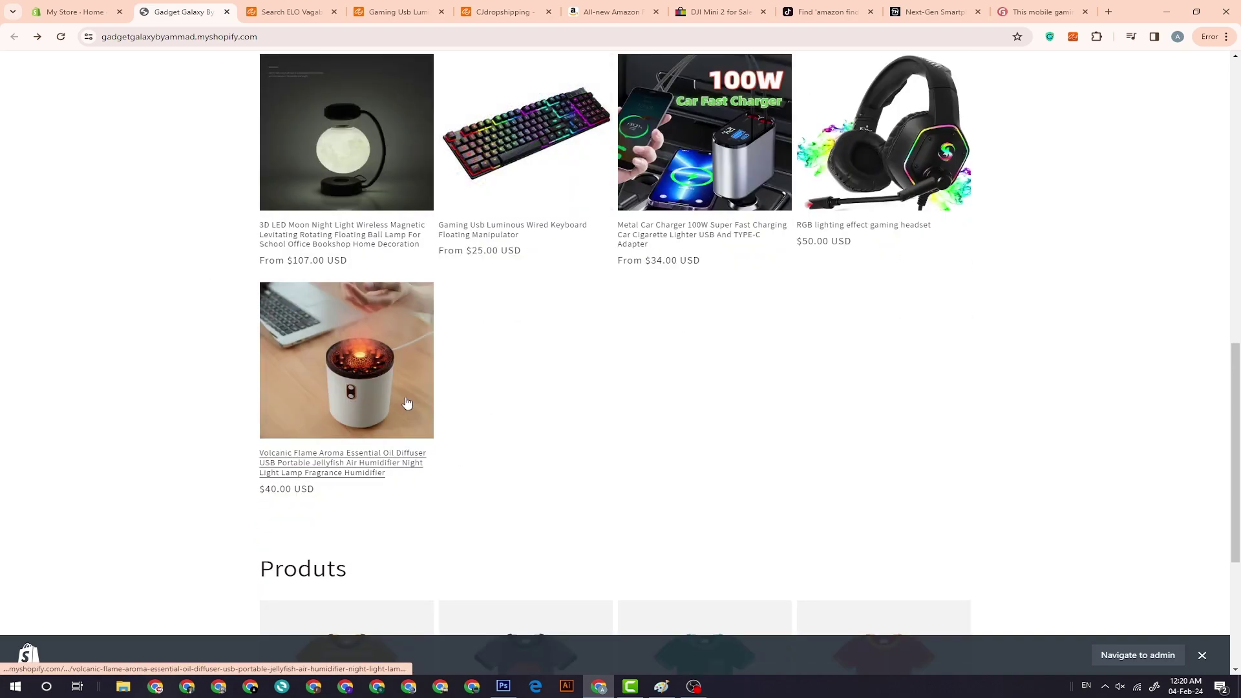
{"action": "scroll", "coordinate": [407, 404], "scroll_direction": "up", "scroll_amount": 1}
{"action": "scroll", "coordinate": [406, 402], "scroll_direction": "up", "scroll_amount": 1}
Open the gaming keyboard's storefront product page and review its description, specifications and images
{"action": "left_click", "coordinate": [494, 197]}
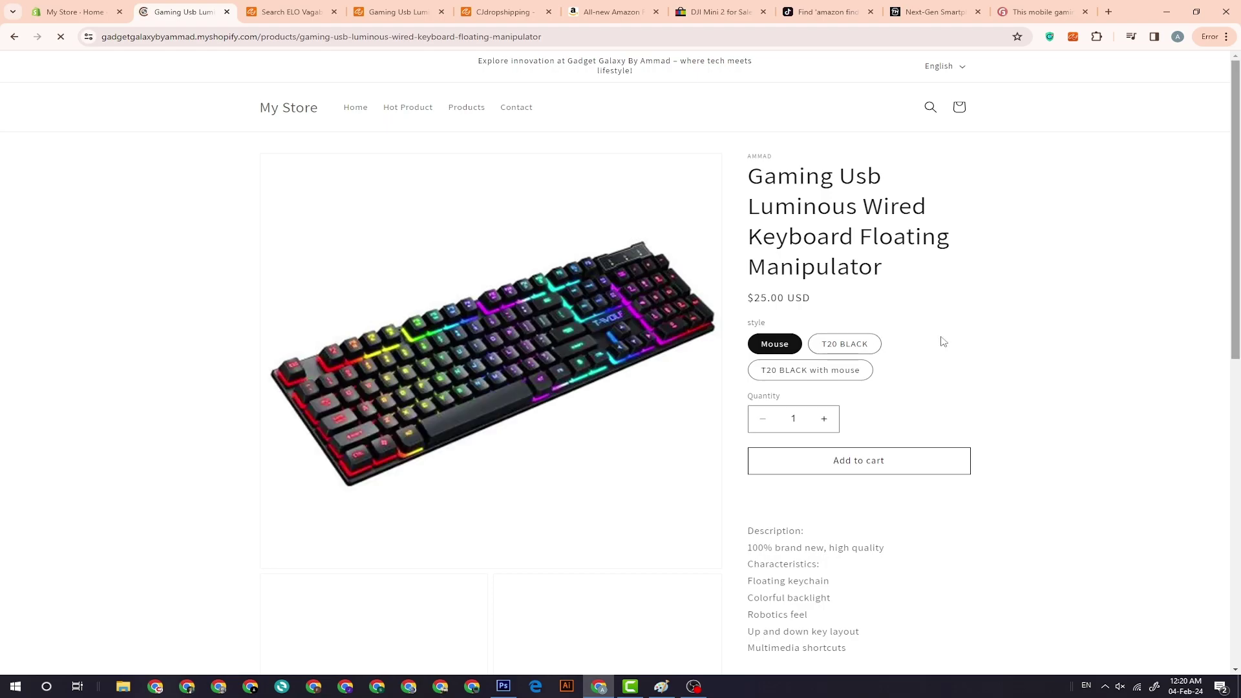
{"action": "scroll", "coordinate": [852, 366], "scroll_direction": "down", "scroll_amount": 5}
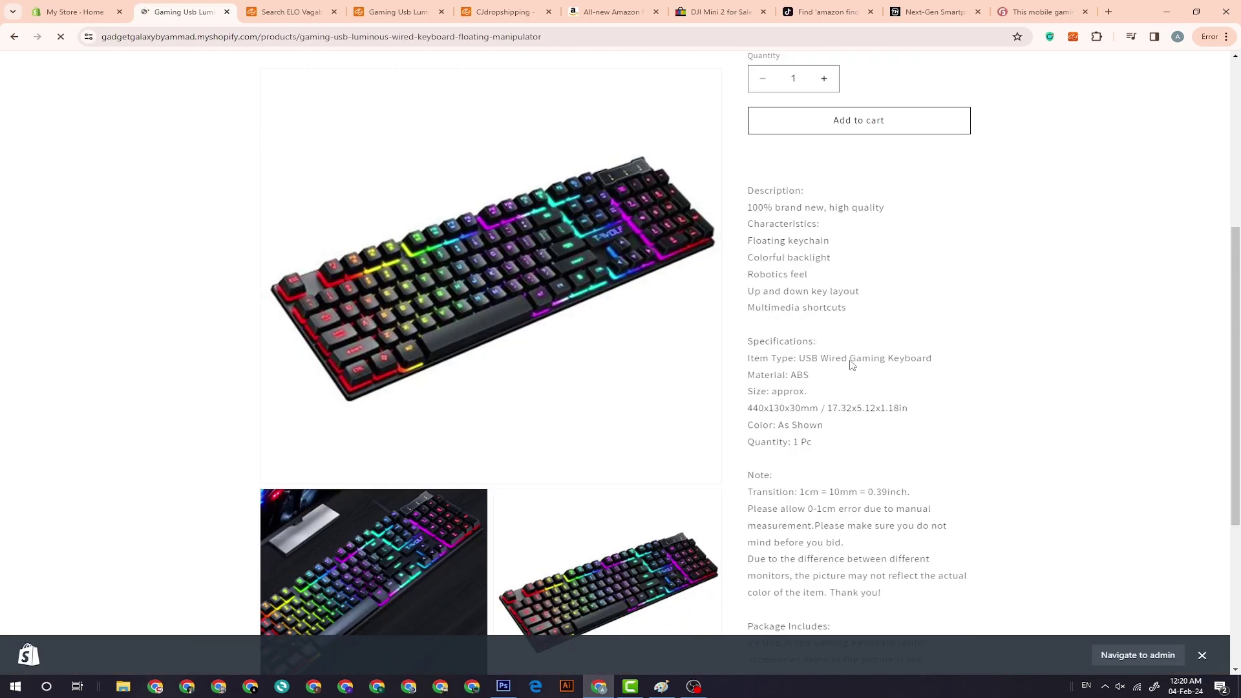
{"action": "scroll", "coordinate": [804, 235], "scroll_direction": "down", "scroll_amount": 10}
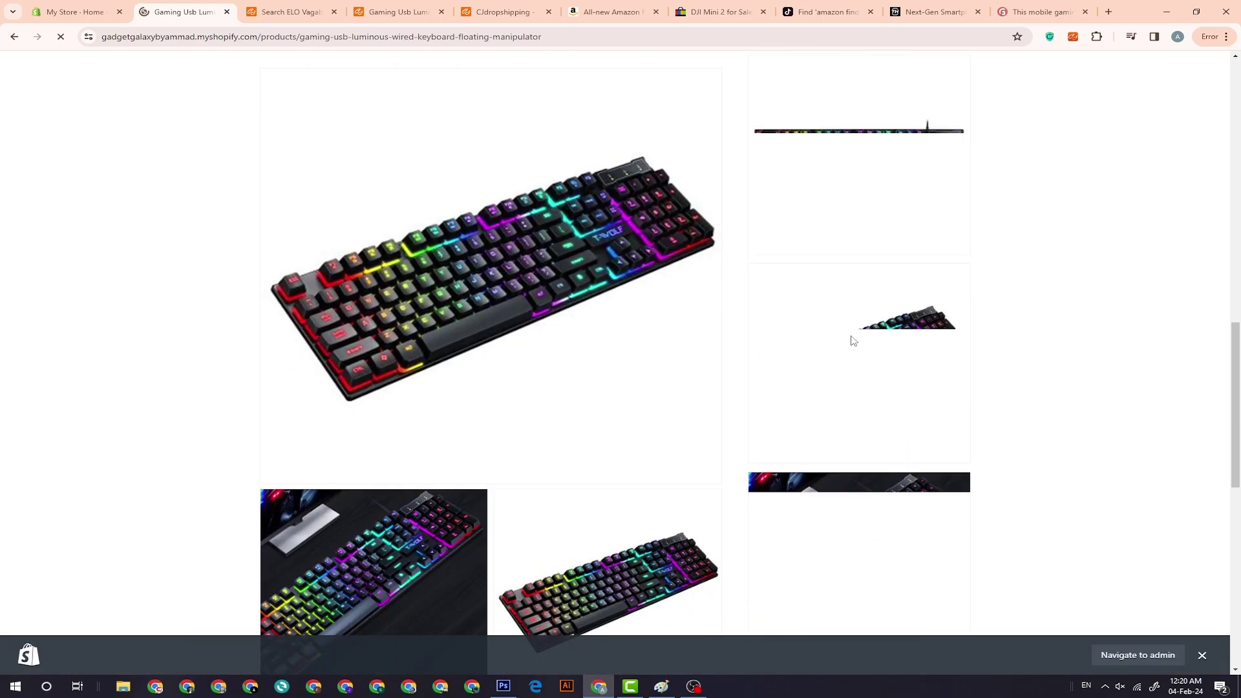
{"action": "scroll", "coordinate": [585, 371], "scroll_direction": "down", "scroll_amount": 3}
{"action": "scroll", "coordinate": [588, 375], "scroll_direction": "up", "scroll_amount": 3}
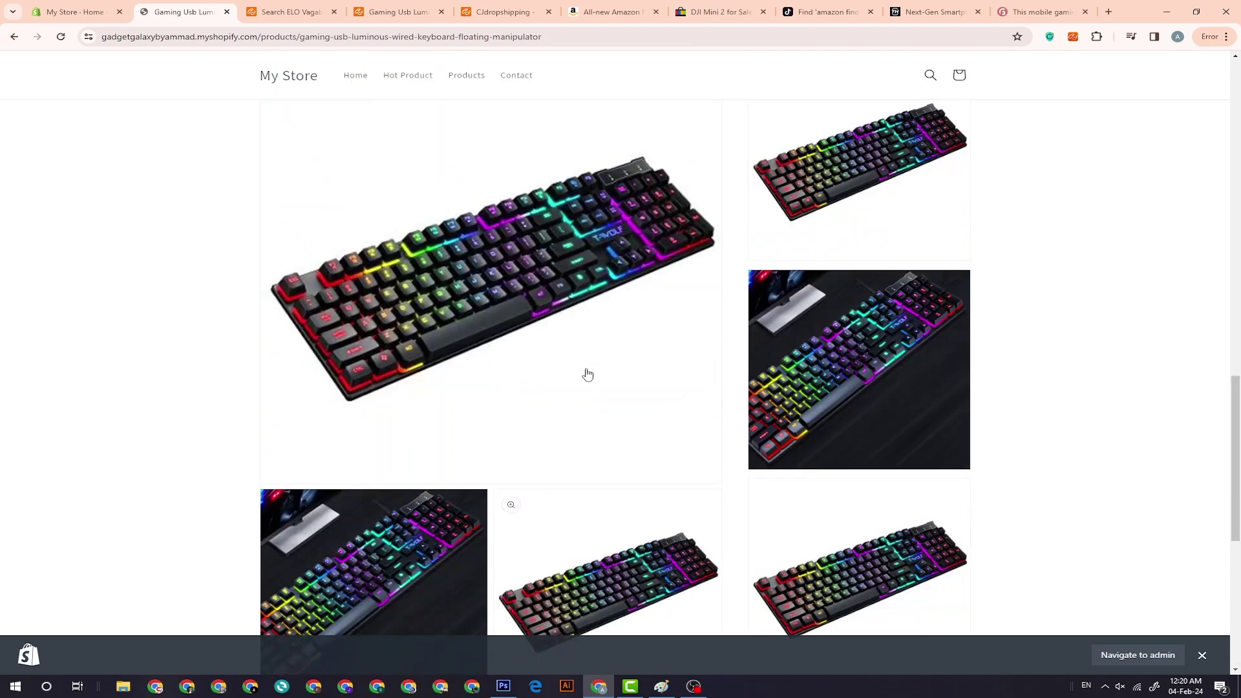
{"action": "scroll", "coordinate": [587, 375], "scroll_direction": "up", "scroll_amount": 15}
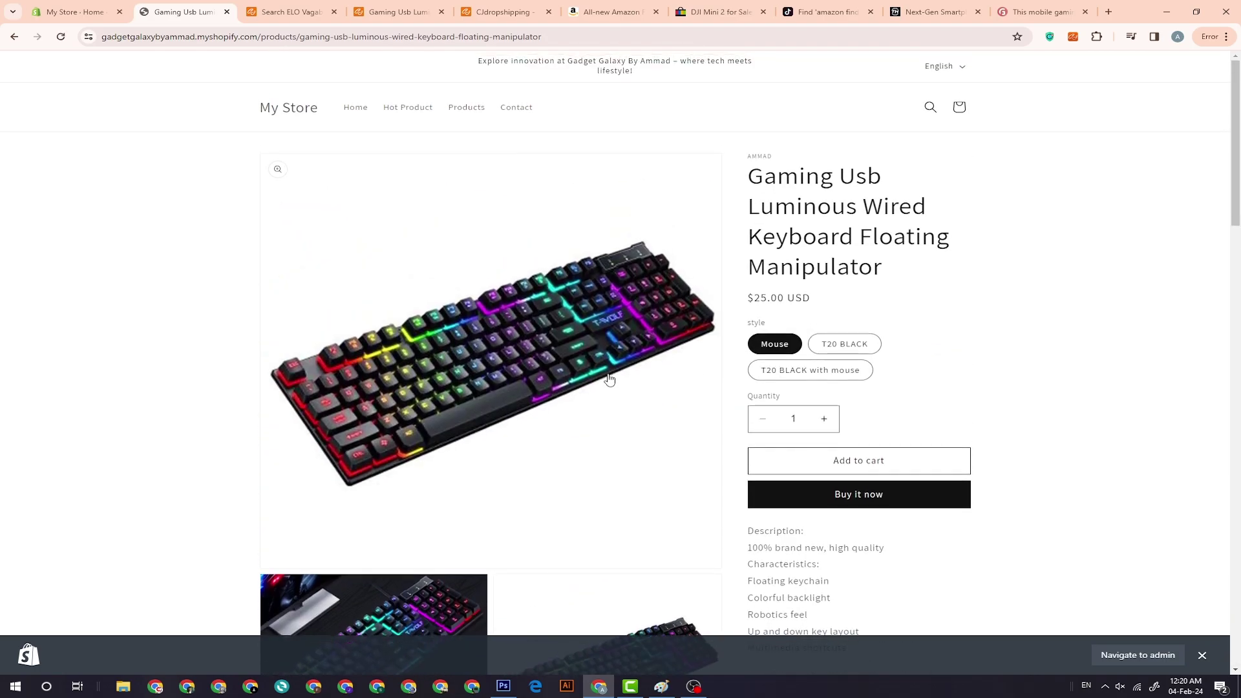